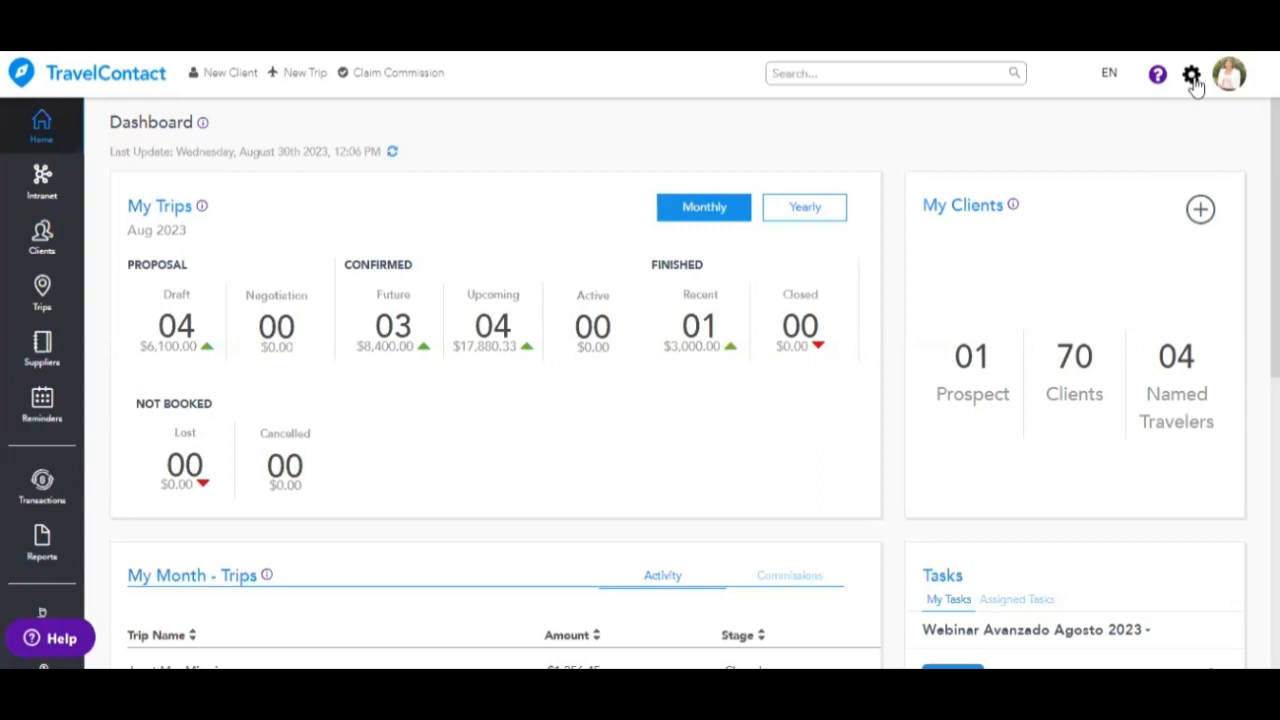
- Go to Agency Administration from the settings gear menu at top right
left_click(1192, 78)
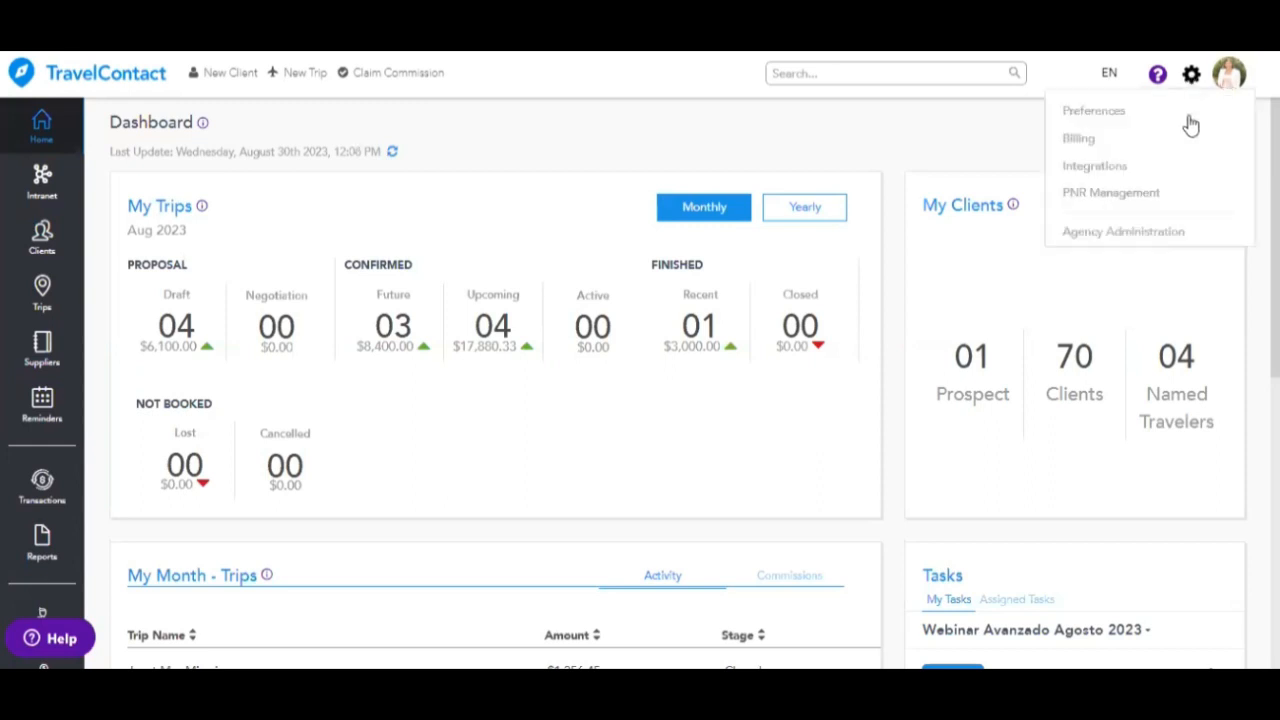
left_click(1098, 240)
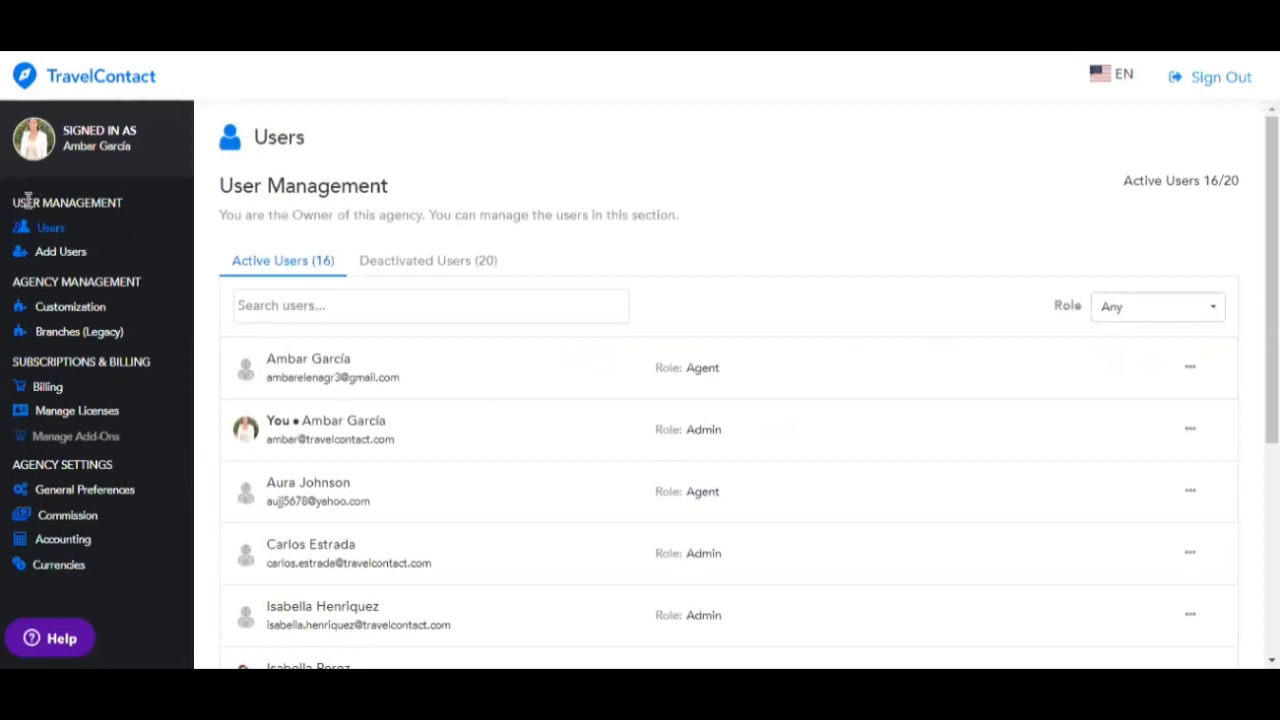
- Scroll down the Users list and open one admin user's '...' actions menu
left_click_drag(12, 202, 122, 193)
left_click(122, 225)
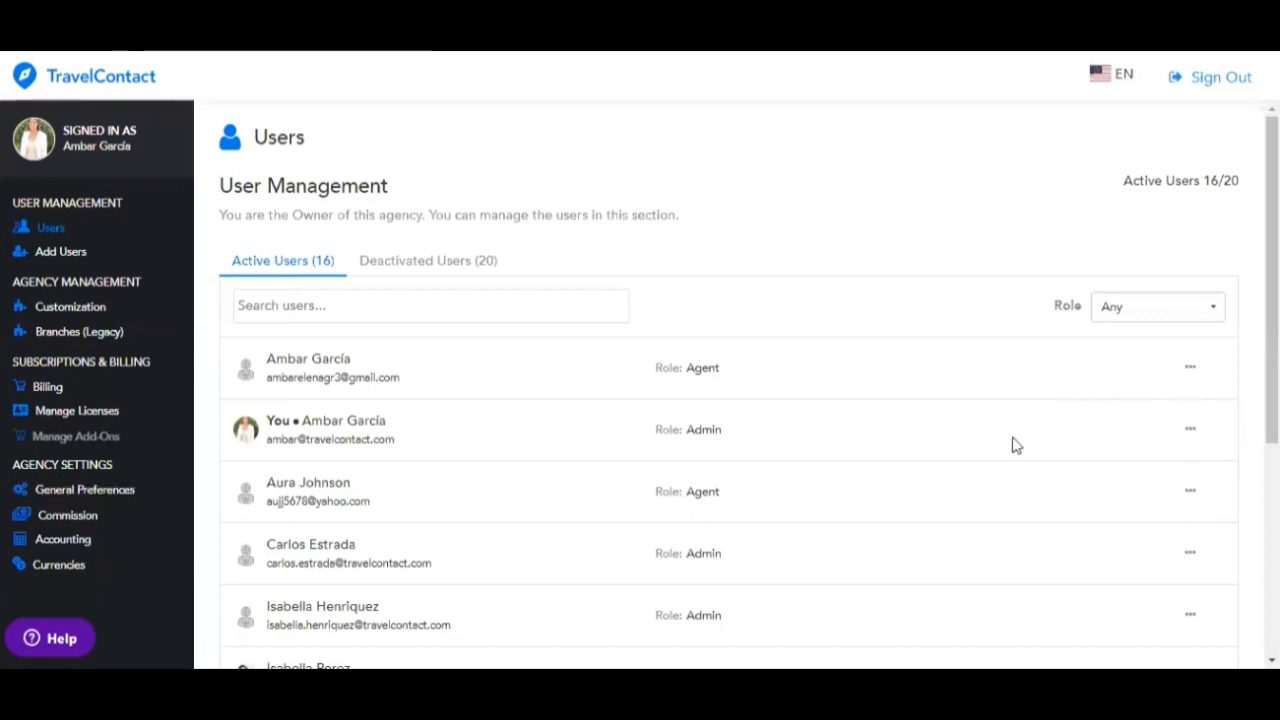
scroll(1010, 458, "down", 3)
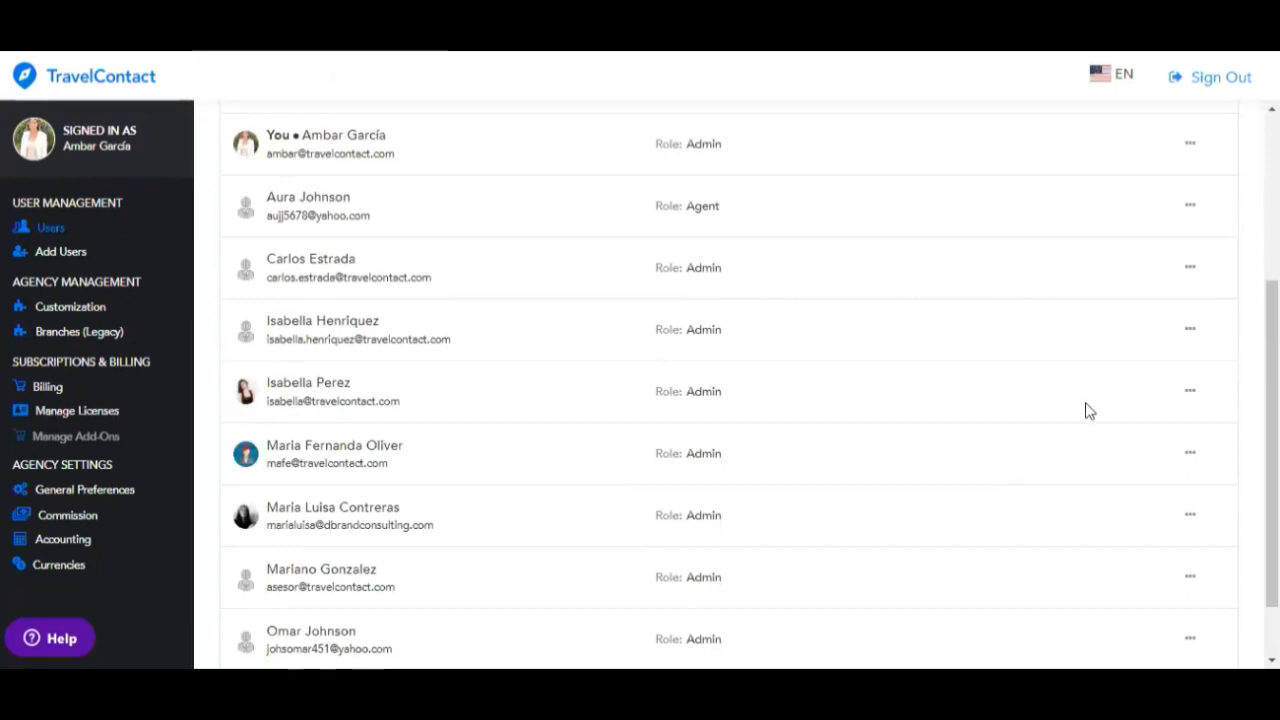
left_click(1190, 394)
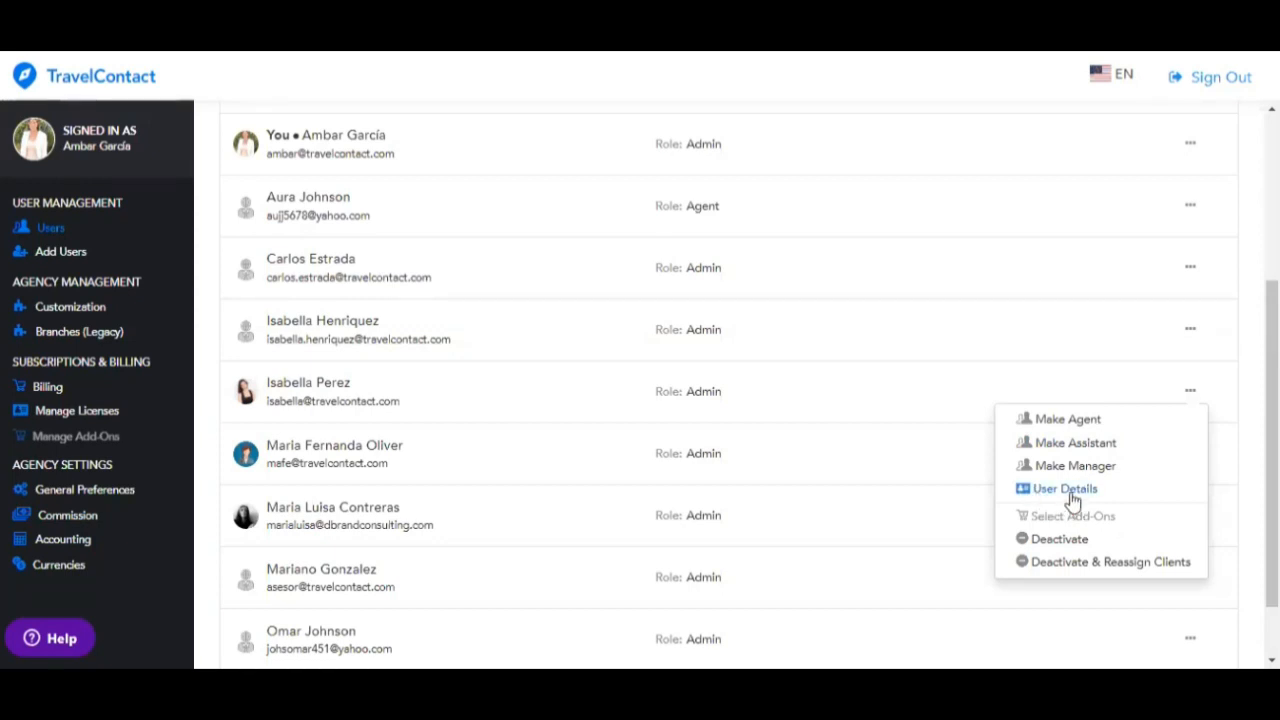
- Switch the user's role to Agent, then back to Admin
left_click(1084, 425)
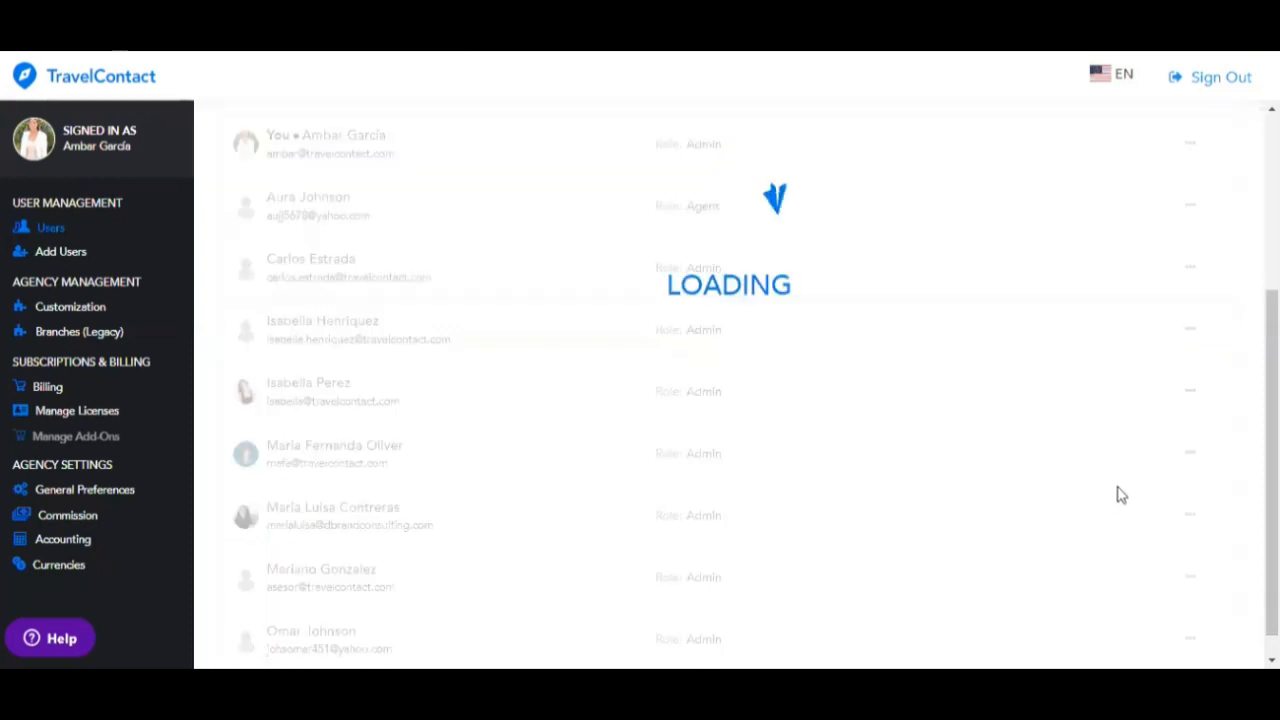
scroll(1092, 495, "down", 4)
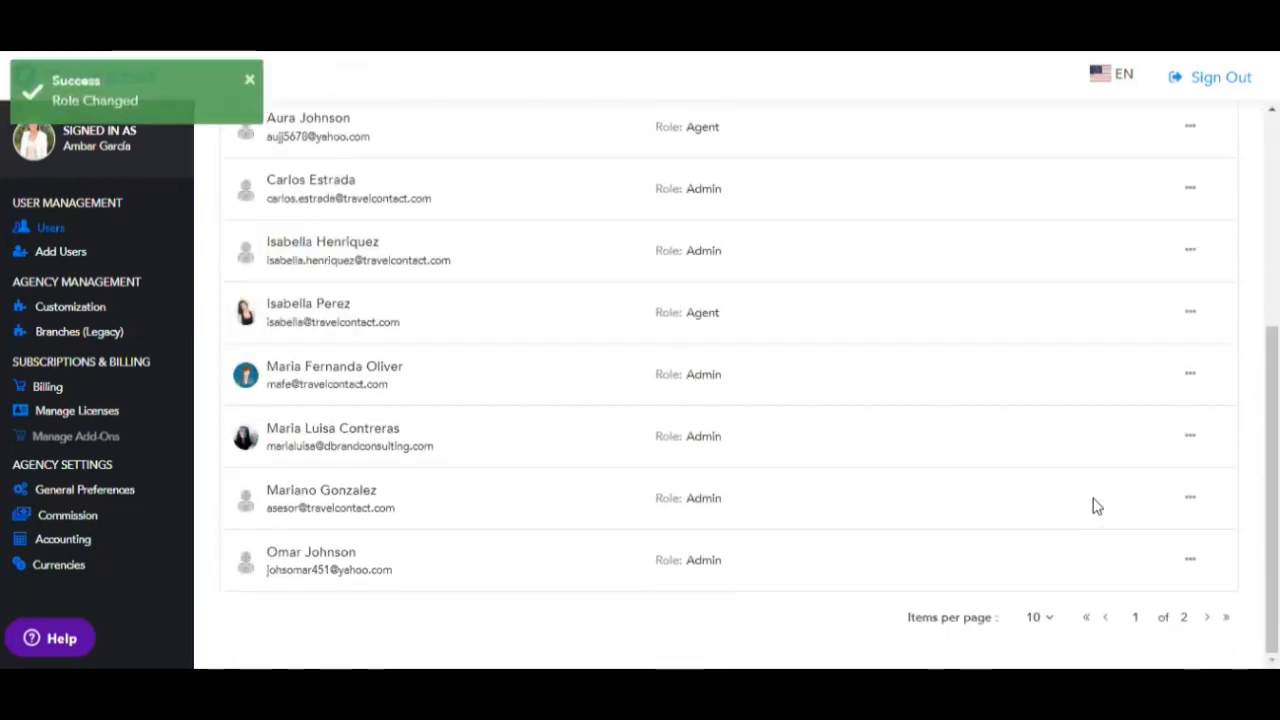
left_click(1190, 314)
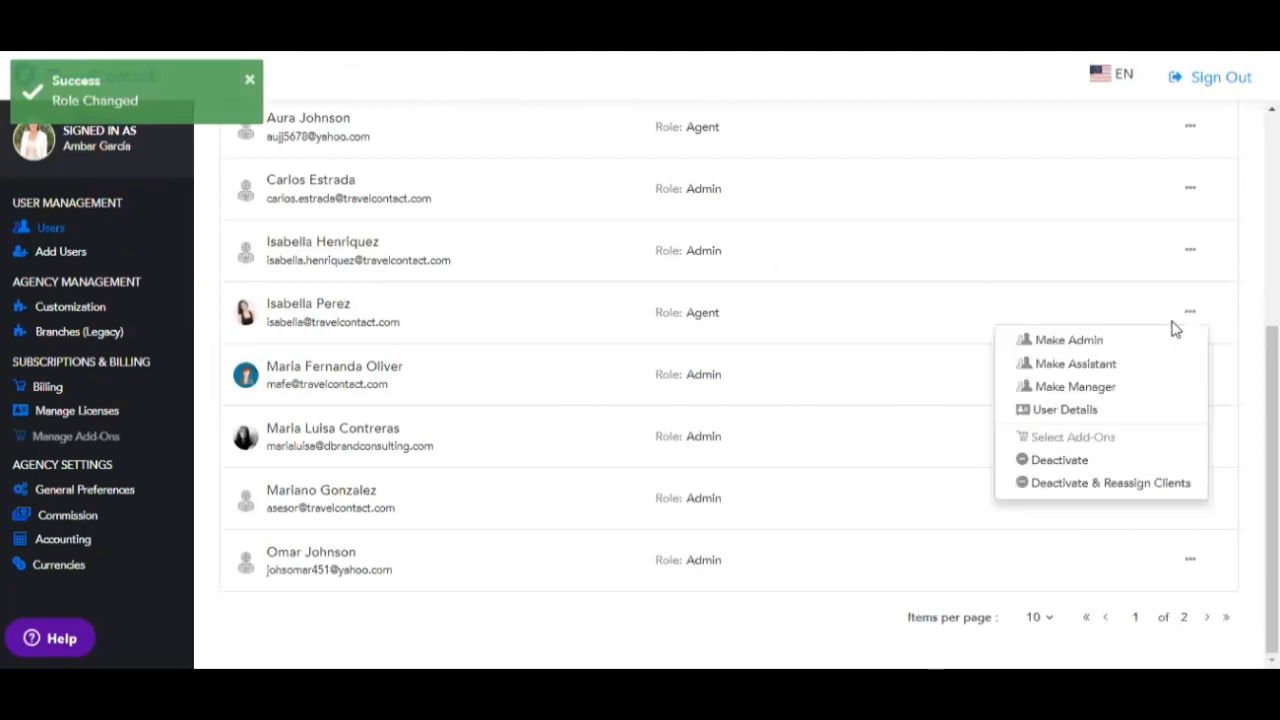
left_click(1058, 345)
- Open that user's User Details page from the actions menu
scroll(1075, 440, "down", 3)
scroll(1065, 464, "down", 1)
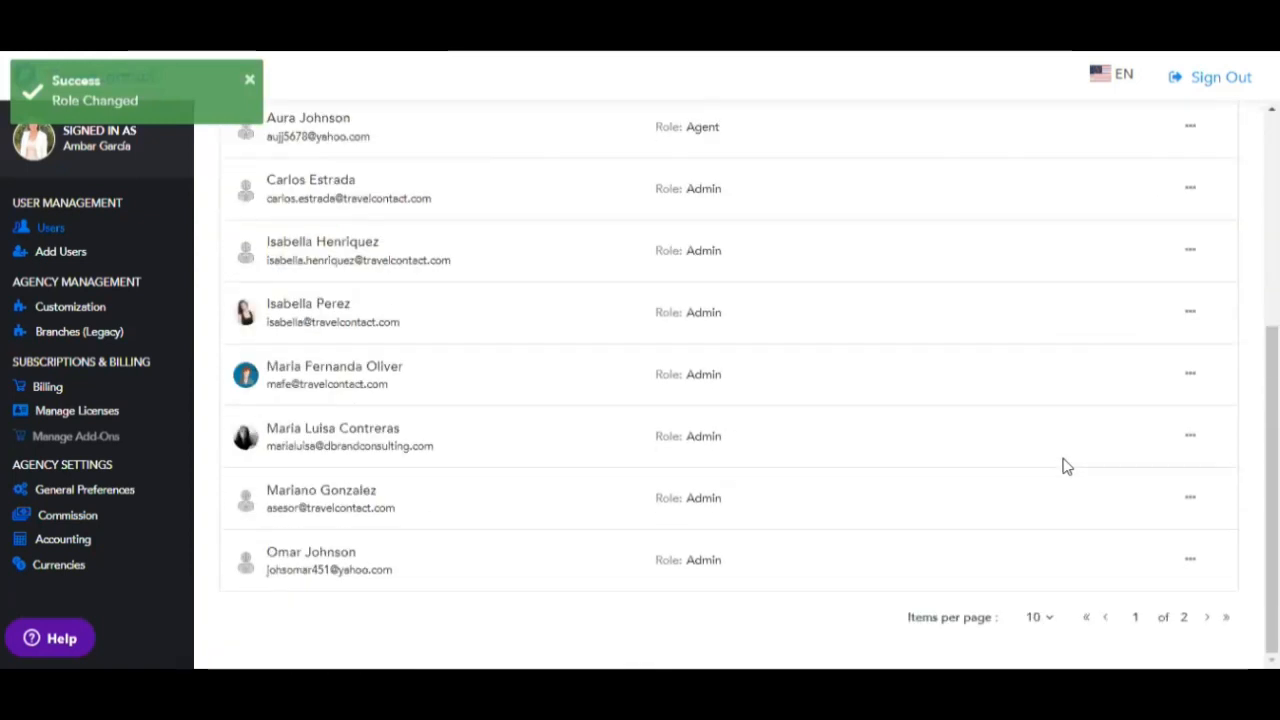
left_click(1192, 316)
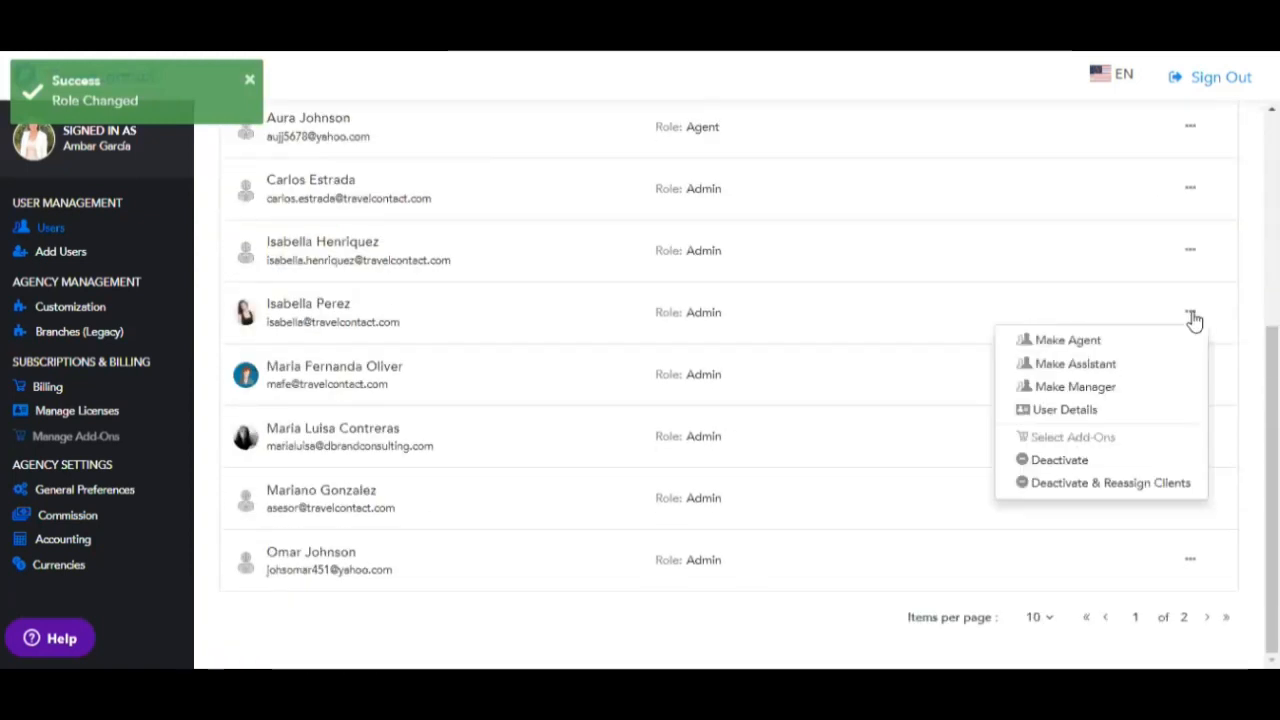
left_click(1039, 416)
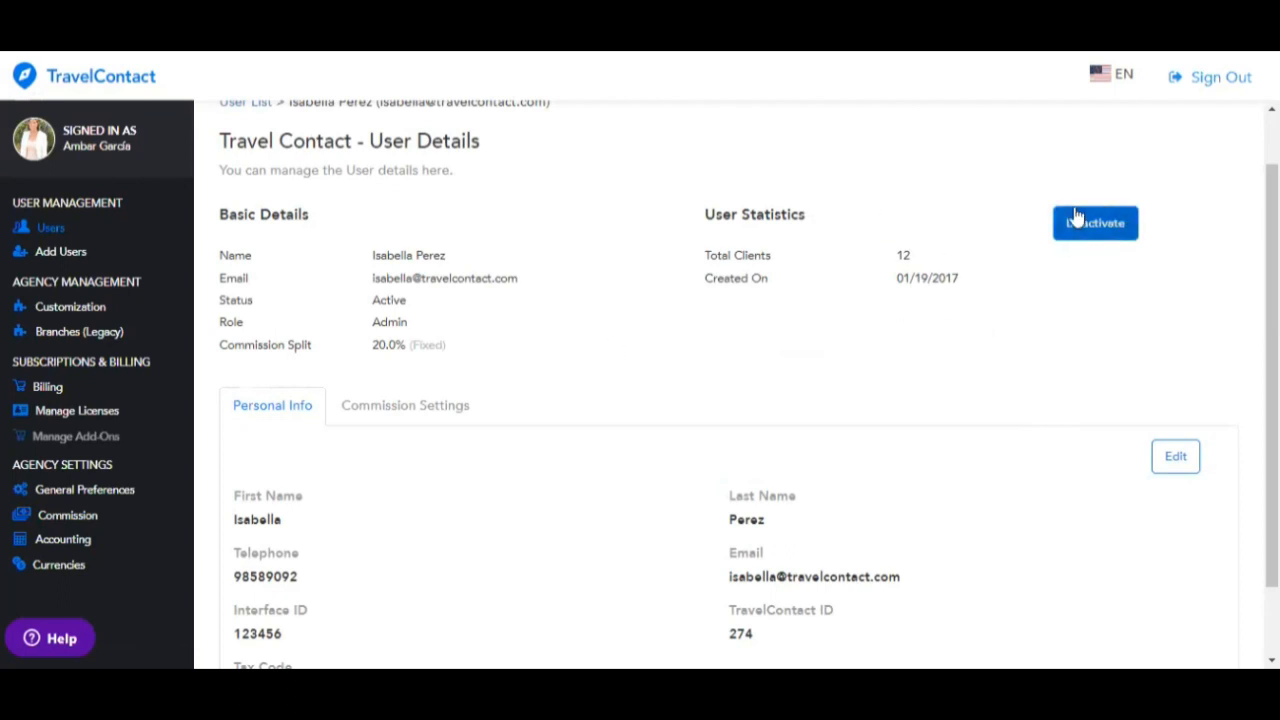
- Review the Personal Info ID fields in edit mode, cancel, and view the user's 20.0% Commission Settings
scroll(768, 374, "down", 1)
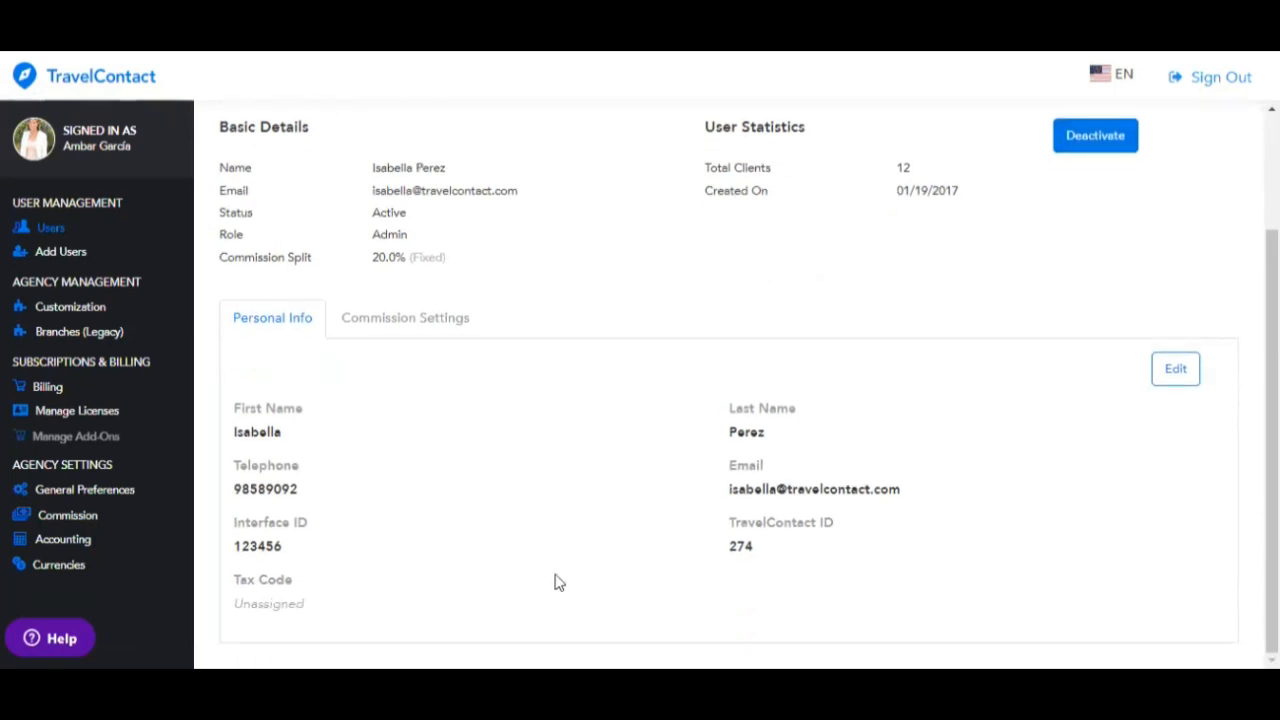
left_click(1176, 370)
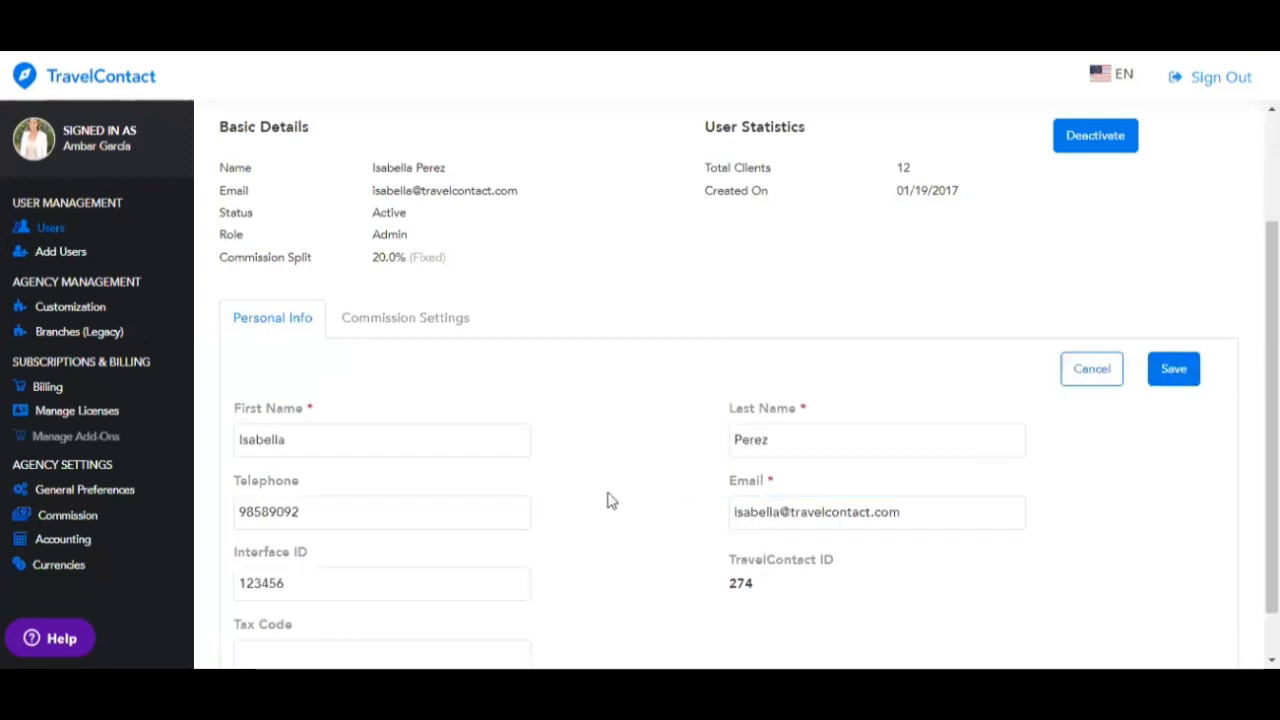
scroll(576, 490, "down", 1)
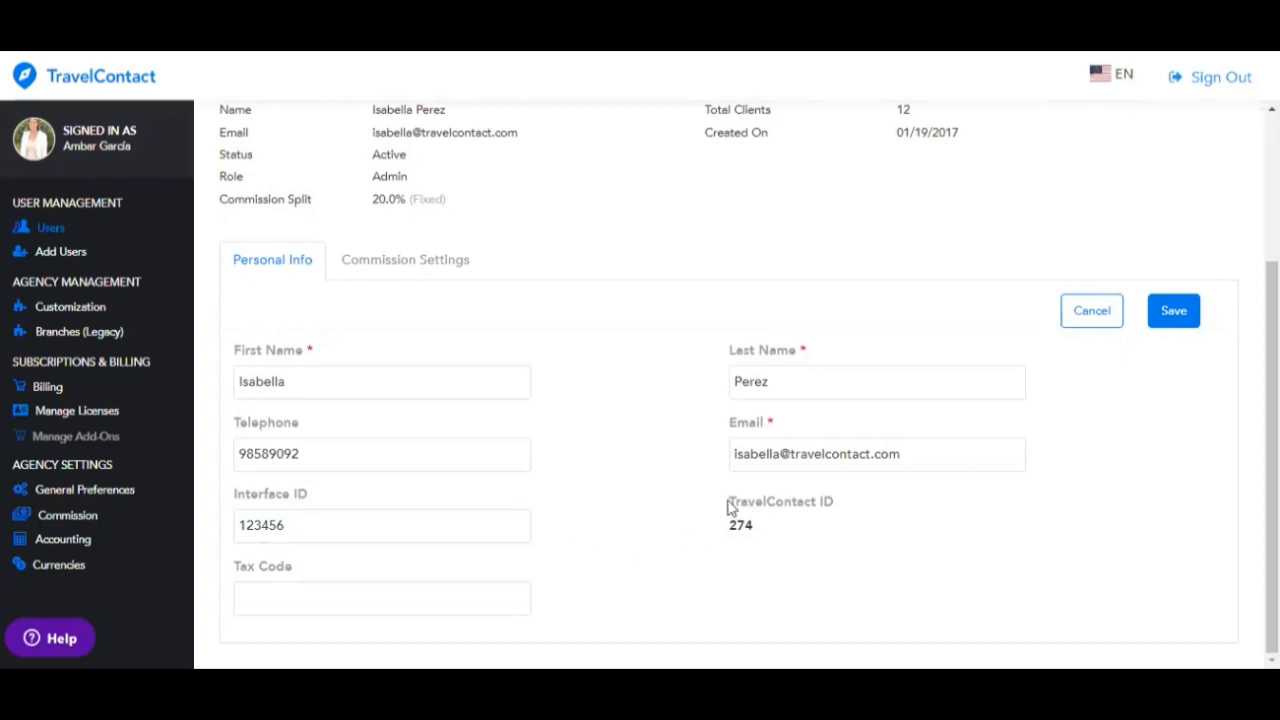
left_click_drag(729, 505, 772, 540)
left_click(772, 540)
left_click_drag(729, 500, 757, 545)
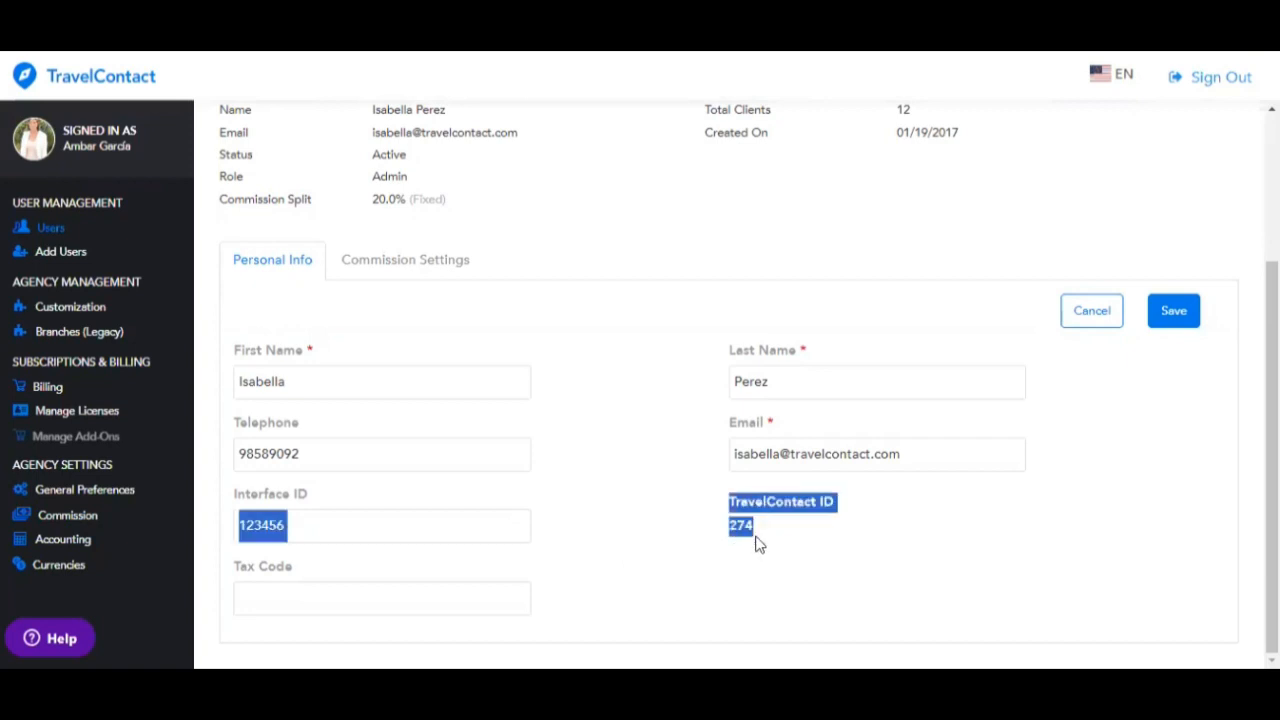
left_click(772, 535)
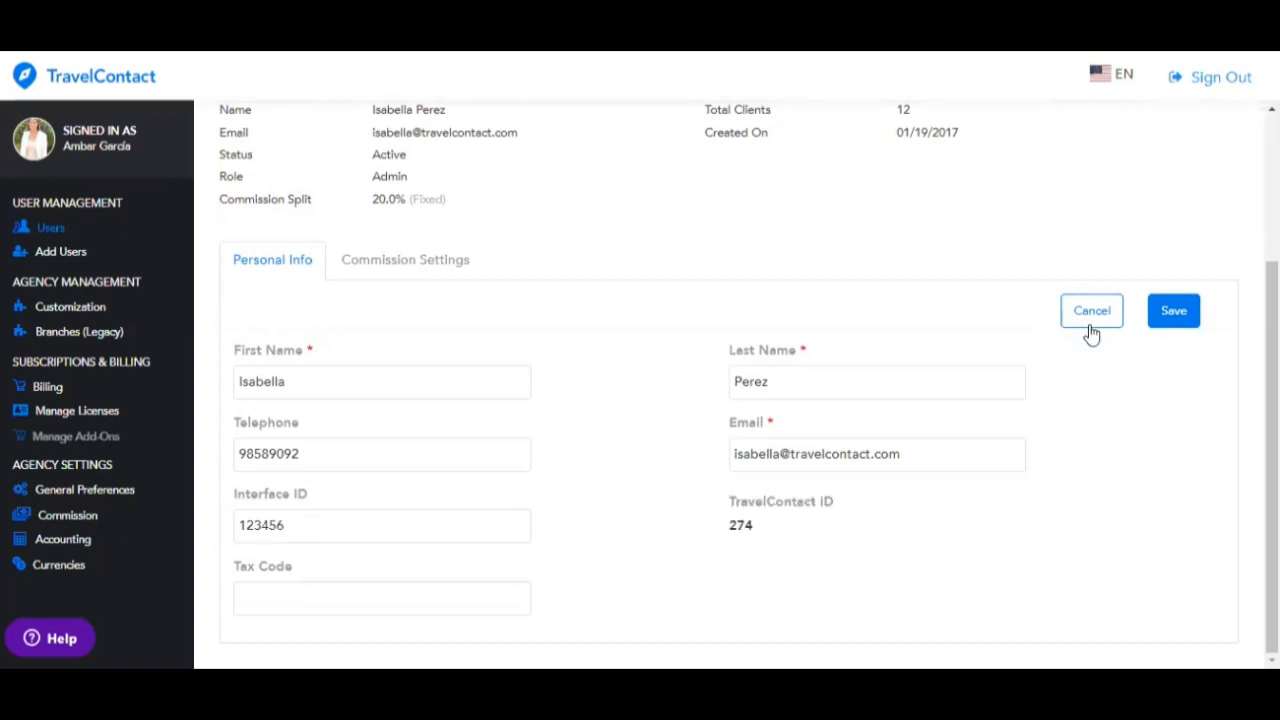
left_click(1166, 312)
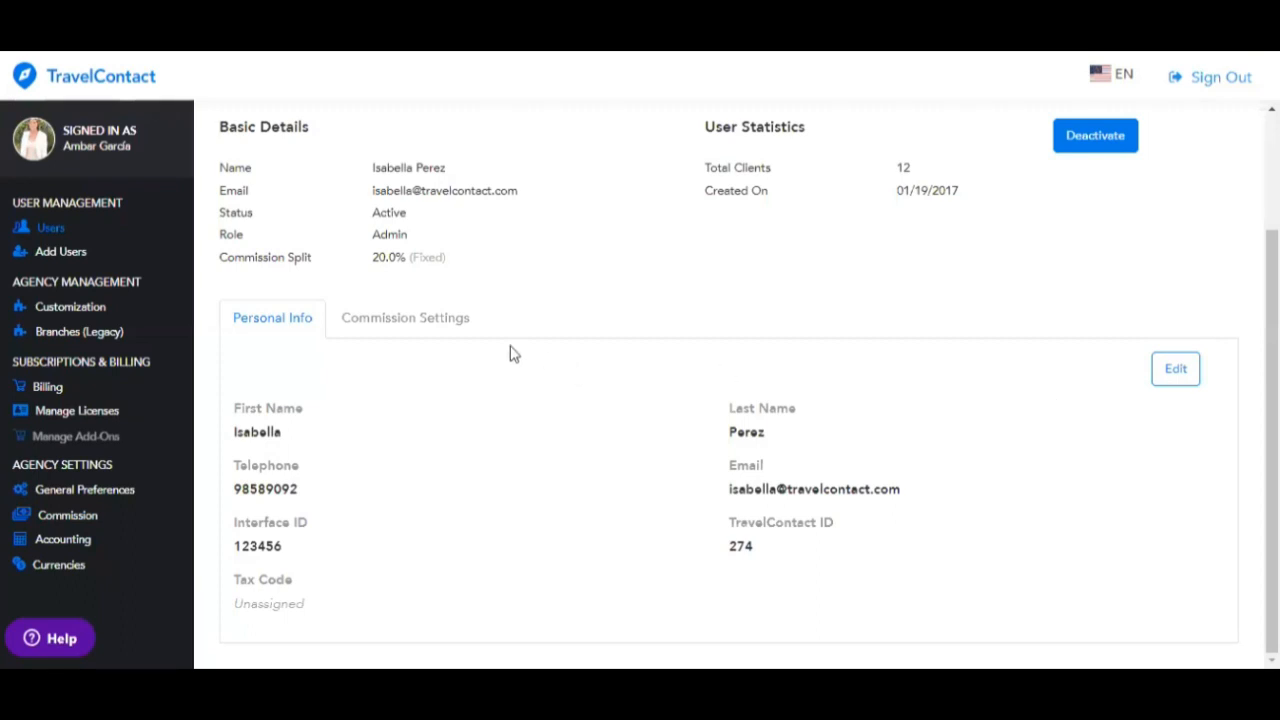
left_click(455, 336)
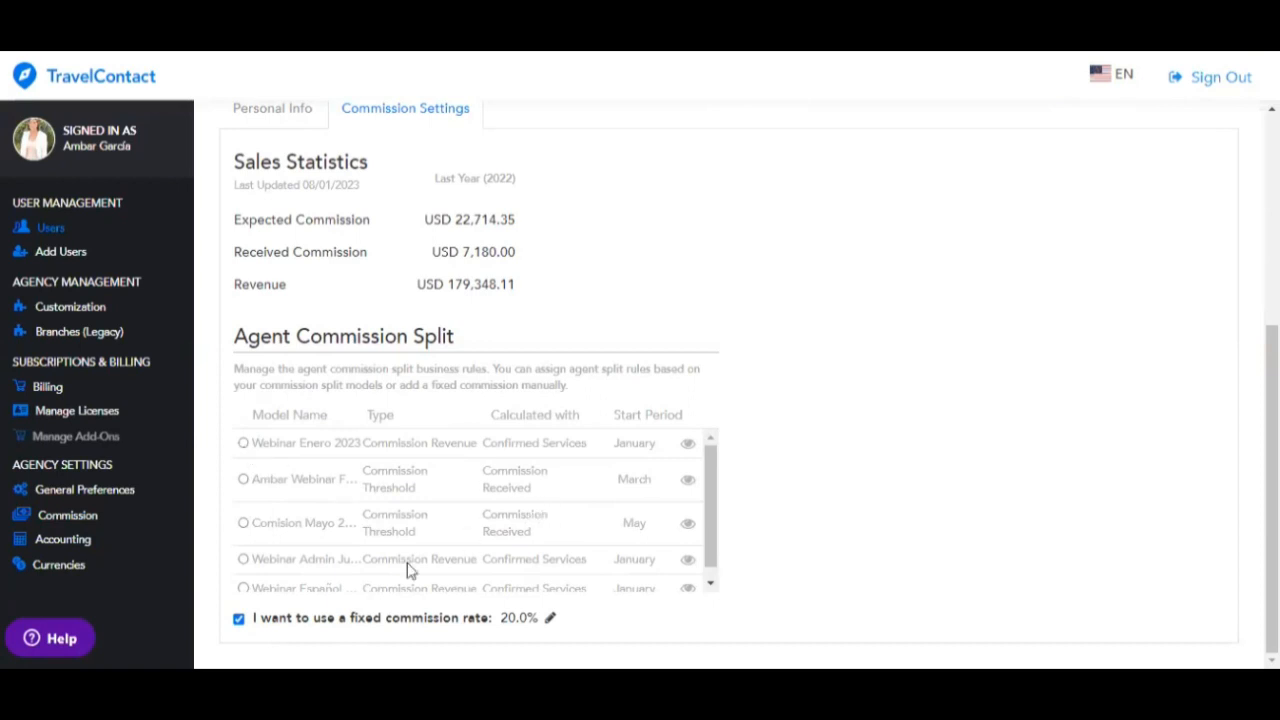
- Turn off the fixed rate, assign the second commission split model, then re-enable the fixed rate
left_click(239, 619)
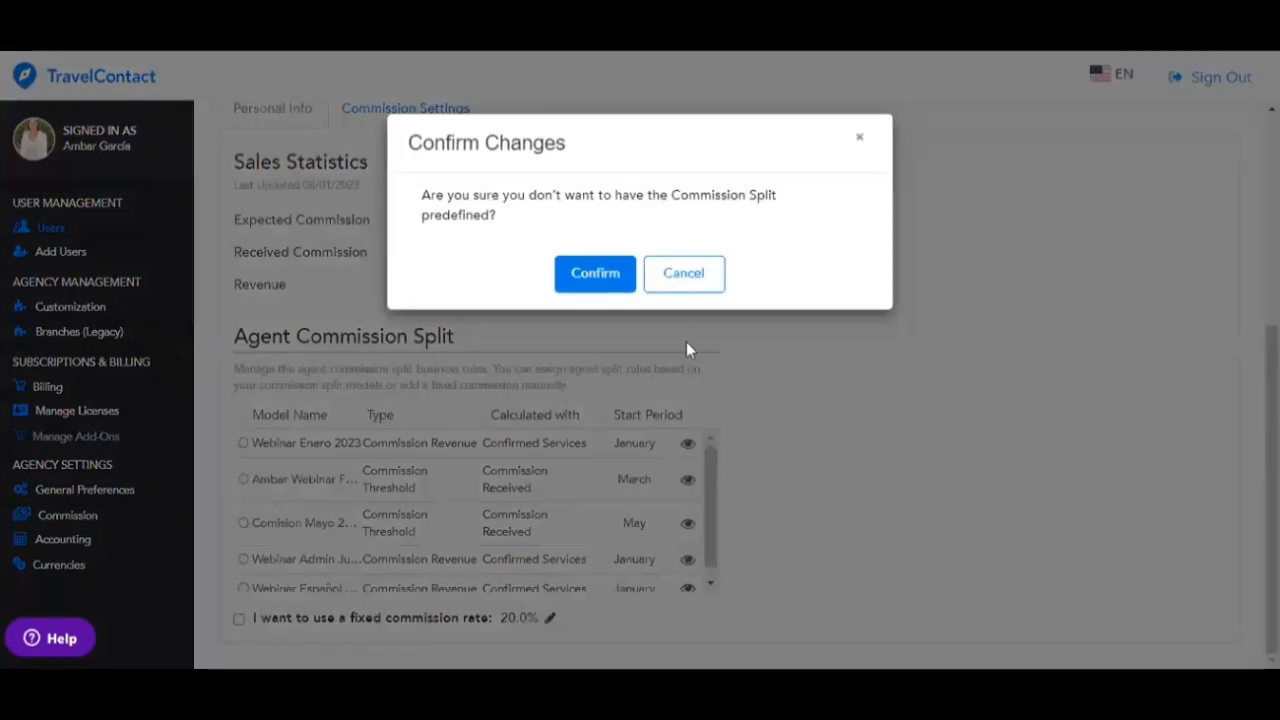
left_click(620, 290)
left_click(244, 481)
left_click(586, 257)
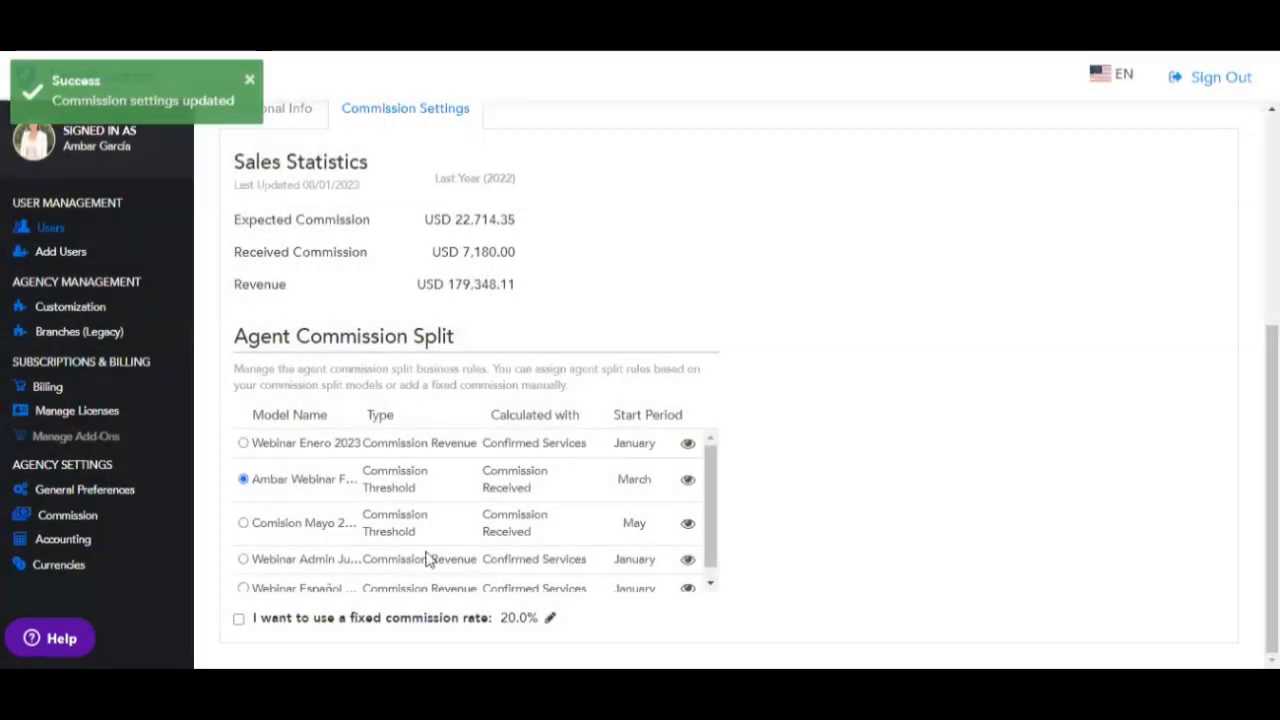
left_click(238, 620)
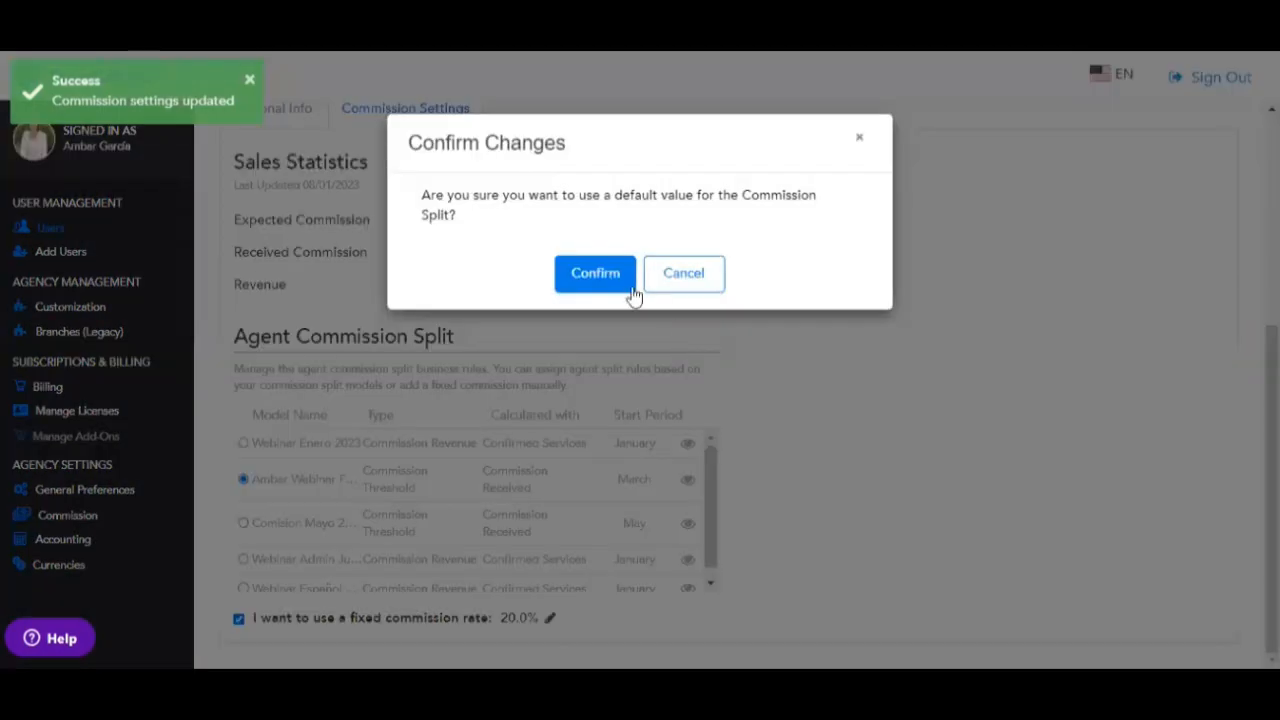
left_click(595, 273)
- Change the fixed commission rate from 20% to 30% and save it
left_click(550, 618)
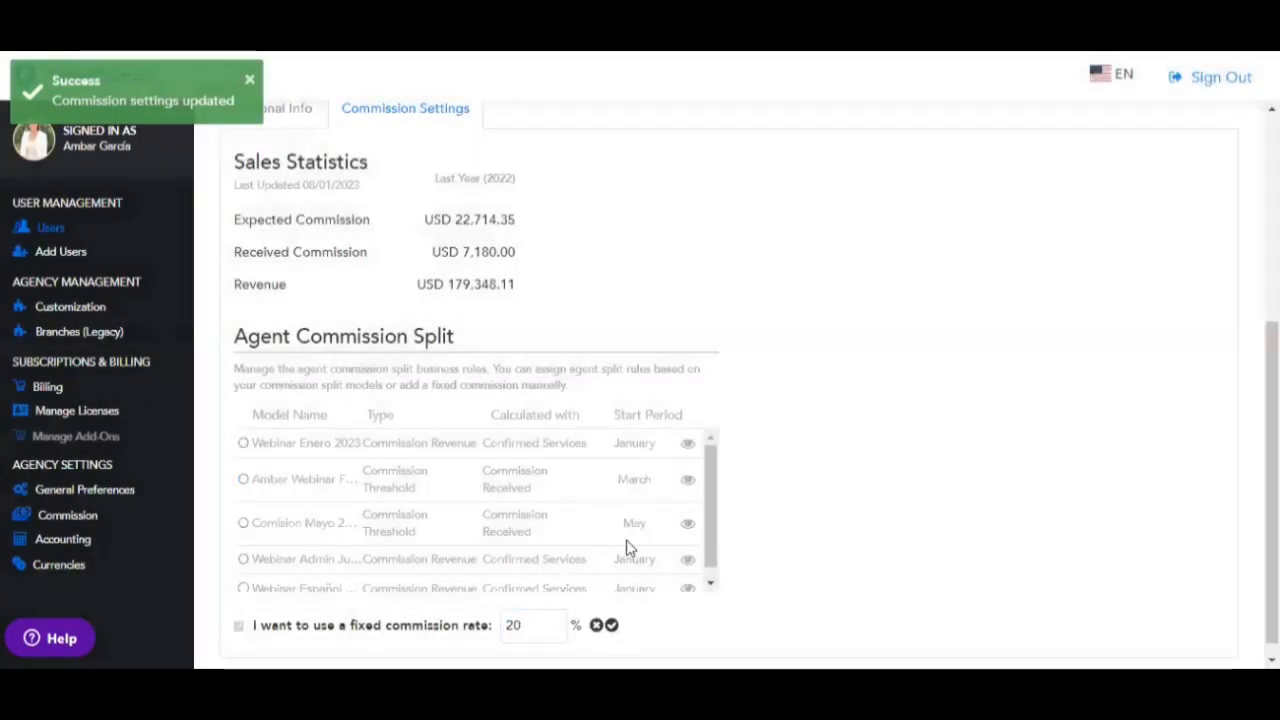
key("BackSpace")
key("BackSpace")
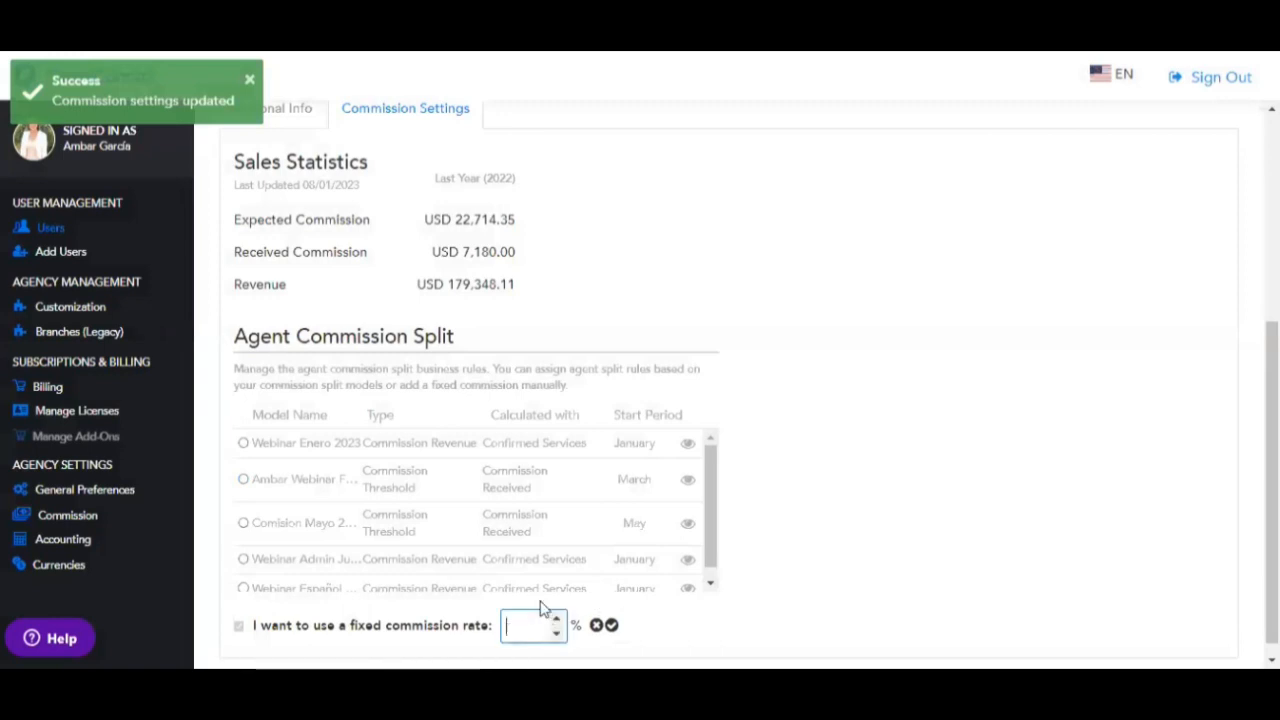
type("30")
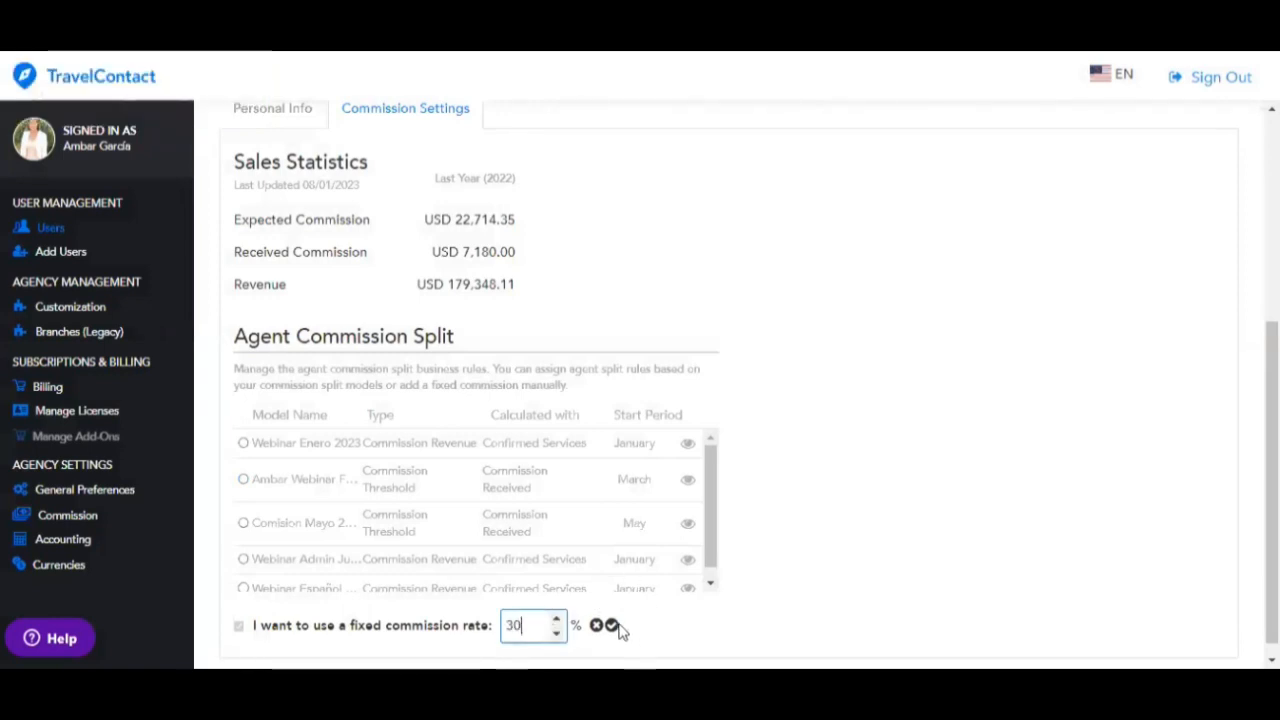
left_click(611, 624)
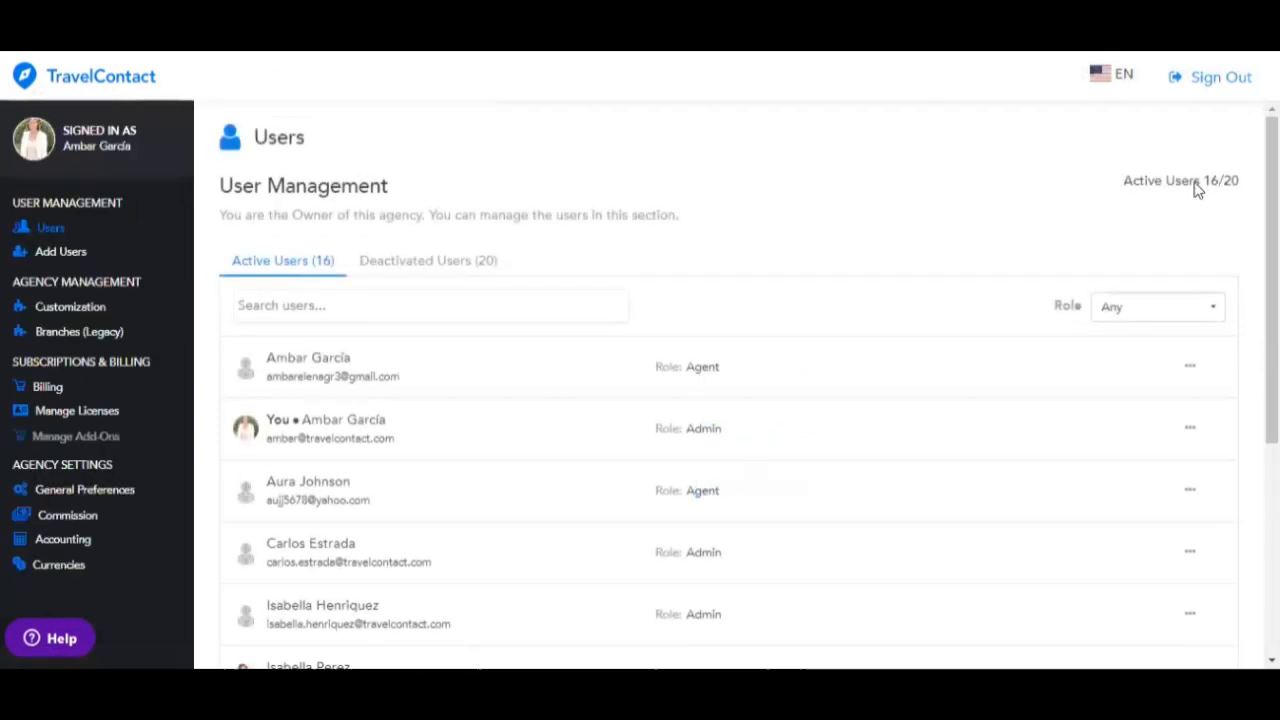
- Check the 16/20 active-user limit, then go to Add Users
left_click_drag(1224, 176, 1246, 184)
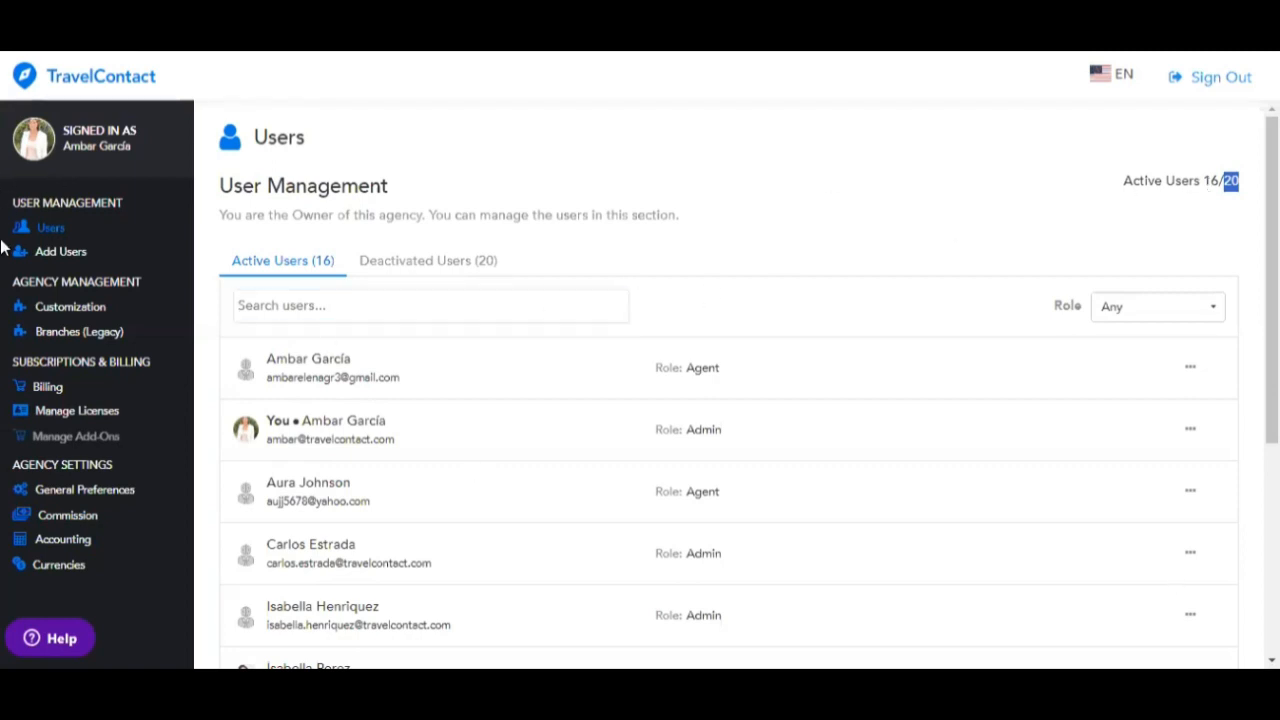
left_click(52, 253)
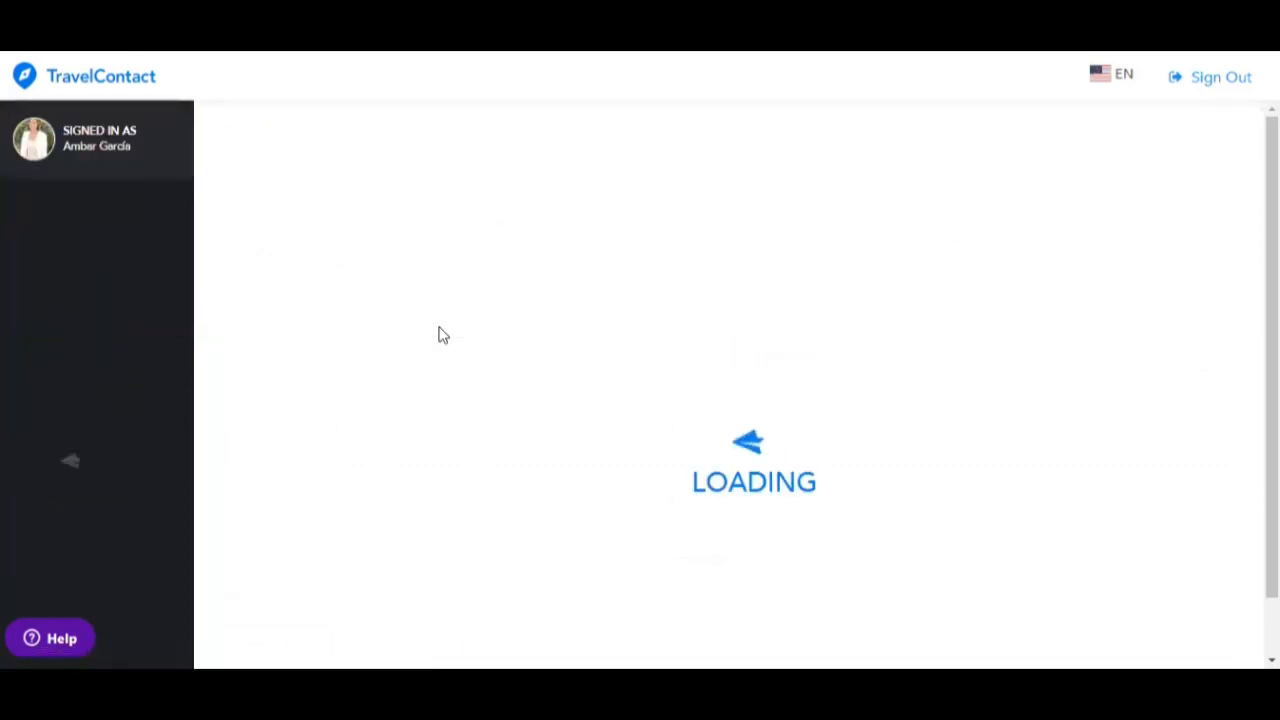
- Look over the Add Users form's name fields, then switch to the Customization page
left_click(420, 383)
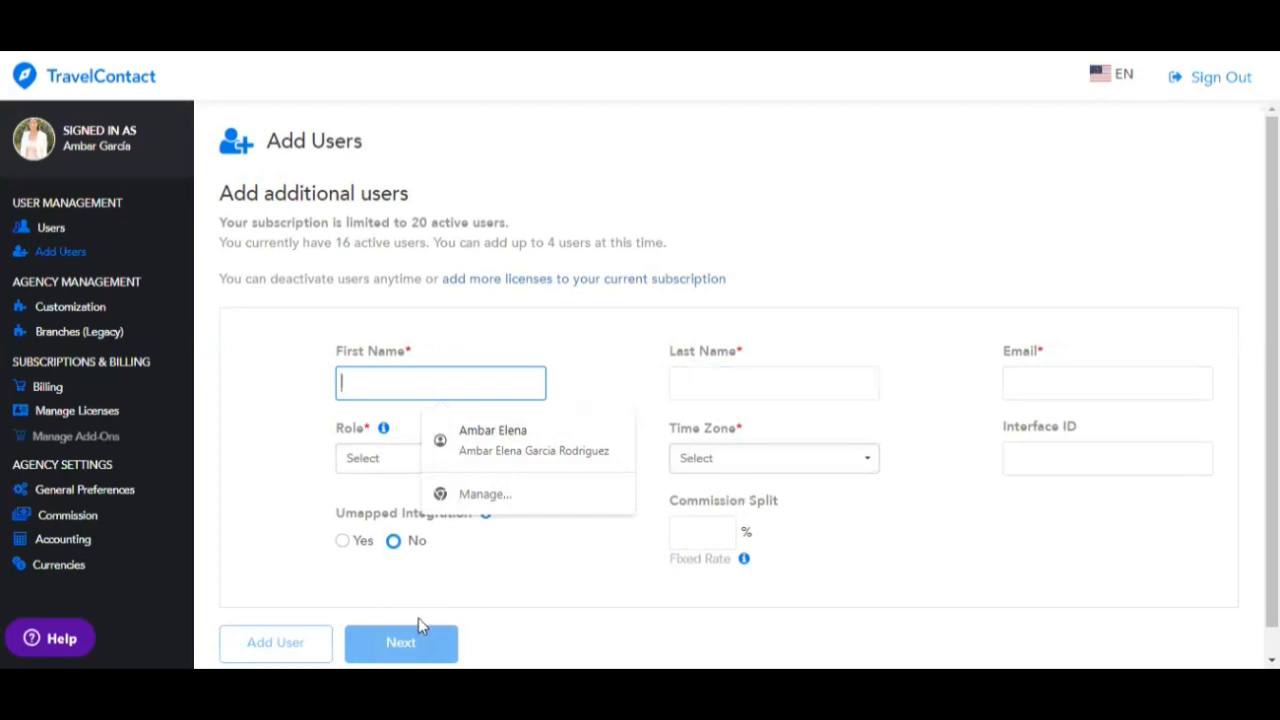
left_click(291, 295)
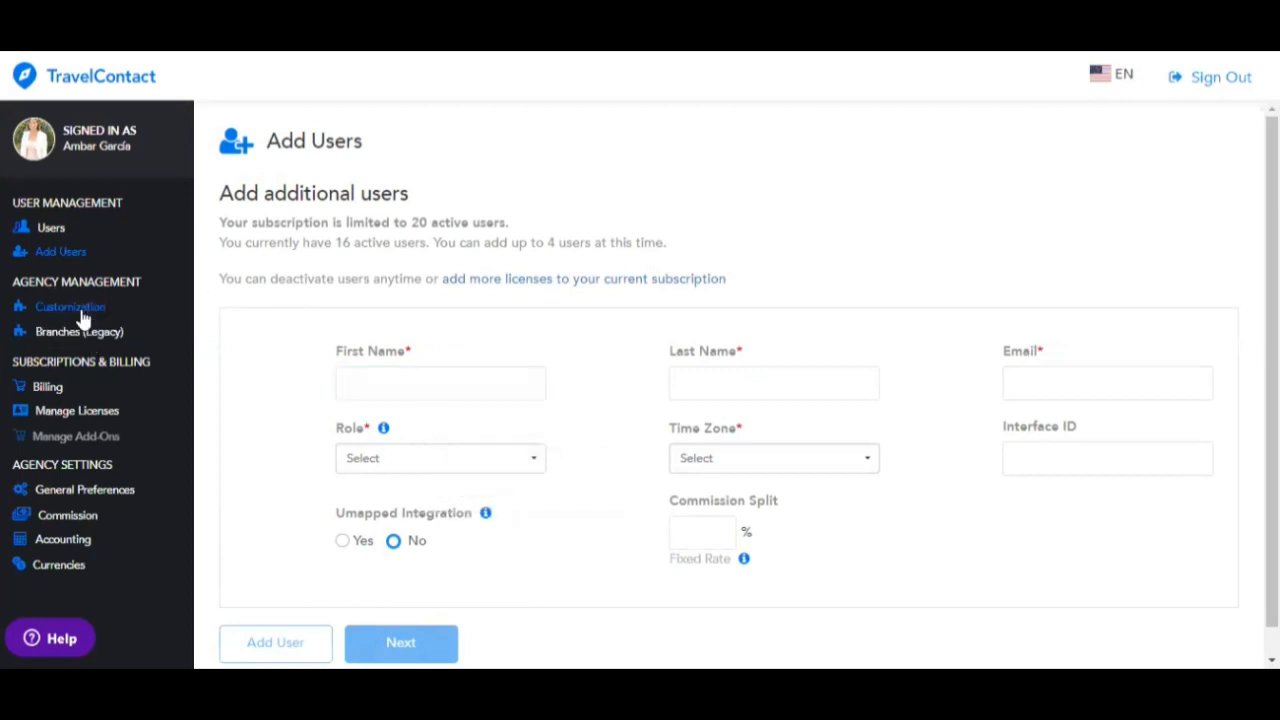
left_click(70, 307)
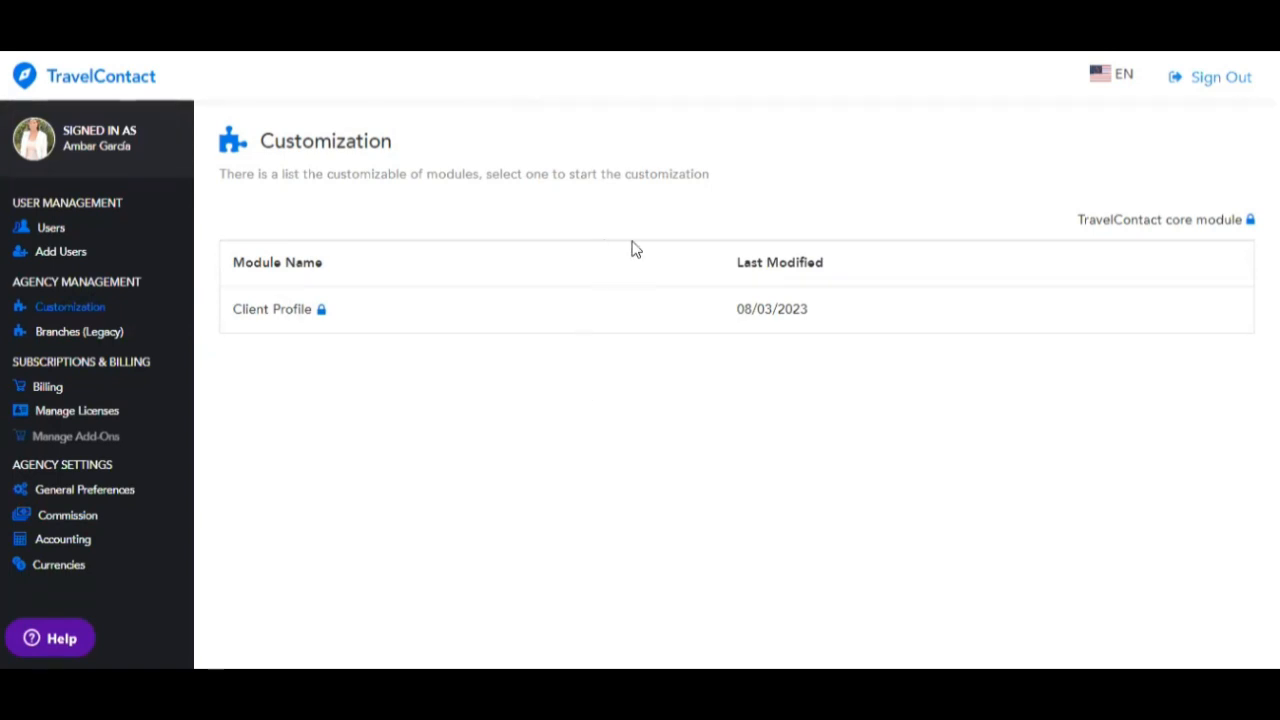
- Delete the Seguro Médico and Medical Insurance sections from Client Profile and start a custom section
left_click(632, 316)
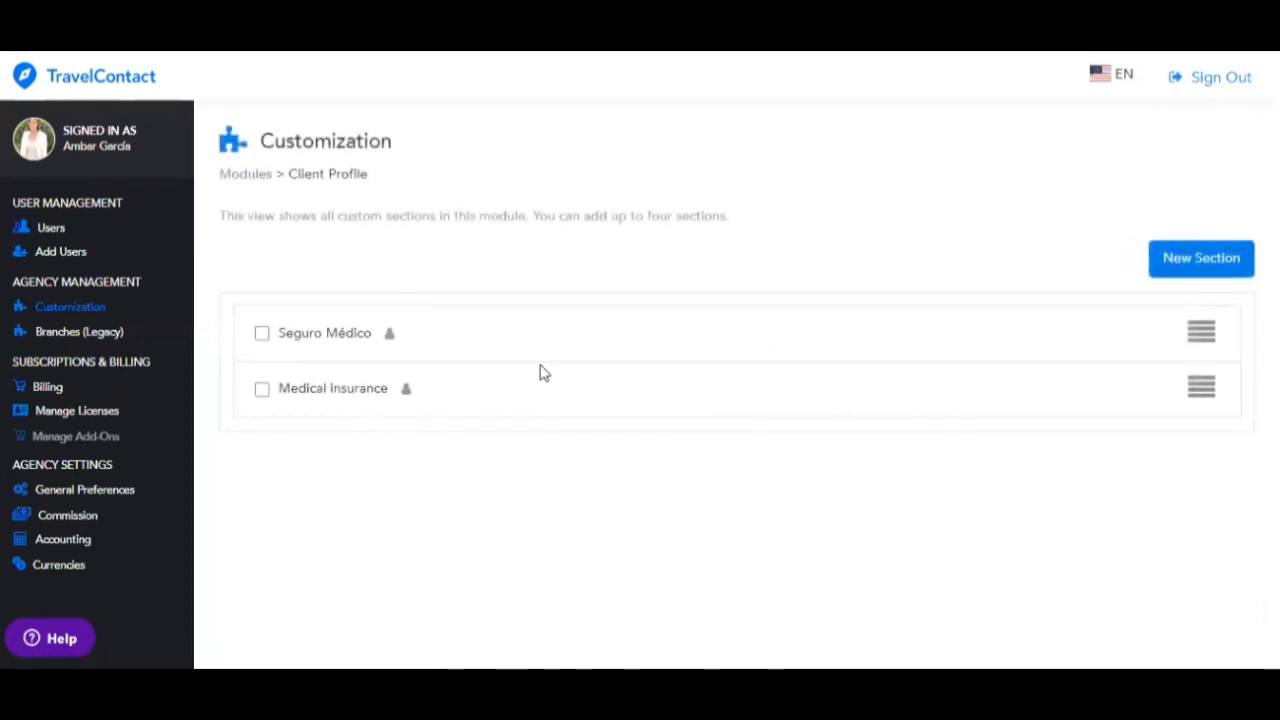
left_click(1210, 333)
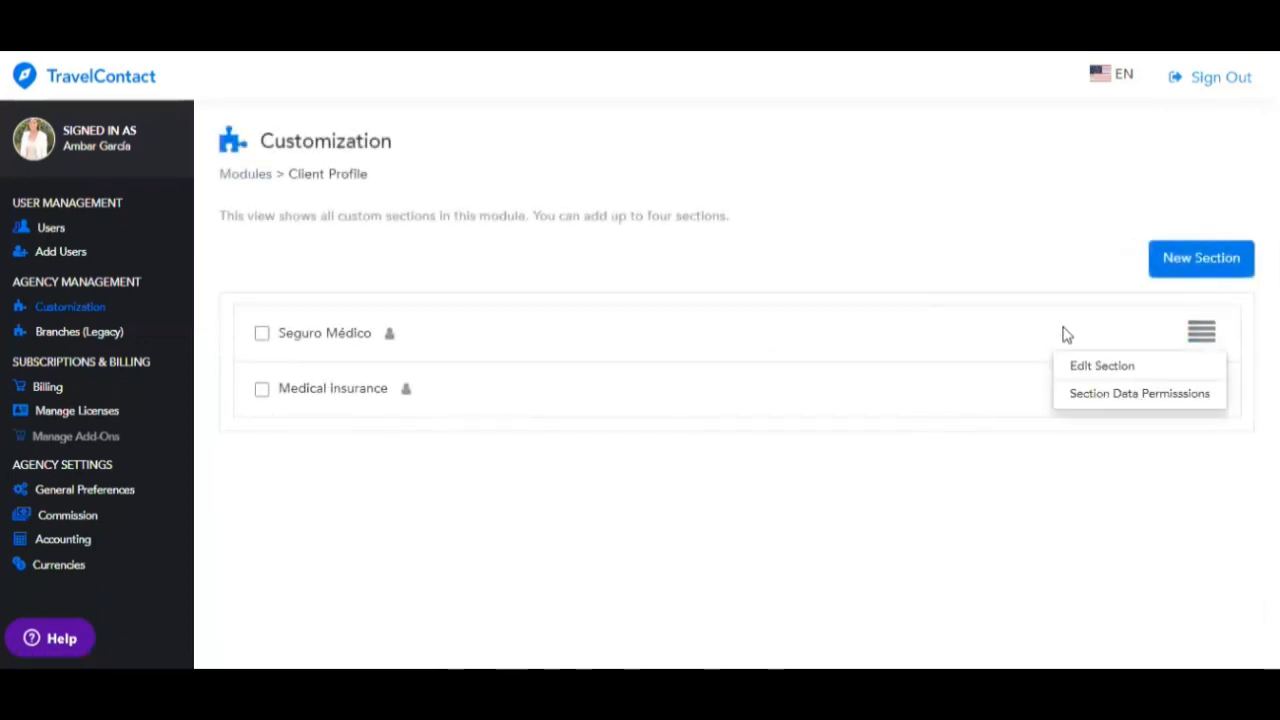
left_click(262, 334)
left_click(262, 389)
left_click(1150, 261)
left_click(456, 288)
left_click(686, 352)
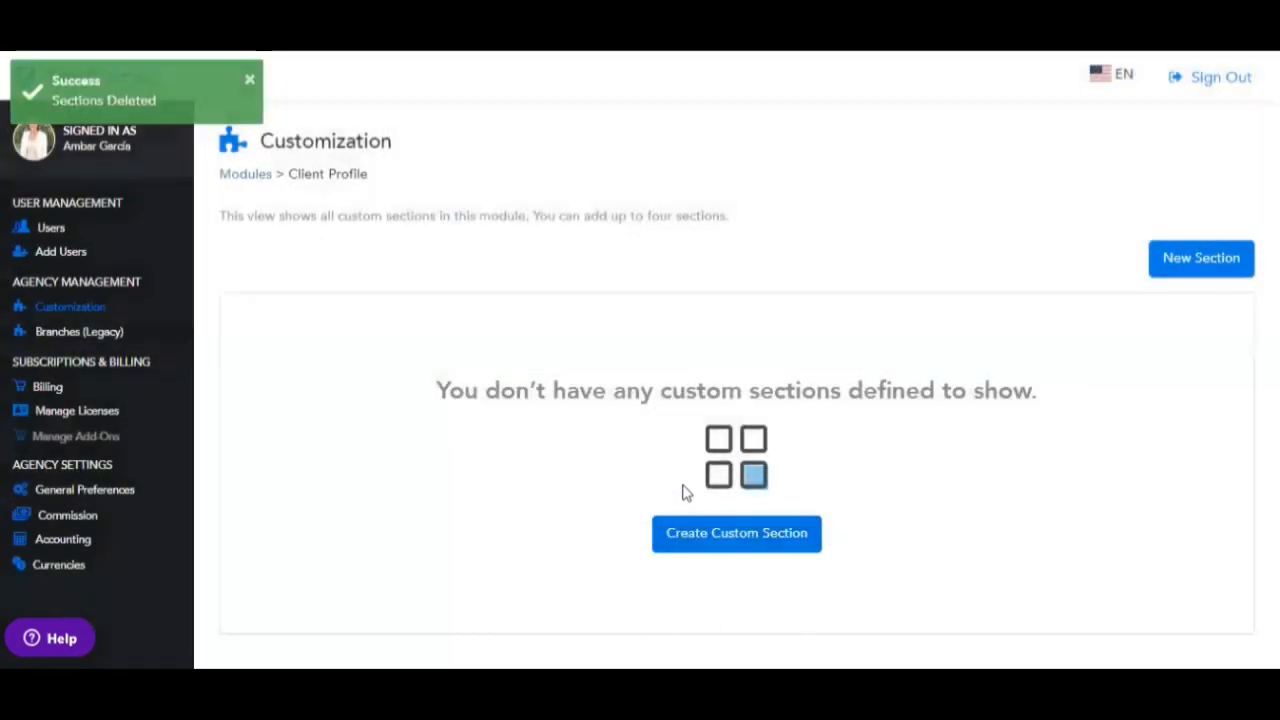
left_click(703, 549)
left_click(436, 318)
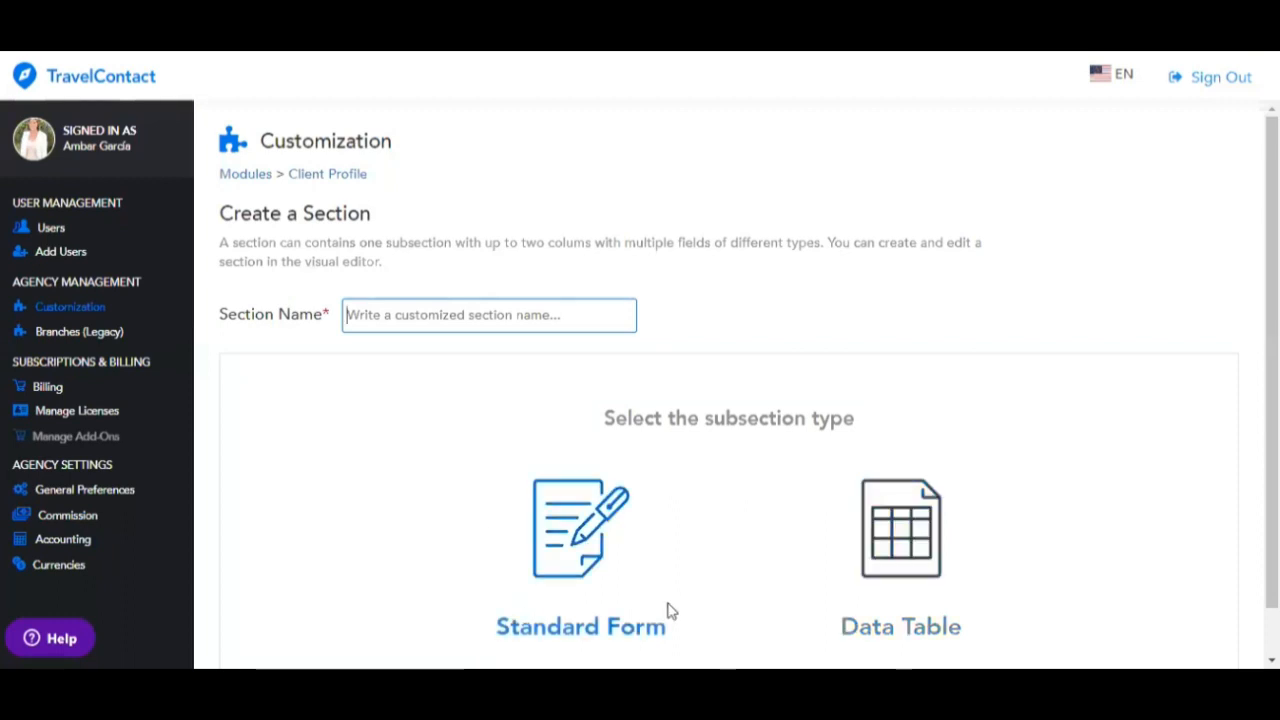
- Create a Standard Form section named Insurance Company with subsection title Insurance Information
left_click(578, 568)
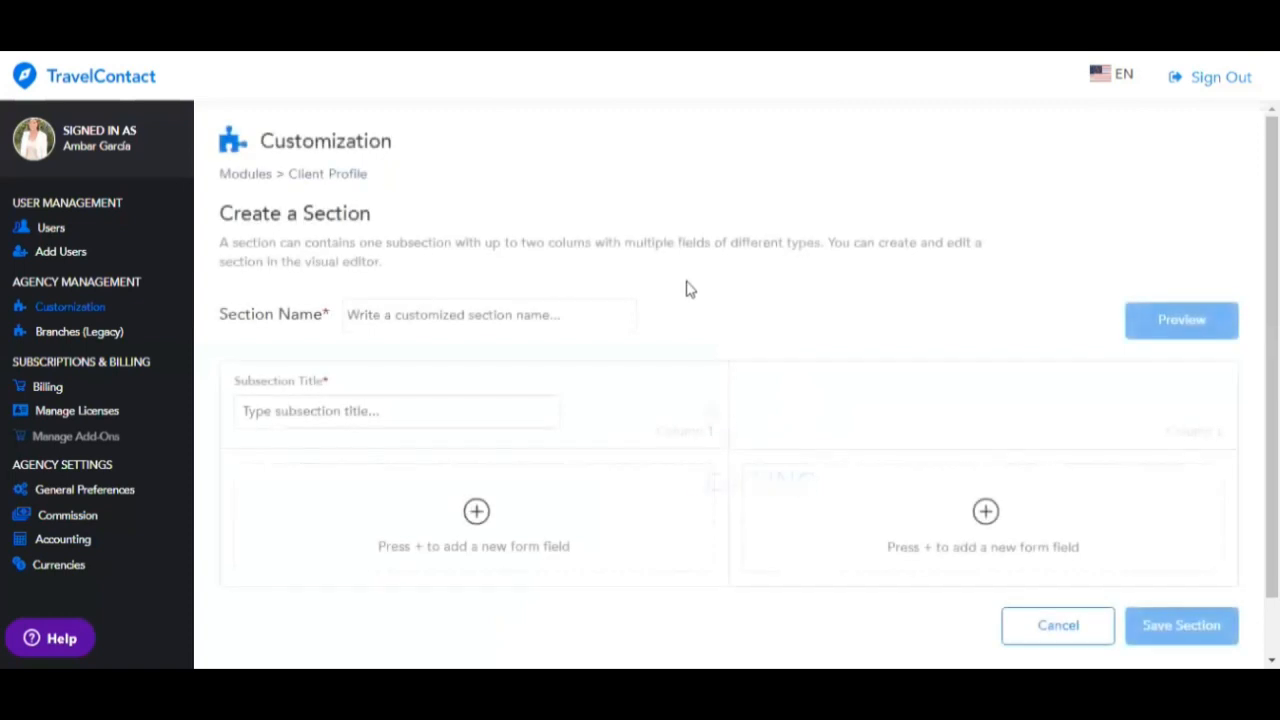
left_click(433, 318)
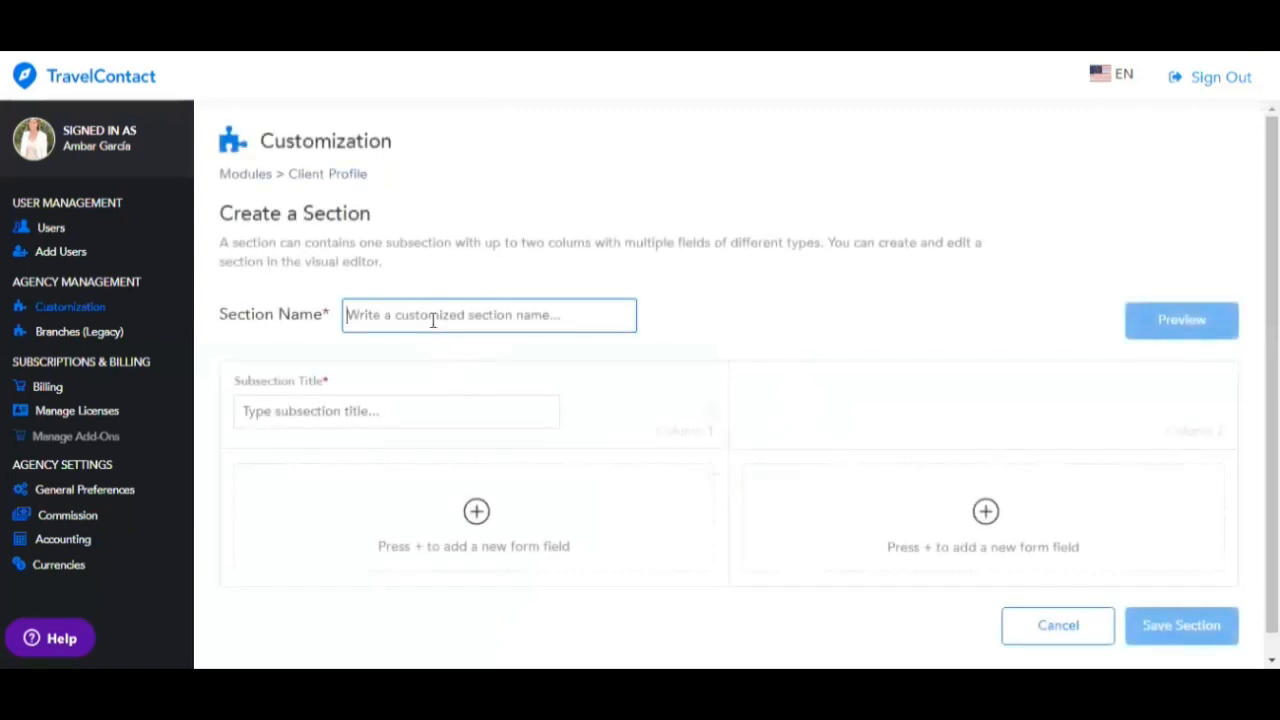
type("Insurance Company")
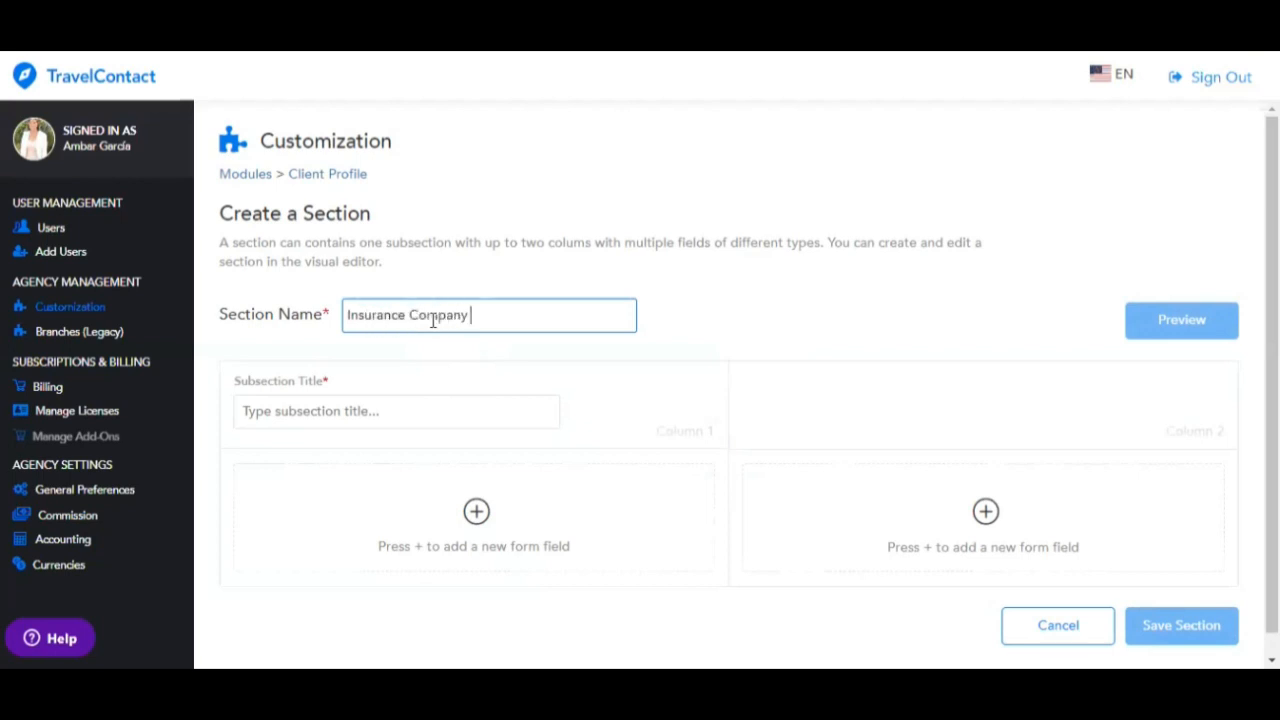
left_click(357, 408)
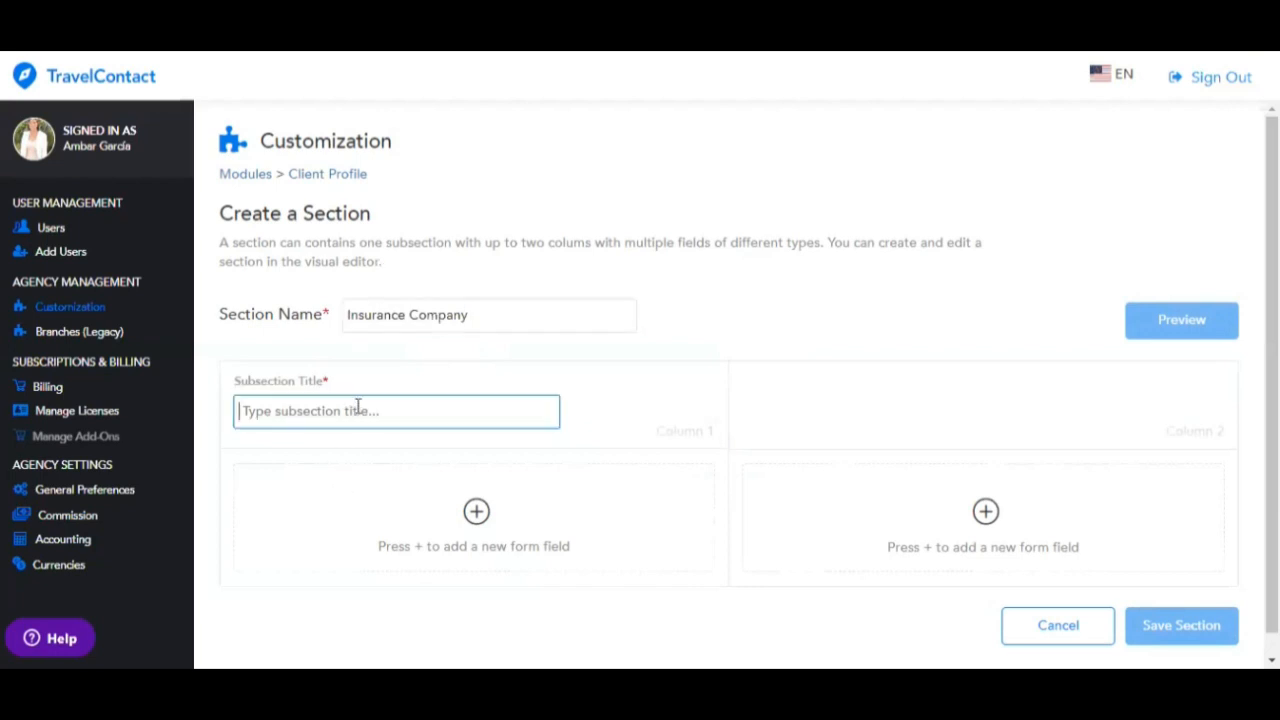
type("Insurance Information")
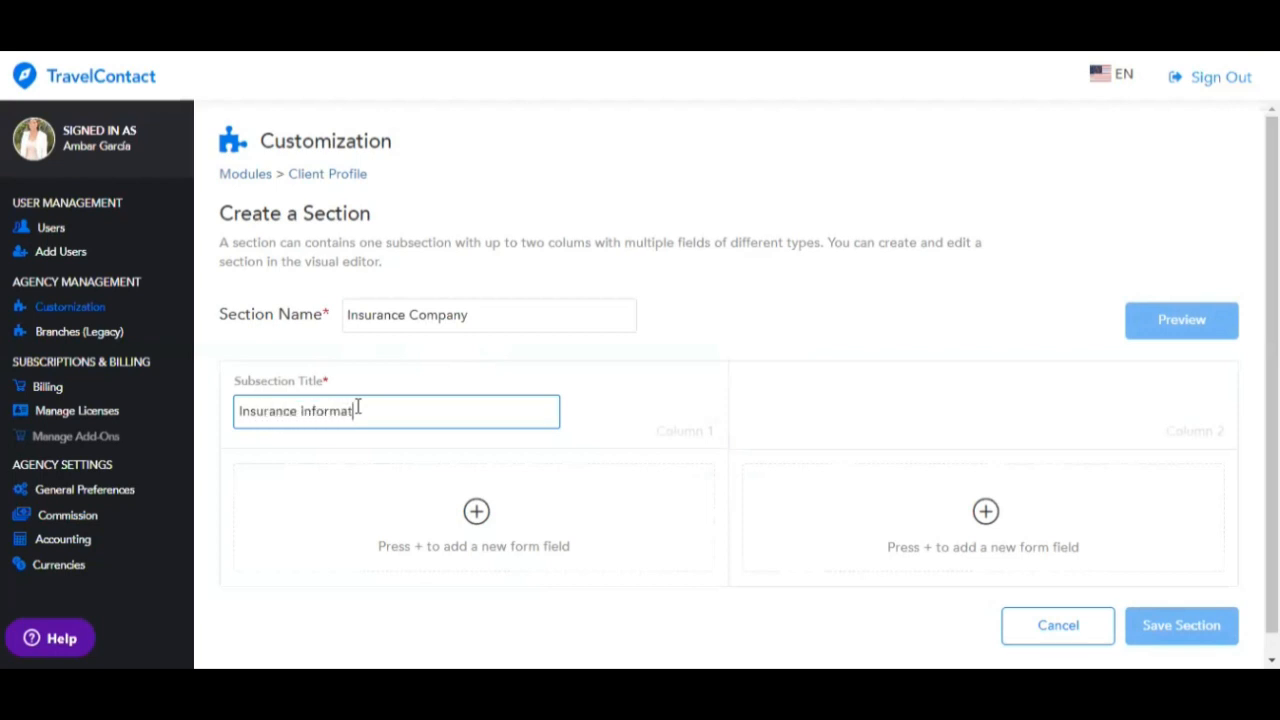
- Add a 'Name of the company' text input and a 'Valid until' date field to column 1
left_click(476, 511)
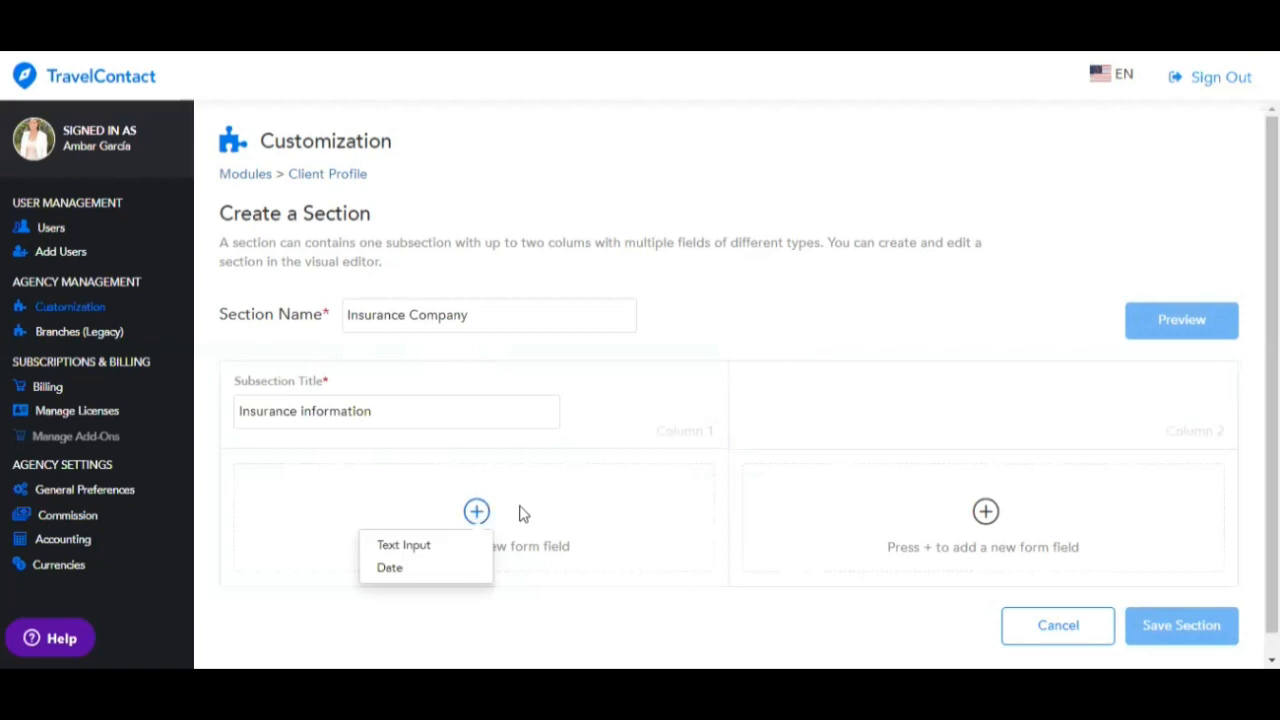
left_click(452, 549)
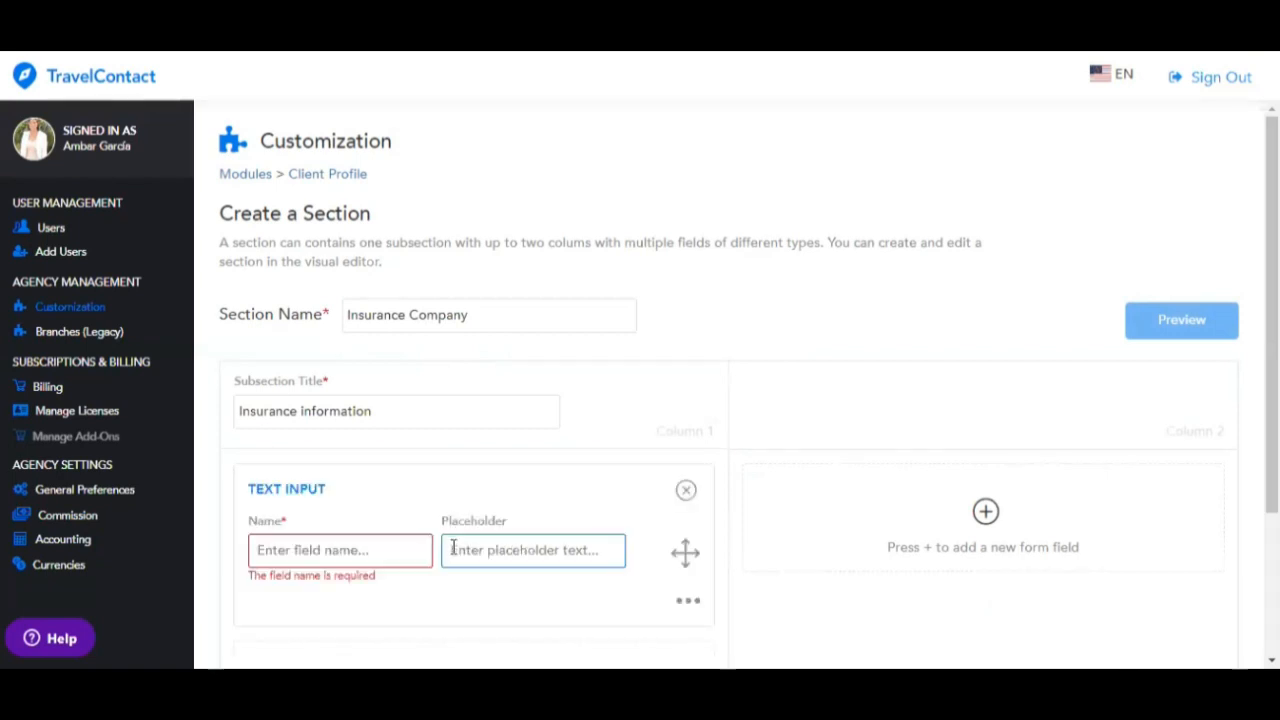
left_click(376, 552)
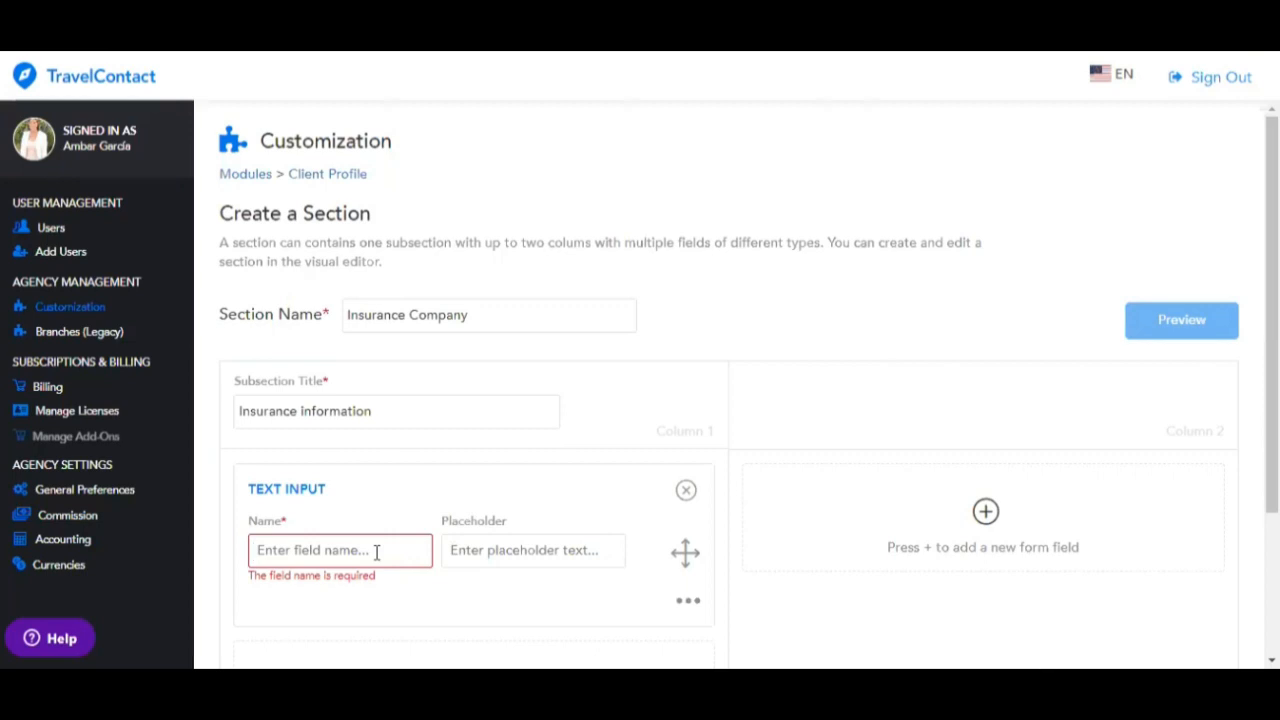
type("Name of the company")
scroll(554, 517, "down", 1)
left_click(476, 594)
left_click(385, 648)
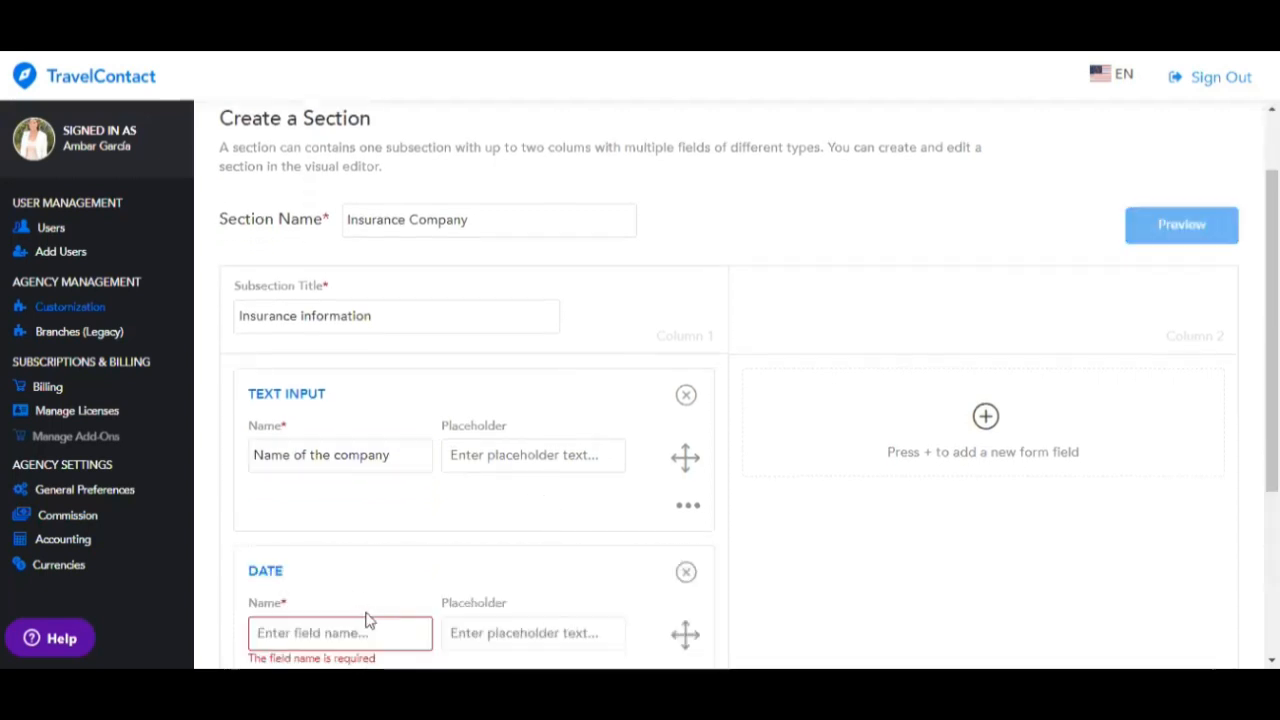
scroll(371, 531, "down", 3)
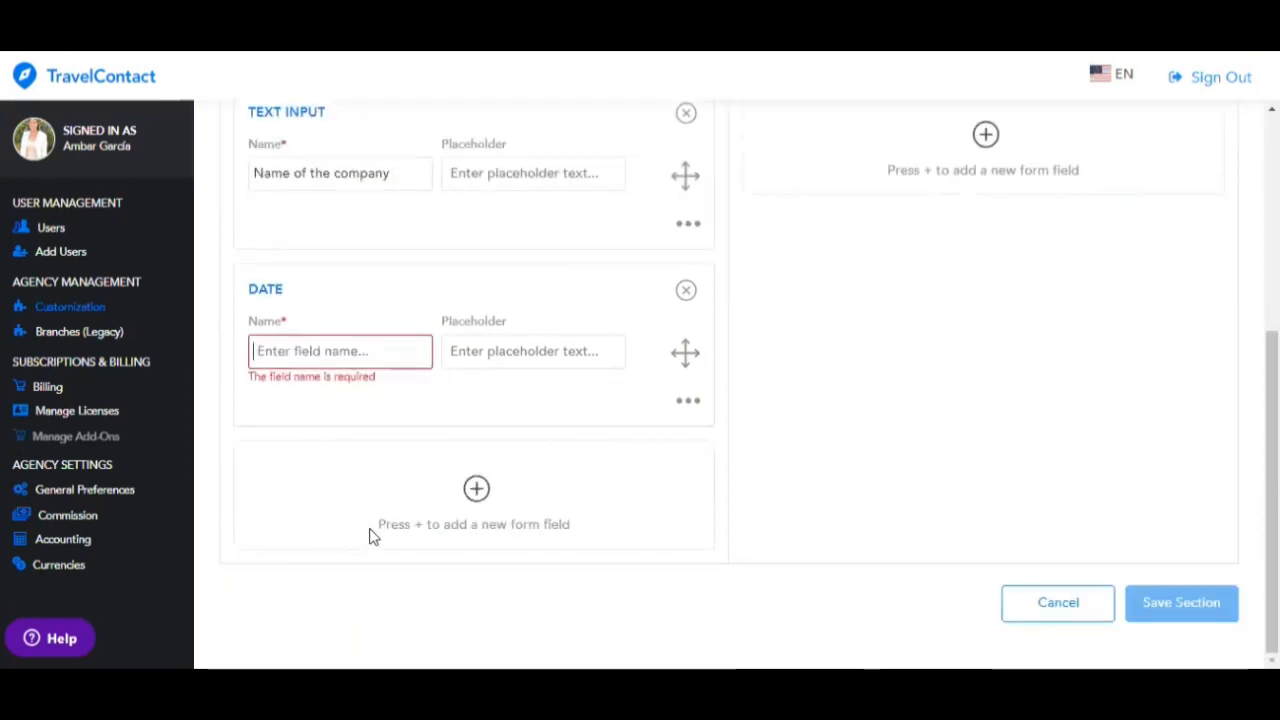
type("Va")
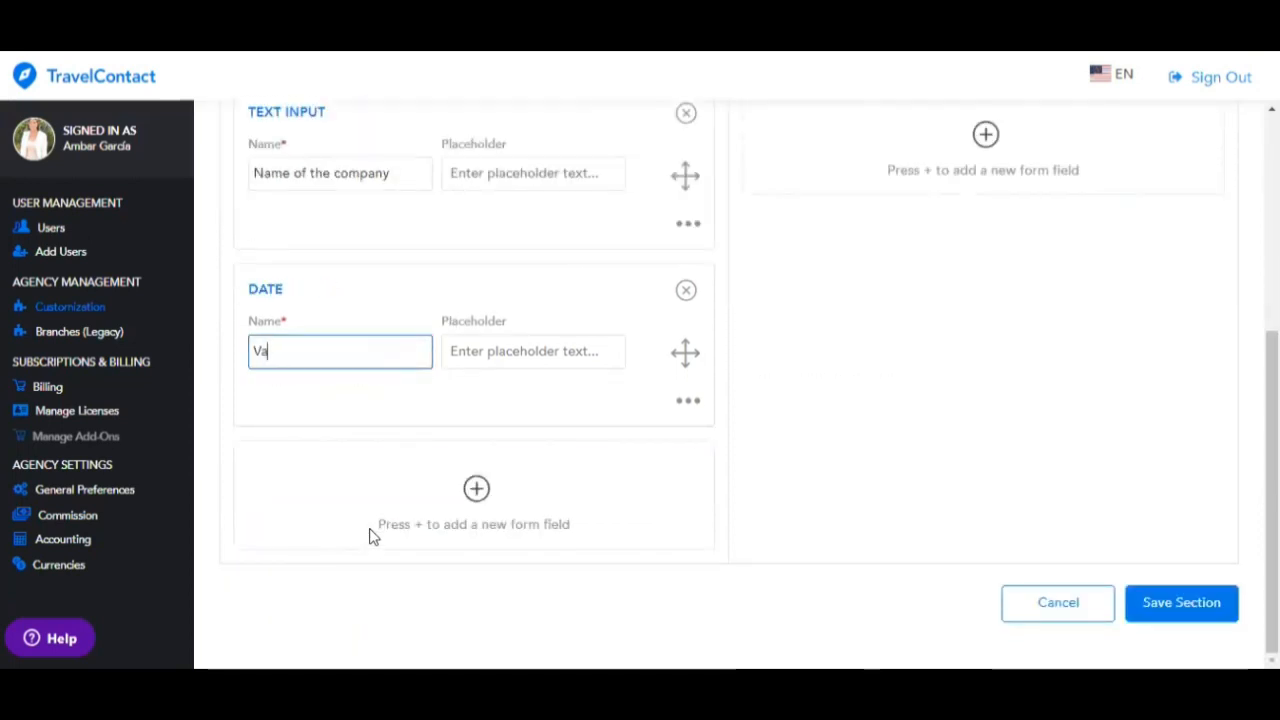
type("lid until")
left_click(571, 362)
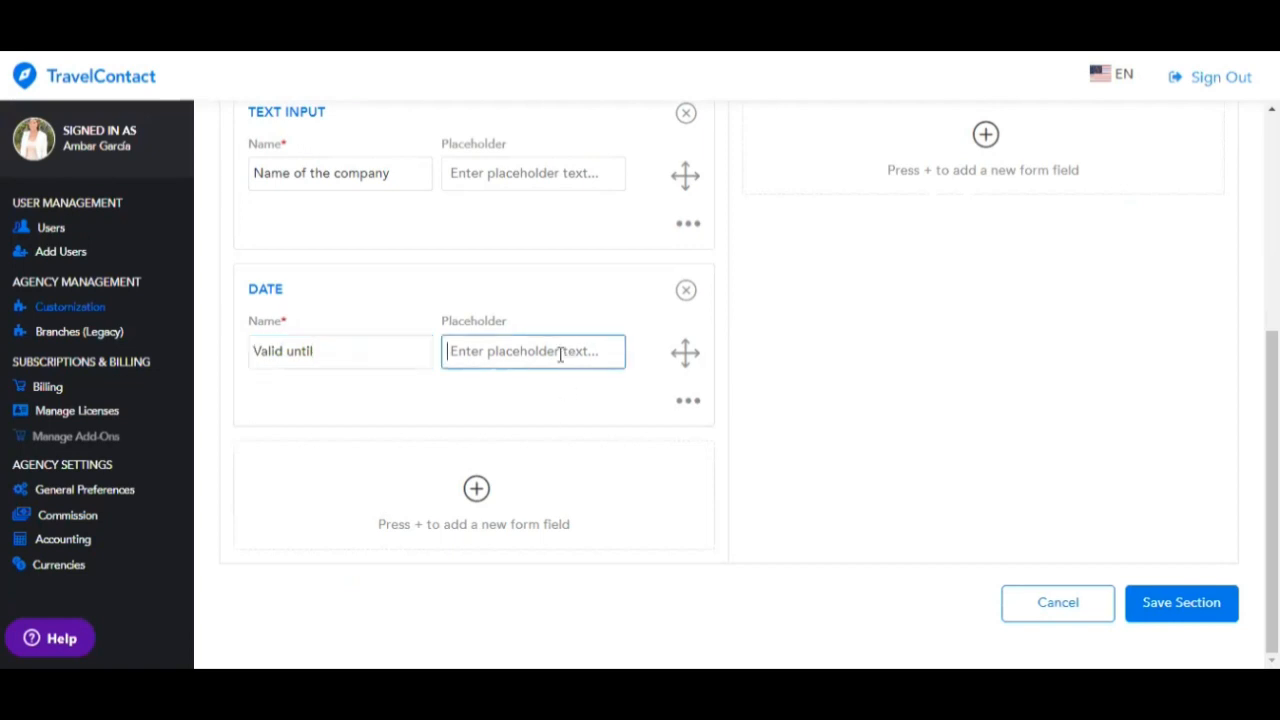
- Preview the Insurance Information form, then save the Insurance Company section
scroll(654, 449, "up", 5)
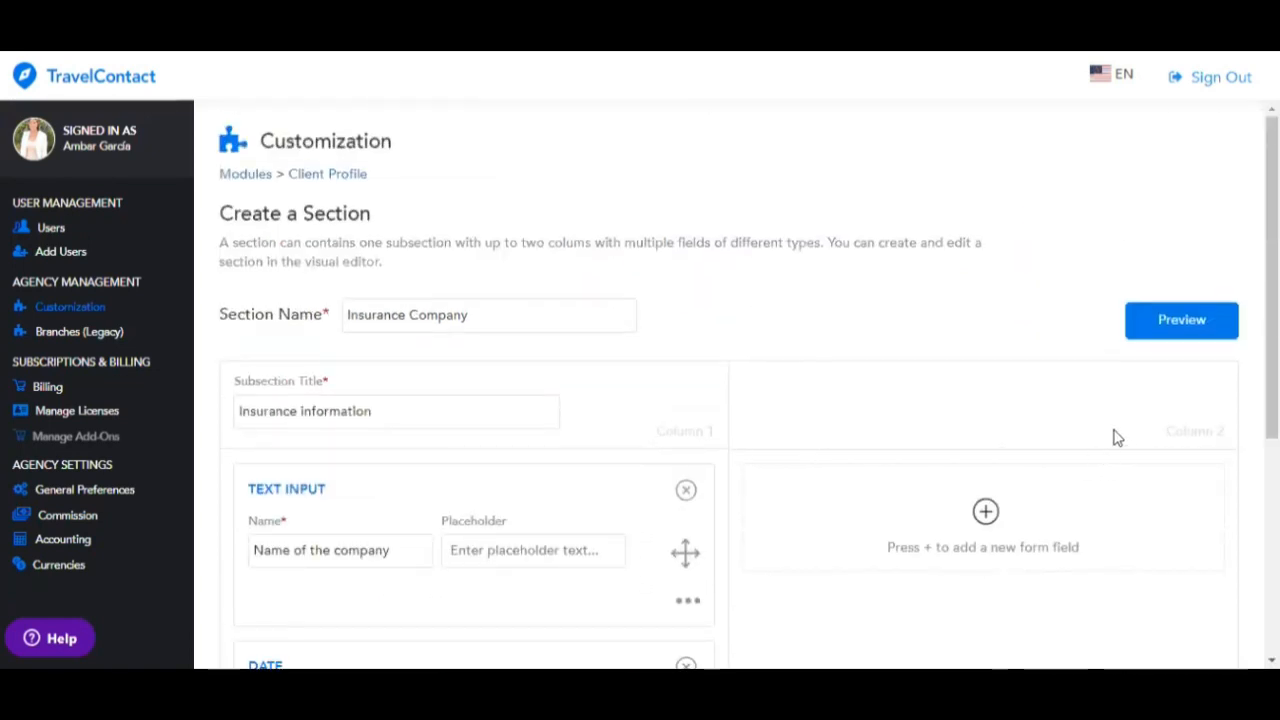
left_click(1153, 330)
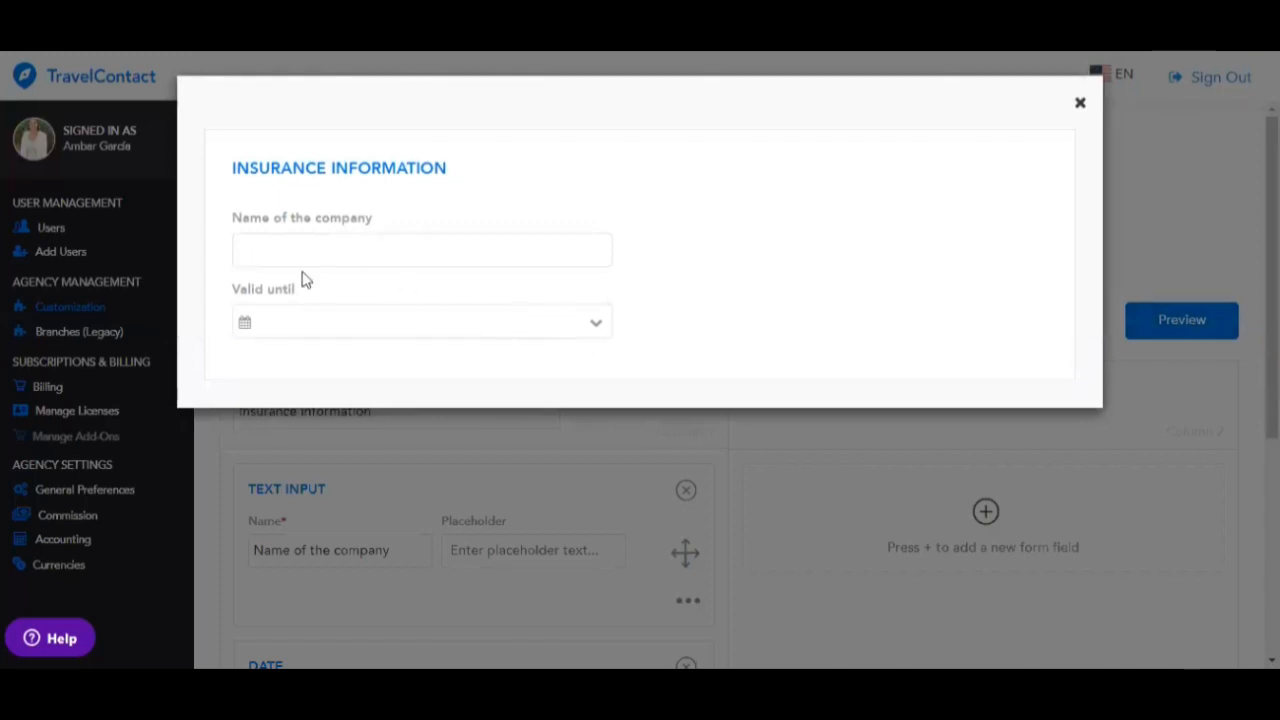
left_click(1082, 104)
scroll(1071, 434, "down", 4)
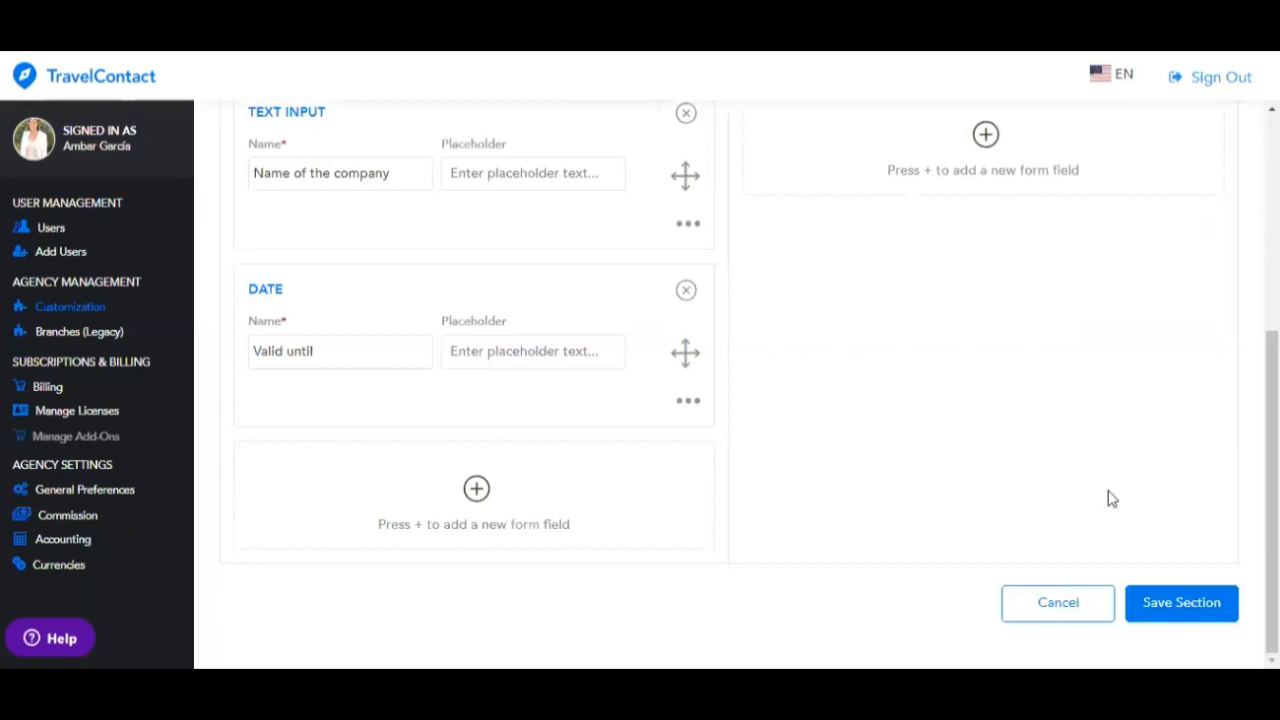
left_click(1177, 619)
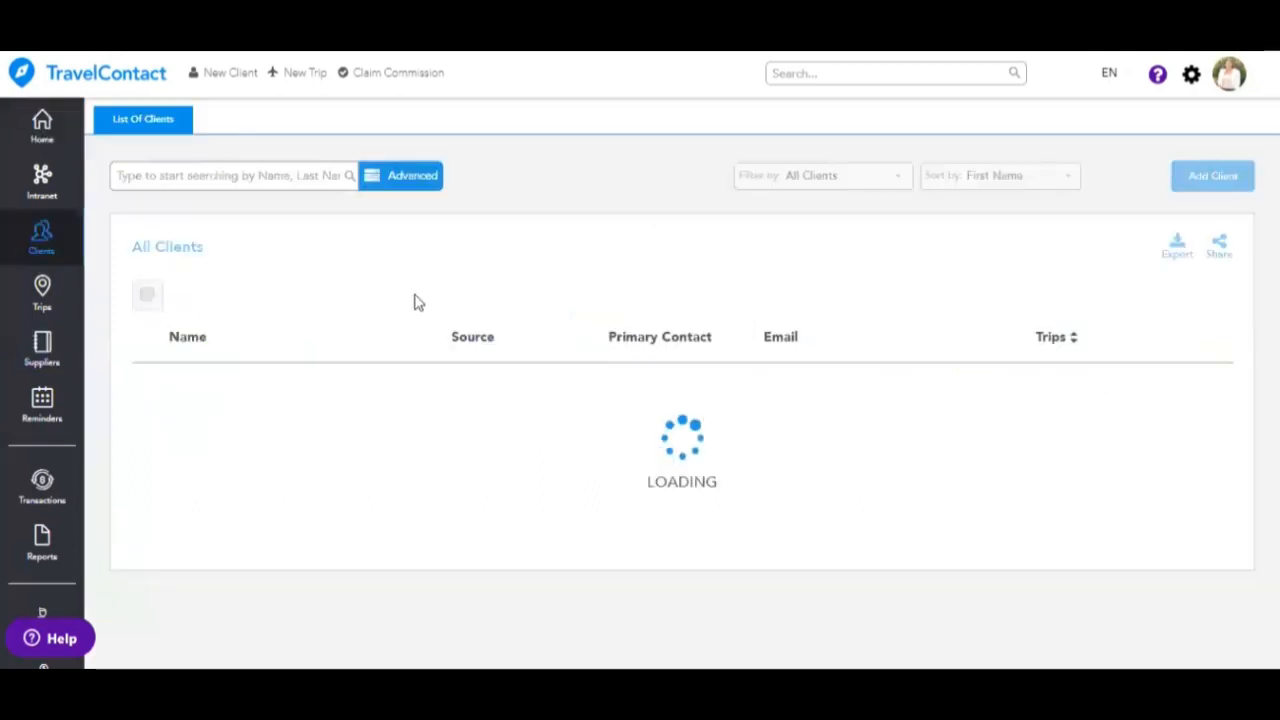
- Open a client's profile overview, then return to the List Of Clients tab
left_click(410, 386)
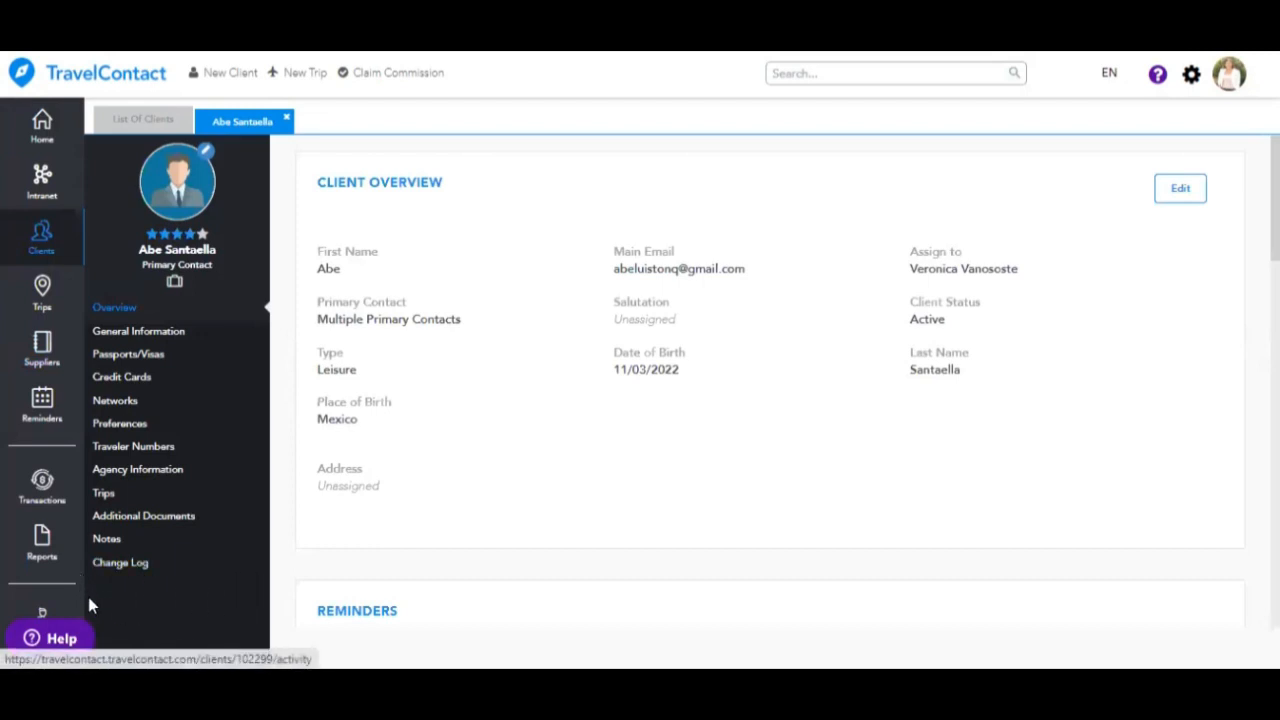
left_click(130, 118)
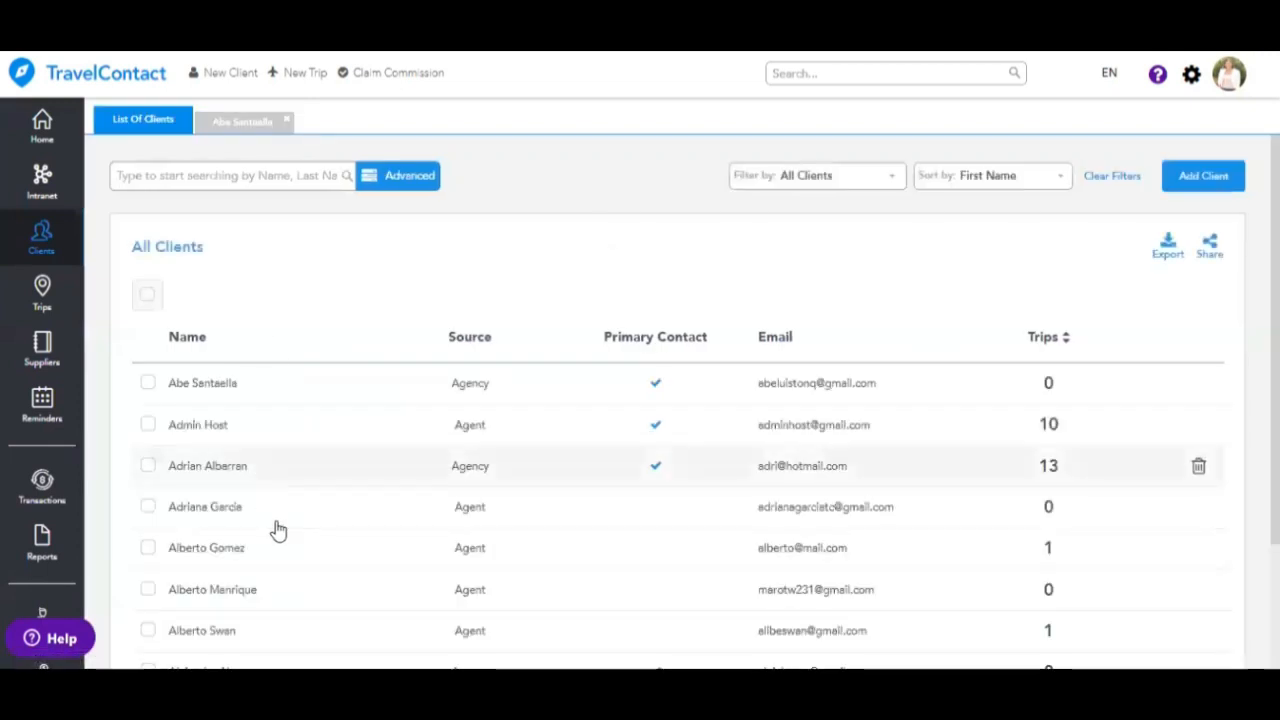
- Close the client profile, toggle the Insurance Company section's options, and view the empty Branches list
left_click(285, 122)
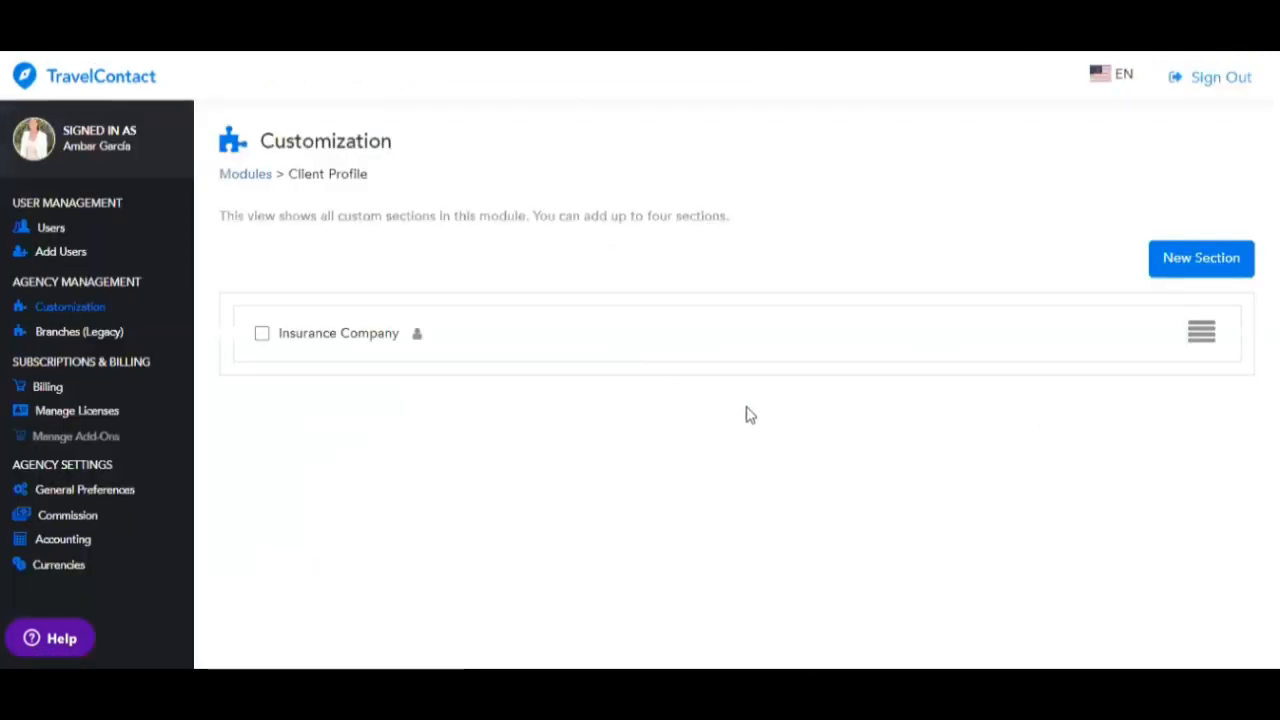
left_click(263, 337)
left_click(262, 333)
left_click(1200, 331)
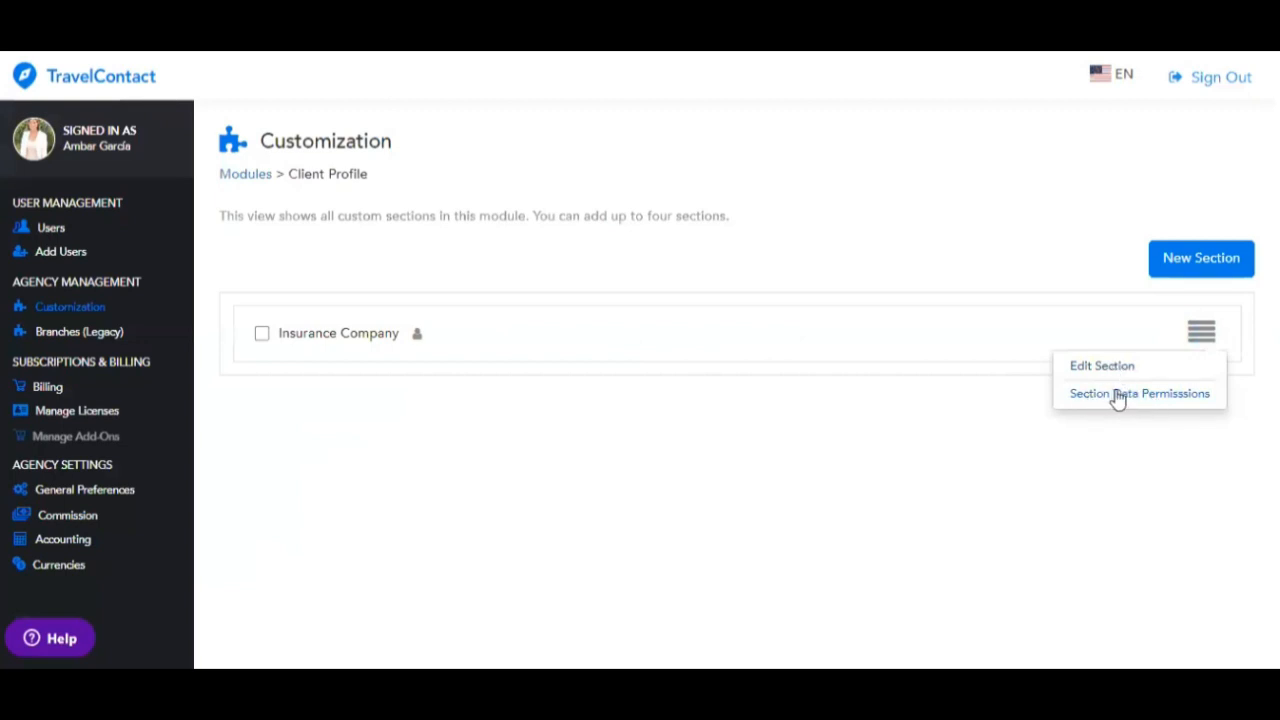
left_click(52, 340)
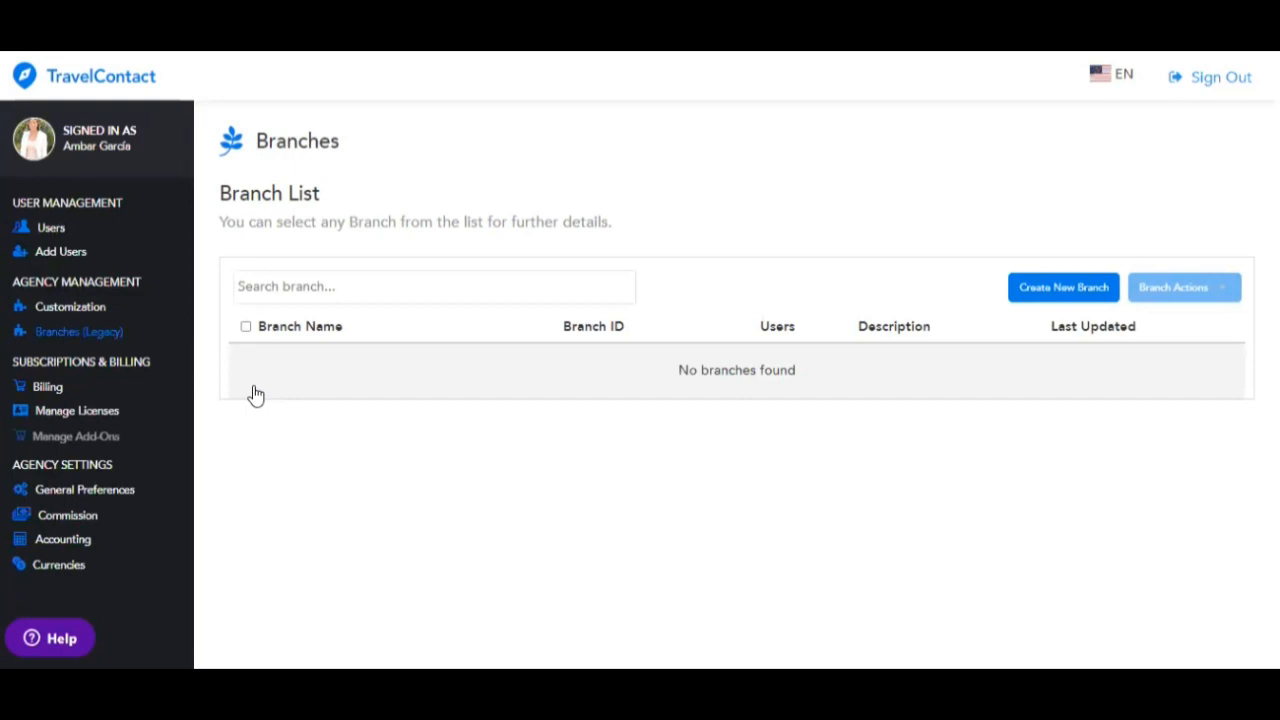
- Review Billing: Trial Period status and the Basic $7.6, Basic Plus $11.4, Pro $19, Custom plans
left_click(50, 389)
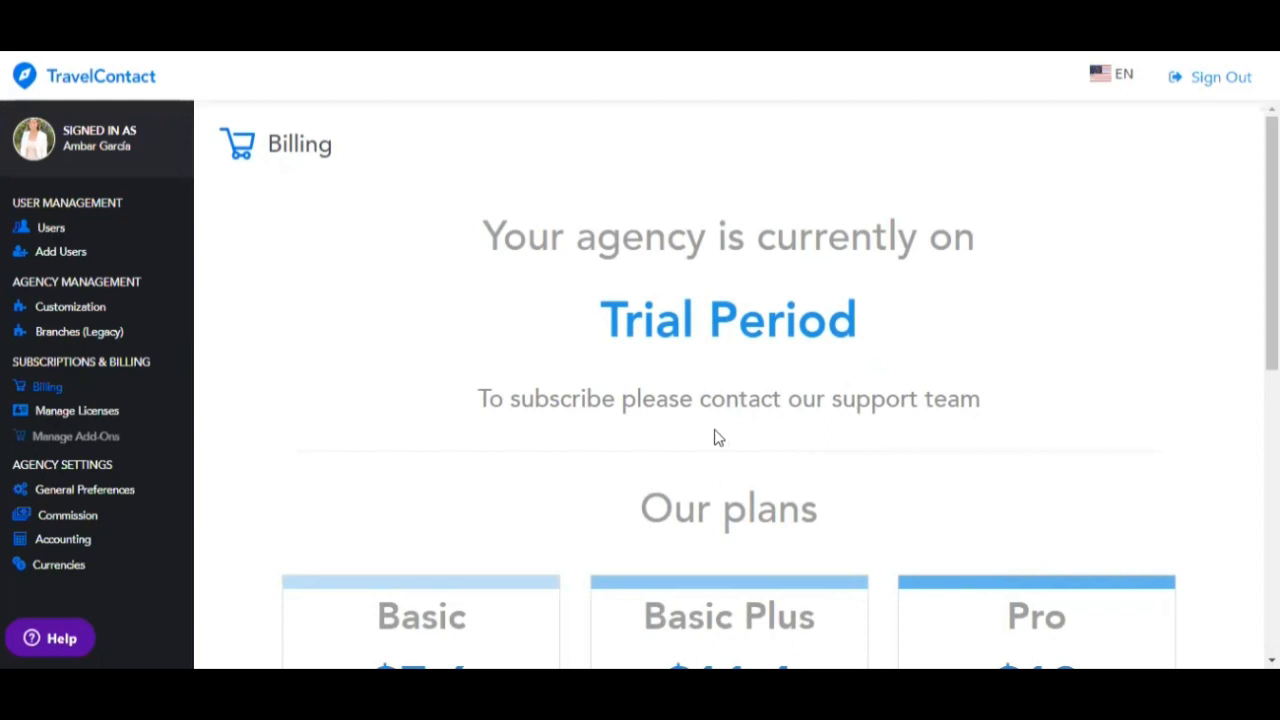
scroll(716, 450, "down", 5)
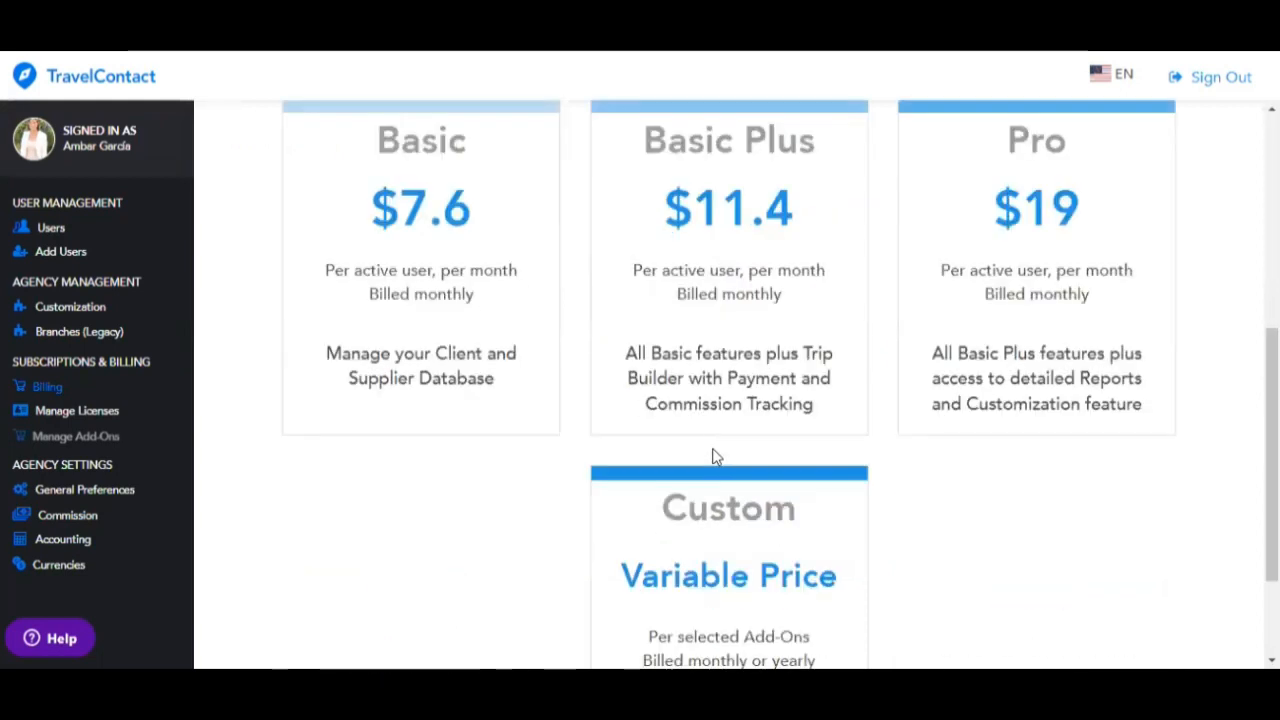
scroll(714, 452, "up", 5)
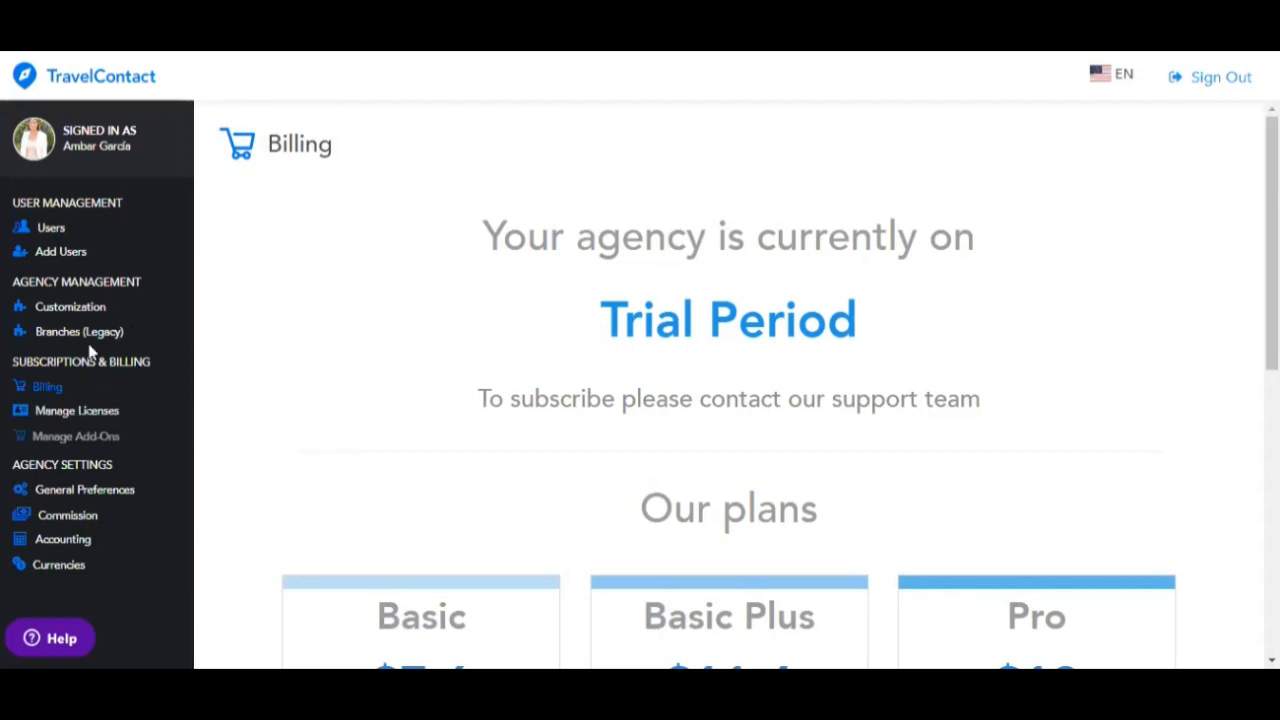
- Review the agency Users list, then bring up General Preferences
left_click(50, 229)
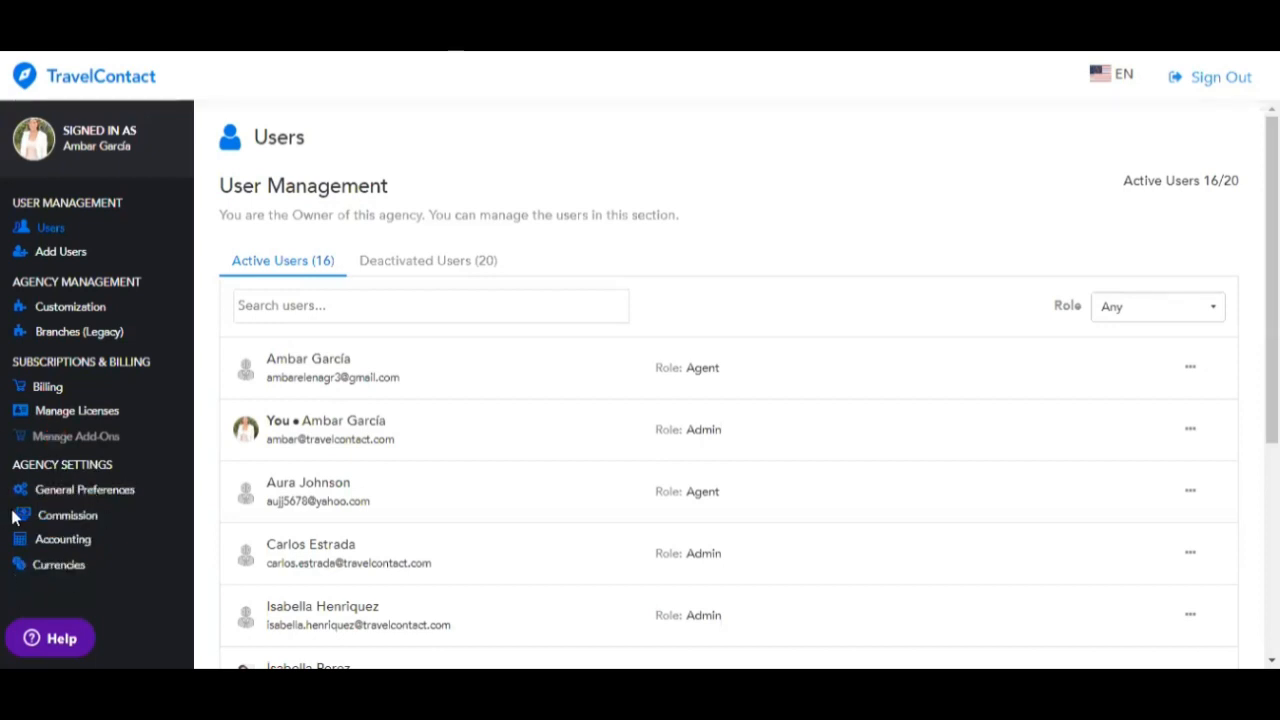
left_click(62, 497)
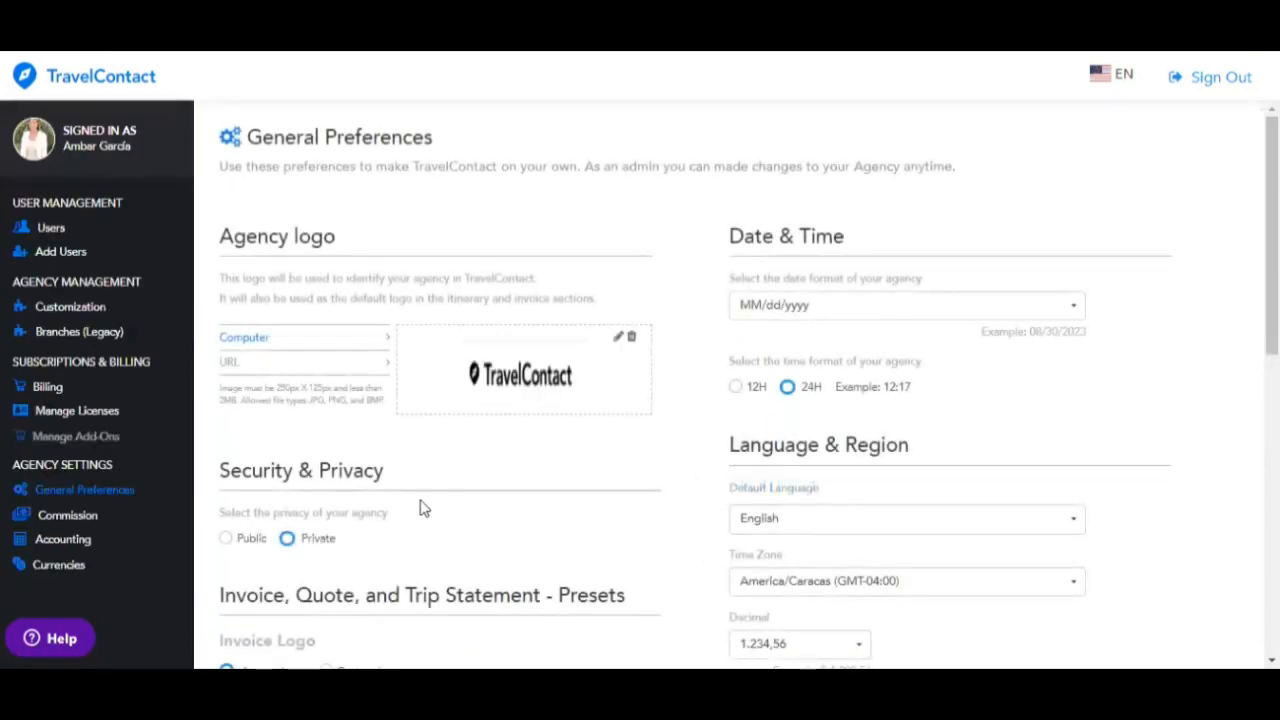
- Try the Custom Logo invoice option, revert to Agency Logo, and review the privacy and invoice settings
scroll(427, 475, "down", 2)
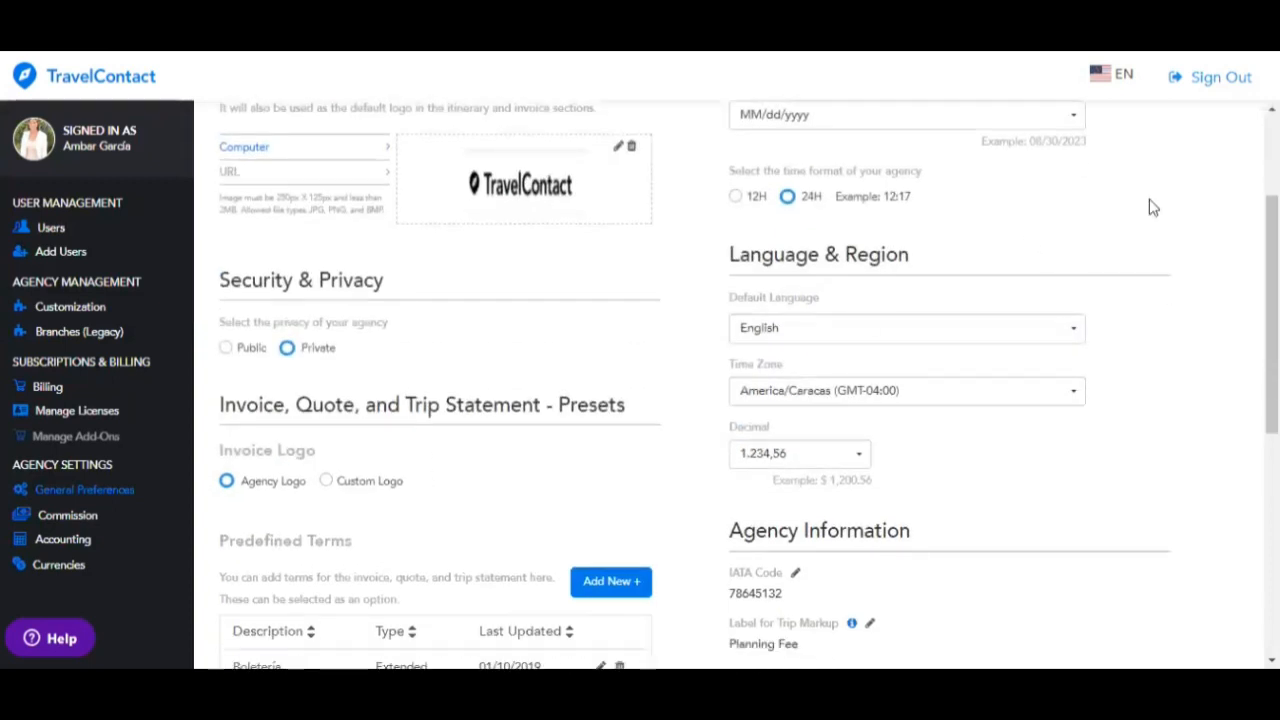
scroll(1232, 246, "up", 1)
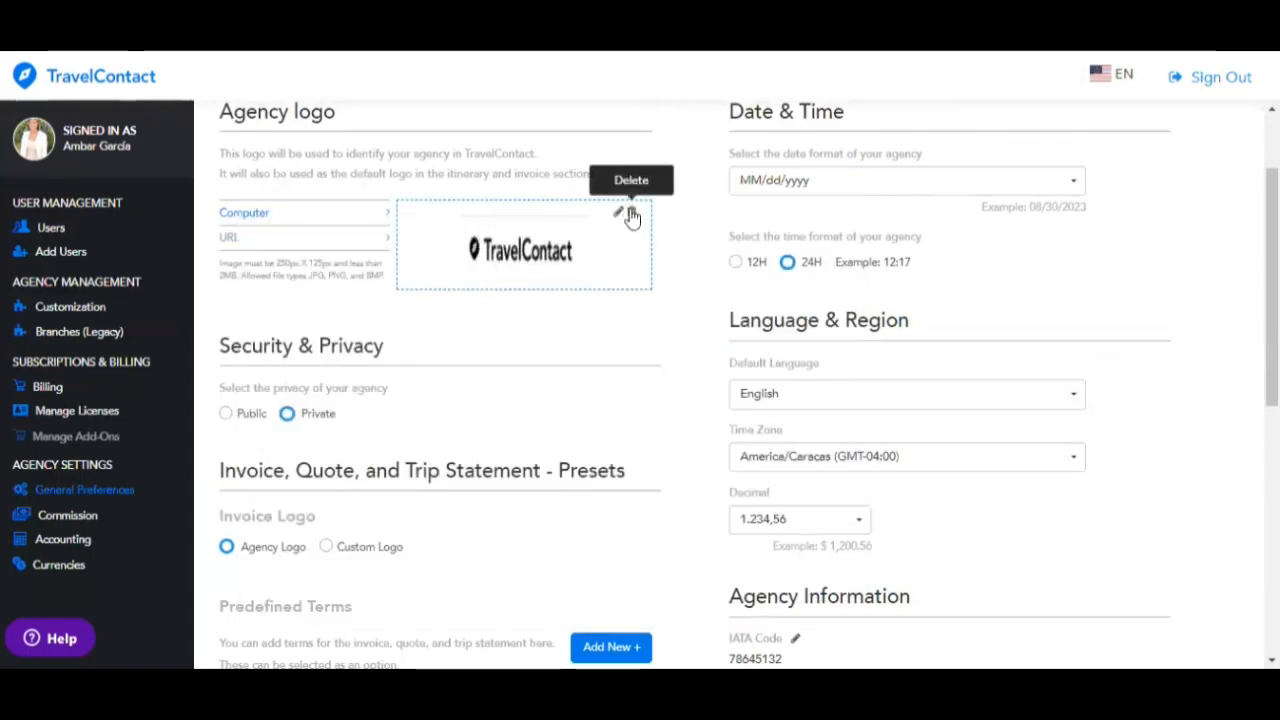
scroll(290, 465, "down", 3)
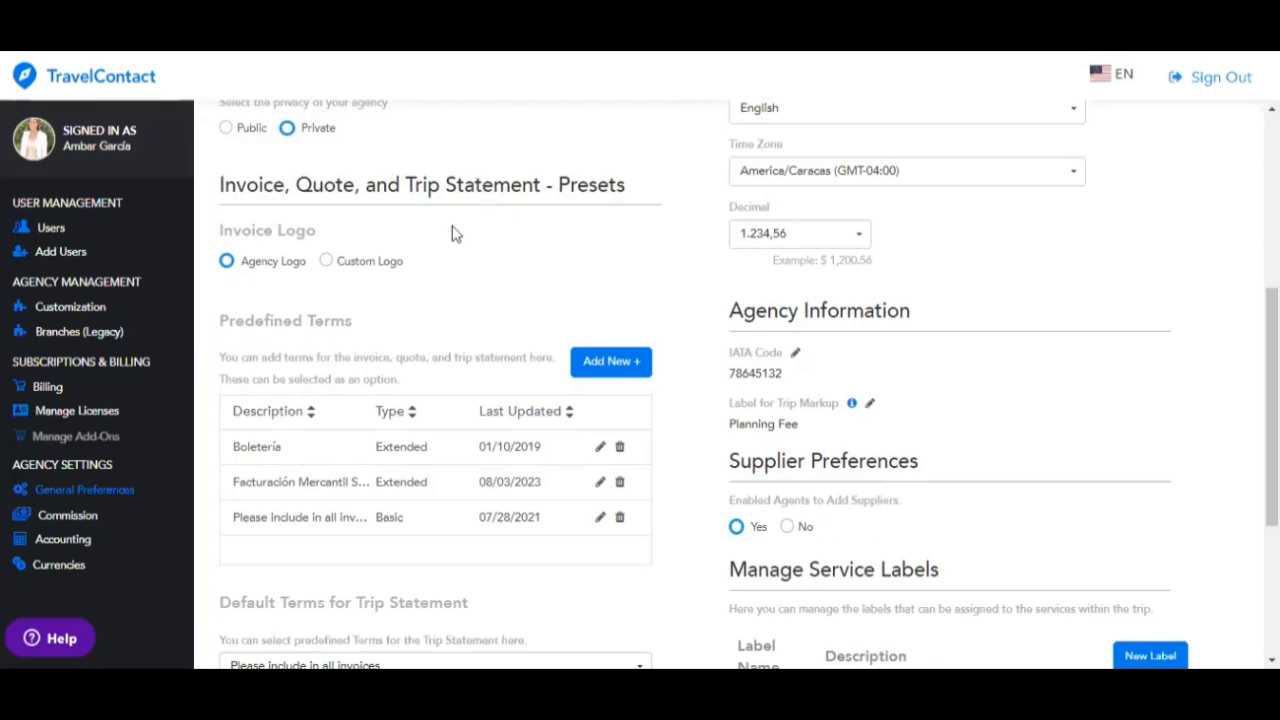
left_click(329, 262)
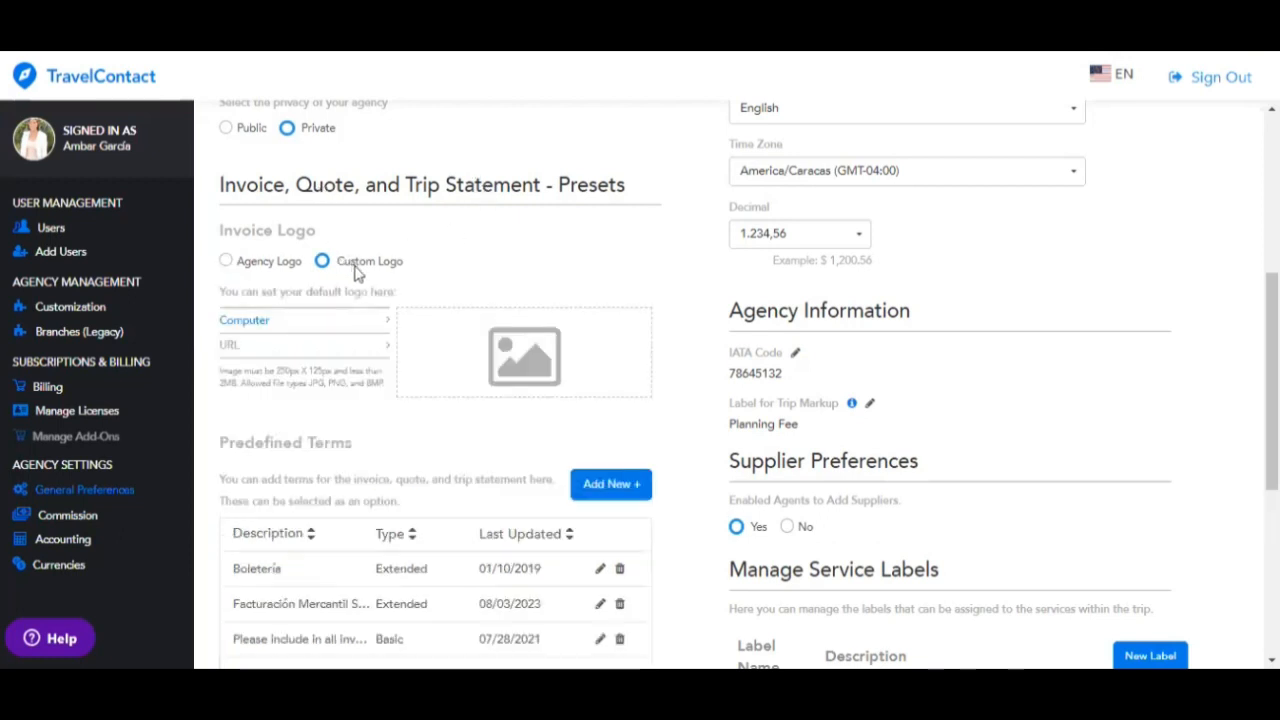
left_click(279, 267)
scroll(454, 340, "up", 4)
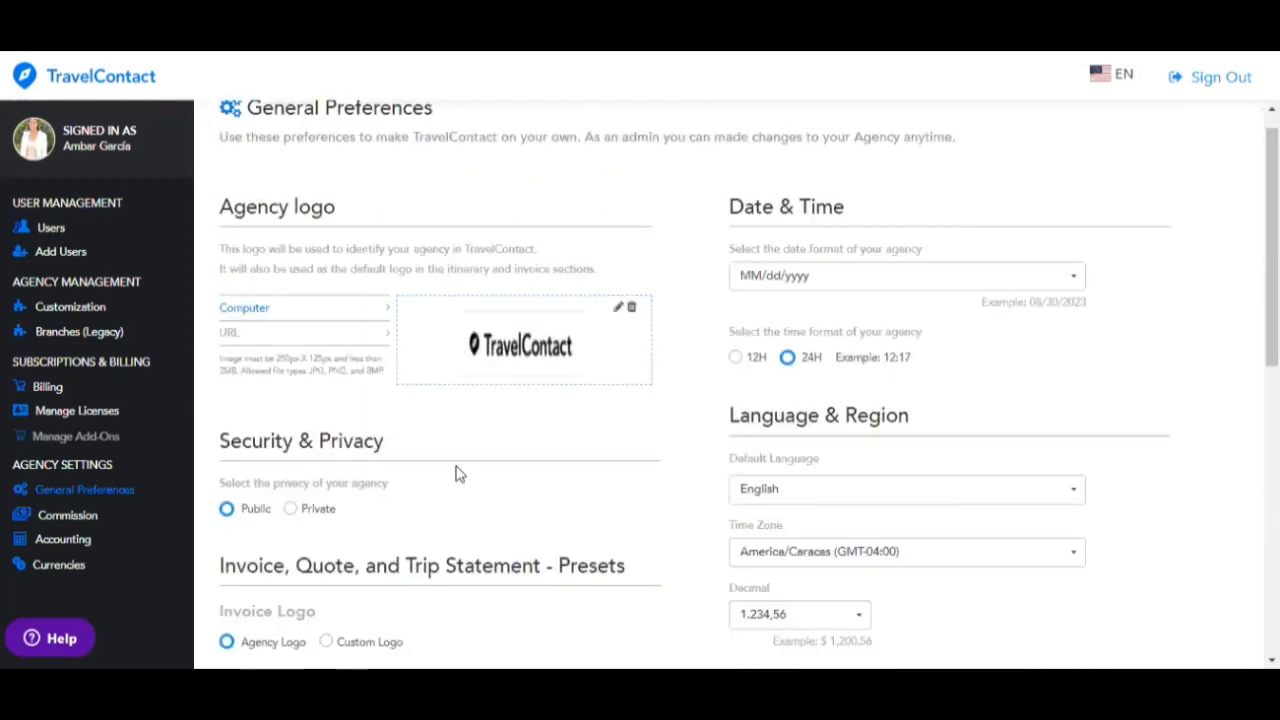
scroll(457, 471, "down", 2)
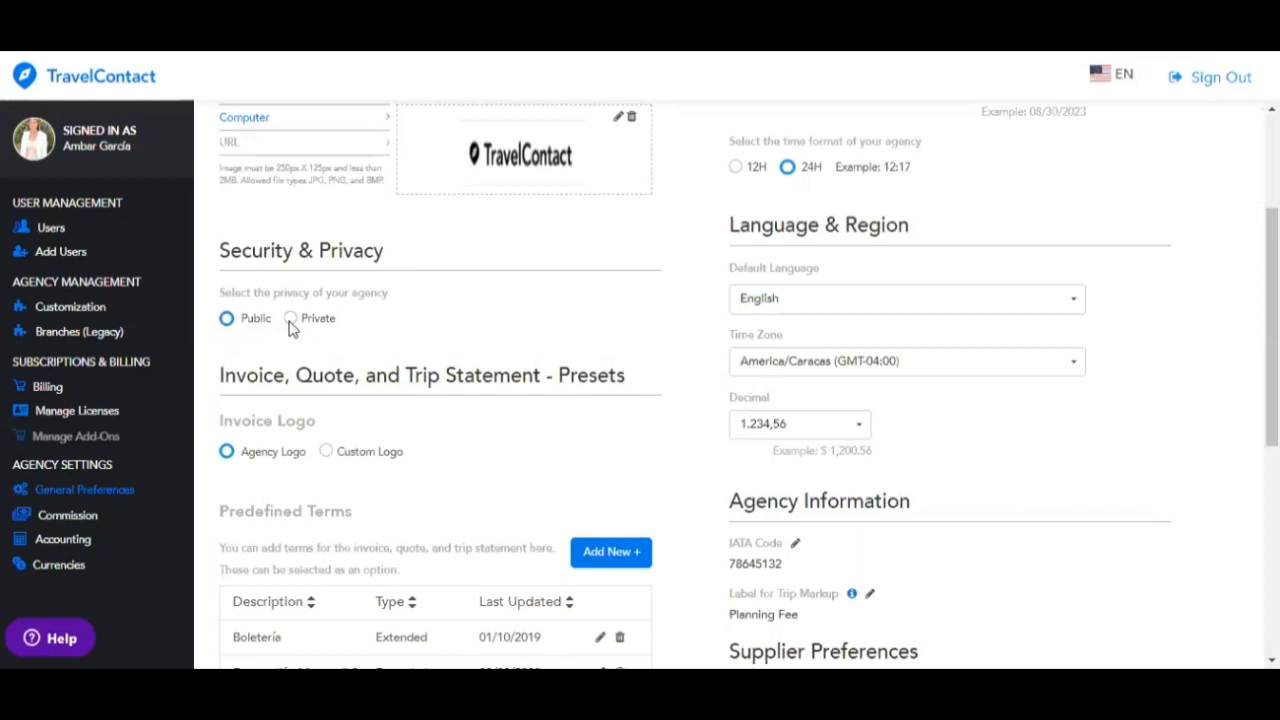
scroll(295, 493, "down", 3)
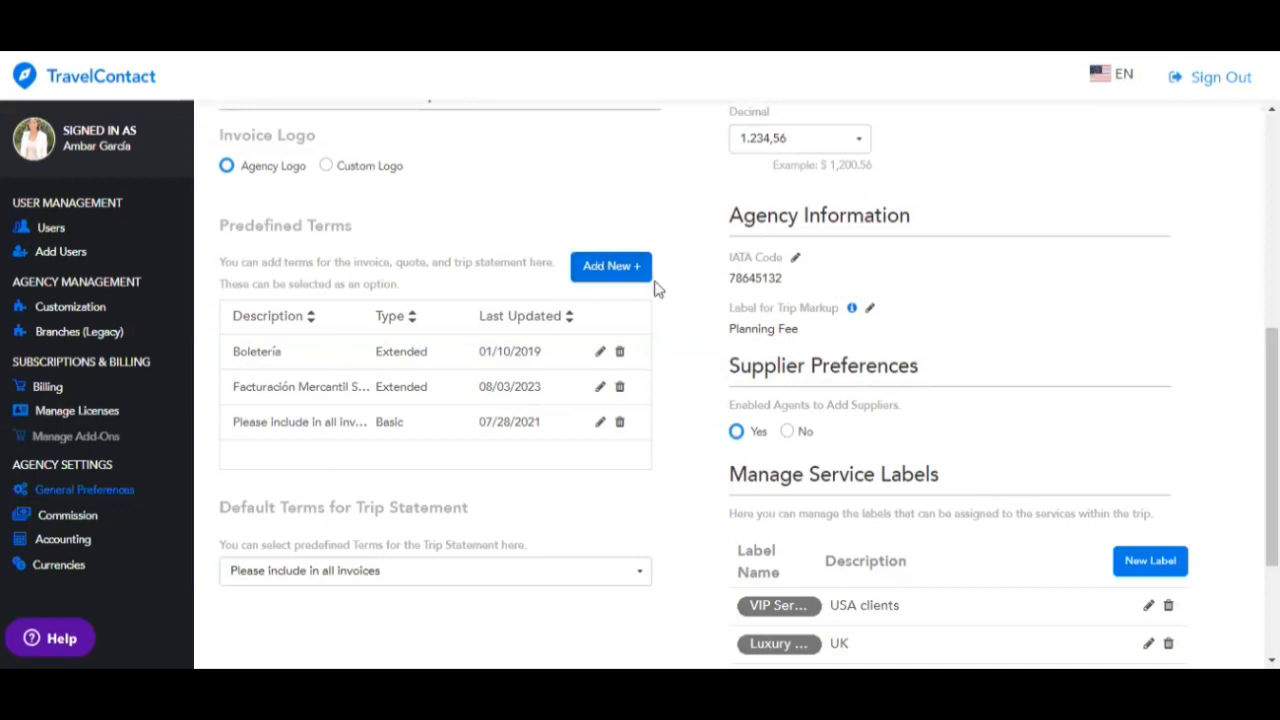
left_click(612, 266)
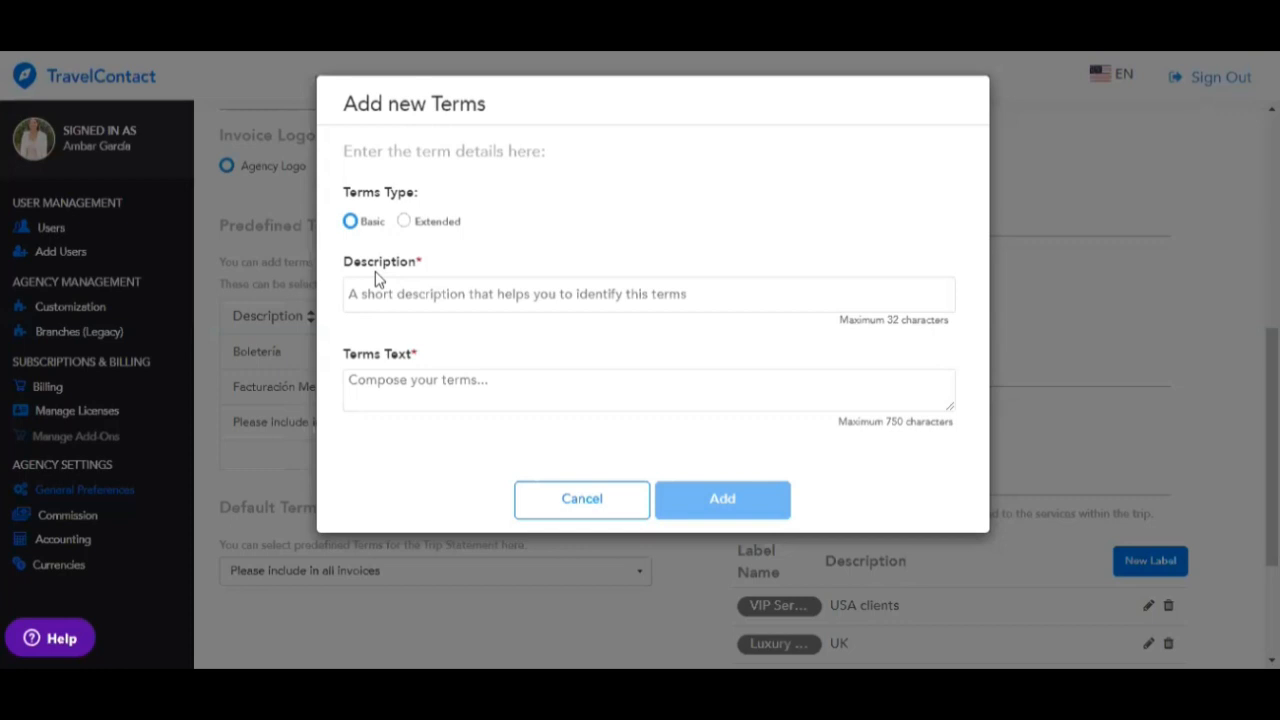
left_click(404, 222)
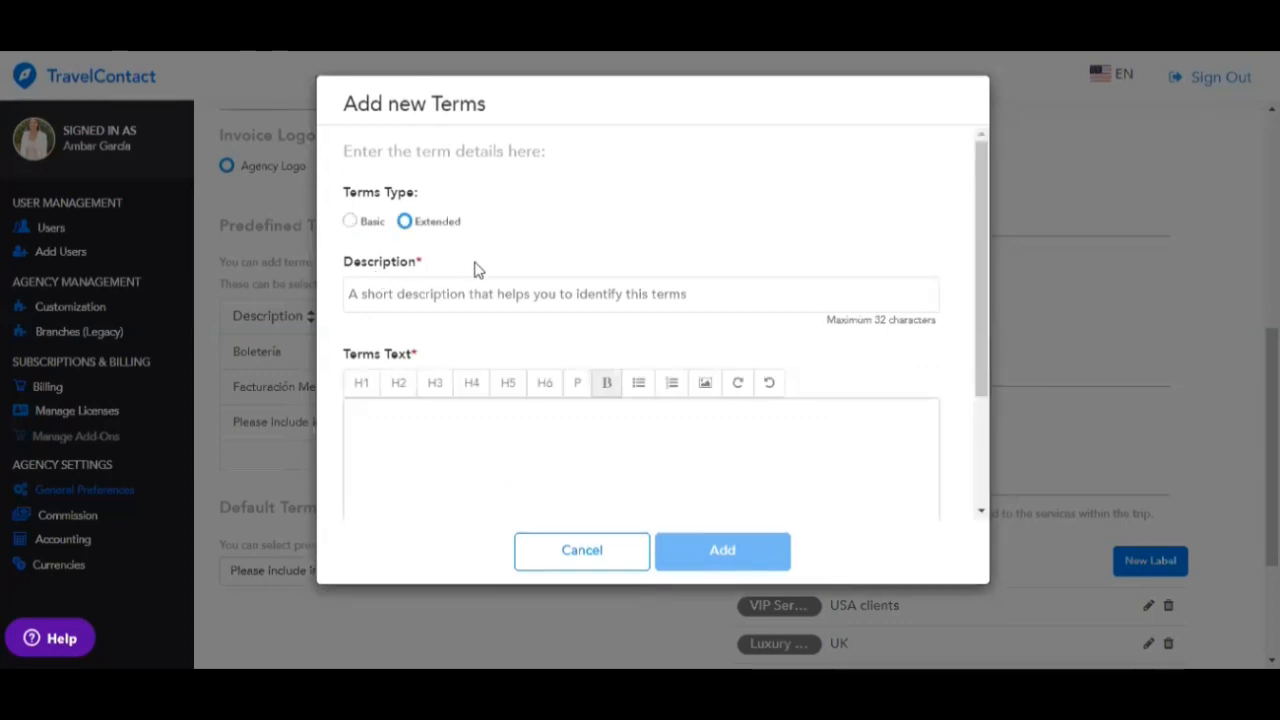
left_click(571, 556)
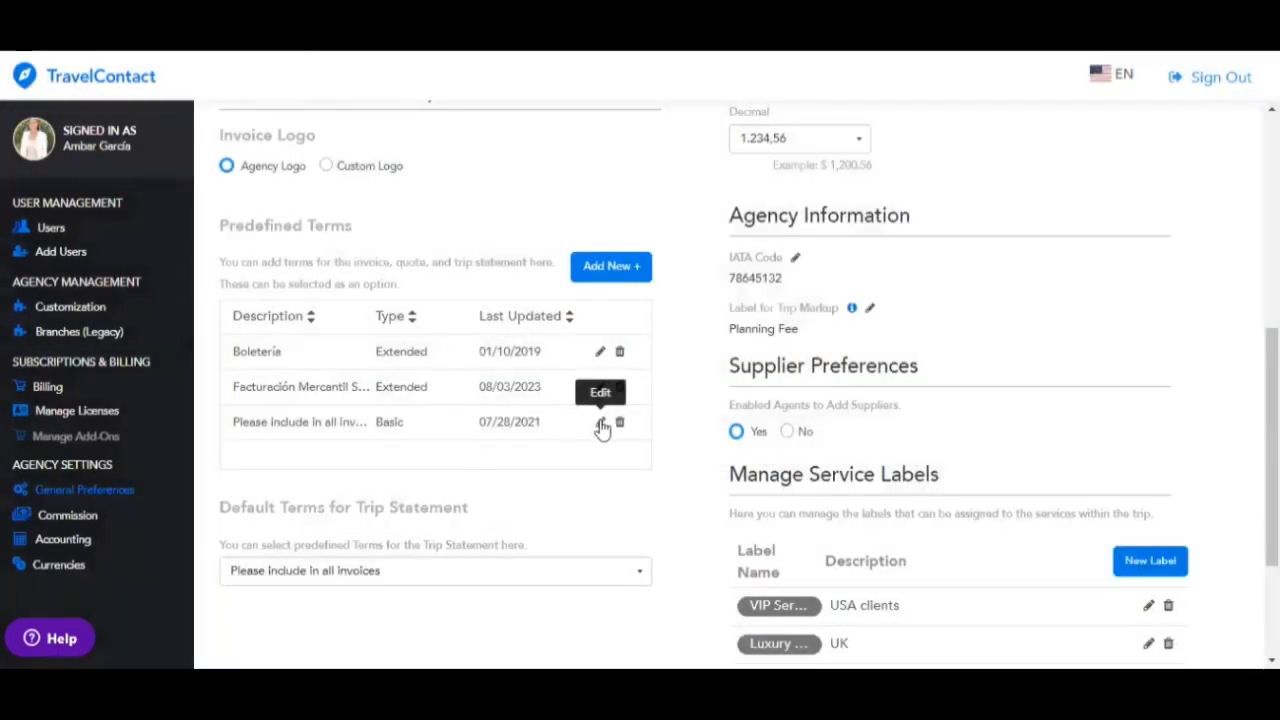
left_click(600, 425)
left_click(551, 197)
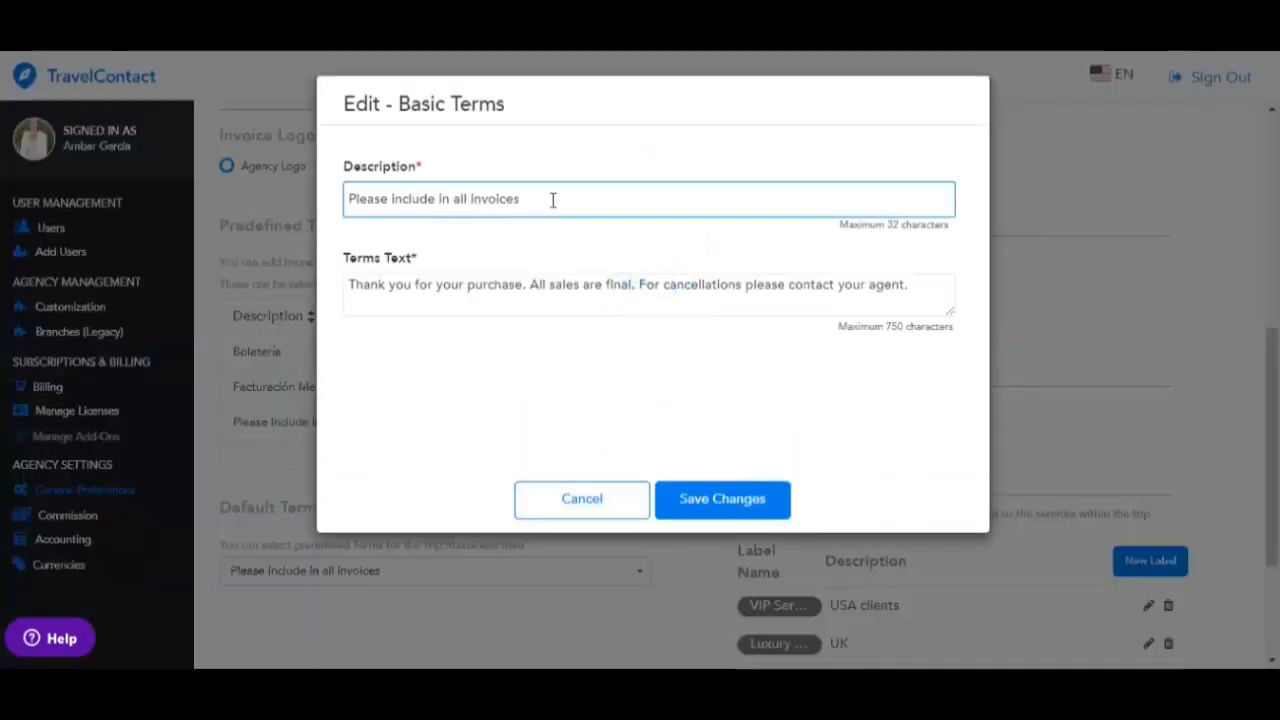
left_click(590, 512)
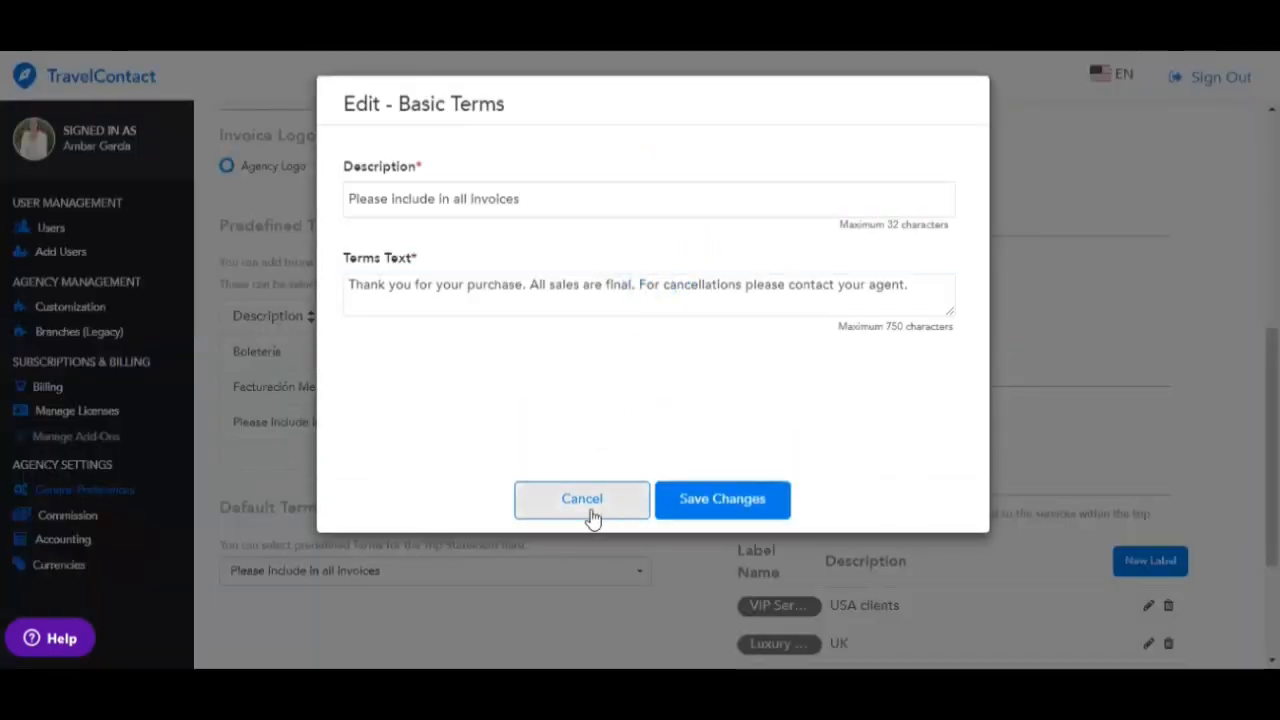
scroll(568, 469, "down", 2)
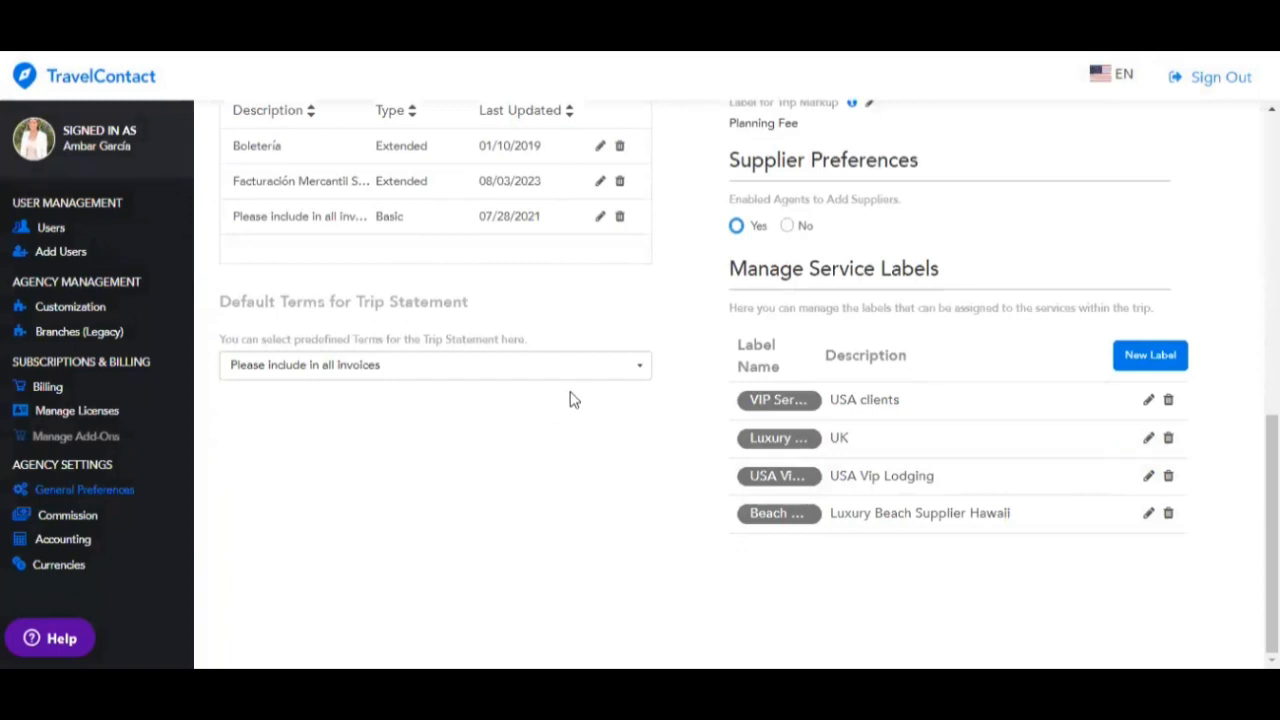
left_click(570, 365)
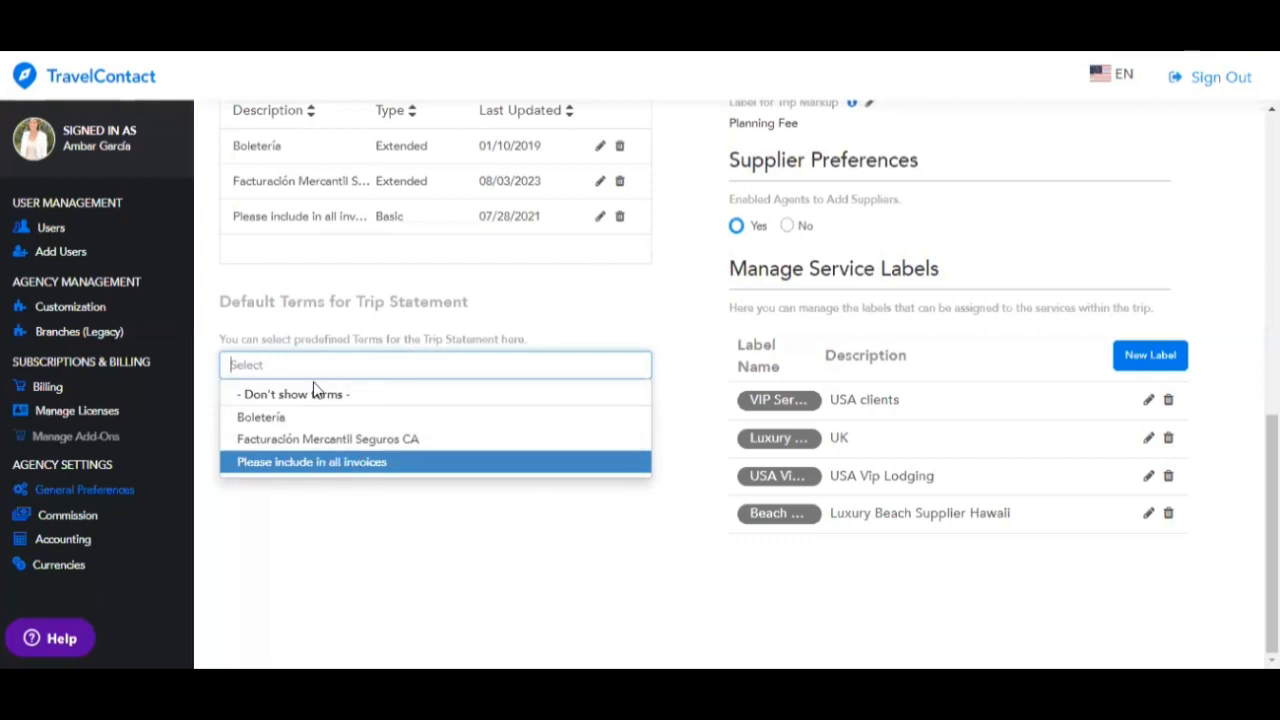
left_click(321, 468)
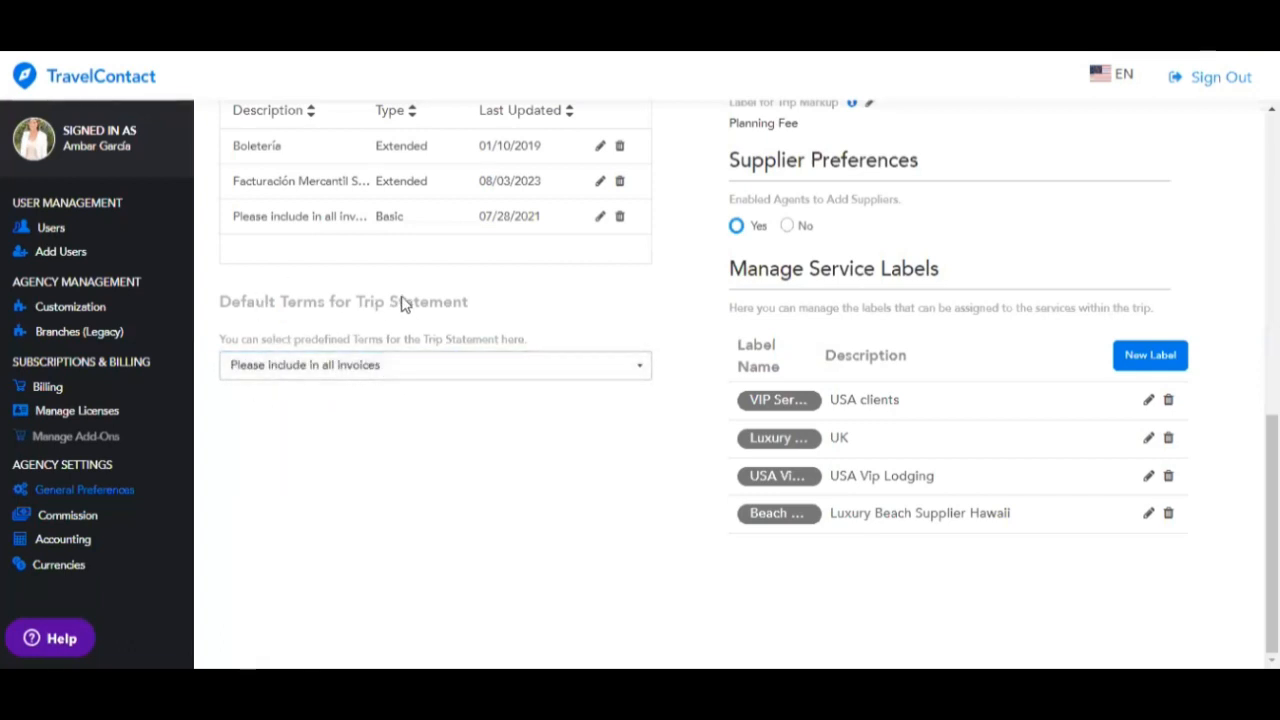
scroll(1014, 296, "up", 10)
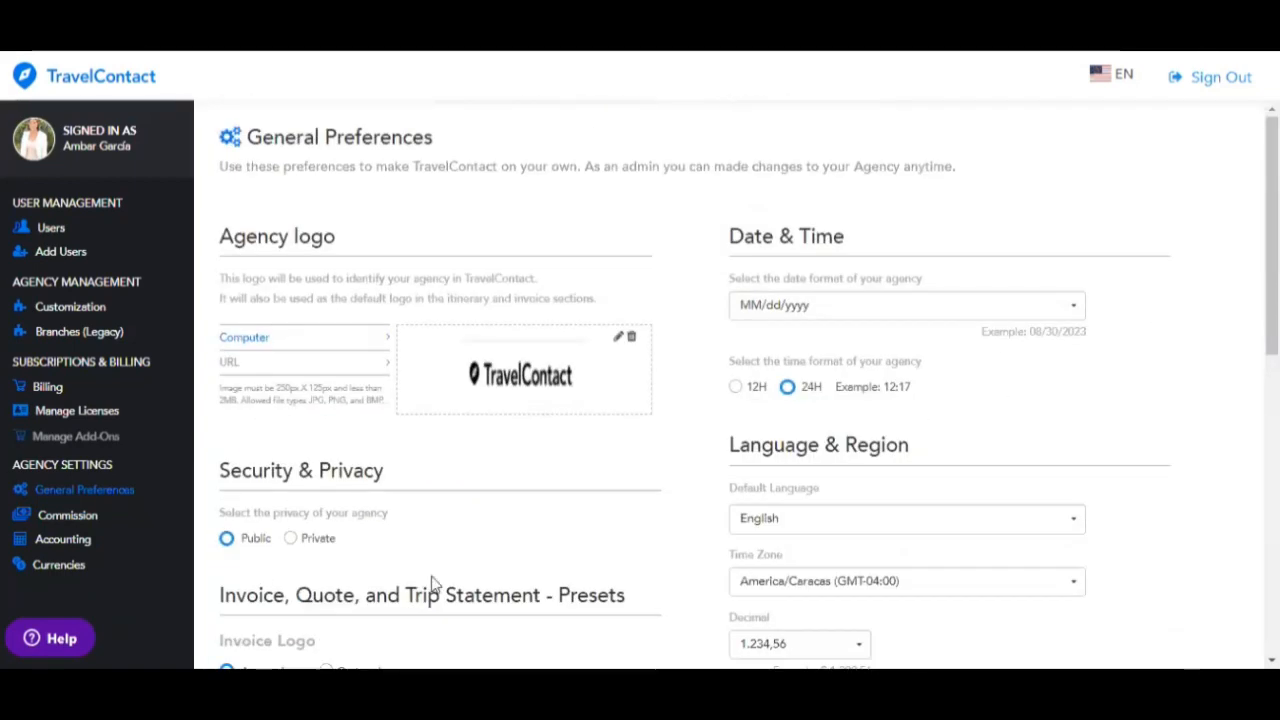
- Keep the MM/dd/yyyy date format and start a new service label with its name field focused
left_click(974, 306)
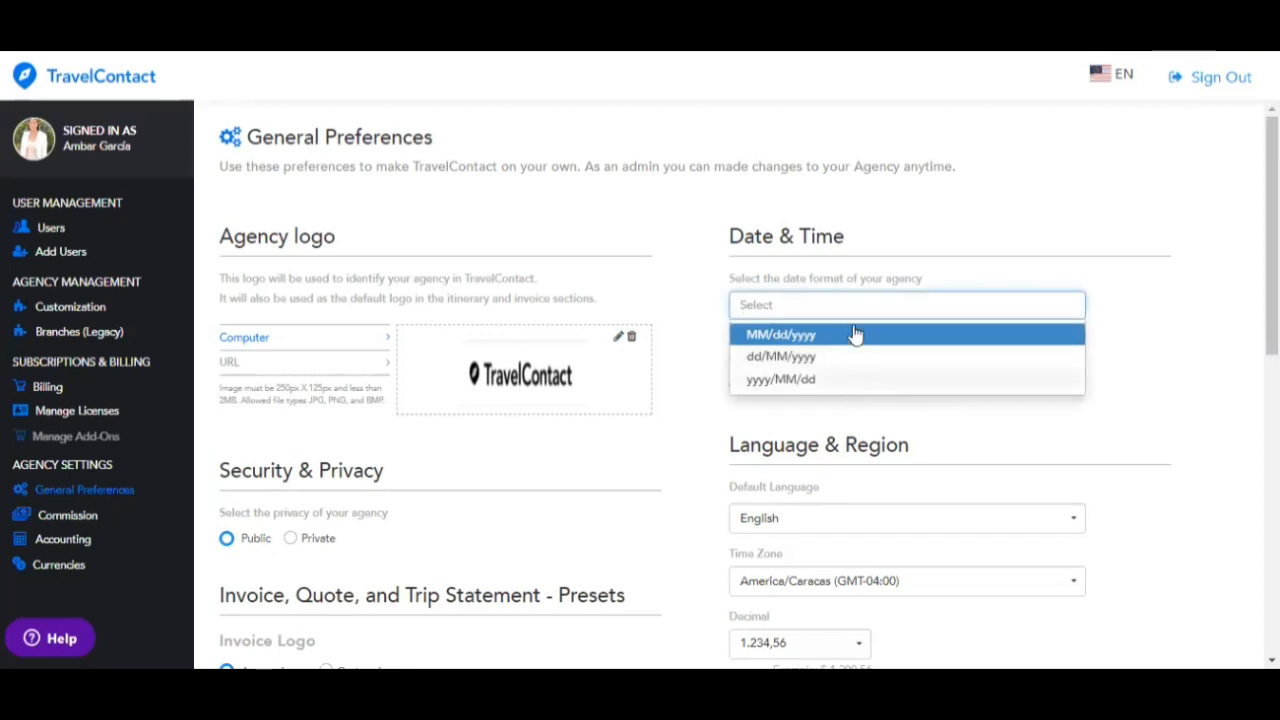
left_click(1094, 221)
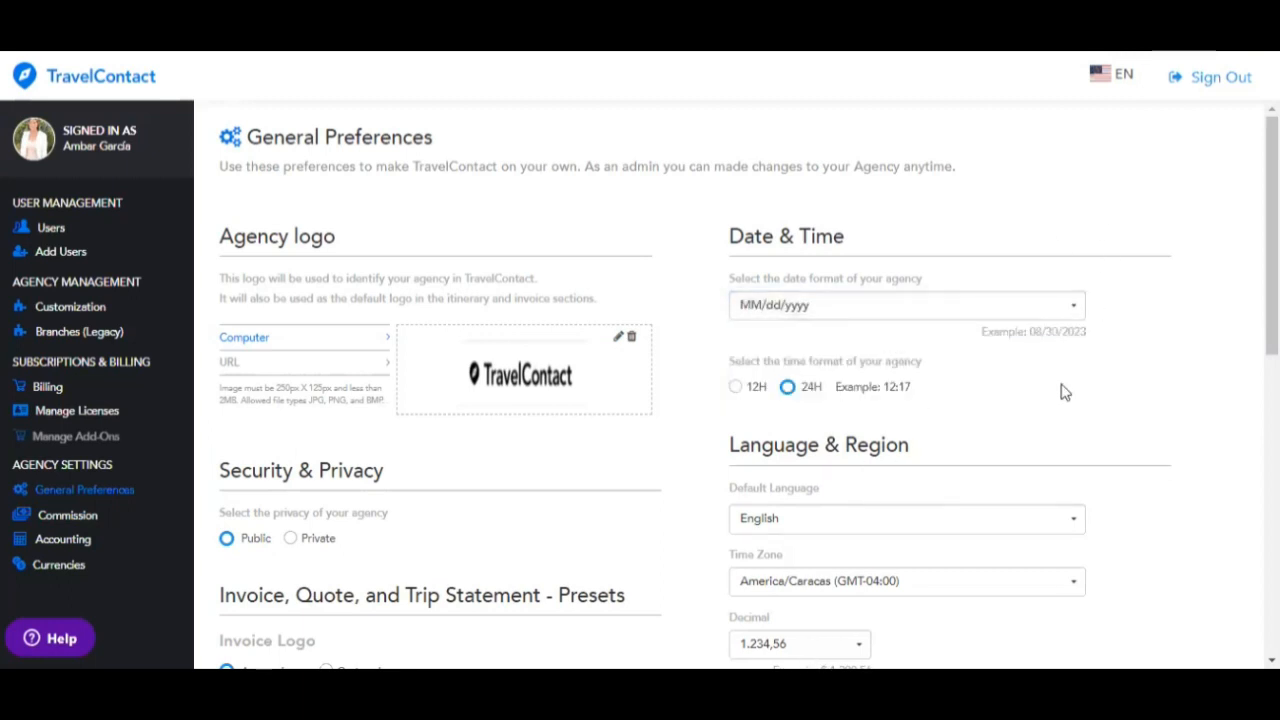
scroll(1060, 391, "down", 2)
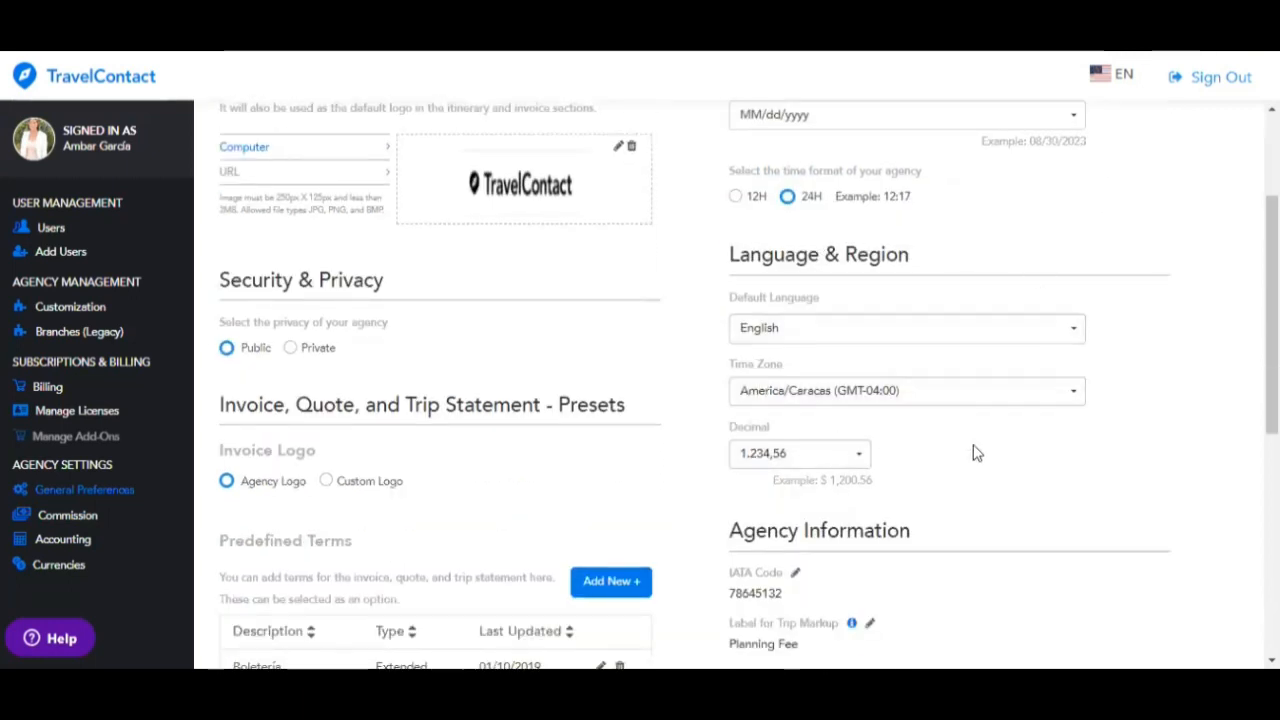
scroll(1029, 450, "down", 3)
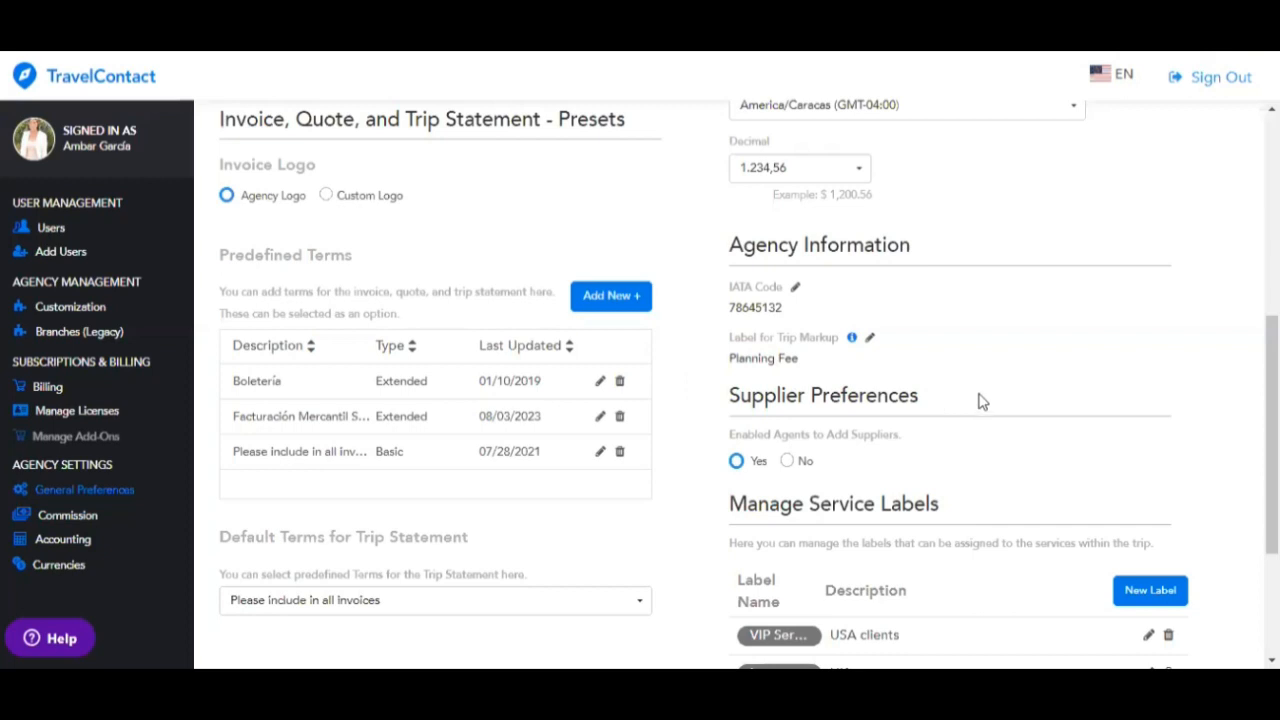
scroll(975, 405, "down", 2)
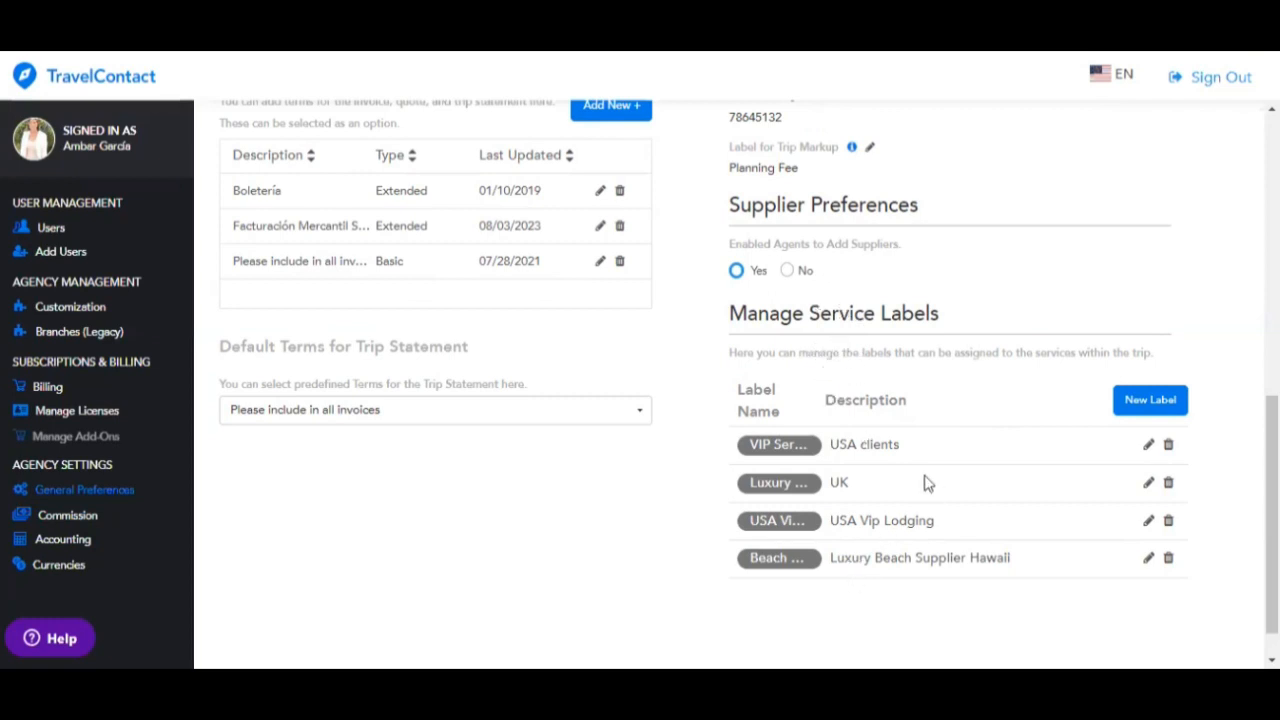
scroll(924, 486, "down", 1)
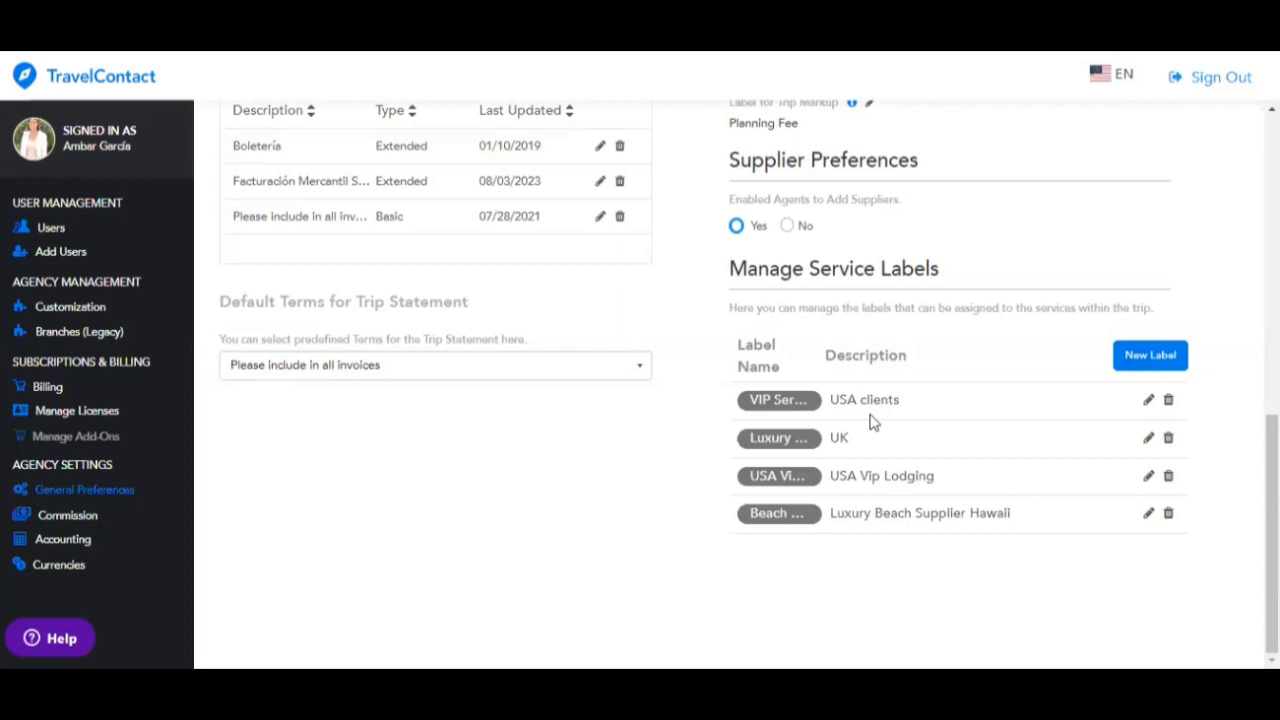
left_click(1152, 358)
left_click(520, 196)
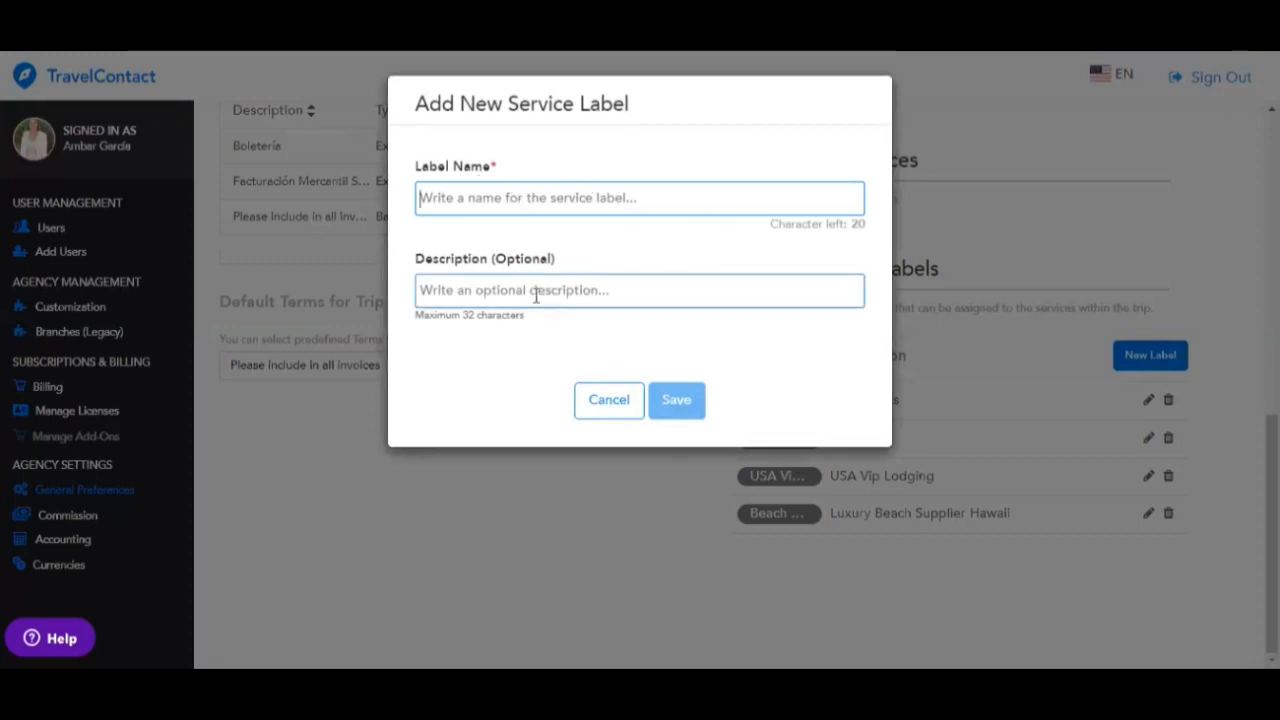
- Discard the new label and change the Luxury label's description from UK to UK VIP
left_click(594, 406)
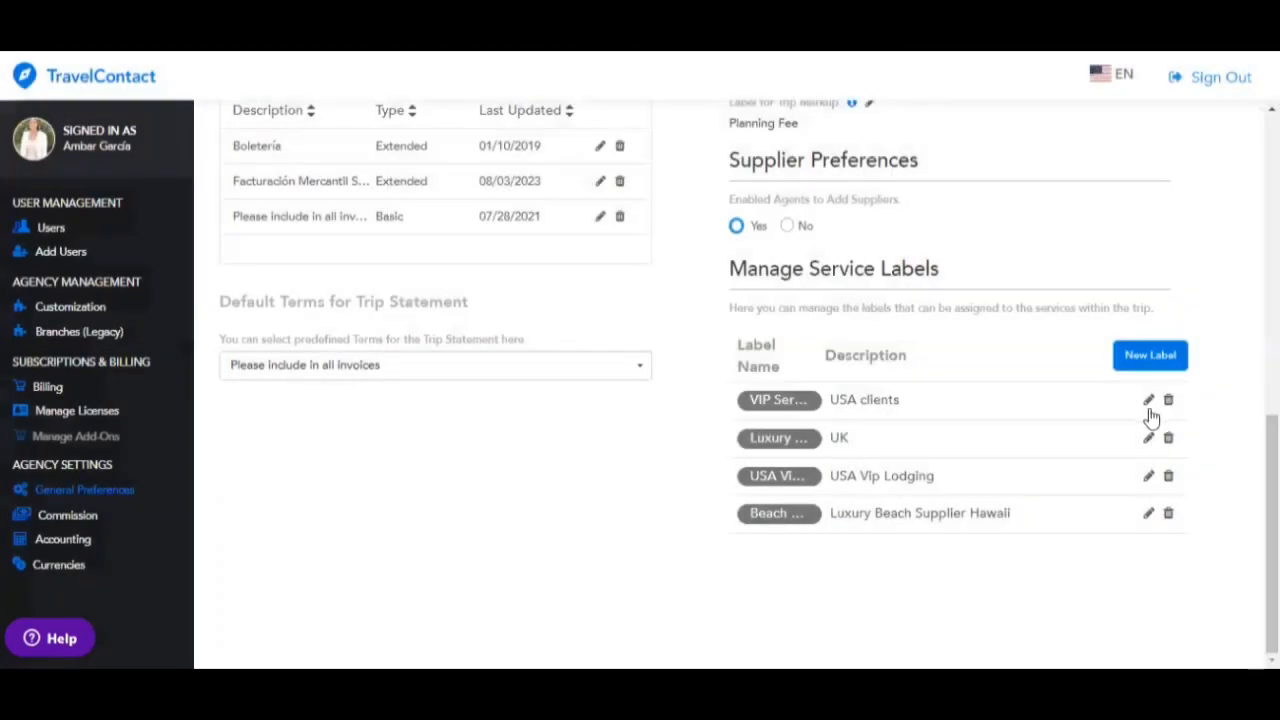
left_click(1148, 439)
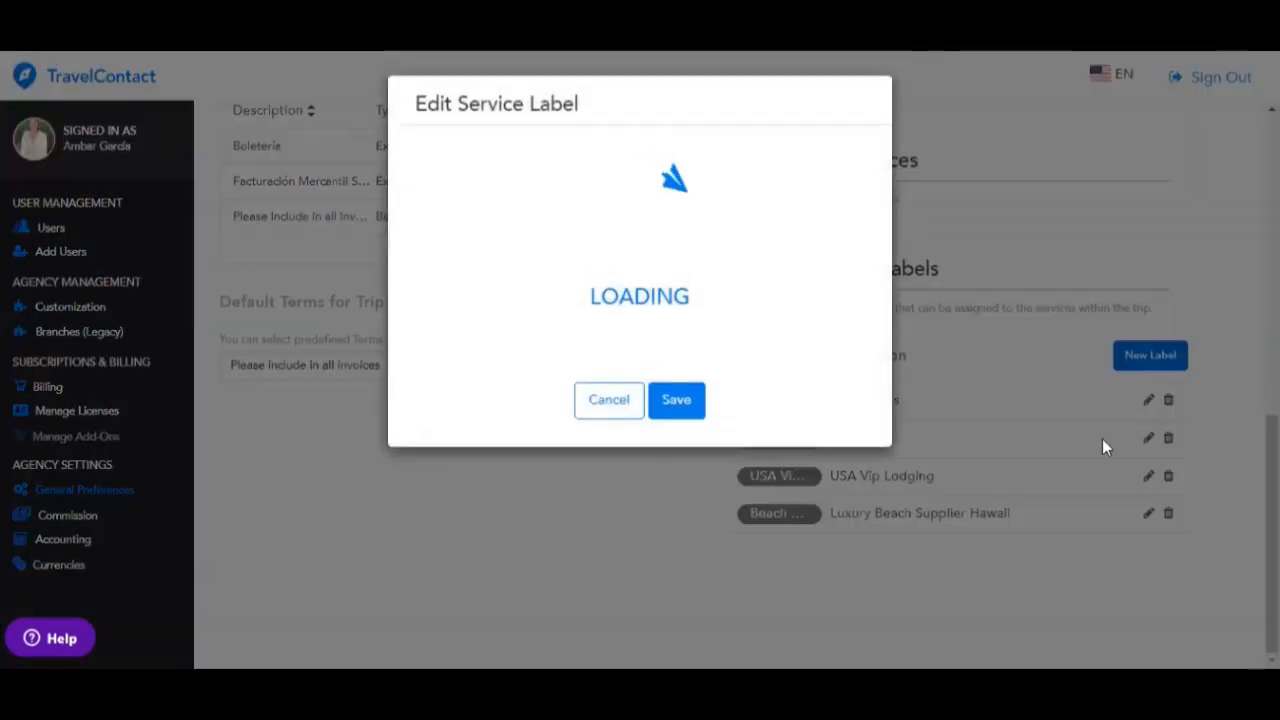
left_click(540, 290)
type("VIP")
left_click(698, 403)
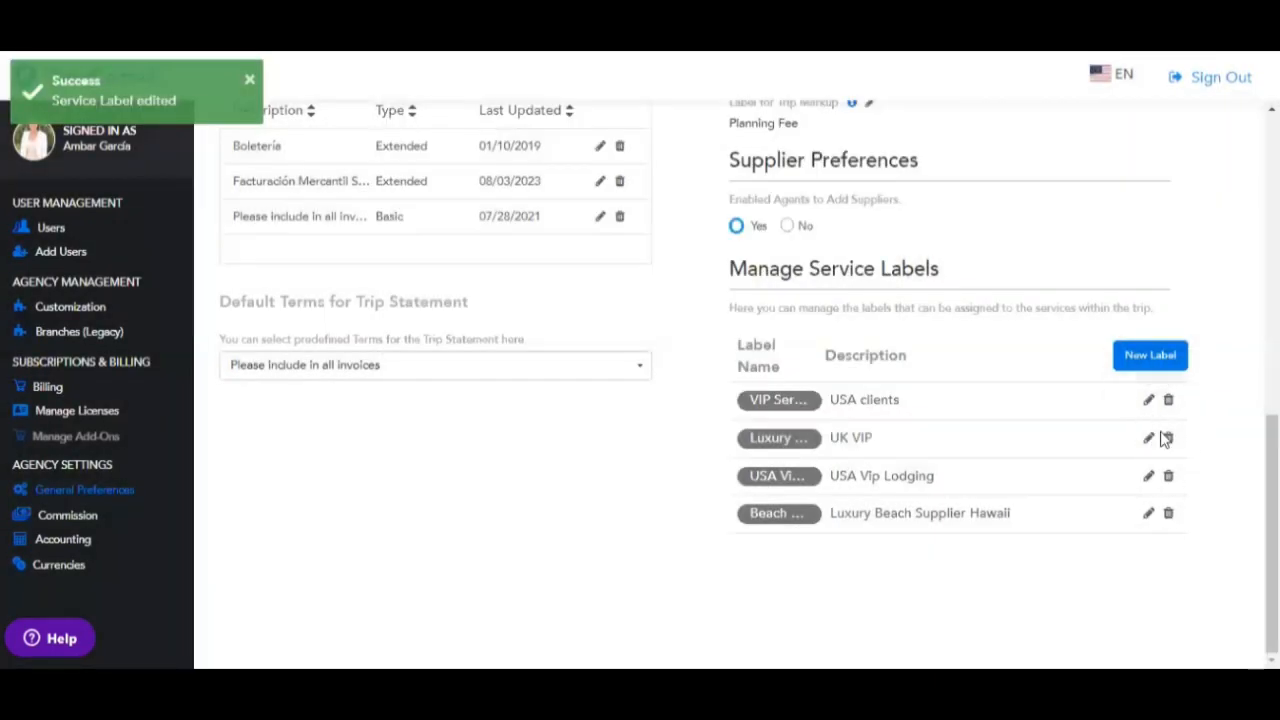
- Activate the commission lock-out and change its period from 15 to 10 days
left_click(72, 524)
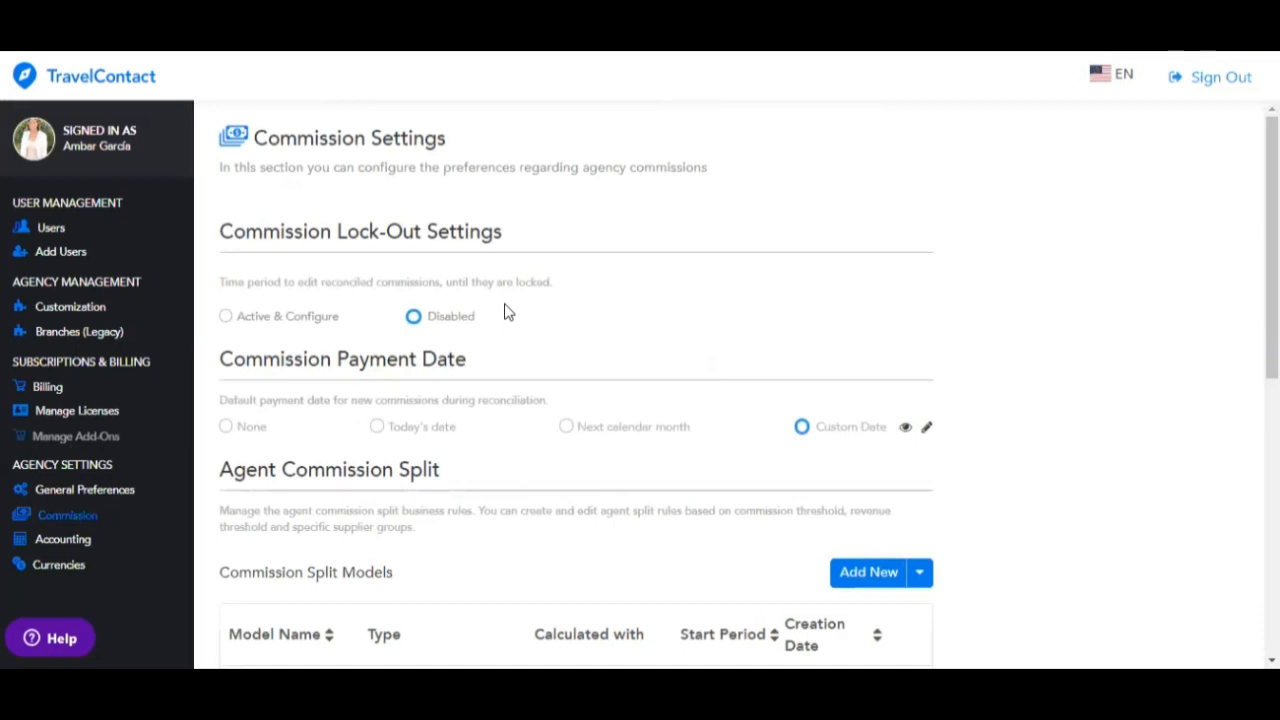
left_click(225, 316)
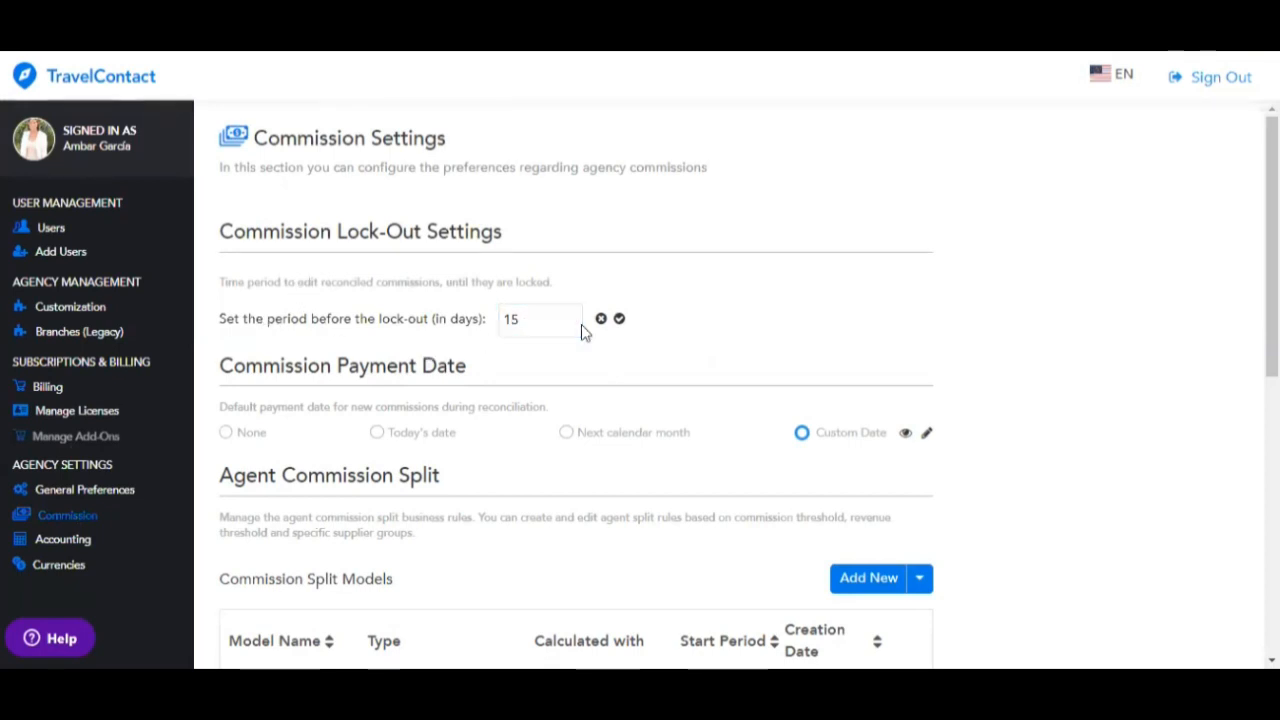
left_click(543, 310)
key("BackSpace")
type("10")
key("BackSpace")
key("BackSpace")
type("0")
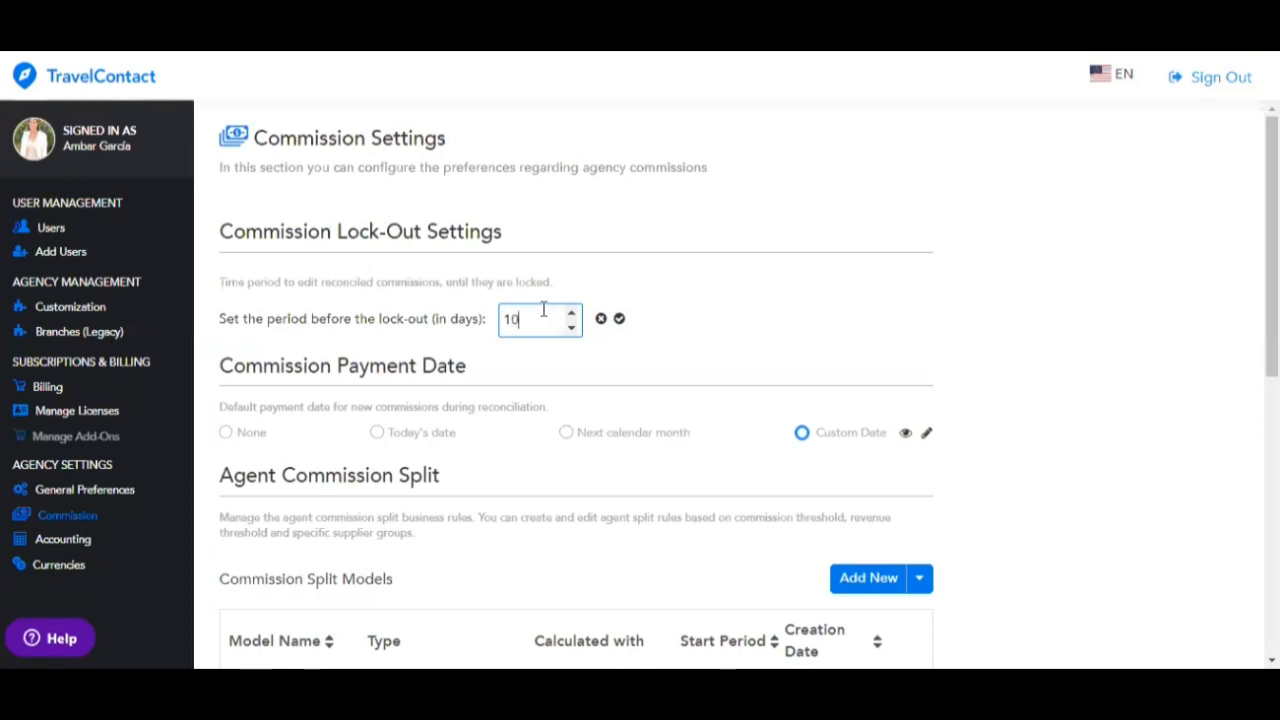
left_click(620, 320)
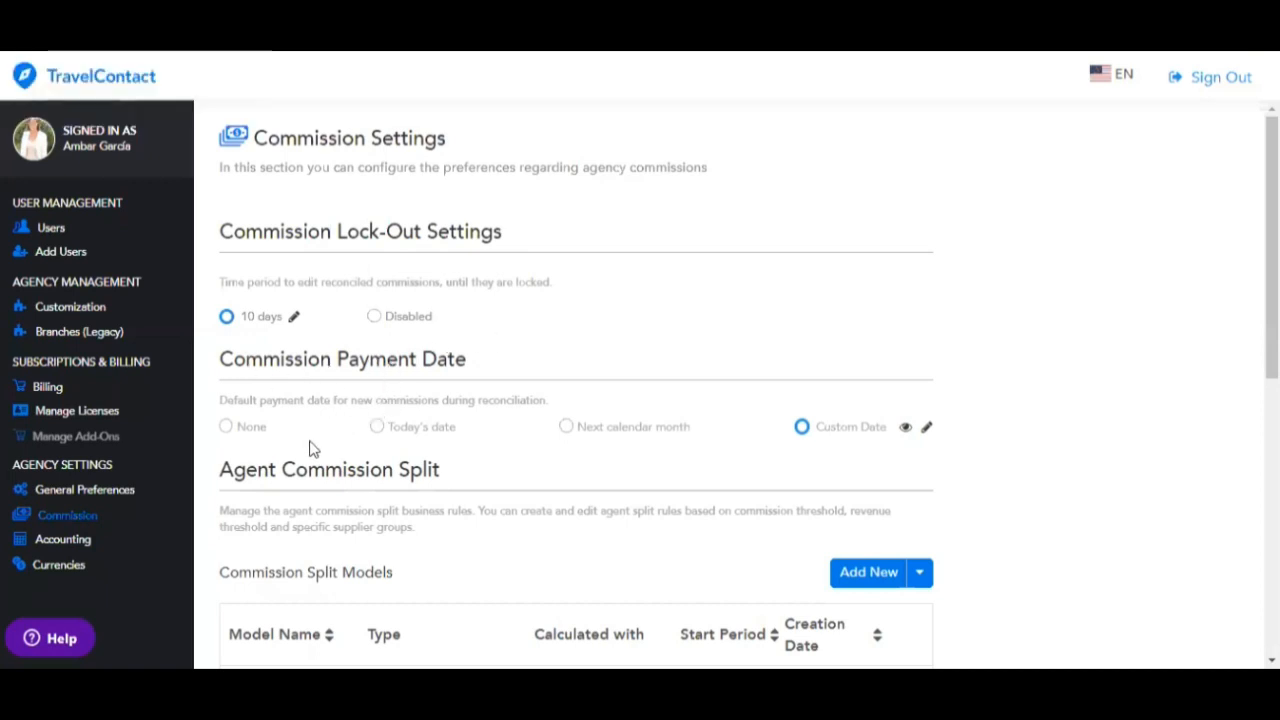
- Save the default payment date as None, Today's date, then Next calendar month, then choose Custom Date
left_click(227, 428)
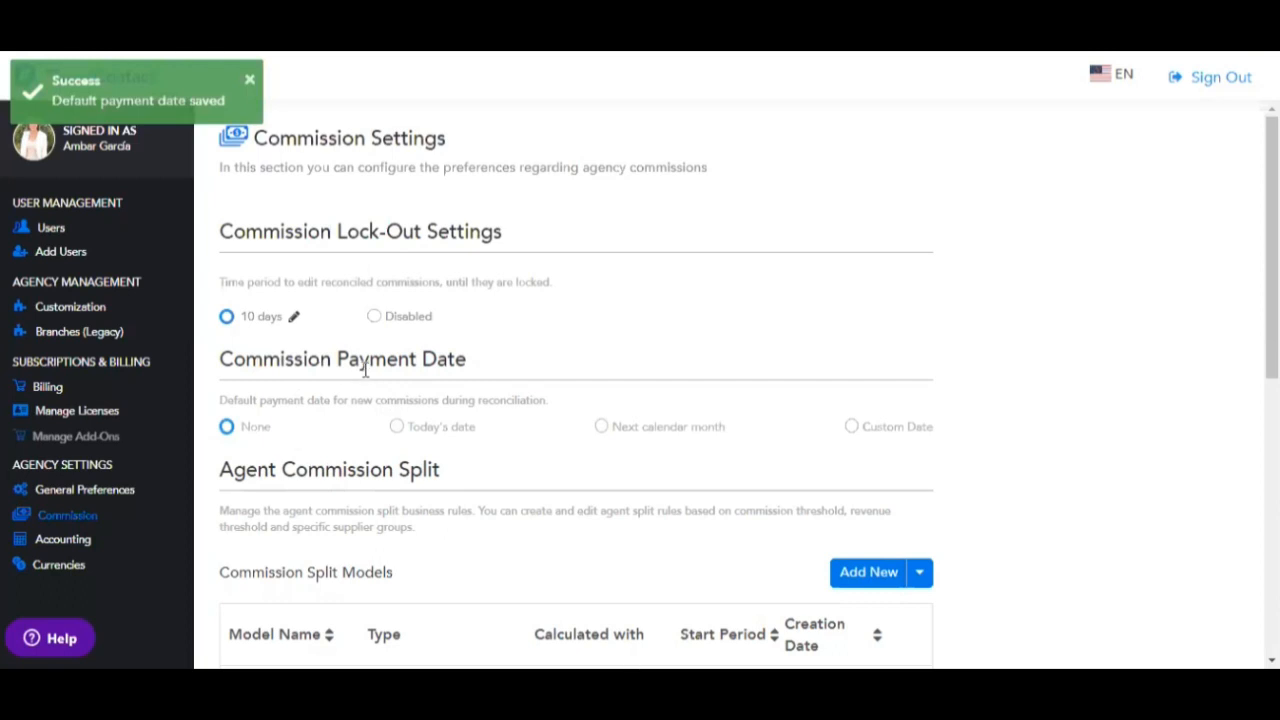
left_click(405, 429)
left_click(613, 432)
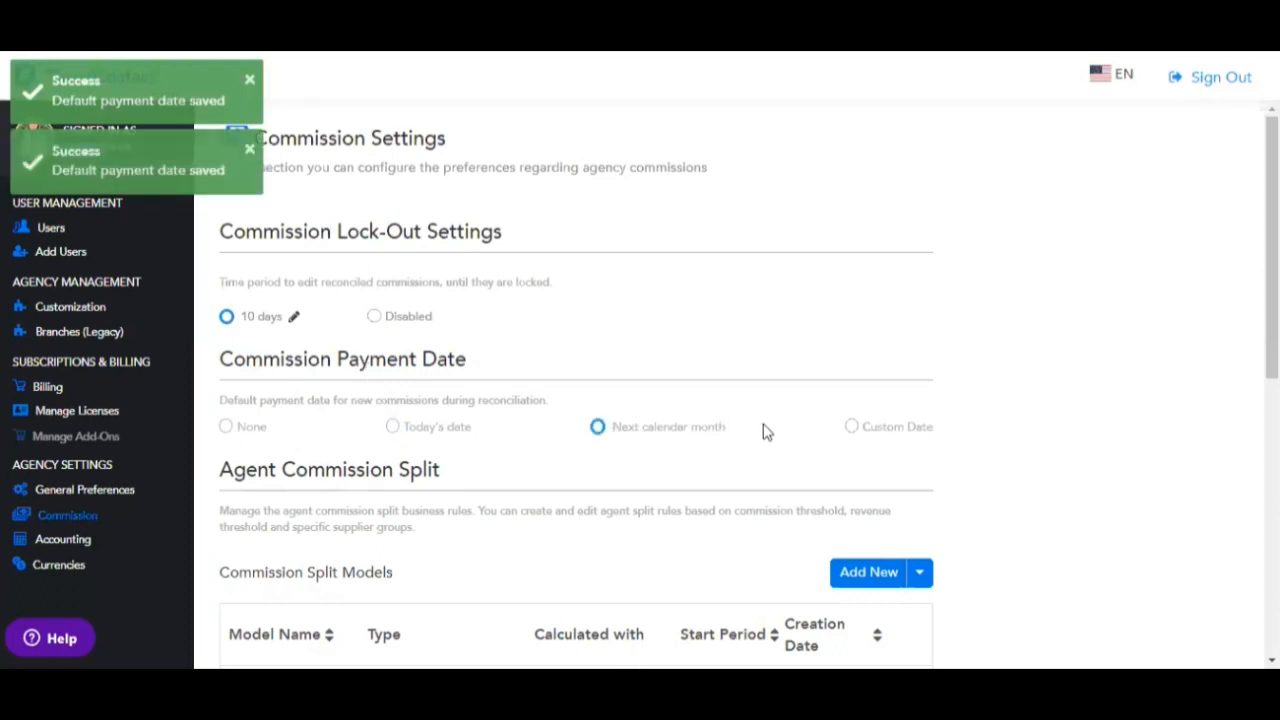
left_click(849, 427)
- Change the custom payment lead time from 20 to 25 days
left_click(477, 214)
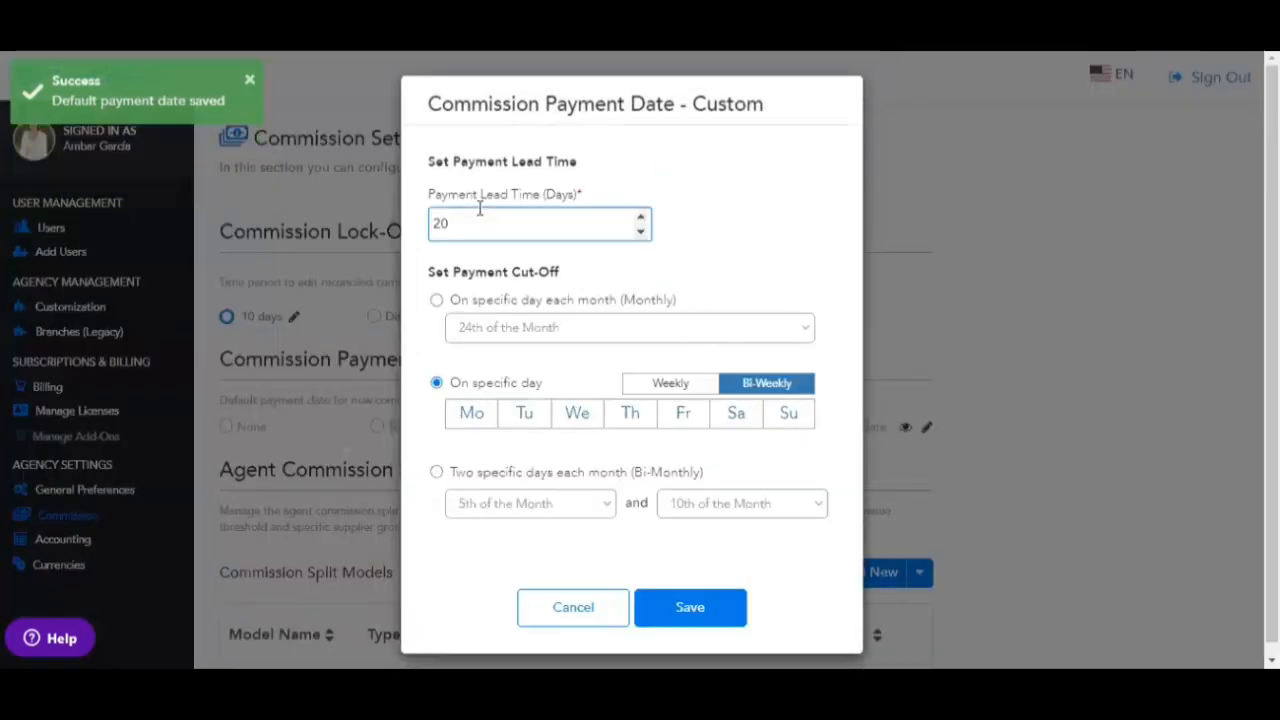
key("BackSpace")
key("BackSpace")
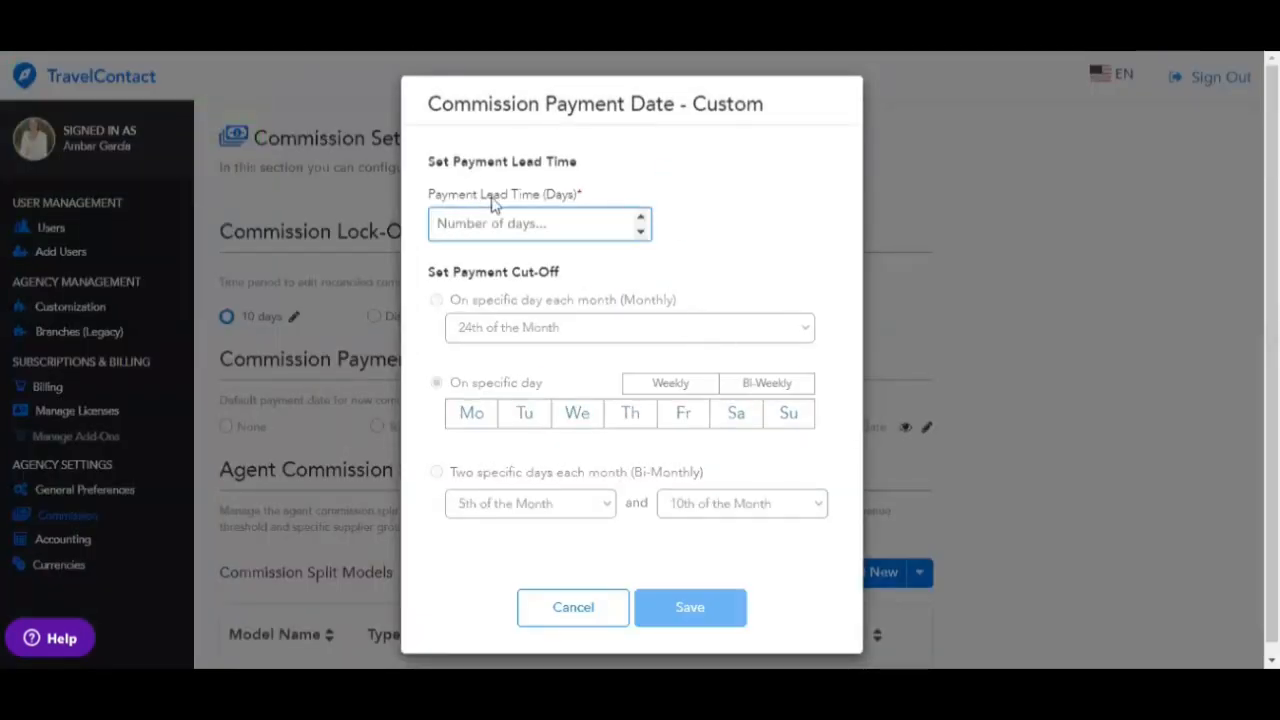
type("25")
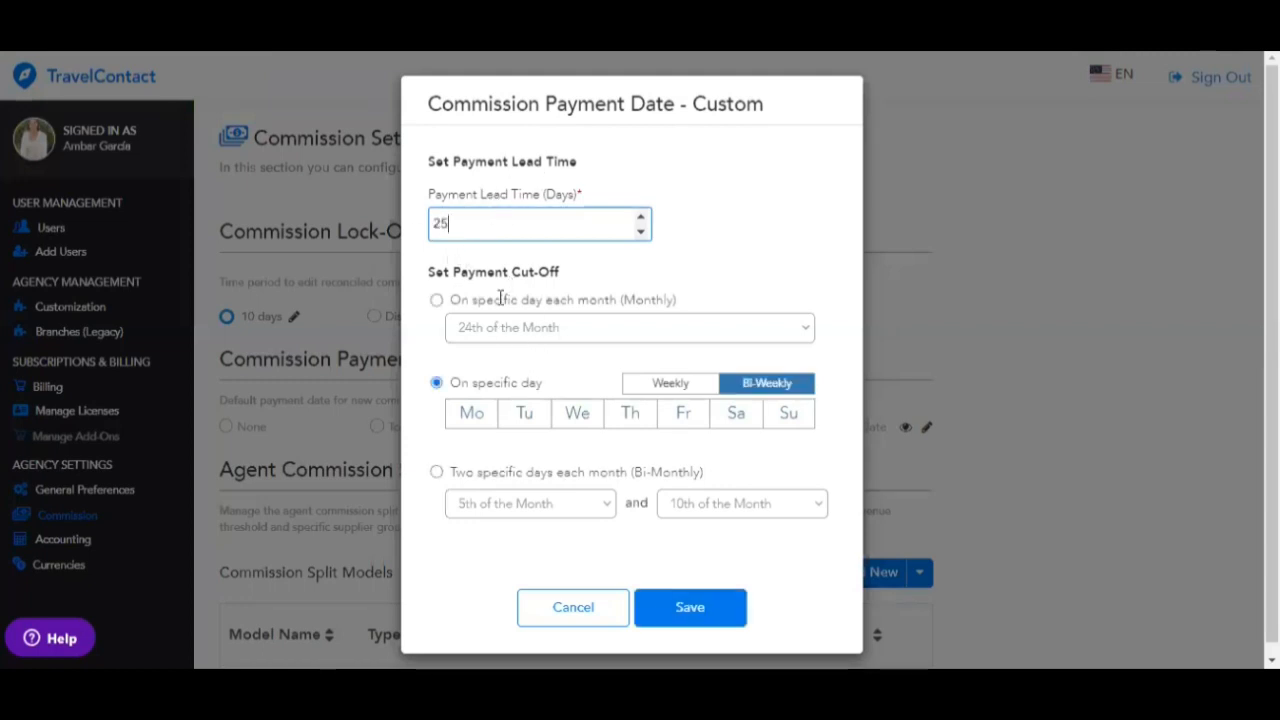
left_click_drag(455, 272, 563, 276)
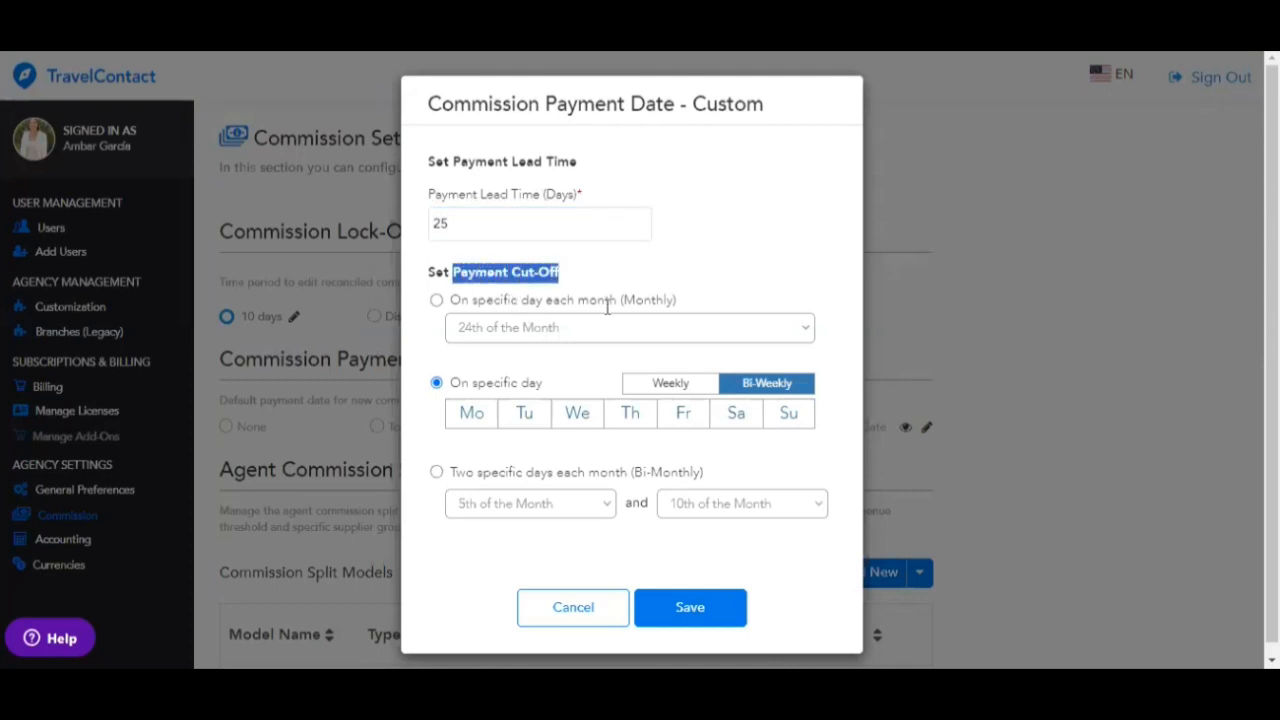
left_click(670, 330)
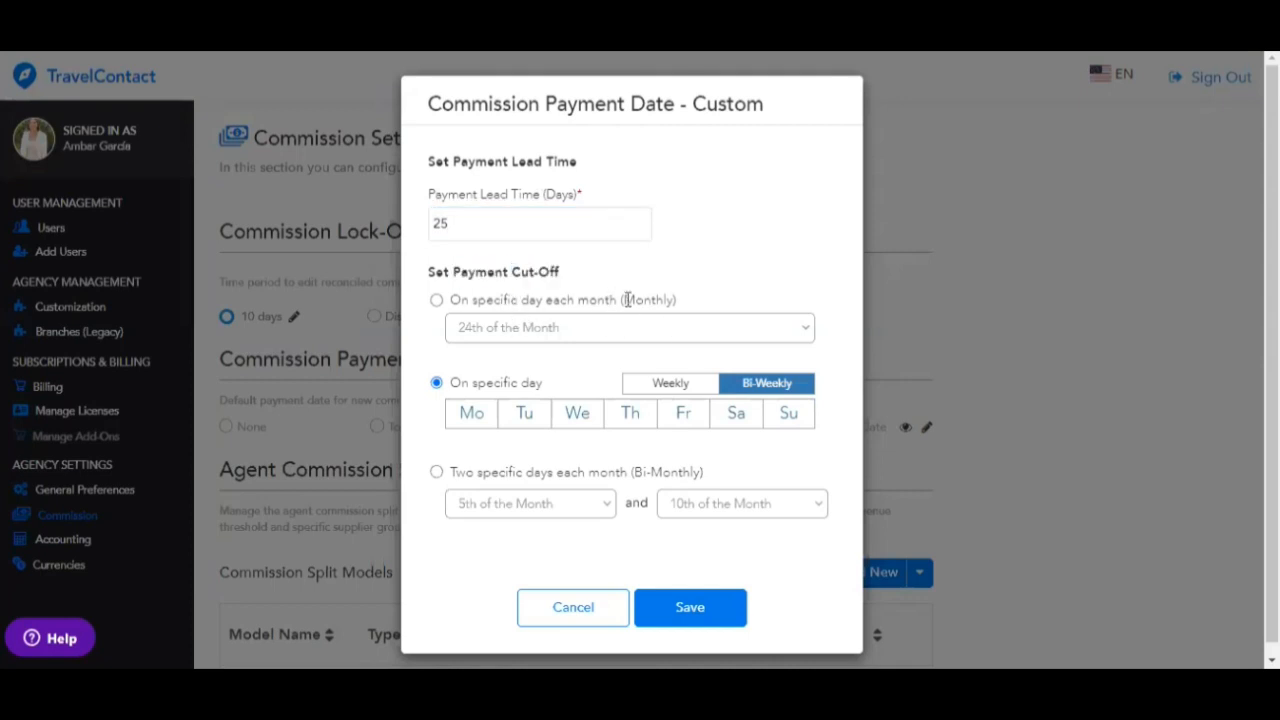
- Set the cut-off to two days each month, the 5th and 15th, and save
left_click(436, 302)
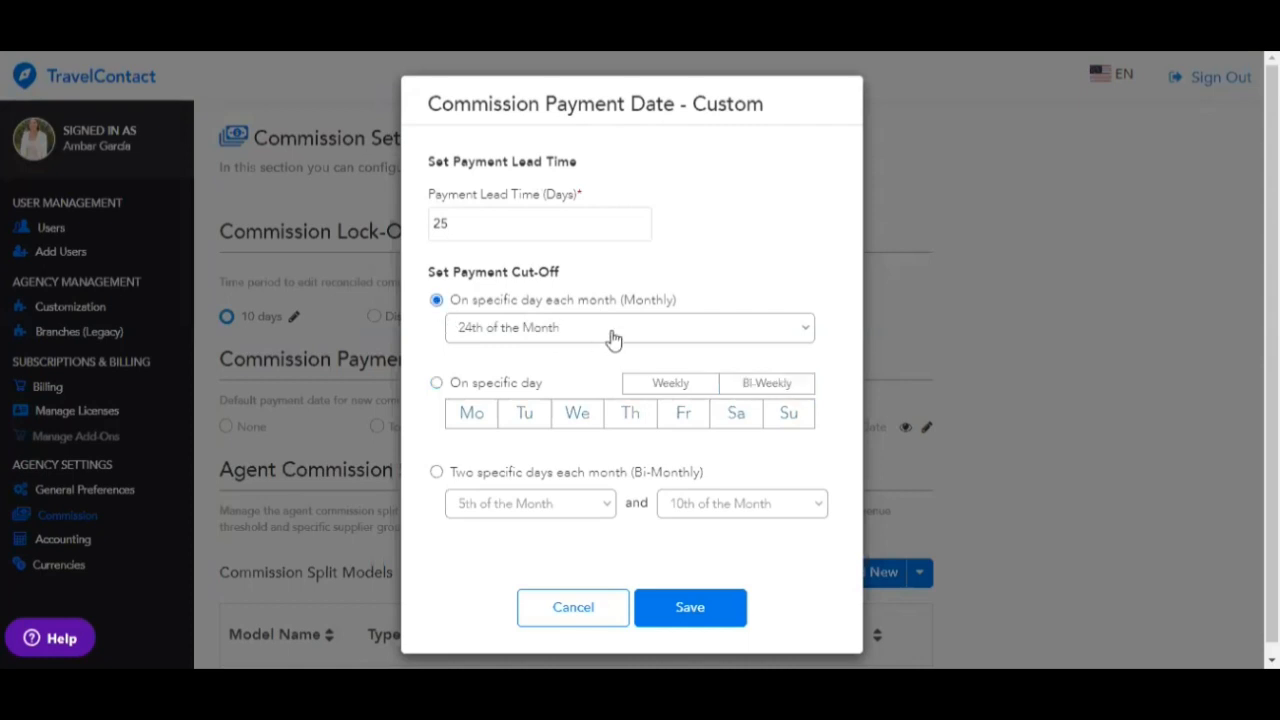
left_click(611, 333)
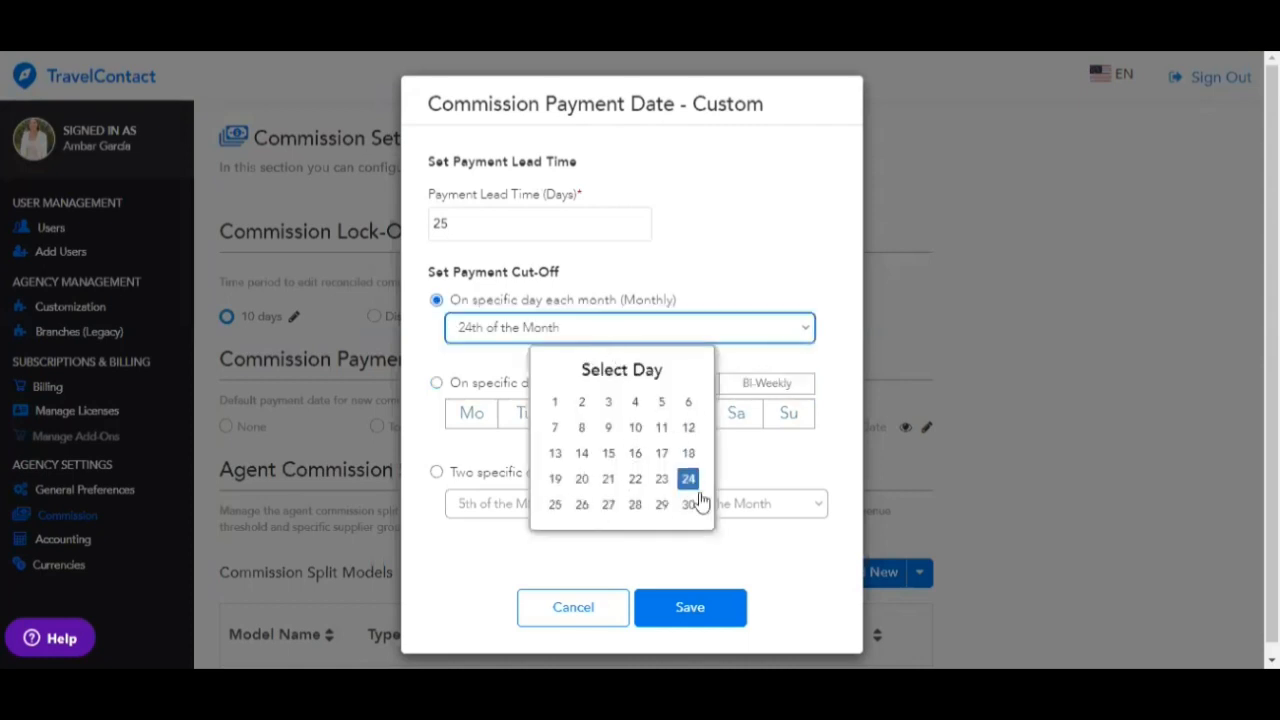
left_click(689, 207)
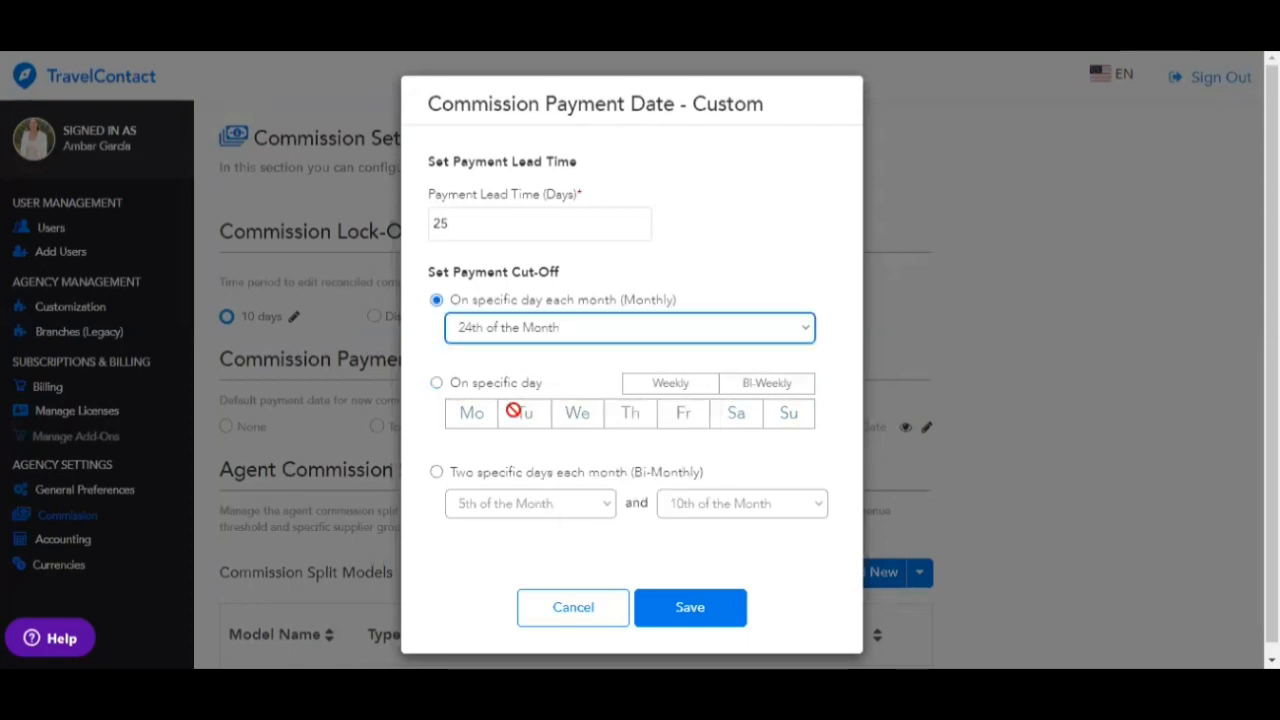
left_click(436, 383)
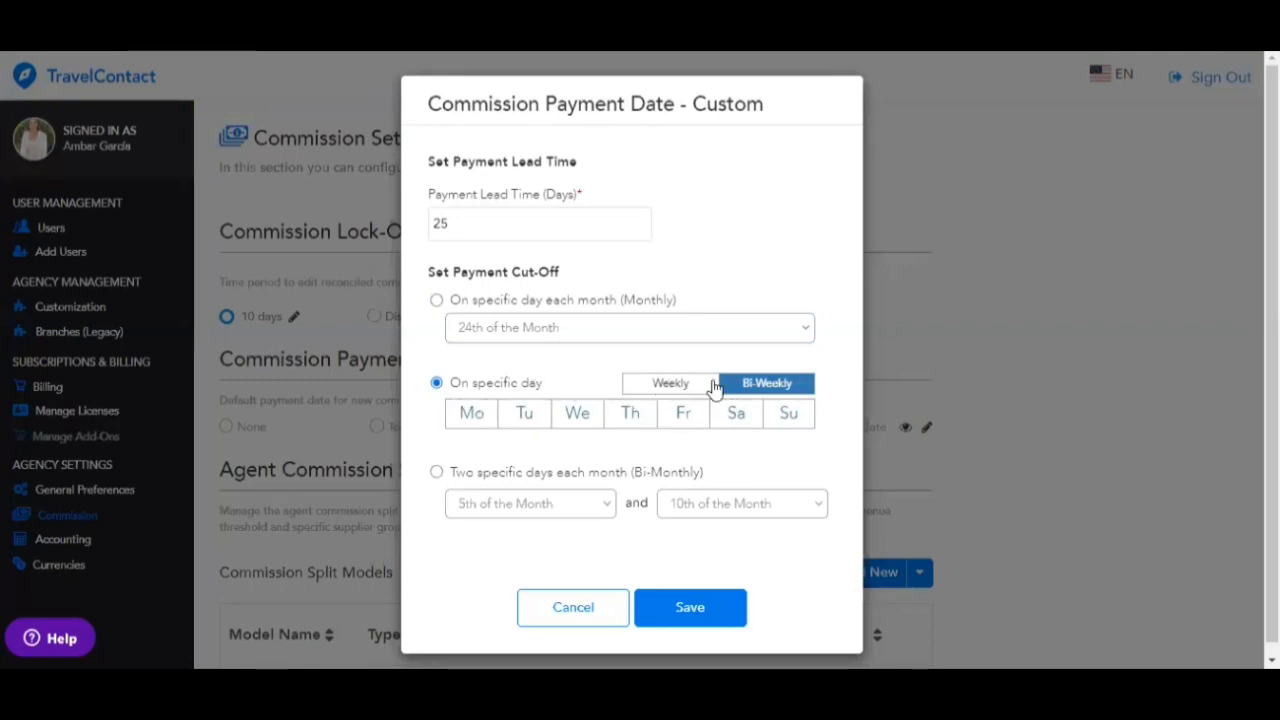
left_click(436, 472)
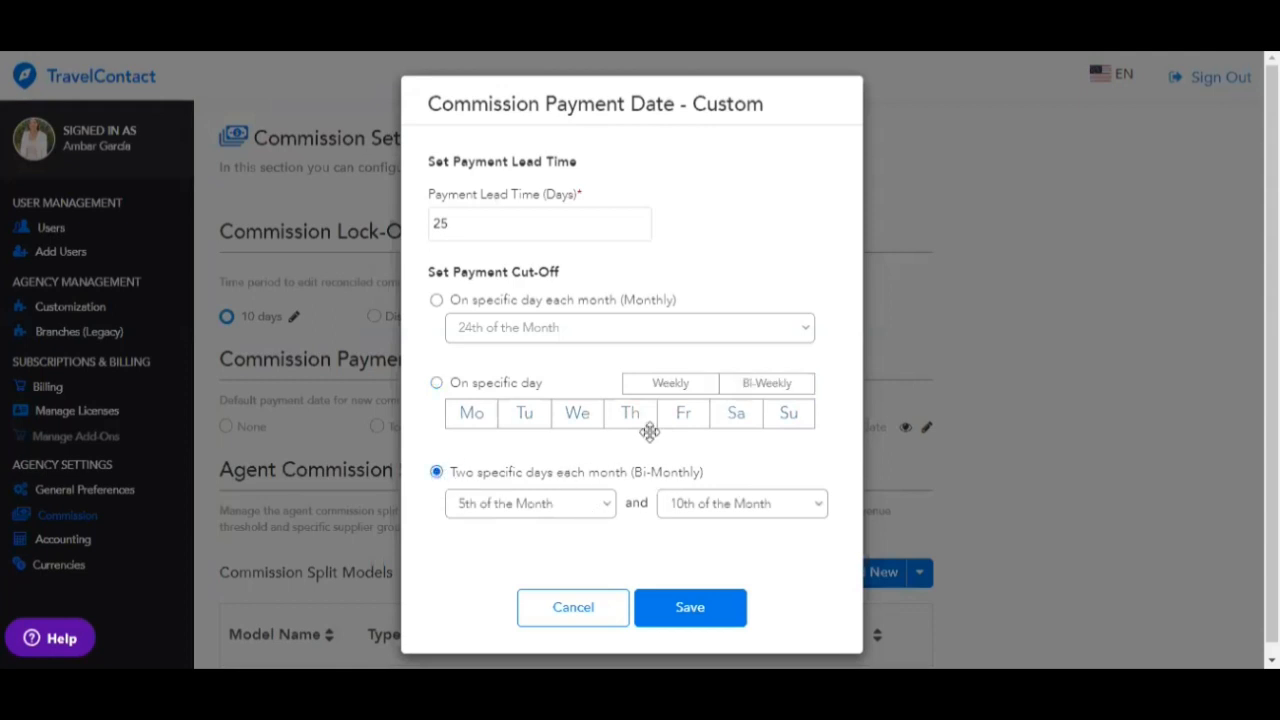
left_click(595, 504)
scroll(588, 470, "down", 1)
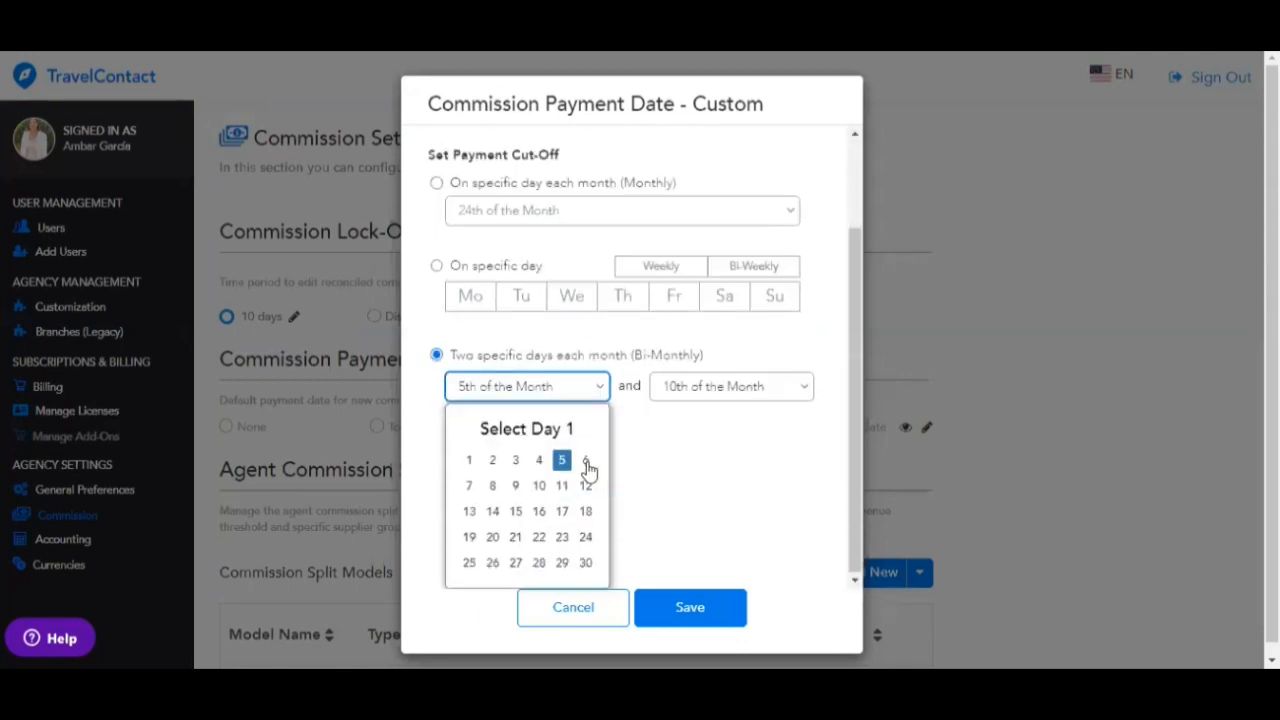
left_click(775, 398)
left_click(720, 513)
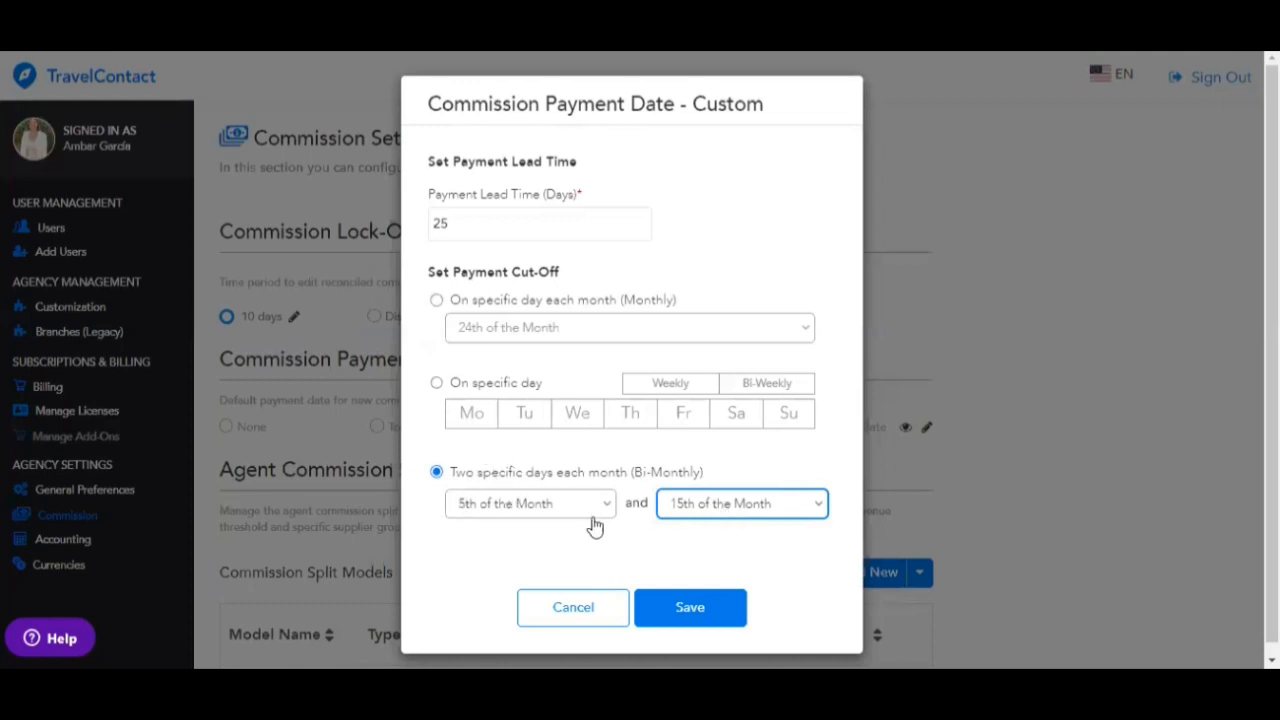
left_click(672, 612)
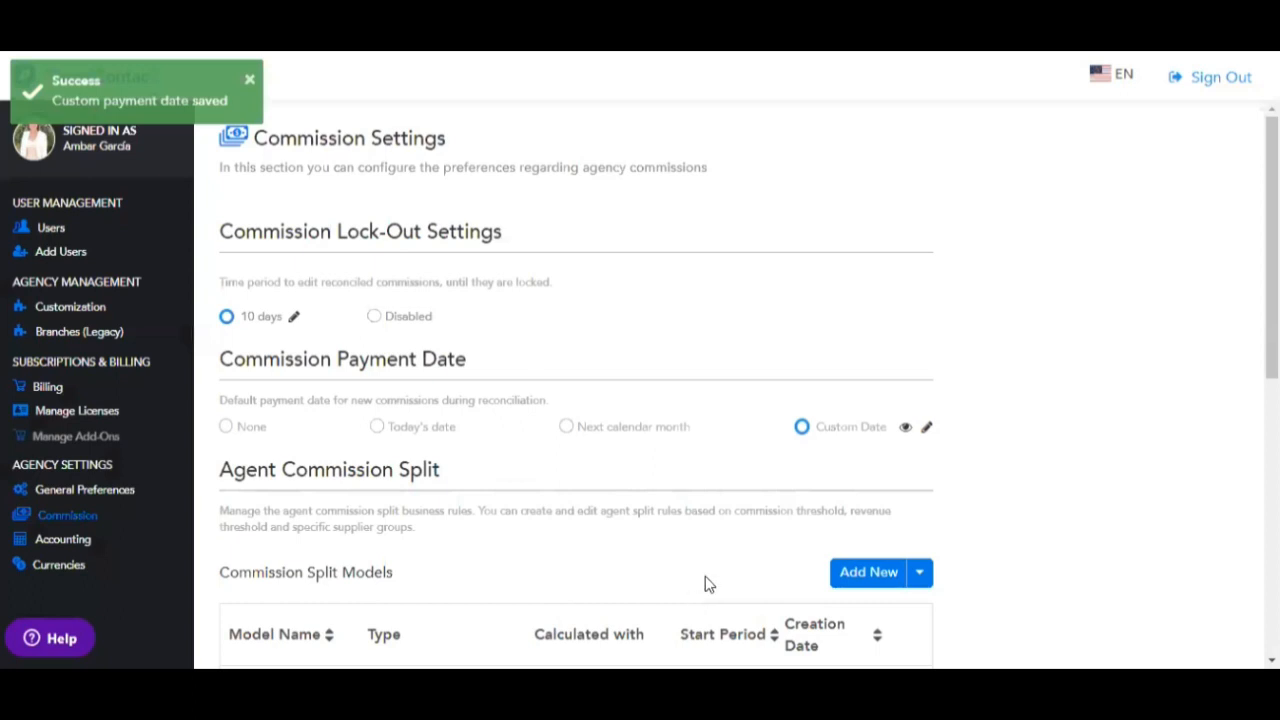
- Inspect the Webinar Enero 2023 split model without changes and preview its 10% and 20% tiers
scroll(752, 540, "down", 3)
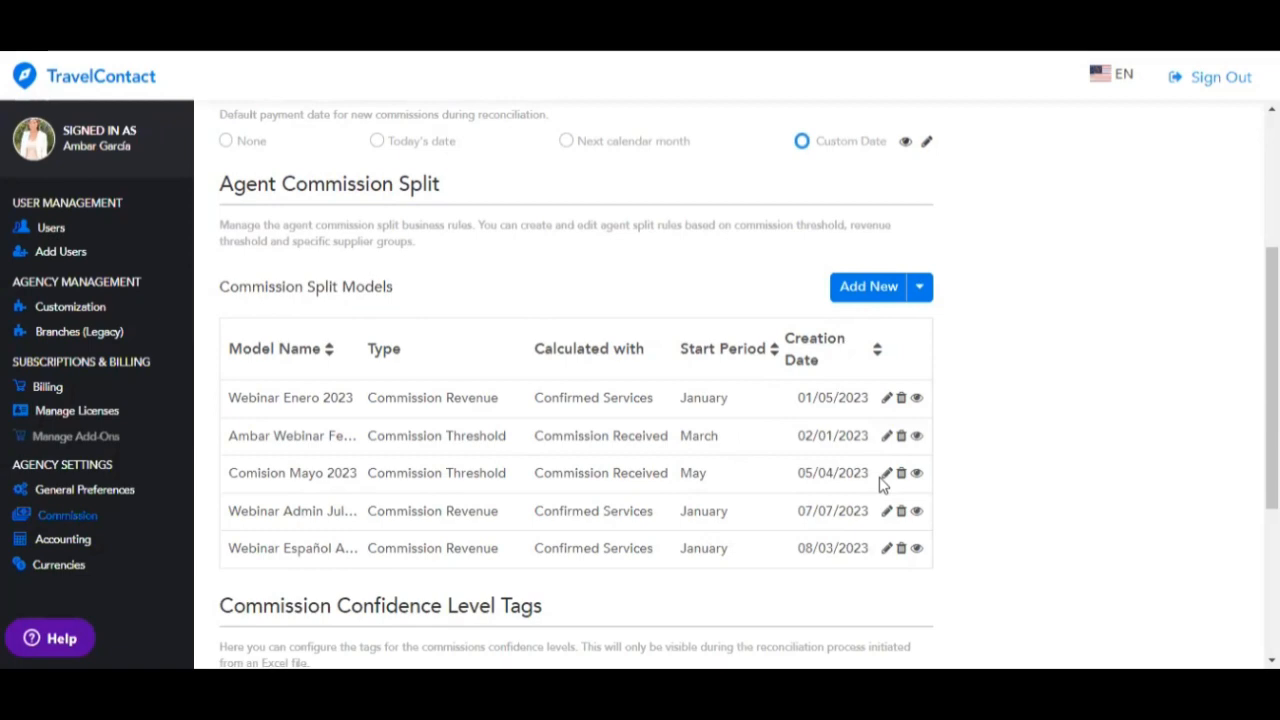
left_click(886, 400)
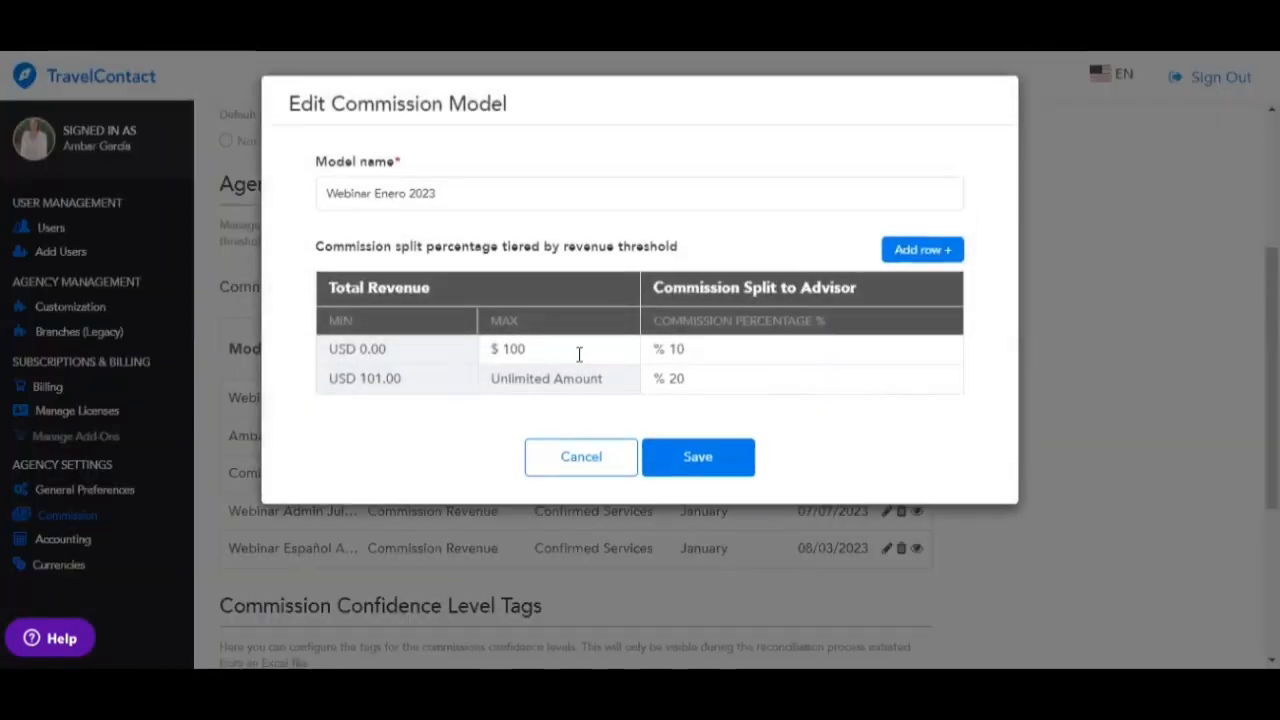
left_click(457, 197)
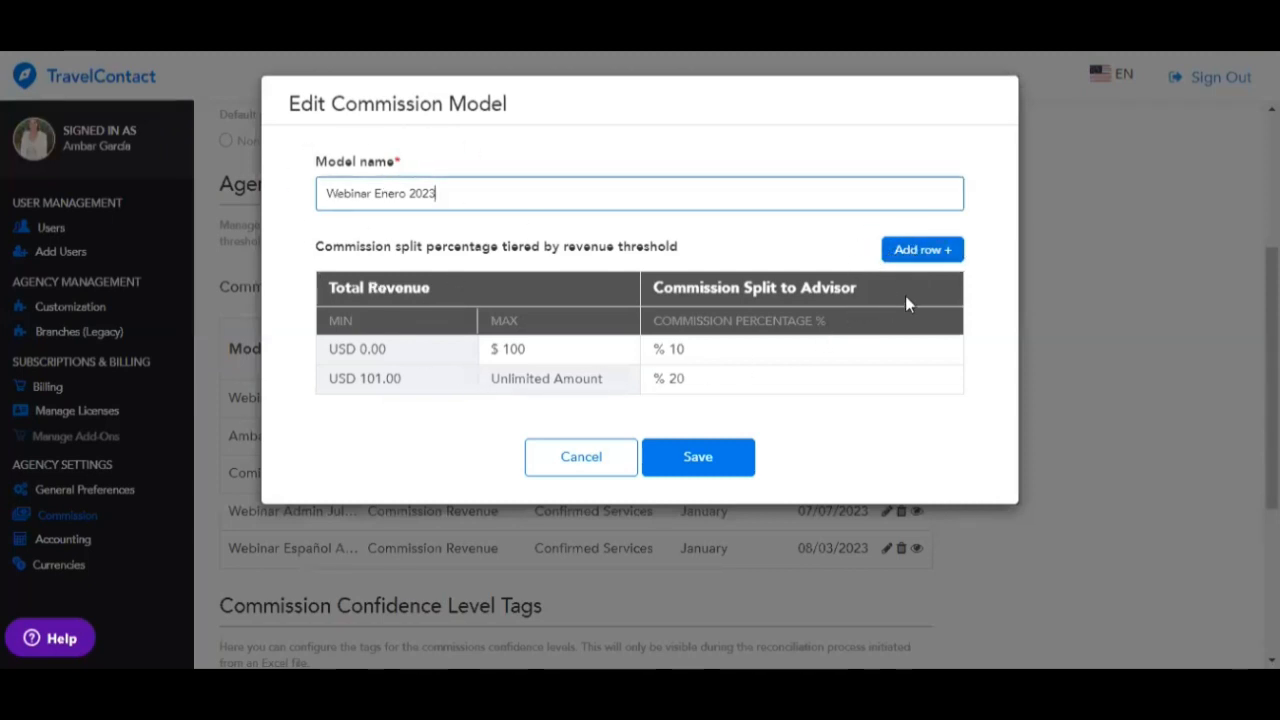
left_click(713, 342)
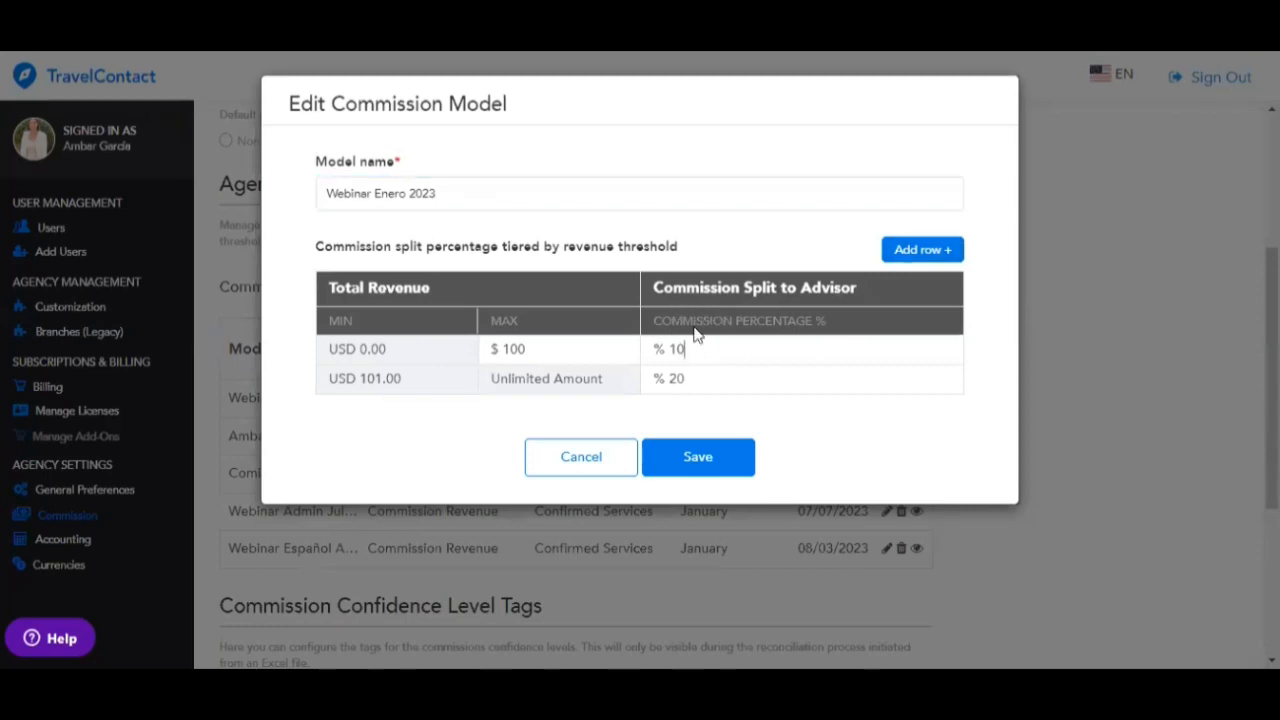
left_click(600, 470)
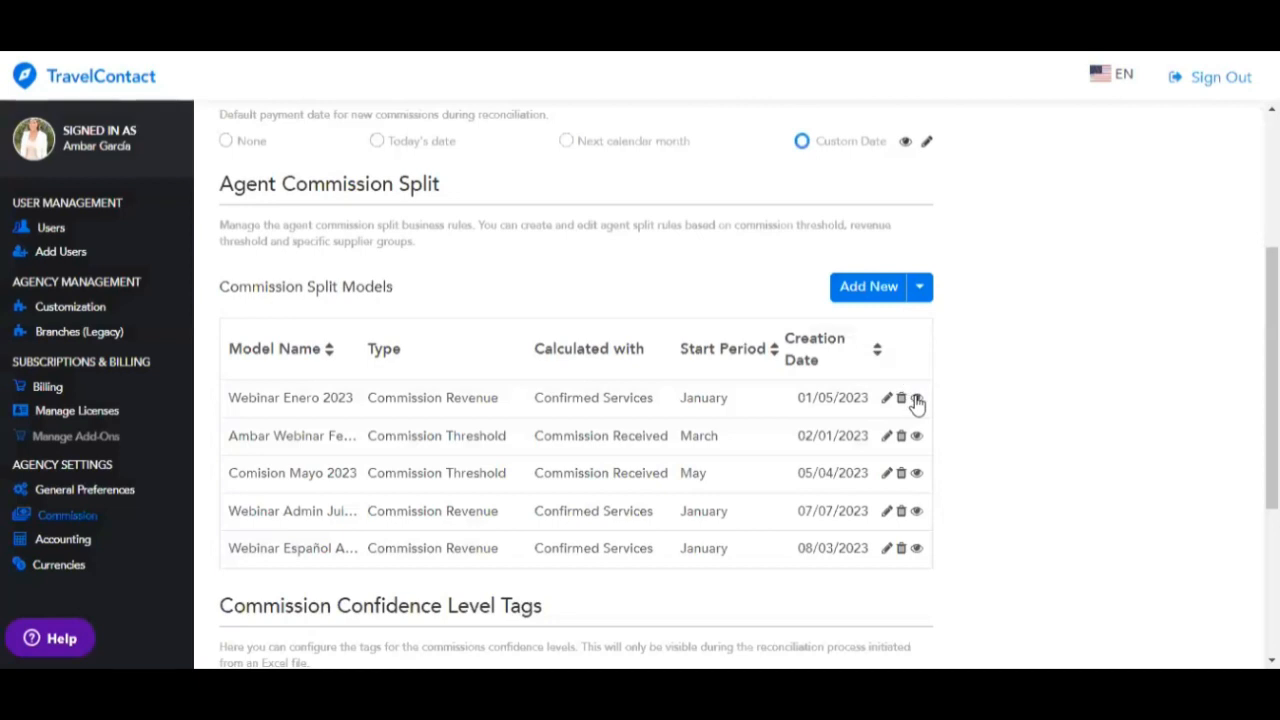
left_click(917, 400)
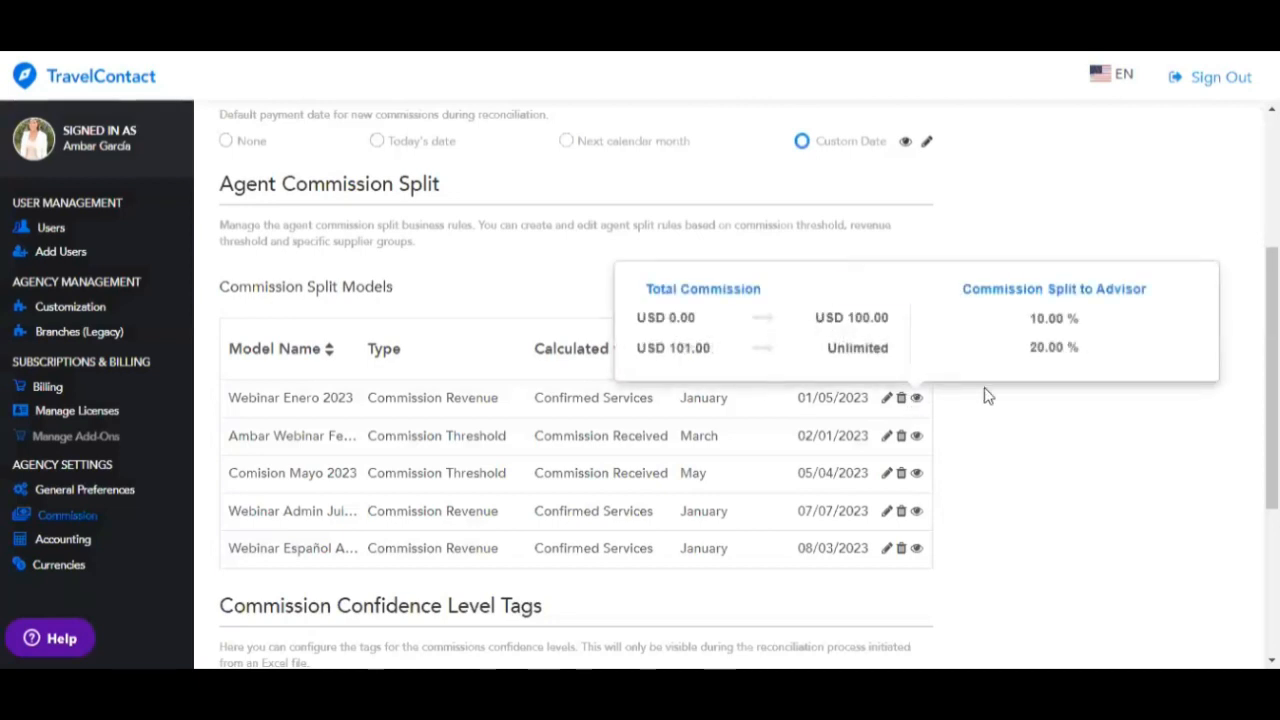
- Start a new Standard Commission Threshold model from the Add New menu
left_click(872, 290)
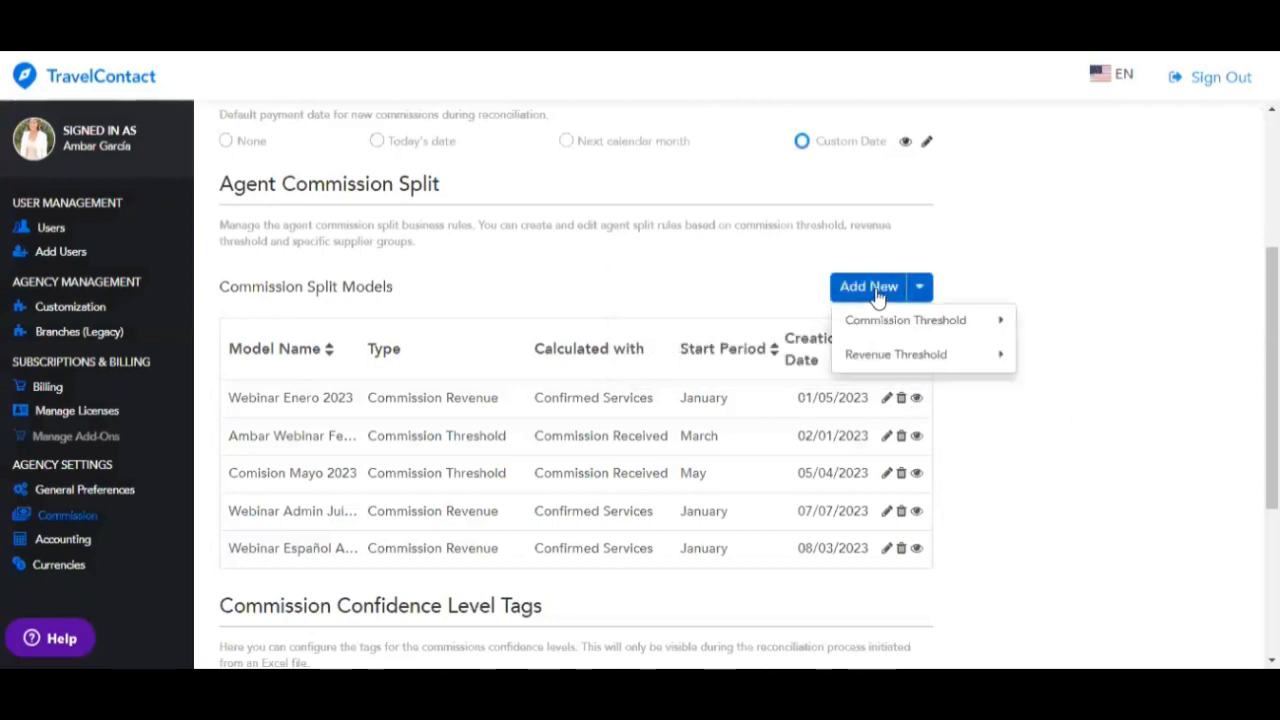
mouse_move(888, 322)
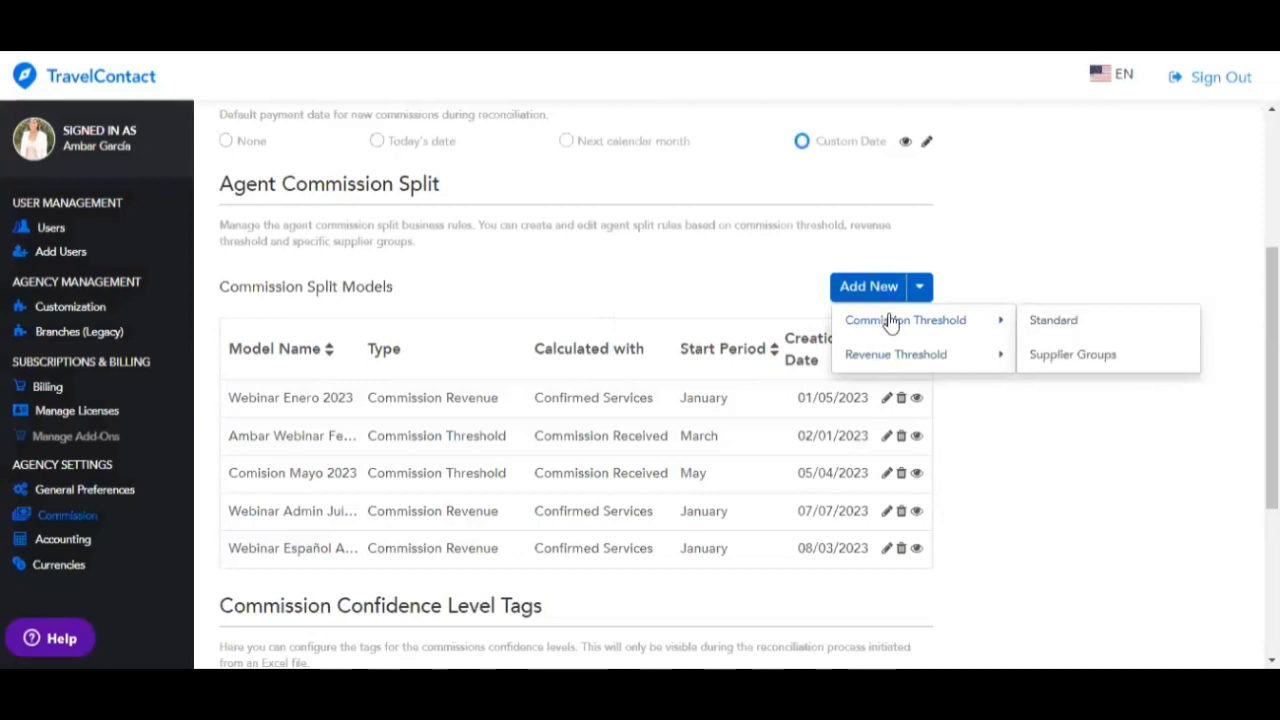
mouse_move(891, 358)
left_click(1054, 321)
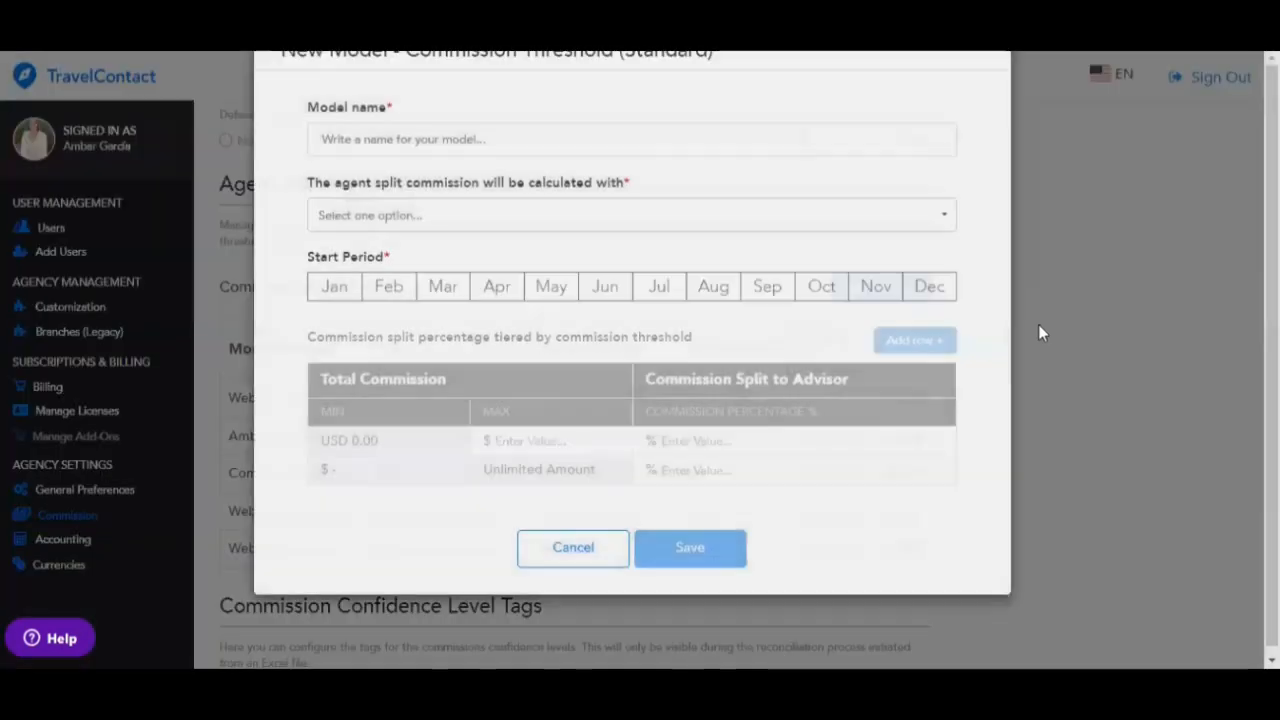
- Name the model 'New Commission Model', based on total commission received, starting January
left_click(470, 194)
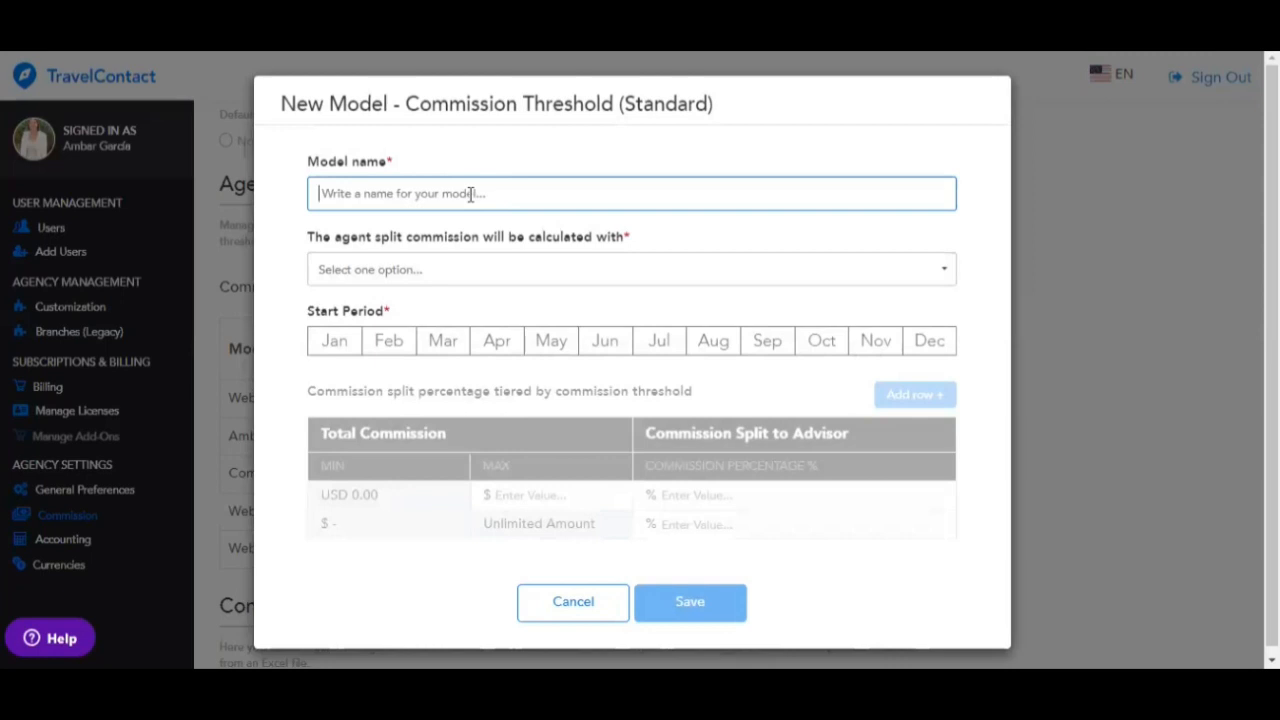
type("New Commission Model")
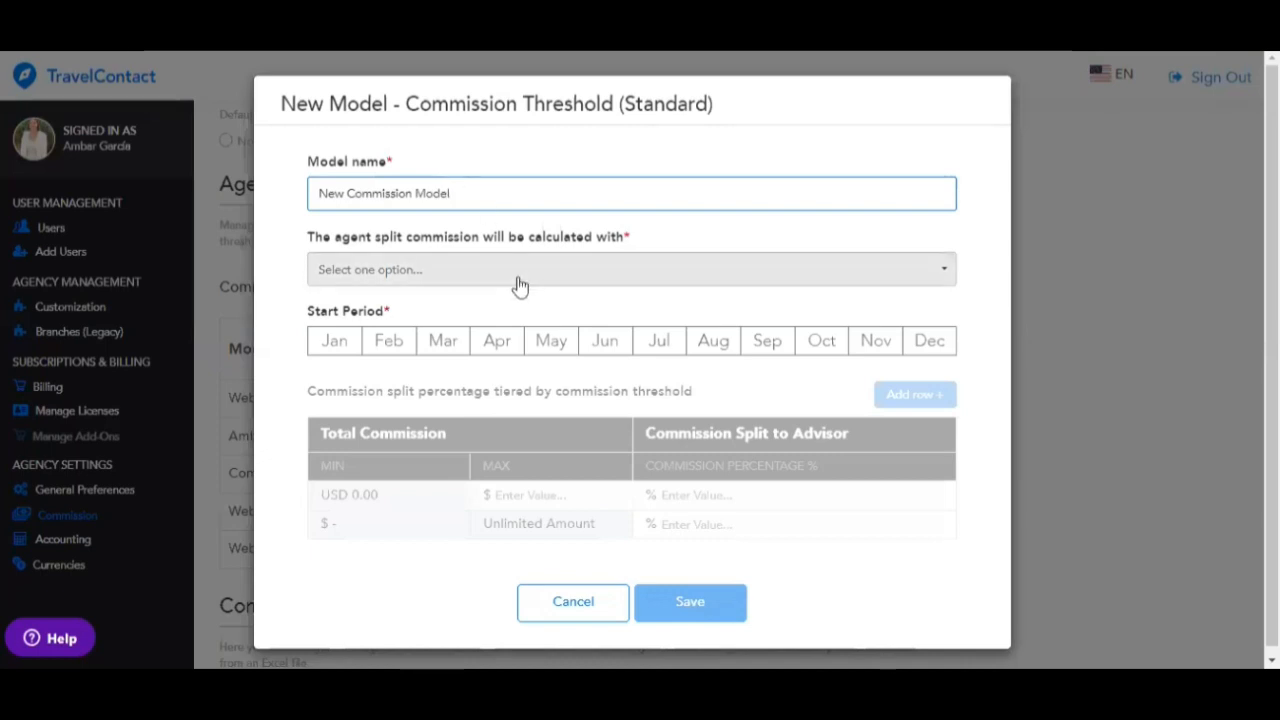
left_click(519, 285)
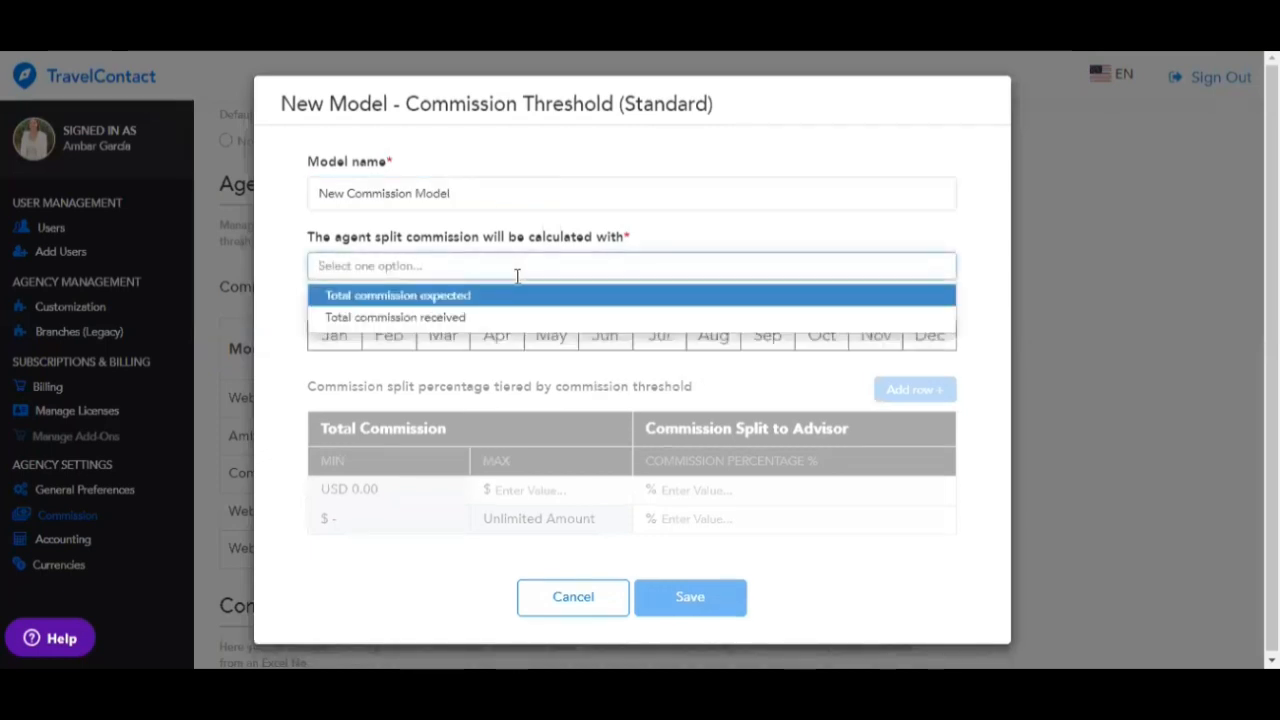
left_click(397, 318)
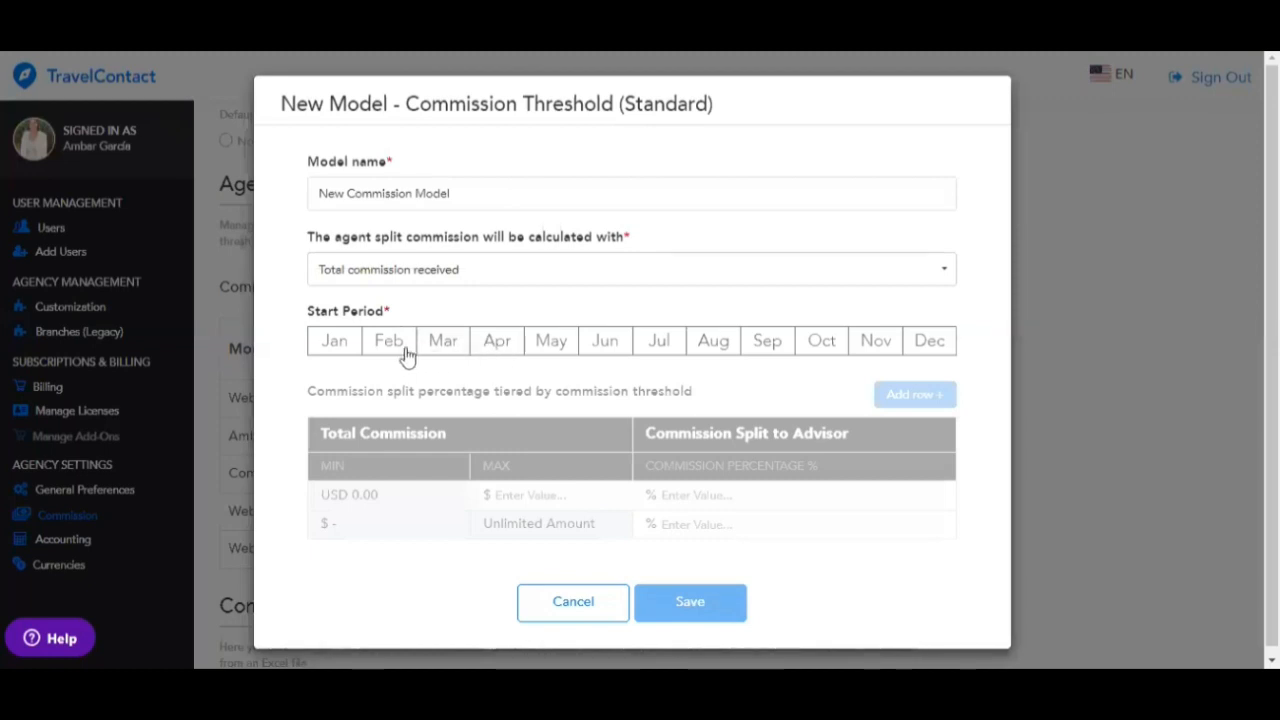
left_click(340, 348)
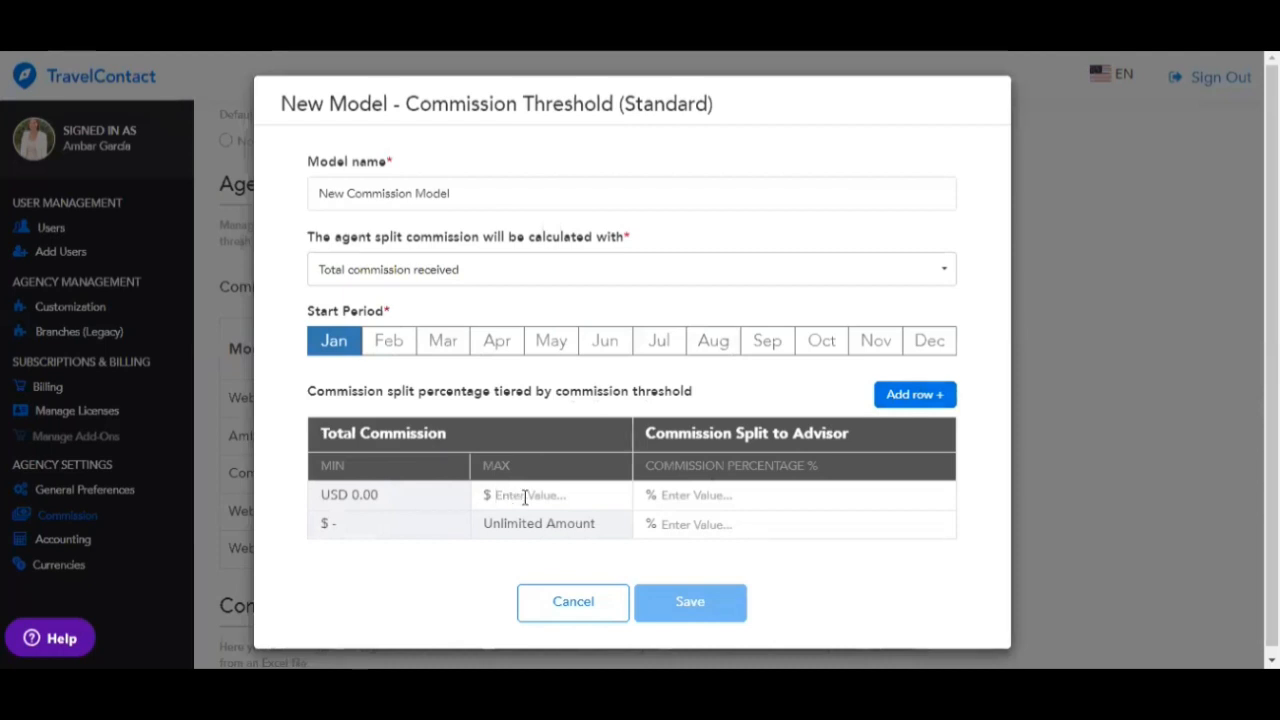
- Define tiers of 5% up to $2000, 15% up to $5000 and 40% above, then save
type("2000")
left_click(665, 495)
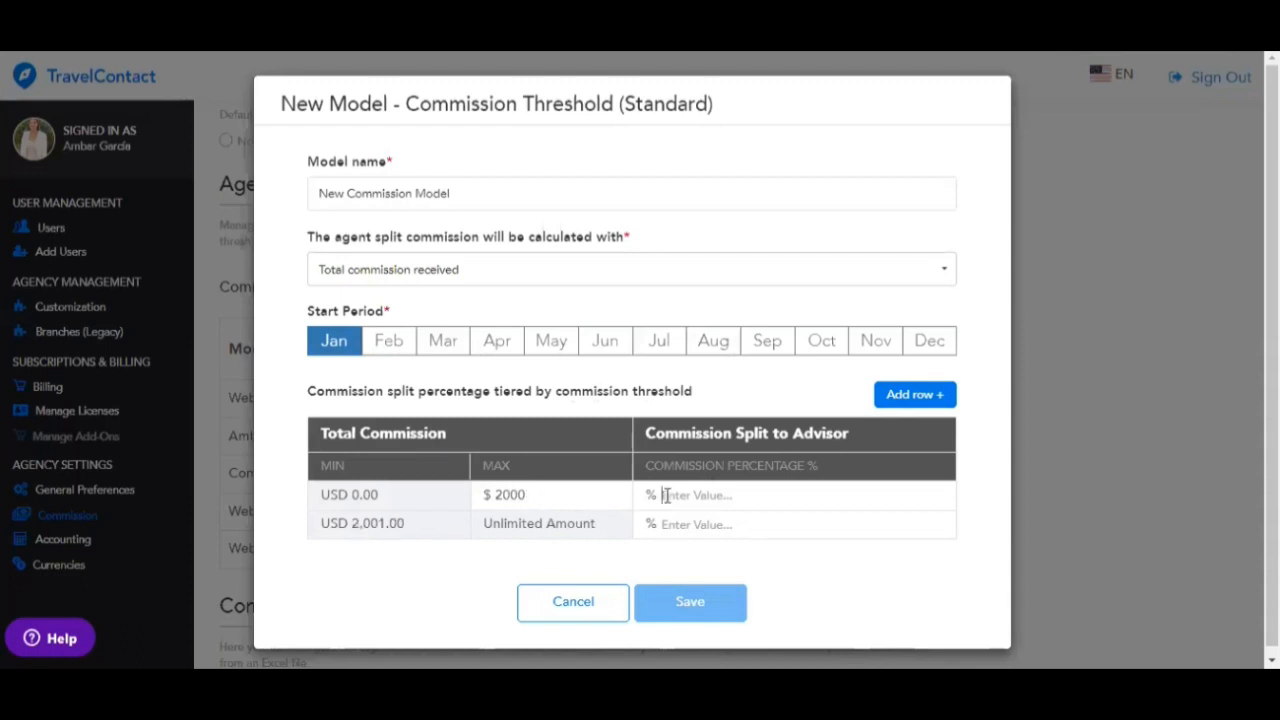
type("5")
left_click(905, 400)
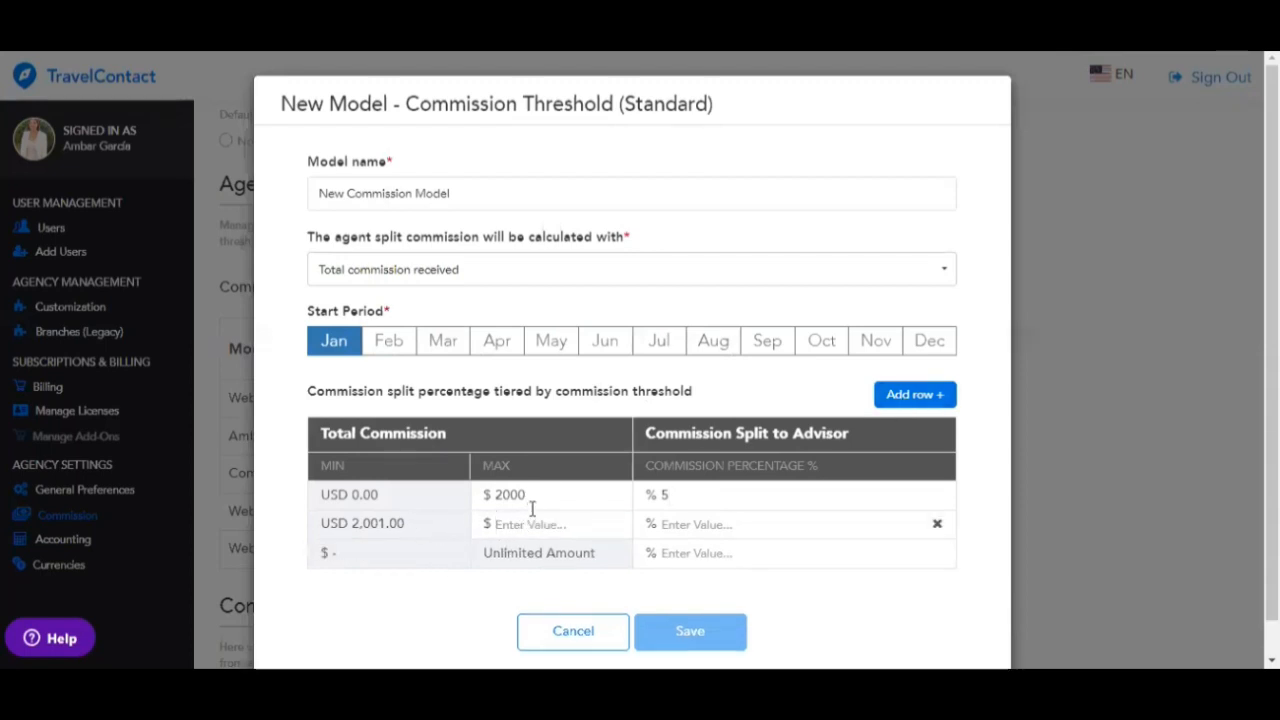
type("5000")
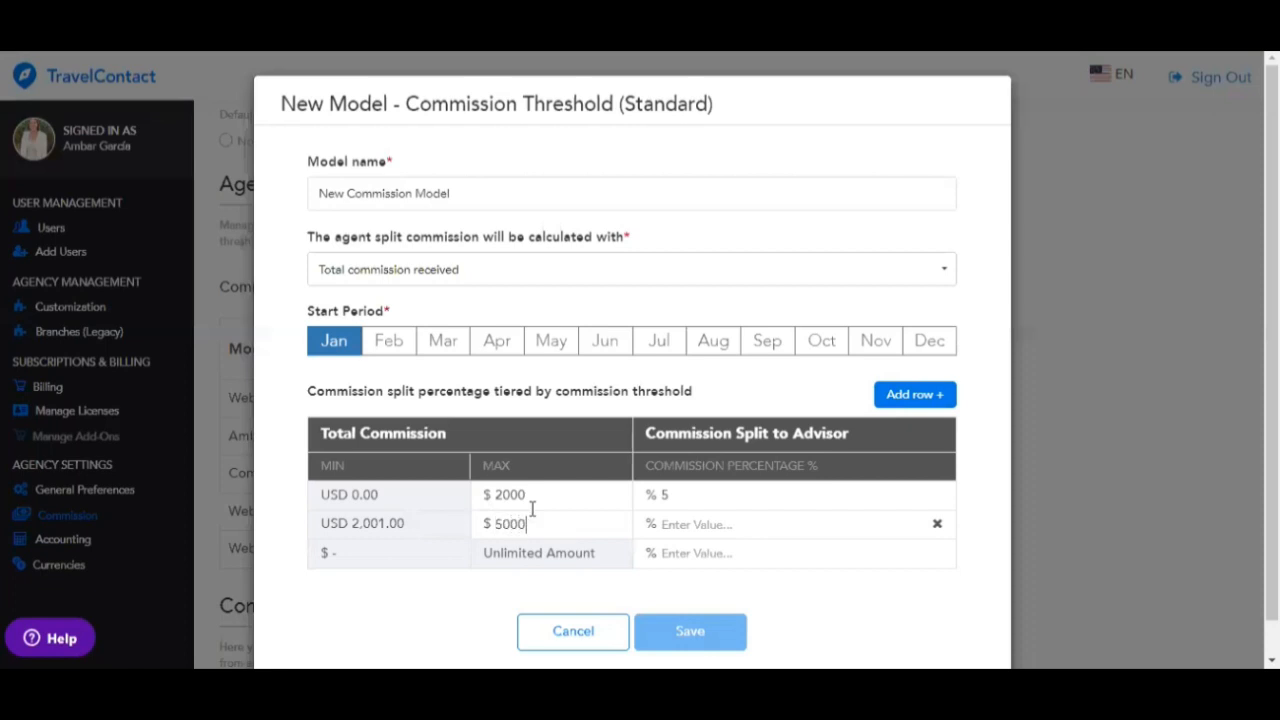
left_click(673, 524)
type("15")
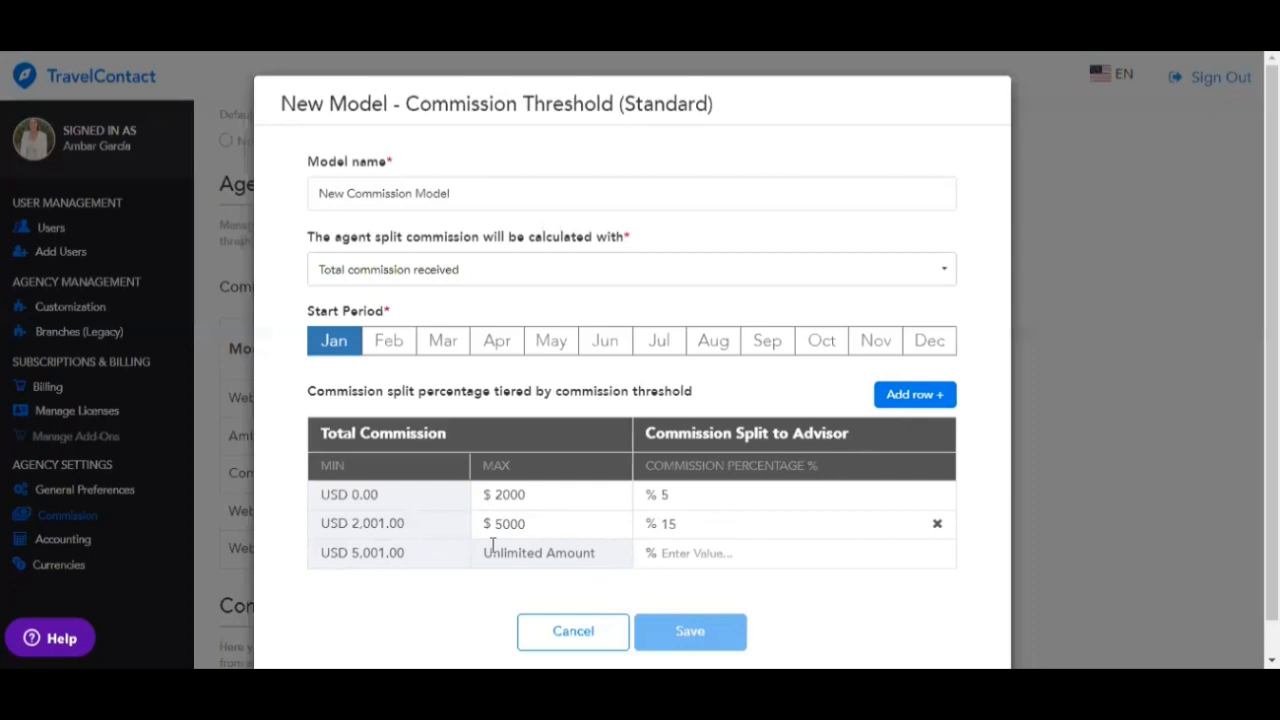
left_click(698, 560)
type("40")
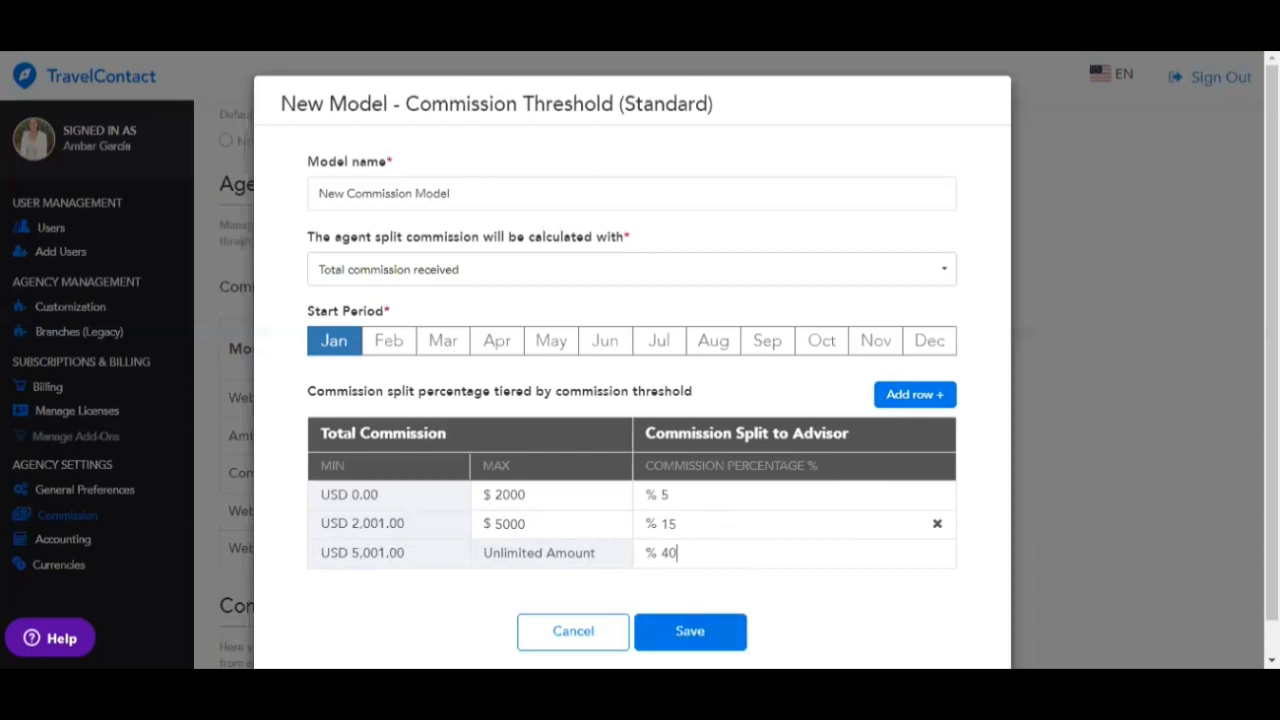
left_click(690, 631)
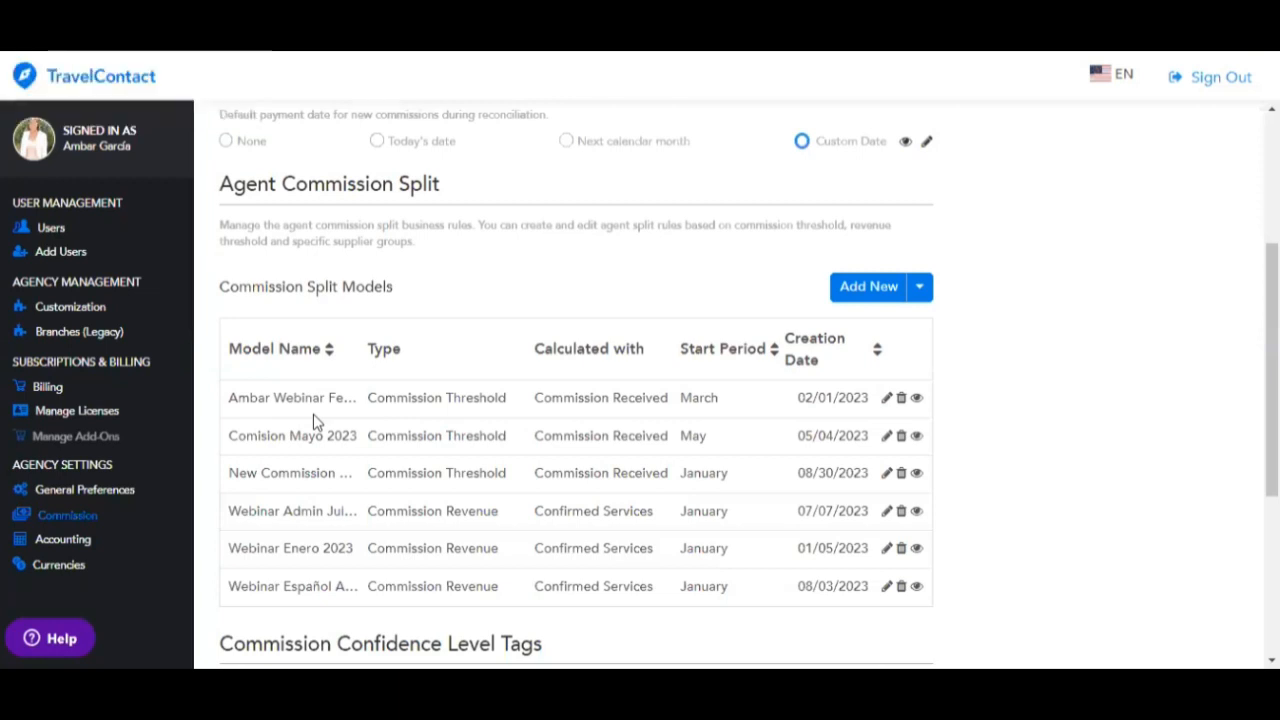
- Go to the Users list and bring up the account actions for an admin user
left_click(52, 228)
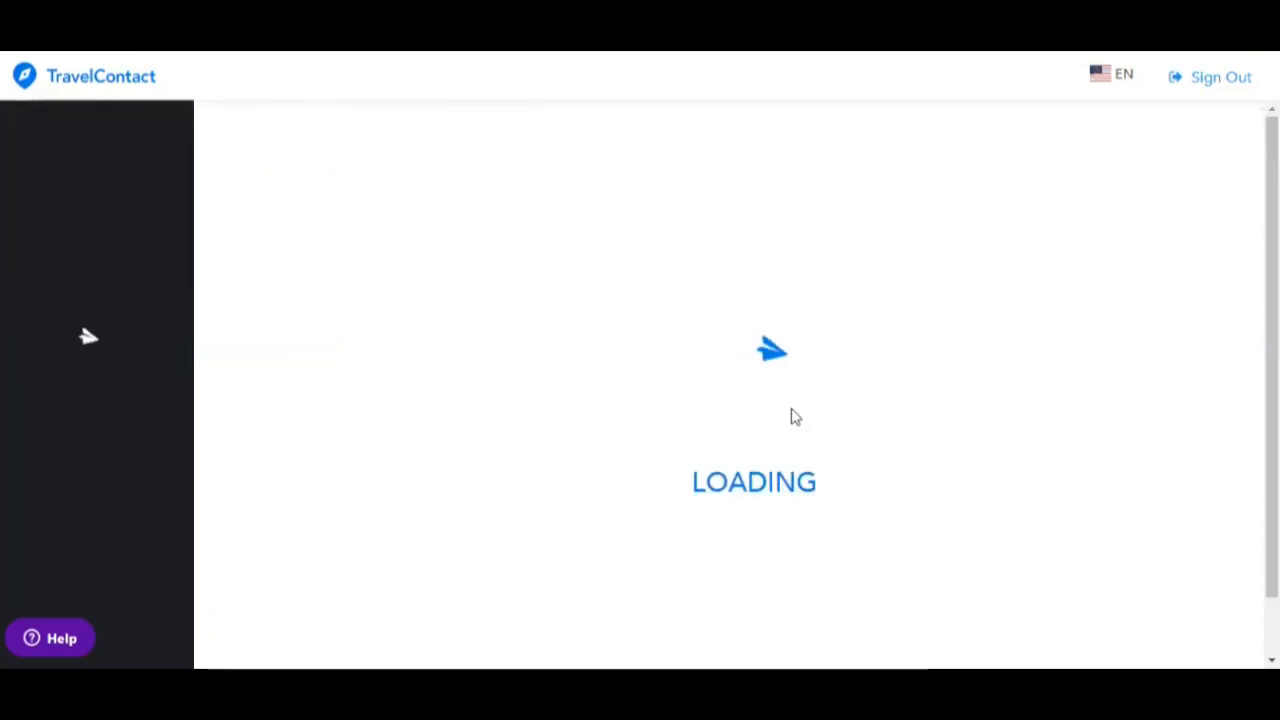
scroll(917, 494, "down", 1)
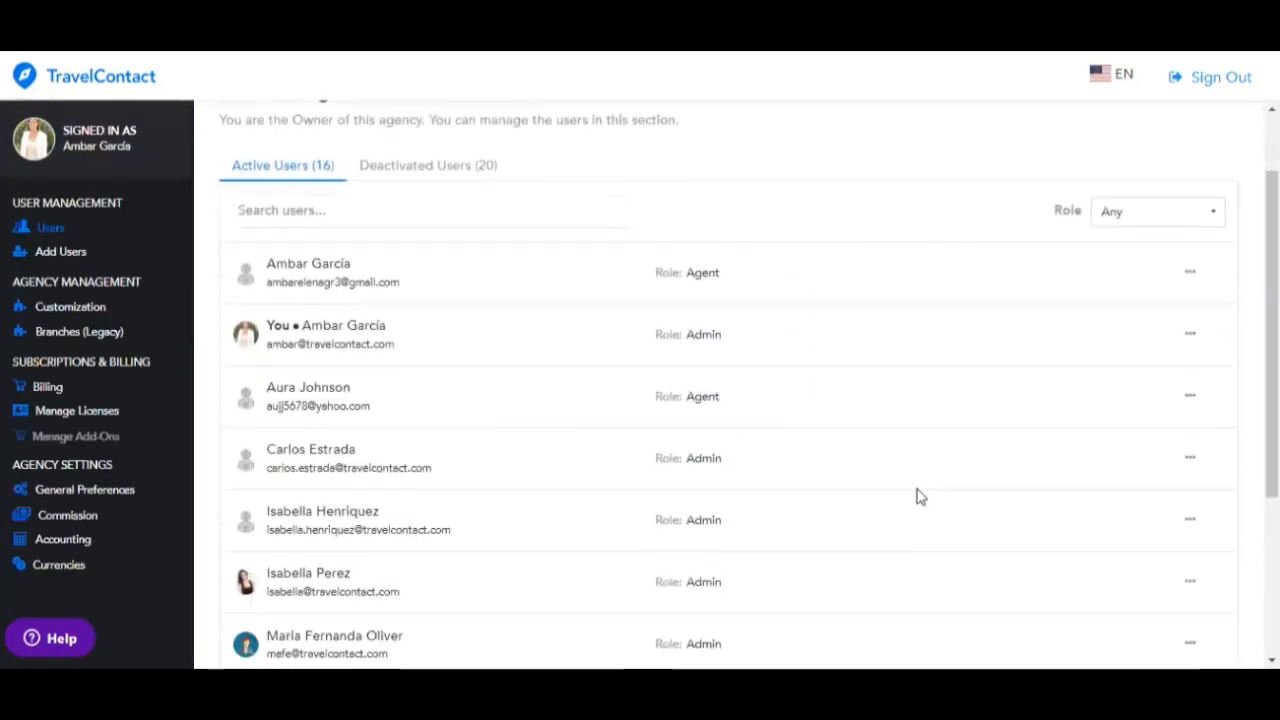
left_click(1195, 585)
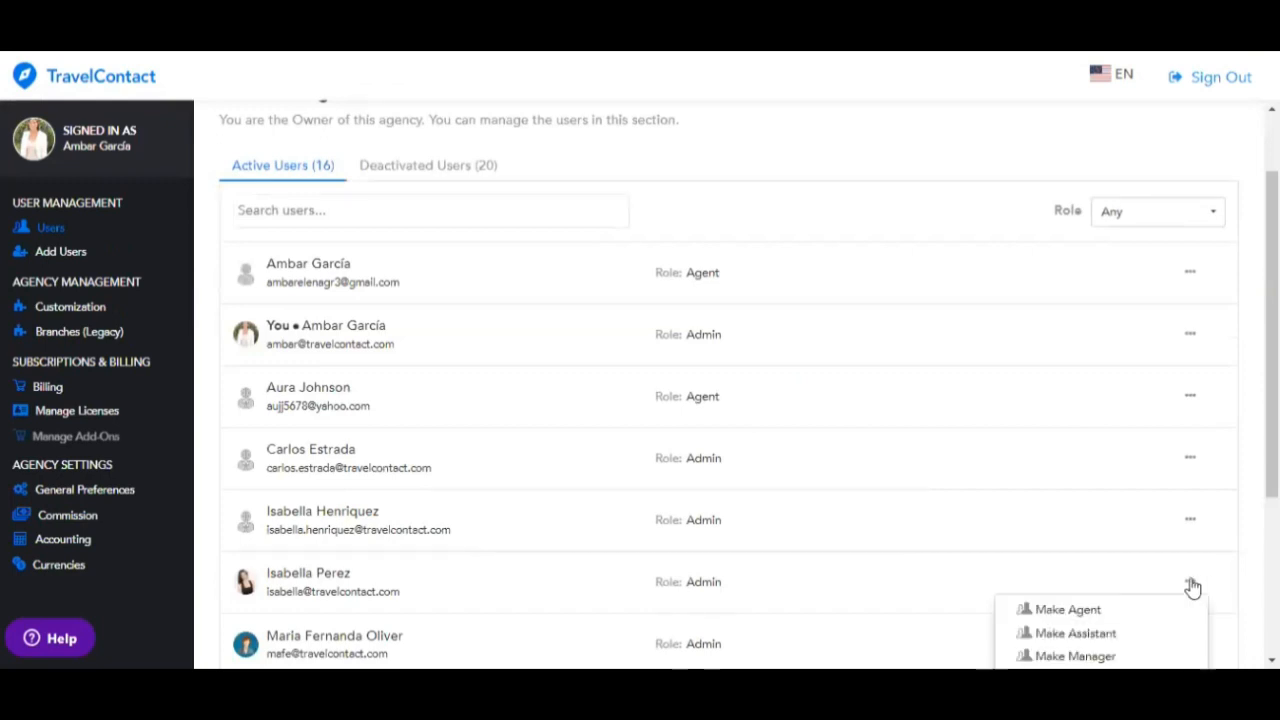
scroll(1160, 615, "down", 3)
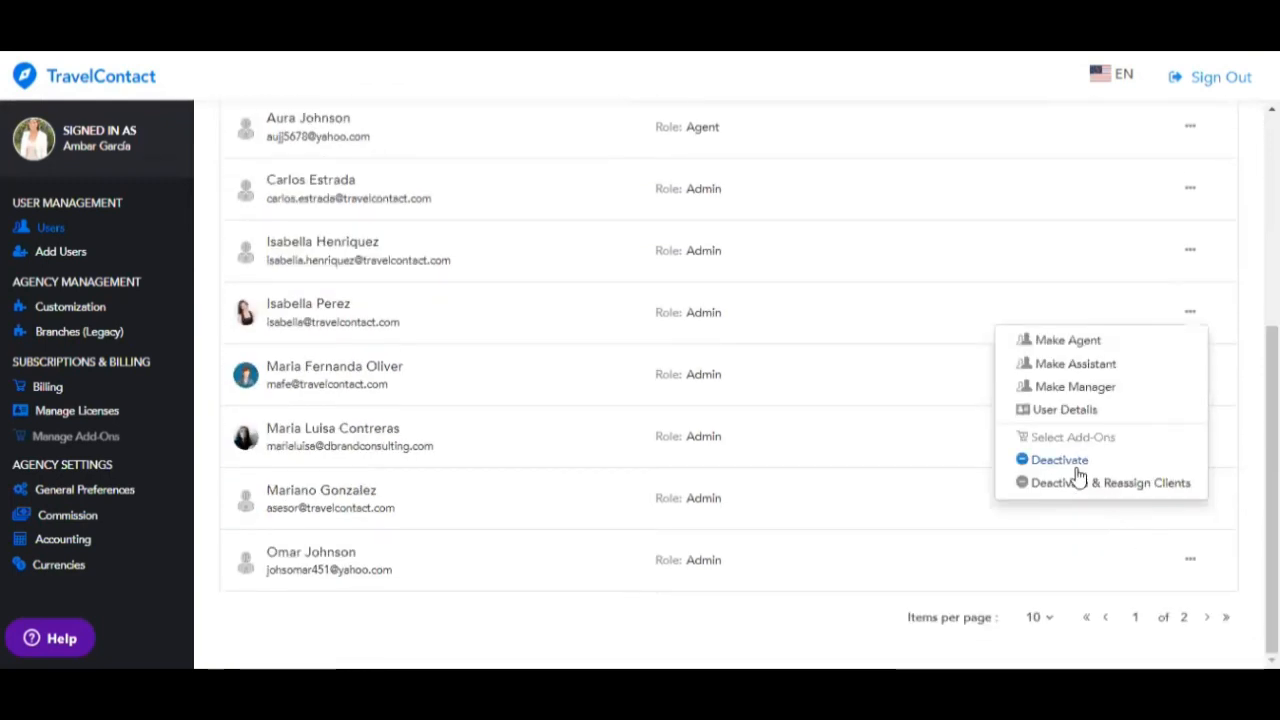
- Show the admin user's details and their Commission Settings section
left_click(1066, 410)
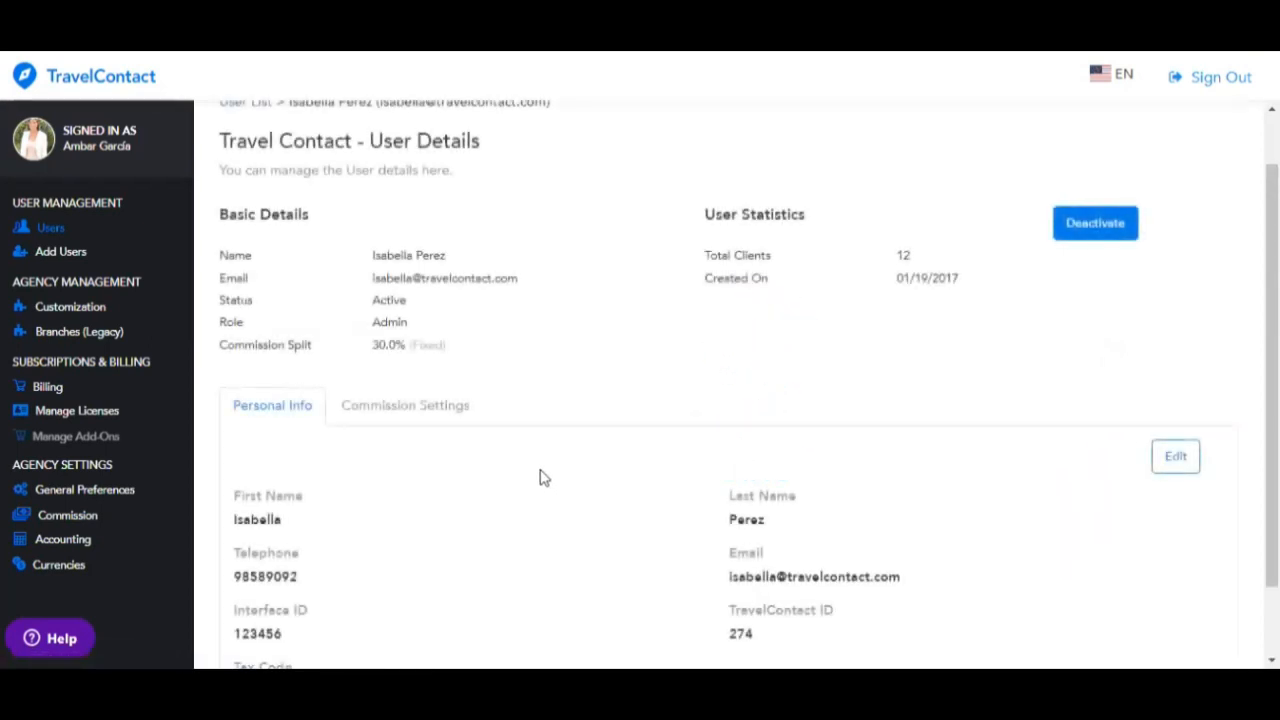
scroll(540, 476, "down", 1)
left_click(429, 316)
scroll(617, 460, "down", 2)
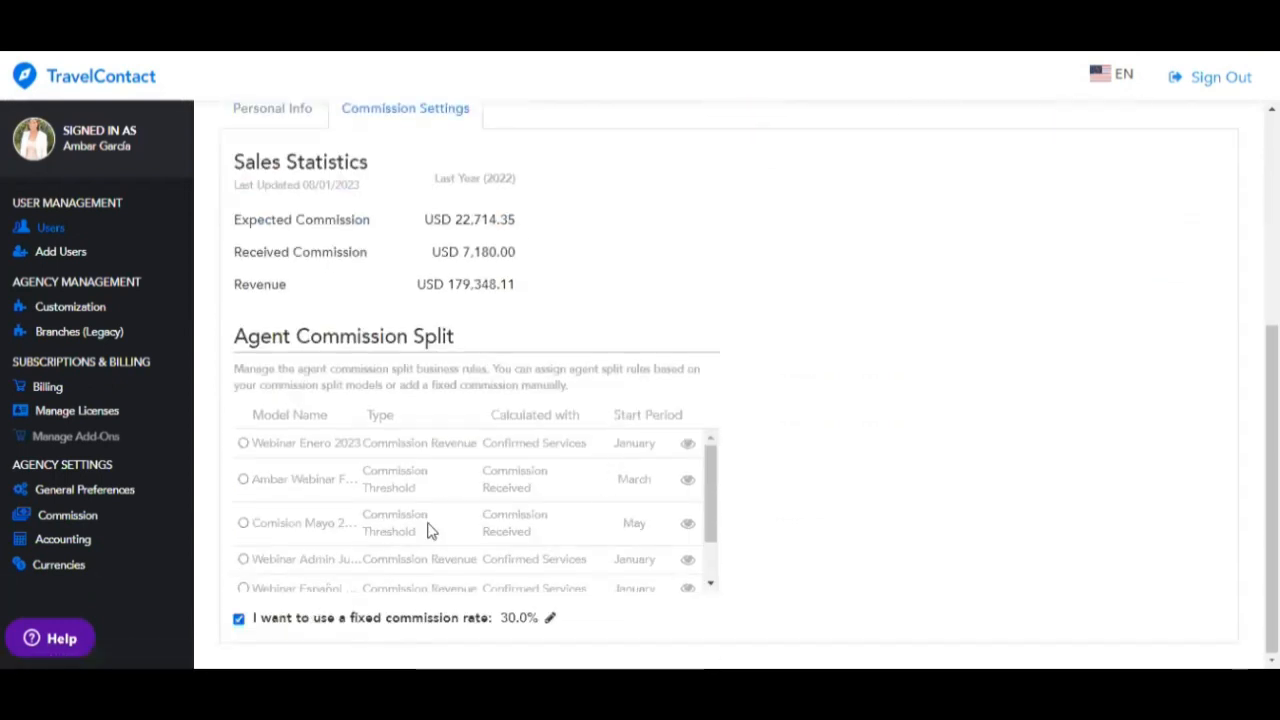
left_click_drag(714, 503, 718, 577)
left_click(716, 580)
- Turn off the fixed 30% commission rate and activate the New Commission Model split
left_click(250, 620)
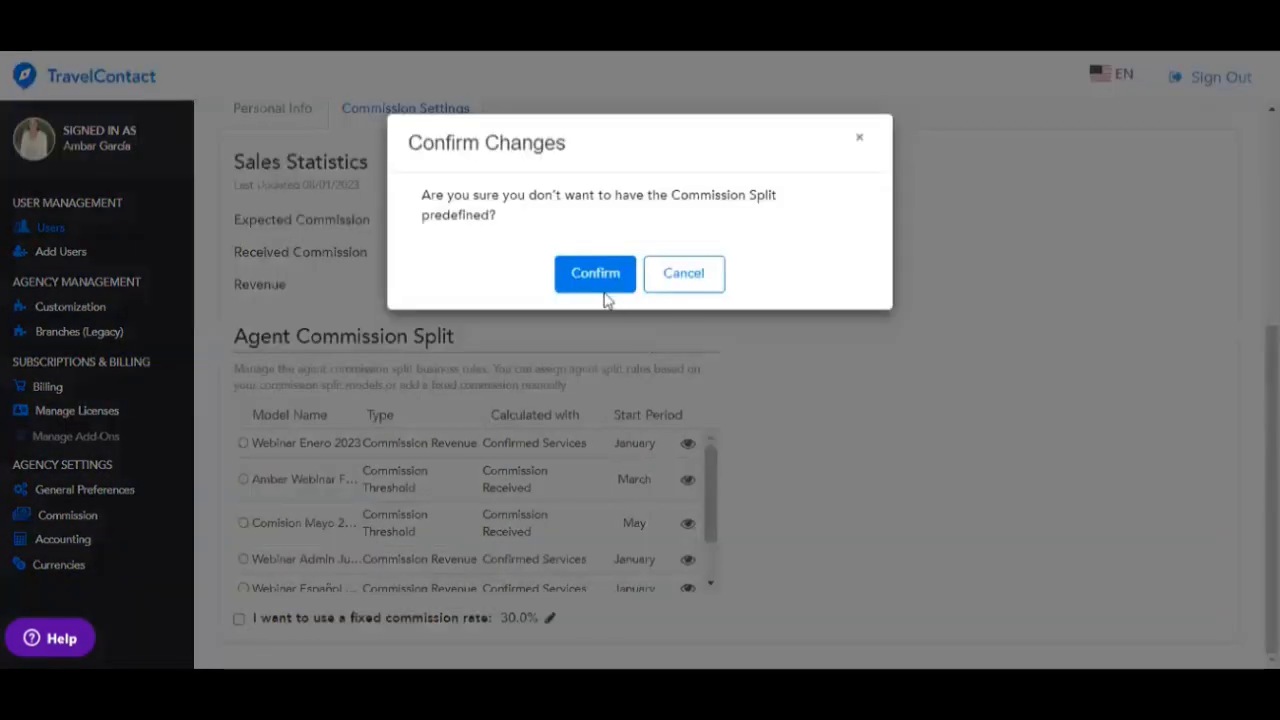
left_click(598, 284)
scroll(708, 590, "down", 3)
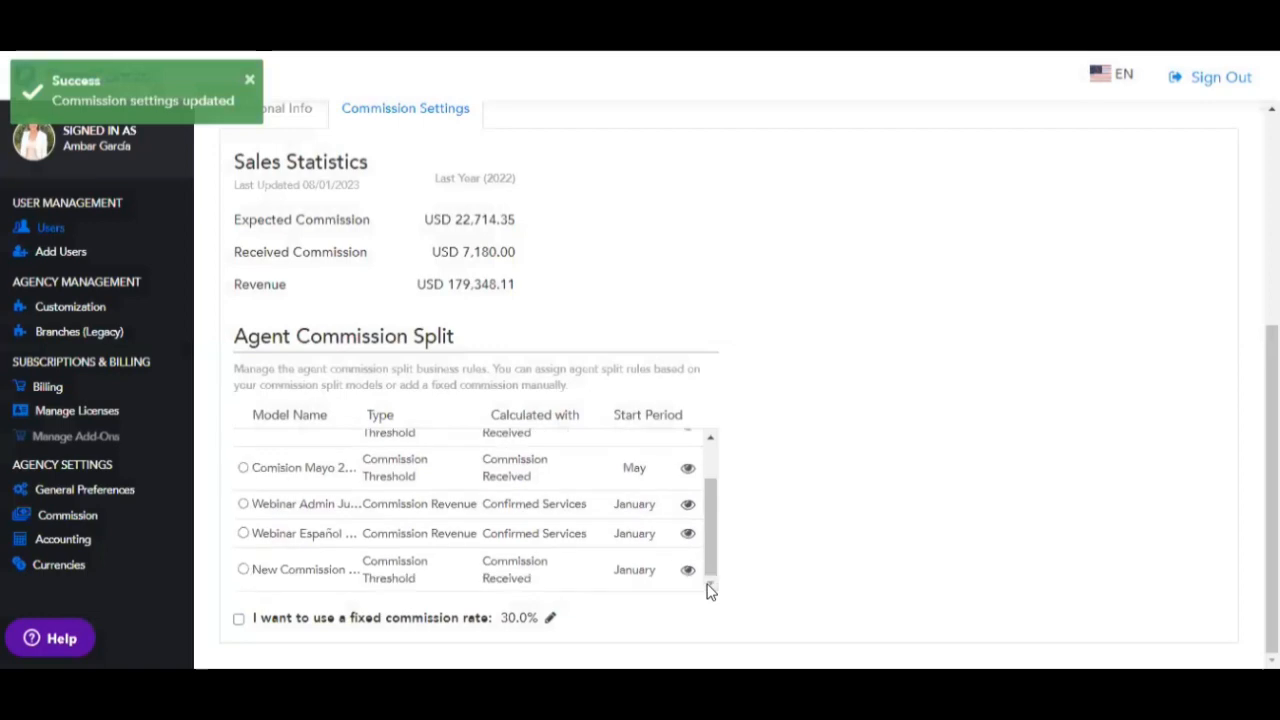
left_click(243, 570)
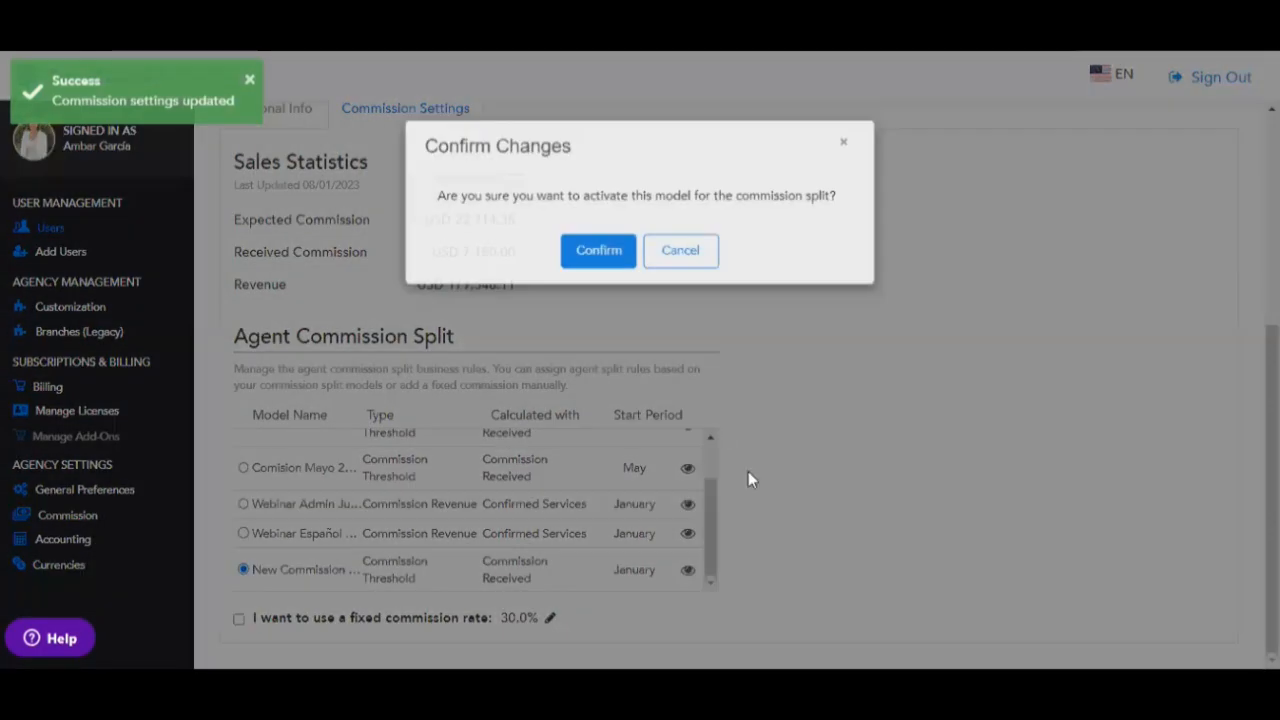
key("Return")
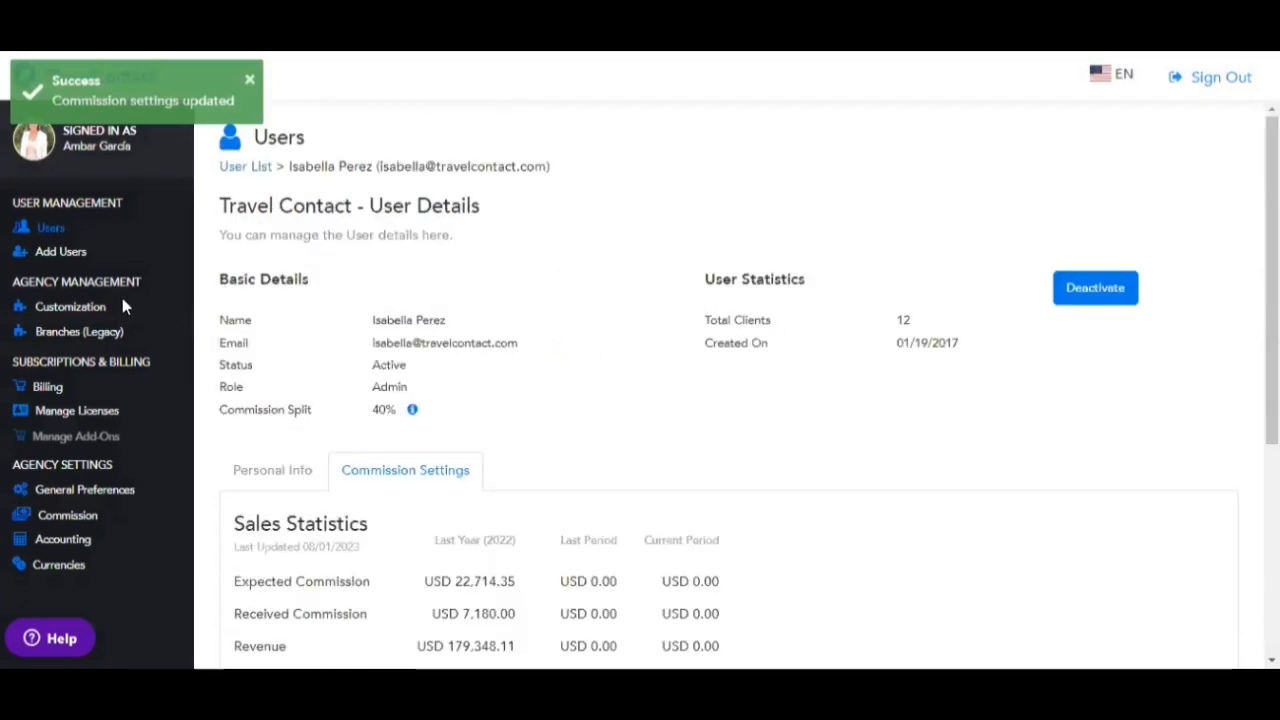
- View Accounting's Bank Accounts tab, starting a new bank account but cancelling it
left_click(60, 541)
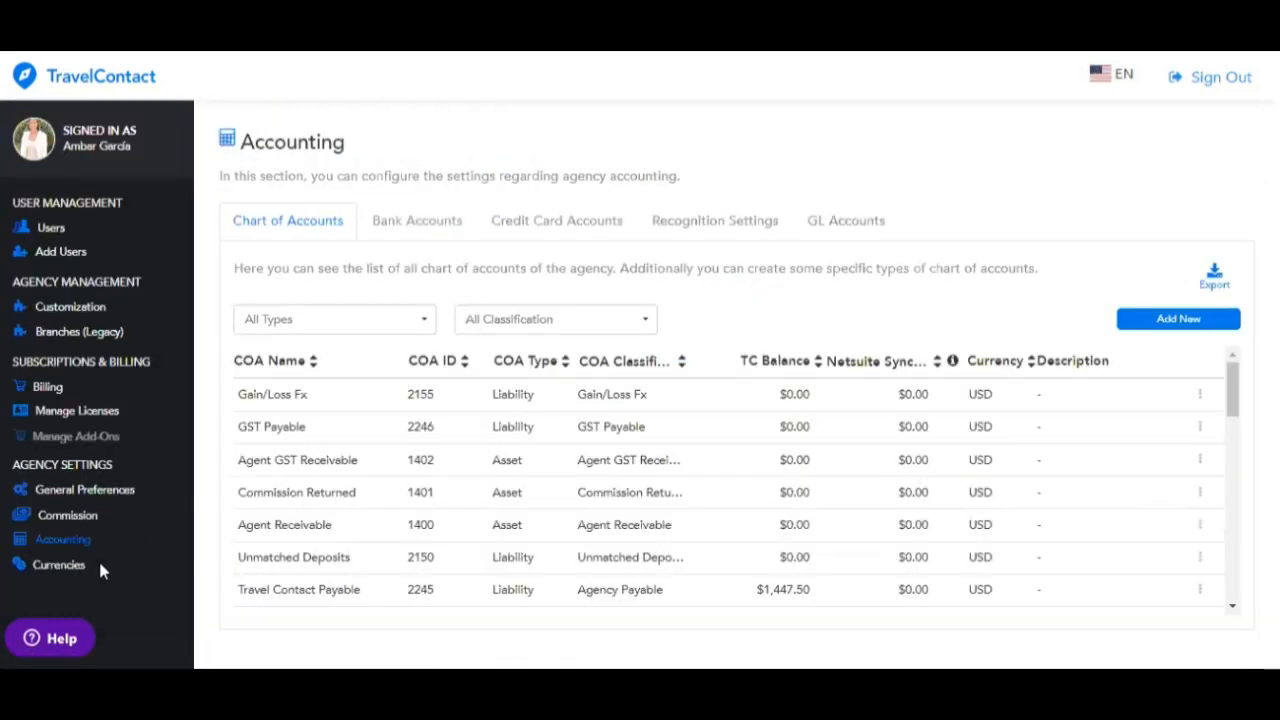
left_click(449, 233)
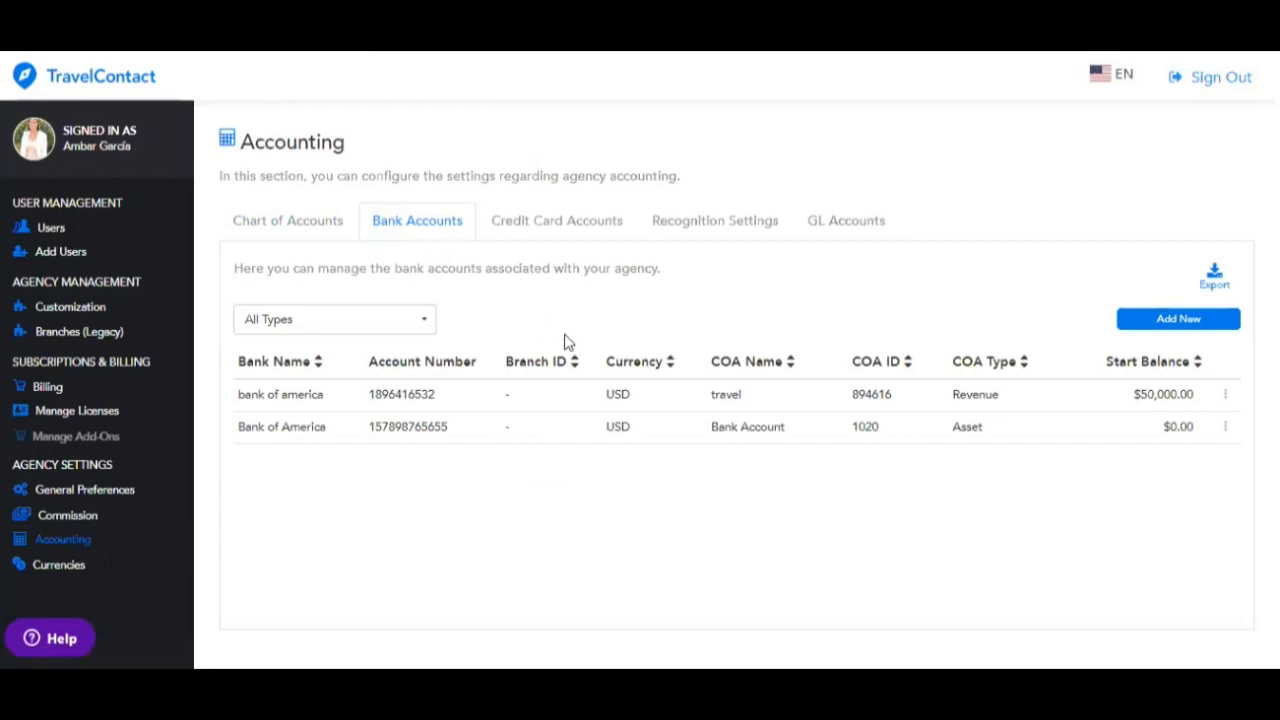
left_click(1177, 321)
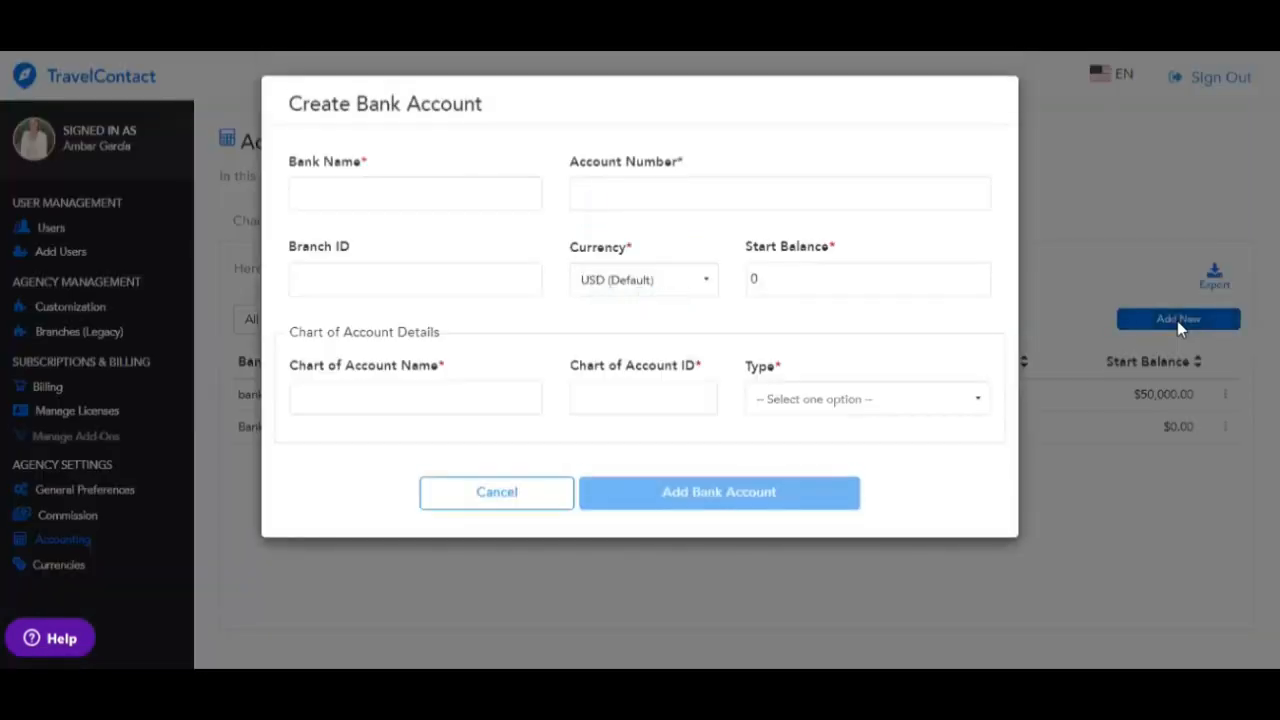
left_click(408, 200)
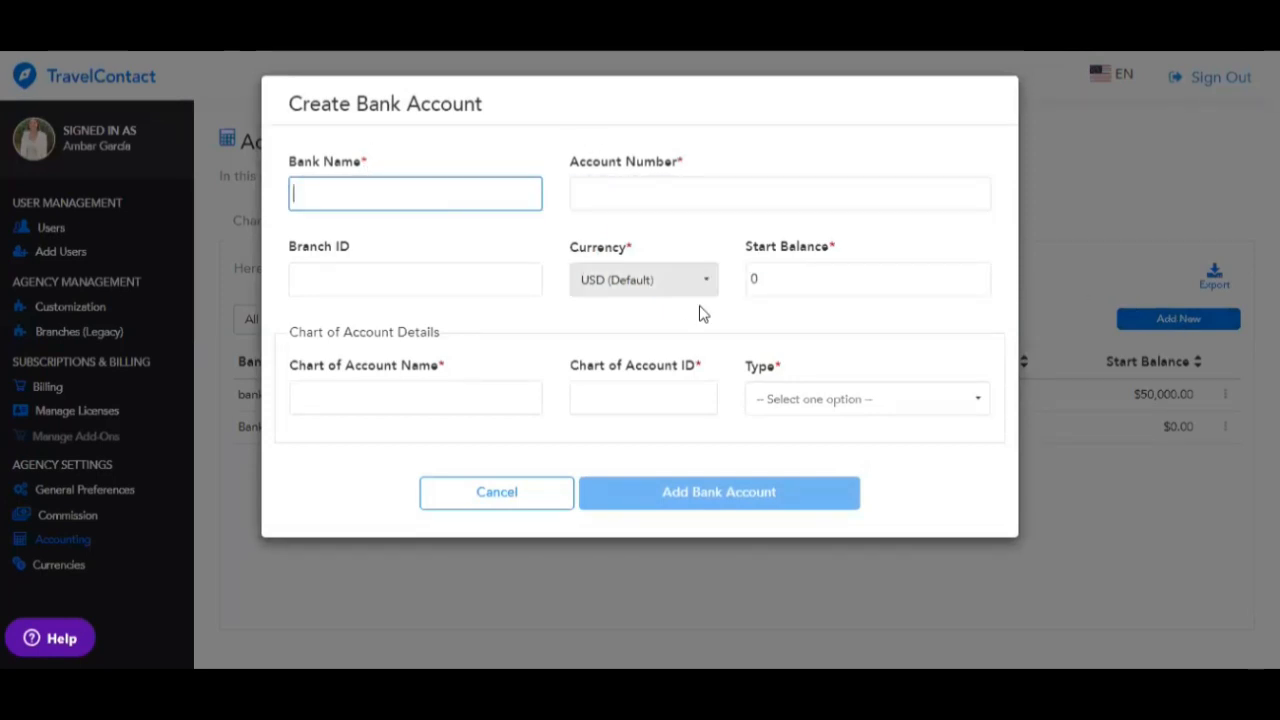
left_click(519, 493)
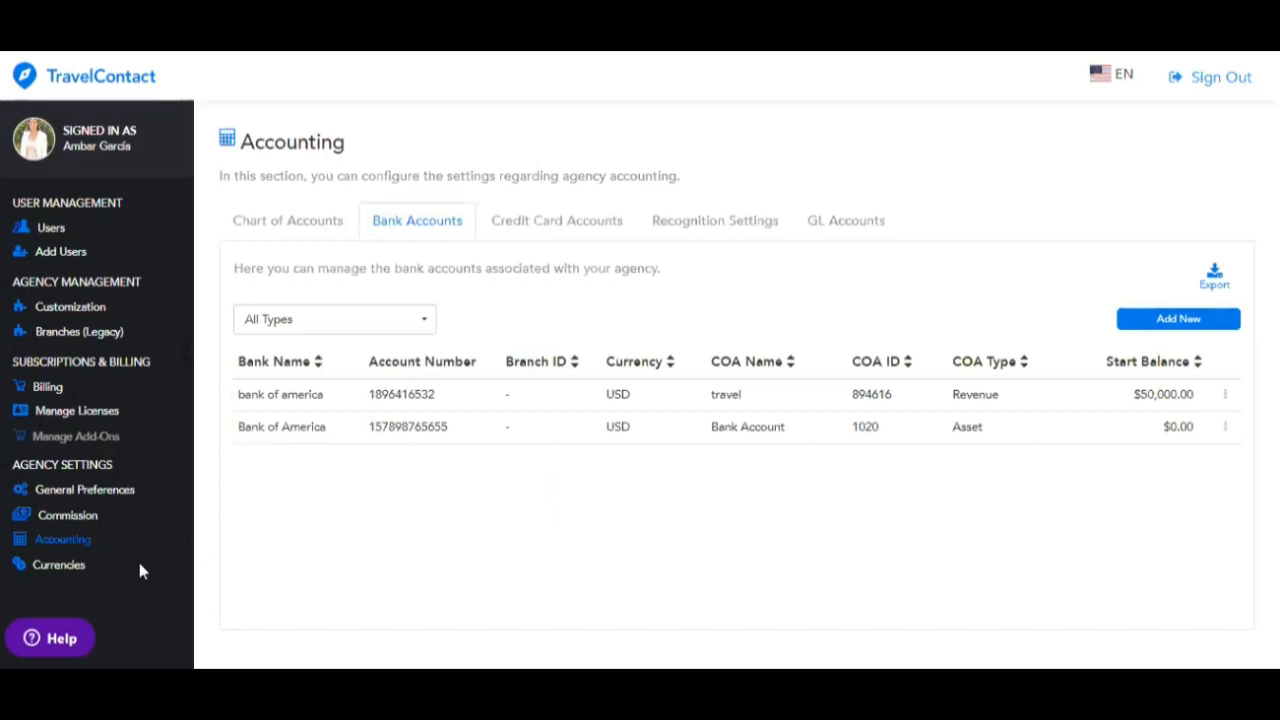
- Add Aruban Florin (AWG) with a daily API-updated rate and symbol display, and enable it
left_click(68, 565)
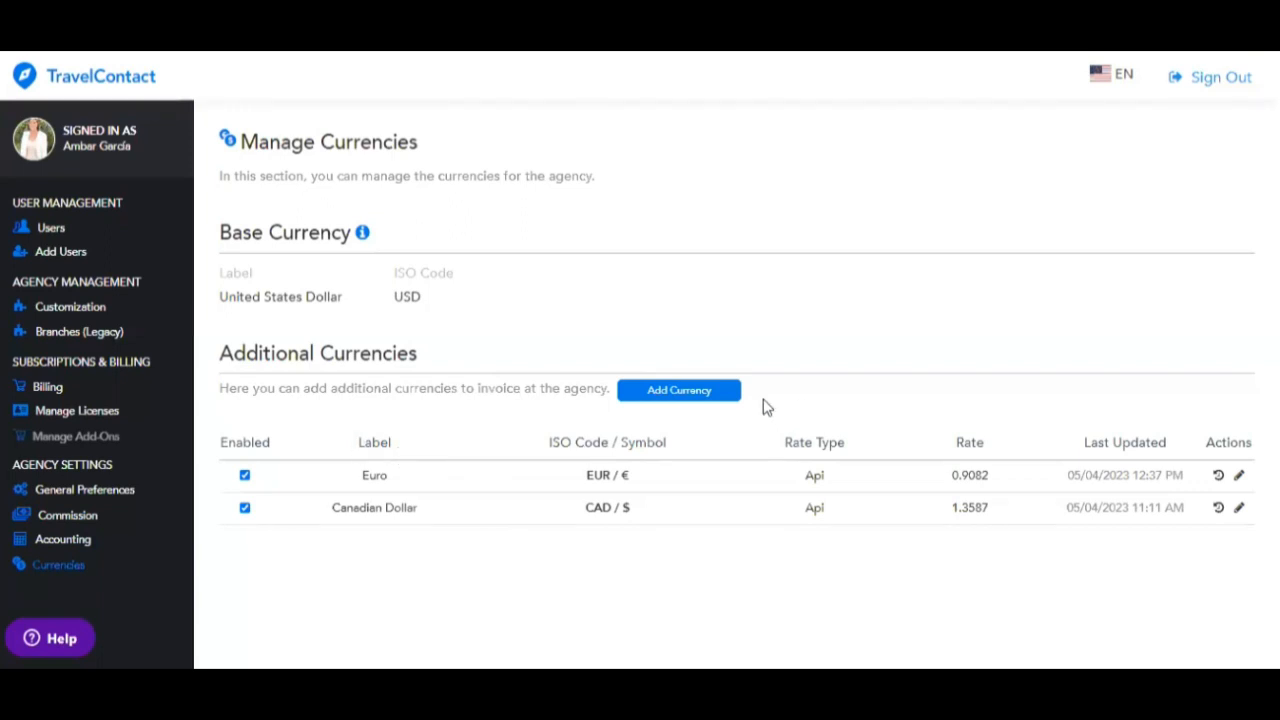
left_click(703, 392)
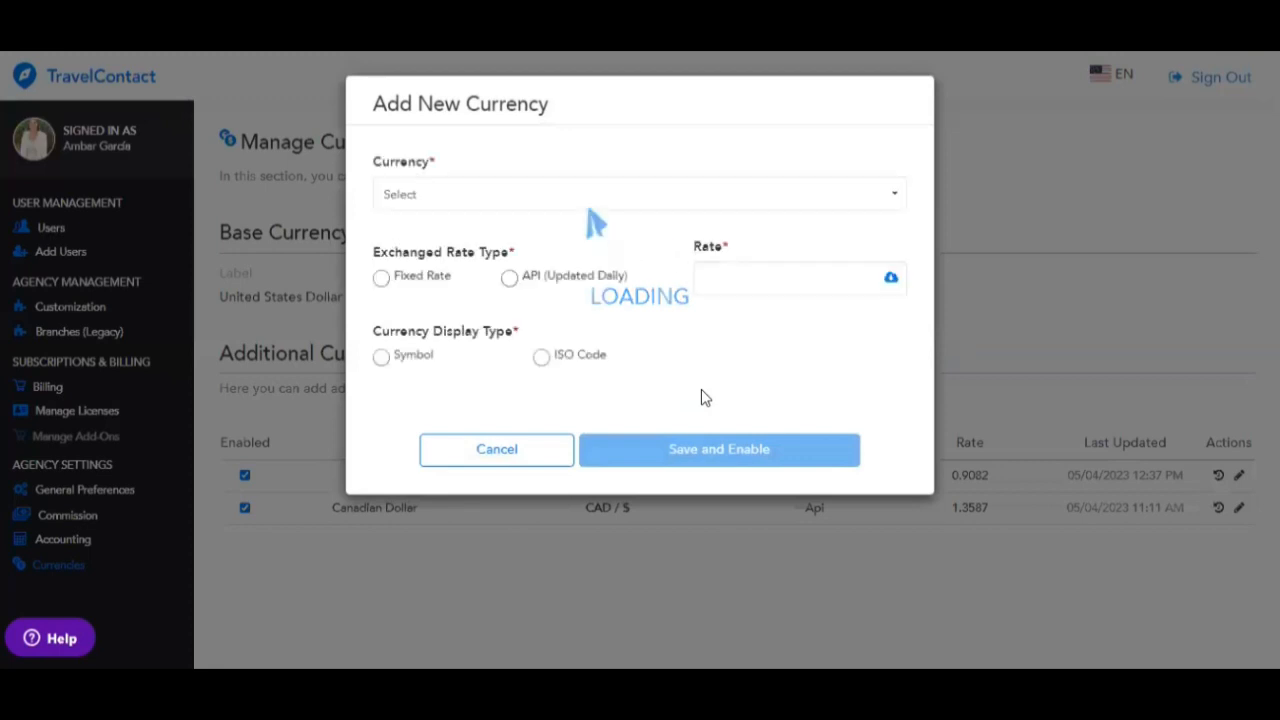
left_click(686, 197)
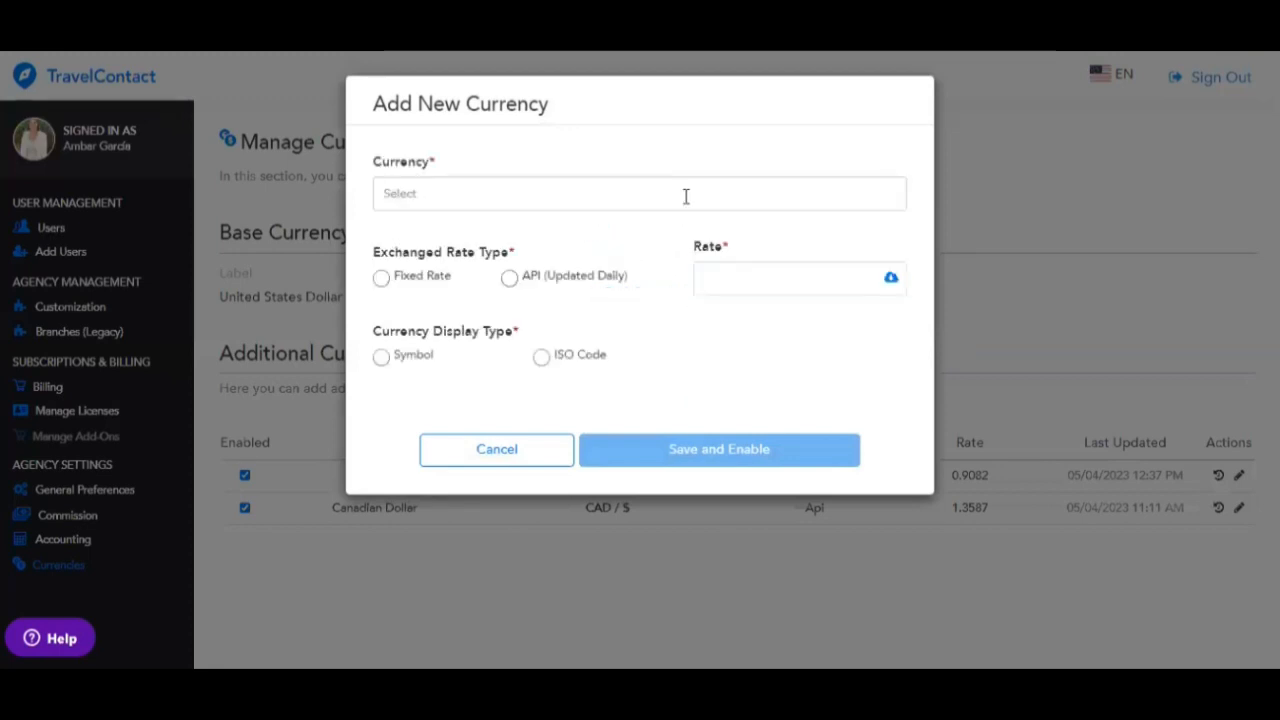
left_click(686, 197)
scroll(566, 329, "down", 1)
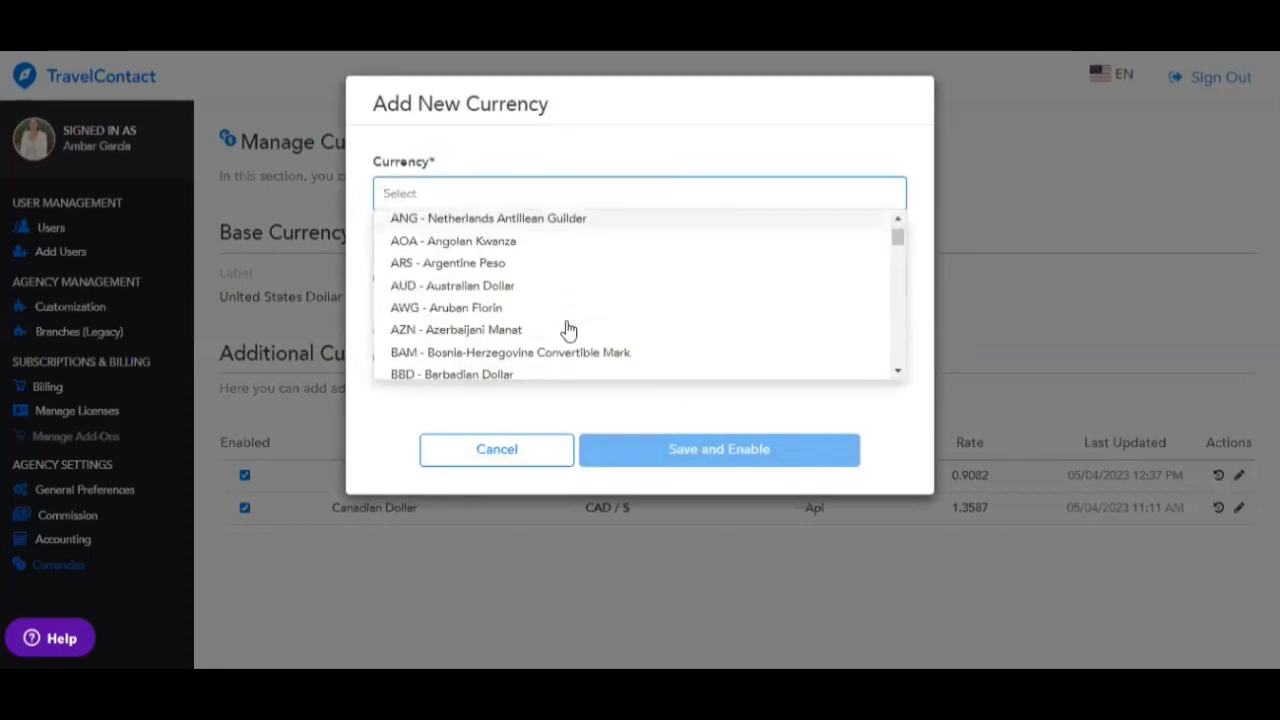
left_click(492, 313)
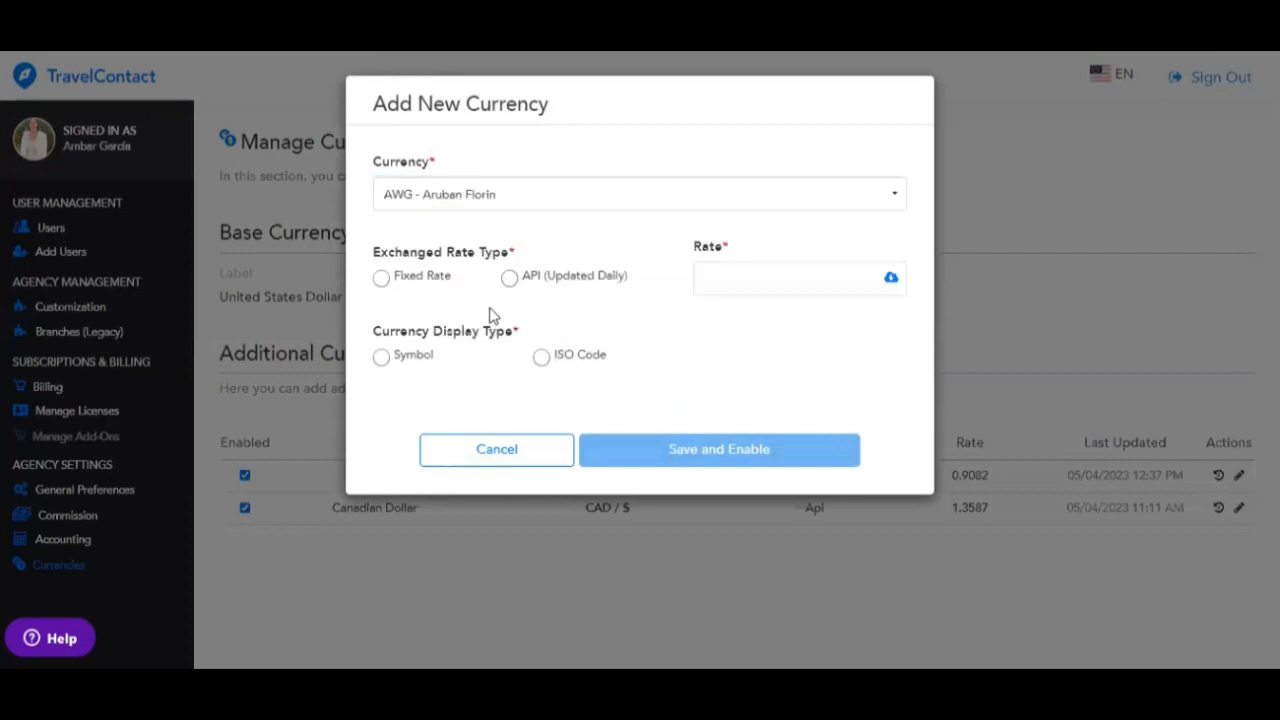
left_click(509, 279)
left_click(386, 364)
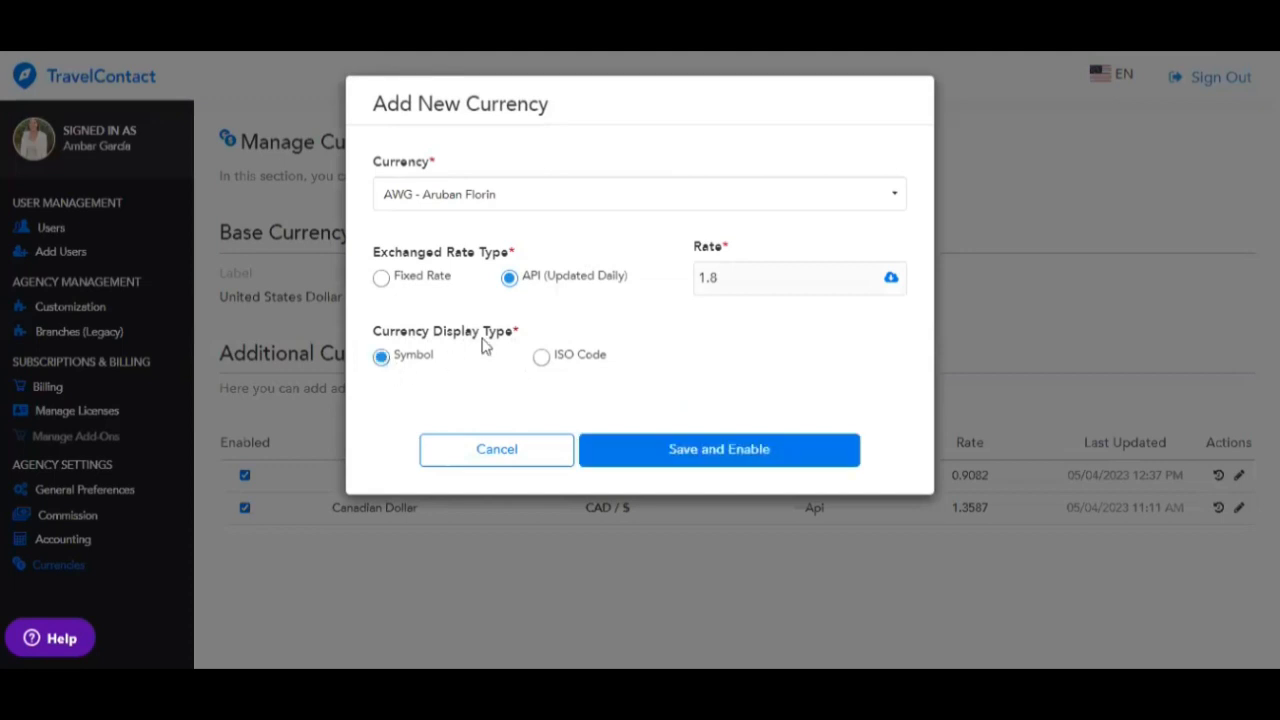
left_click(743, 455)
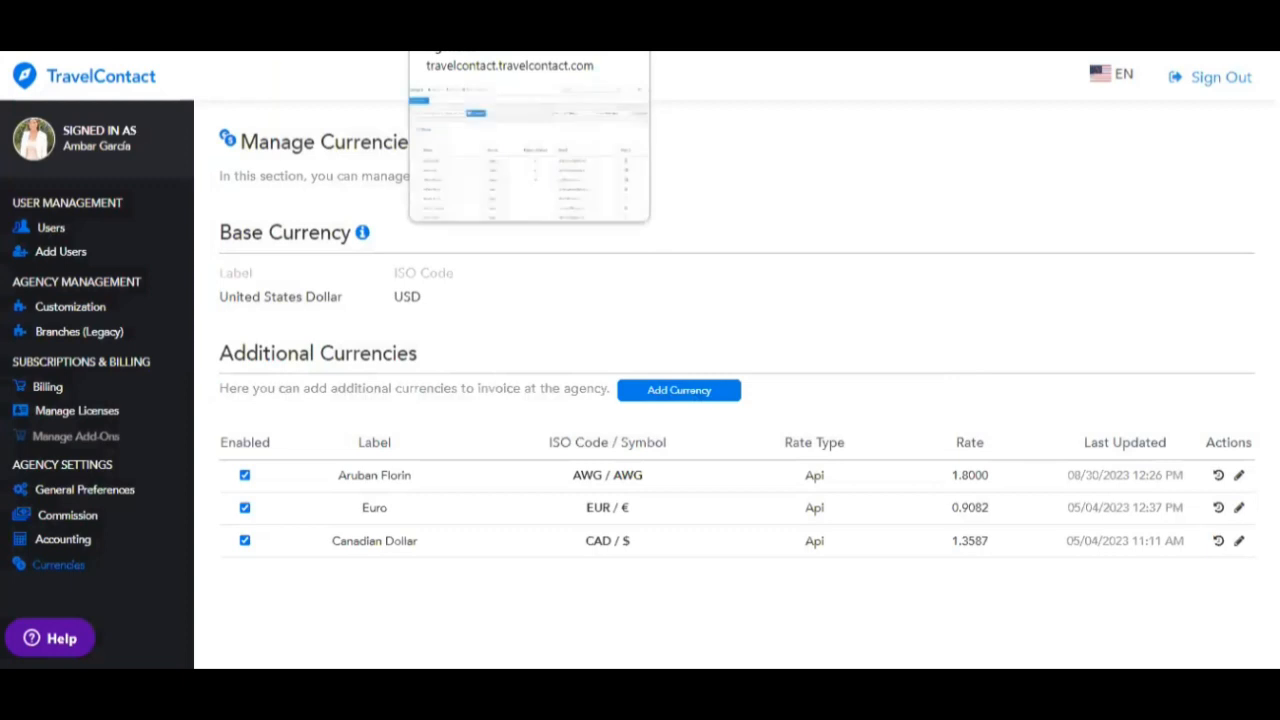
left_click(480, 20)
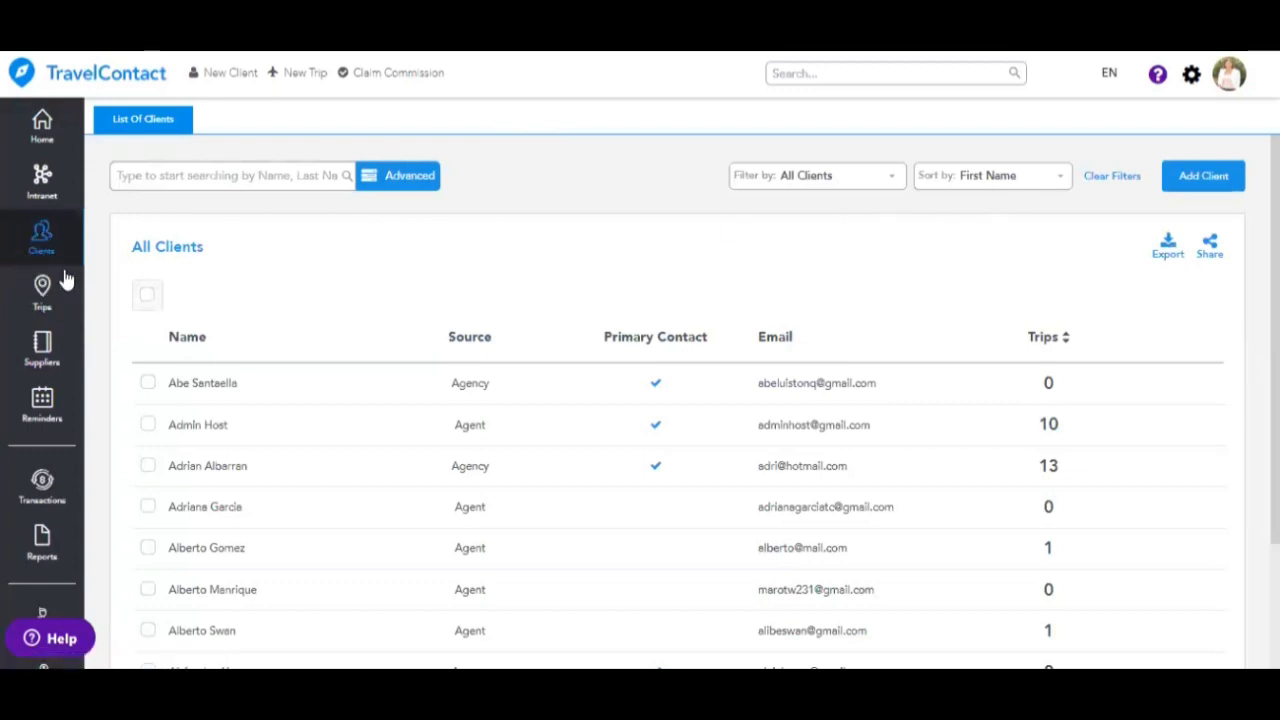
- Set up a custom client export for My Clients and Shared Clients, then cancel at segment filters
left_click(1167, 248)
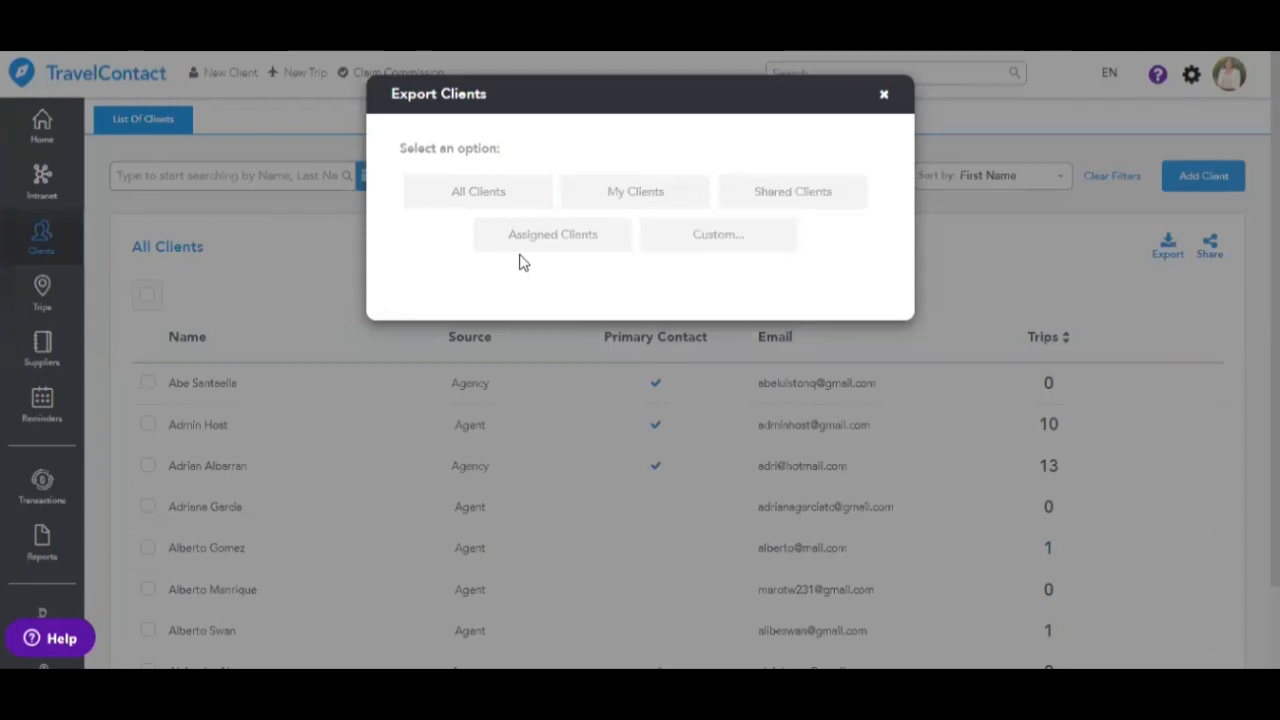
left_click(697, 240)
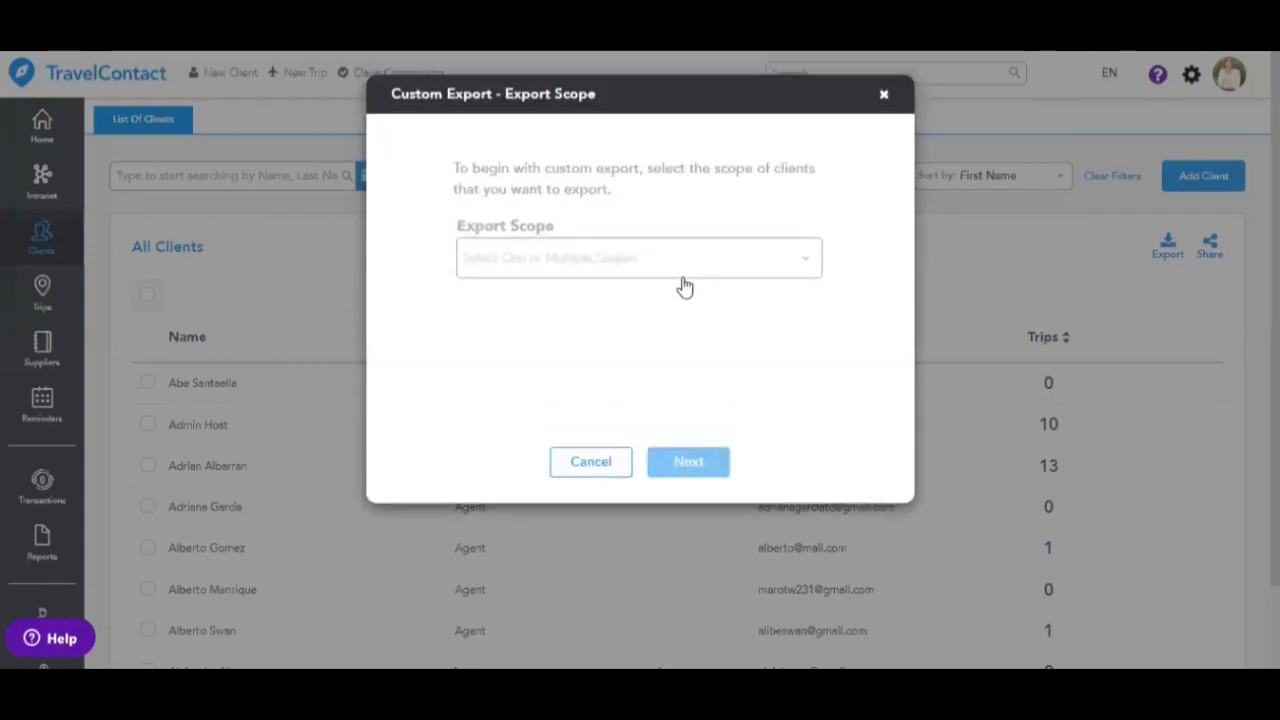
left_click(610, 262)
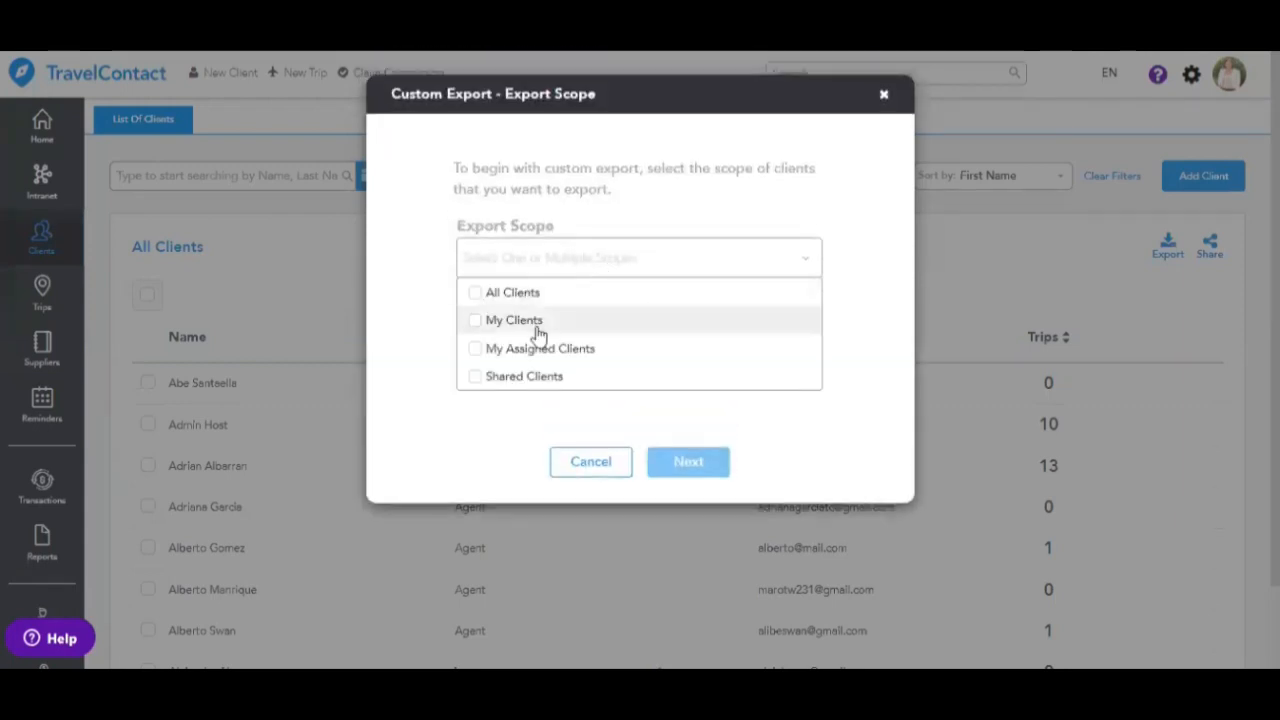
left_click(476, 322)
left_click(476, 376)
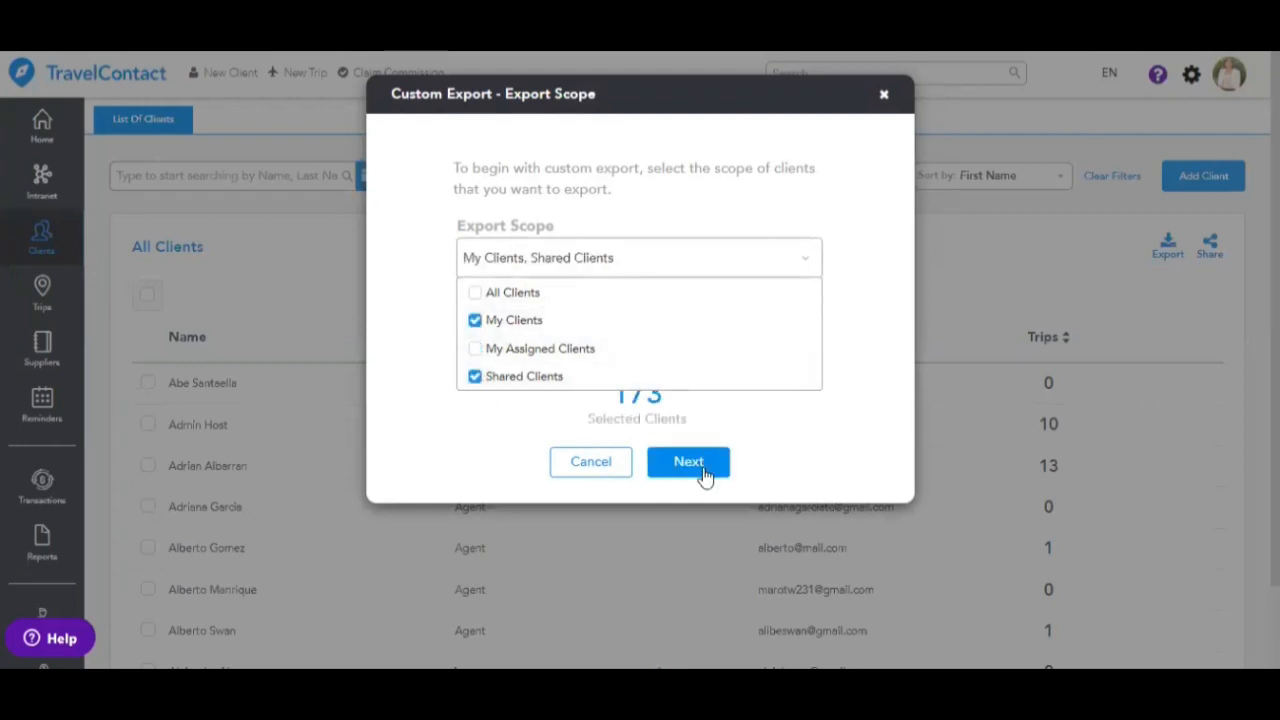
left_click(700, 462)
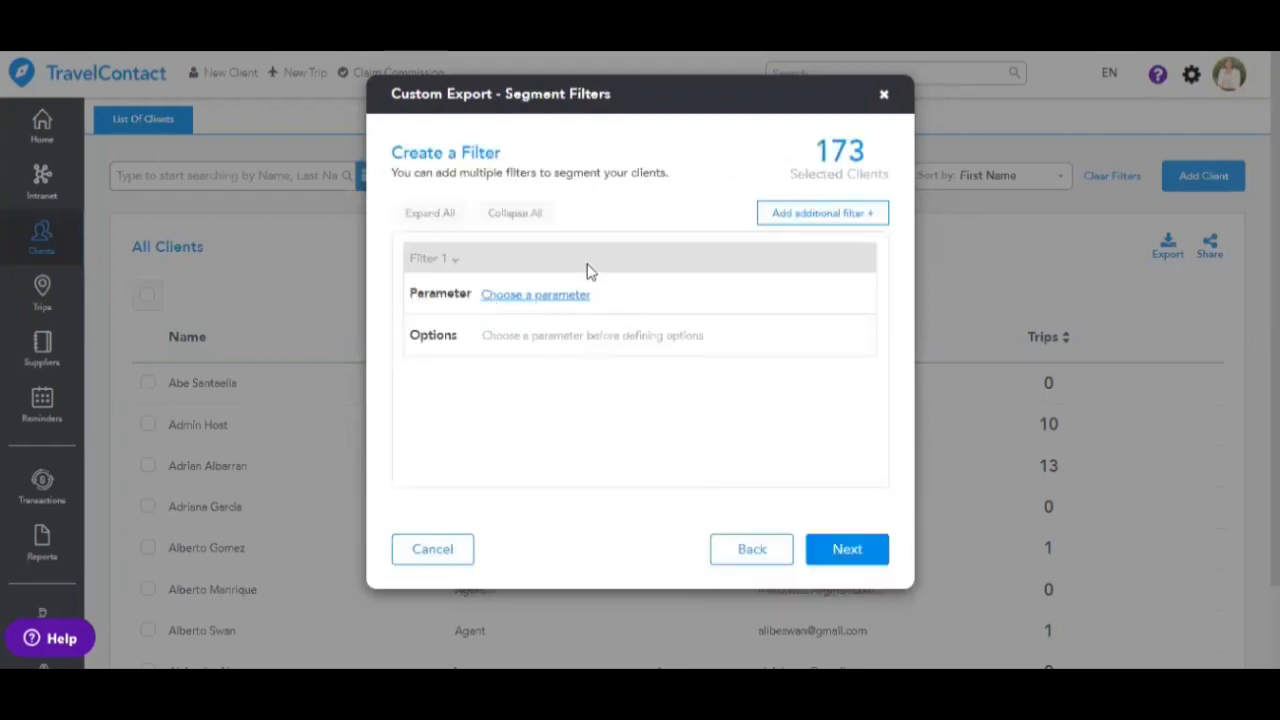
left_click(543, 298)
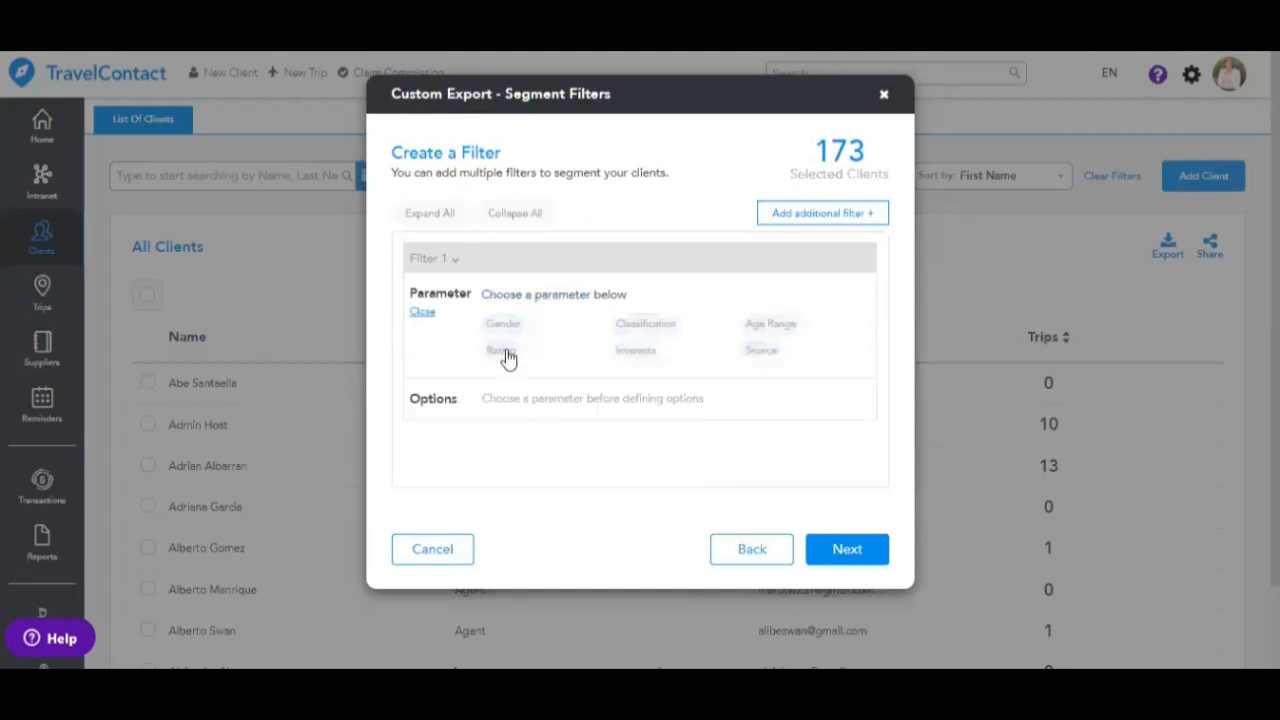
left_click(856, 212)
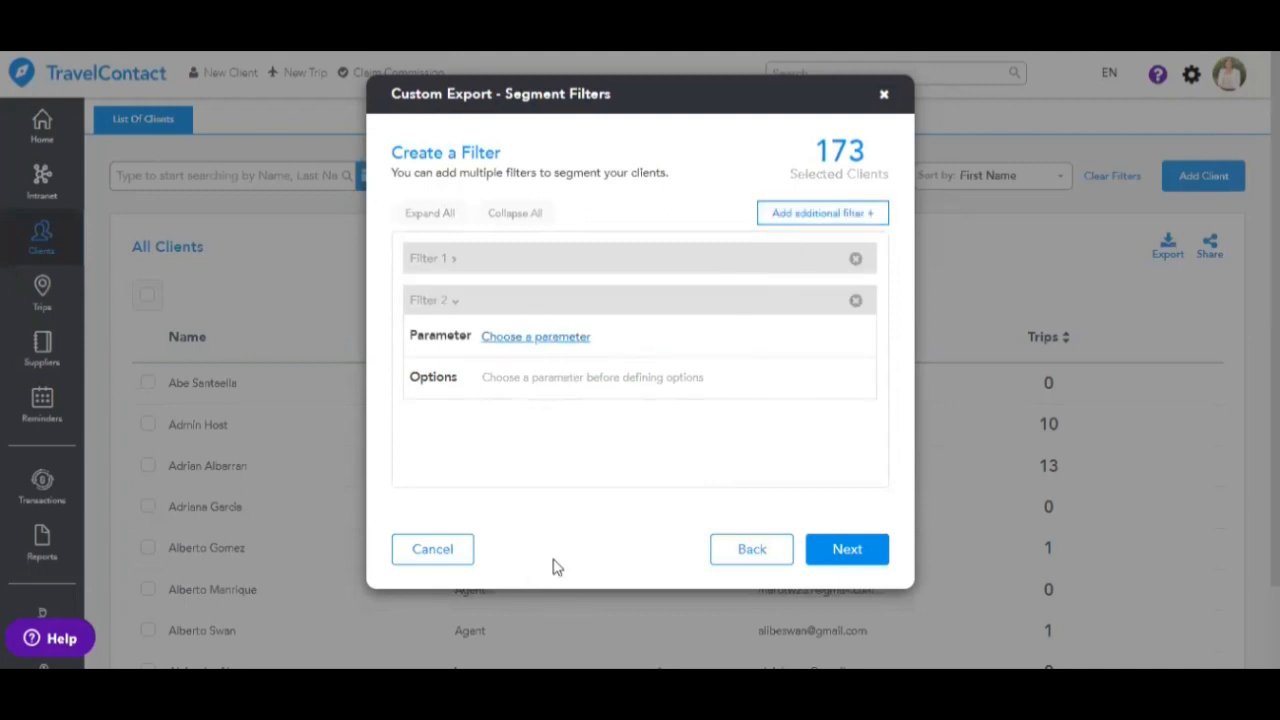
left_click(443, 551)
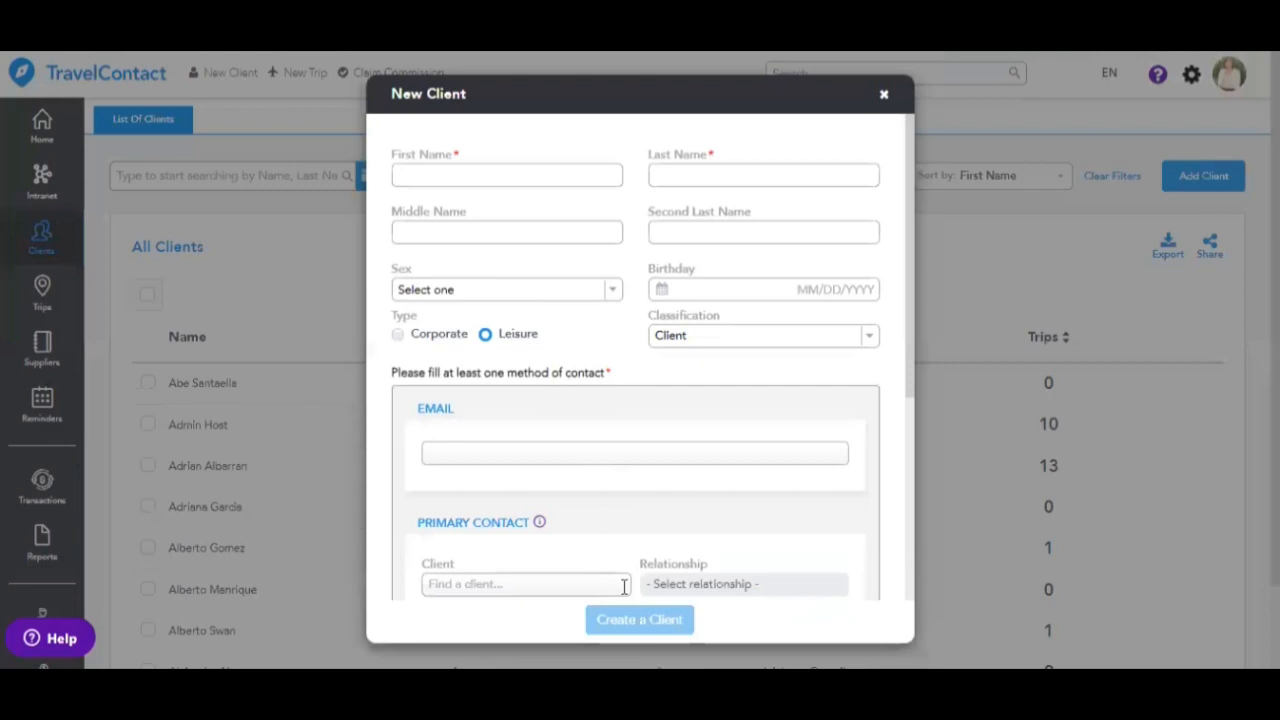
- Enter the new client's first name, last name and email address
left_click(513, 176)
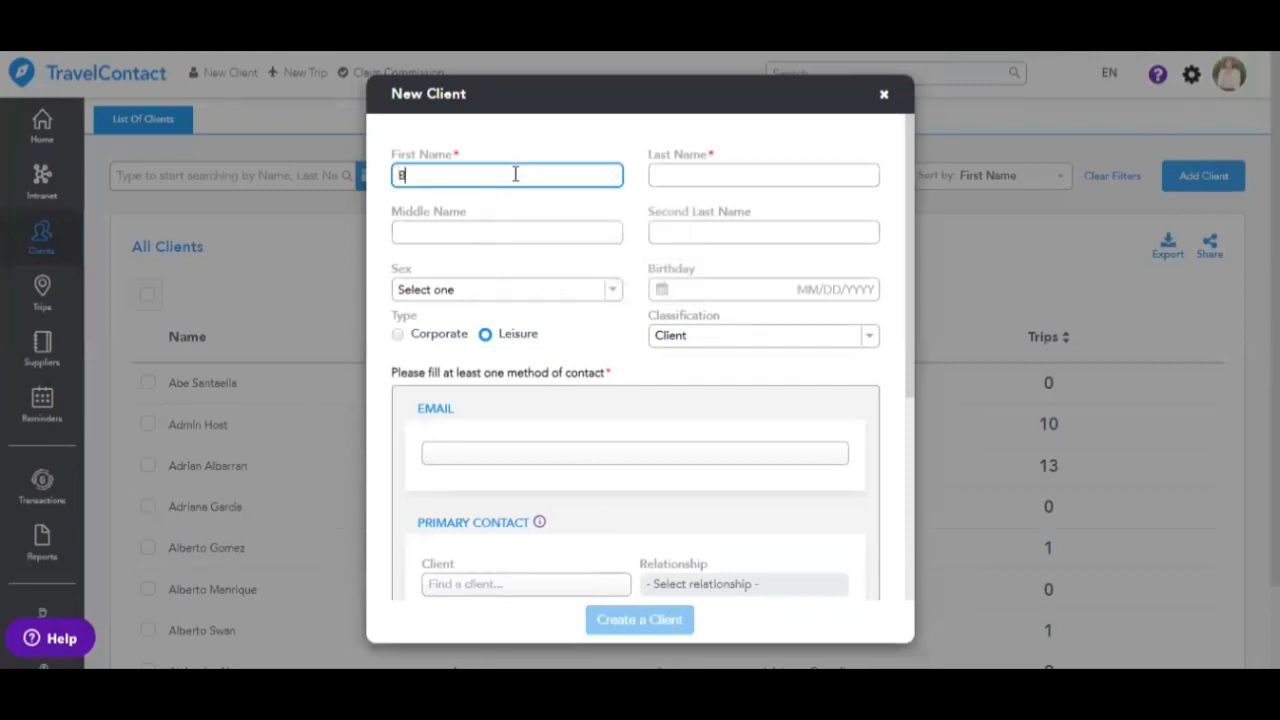
left_click(714, 171)
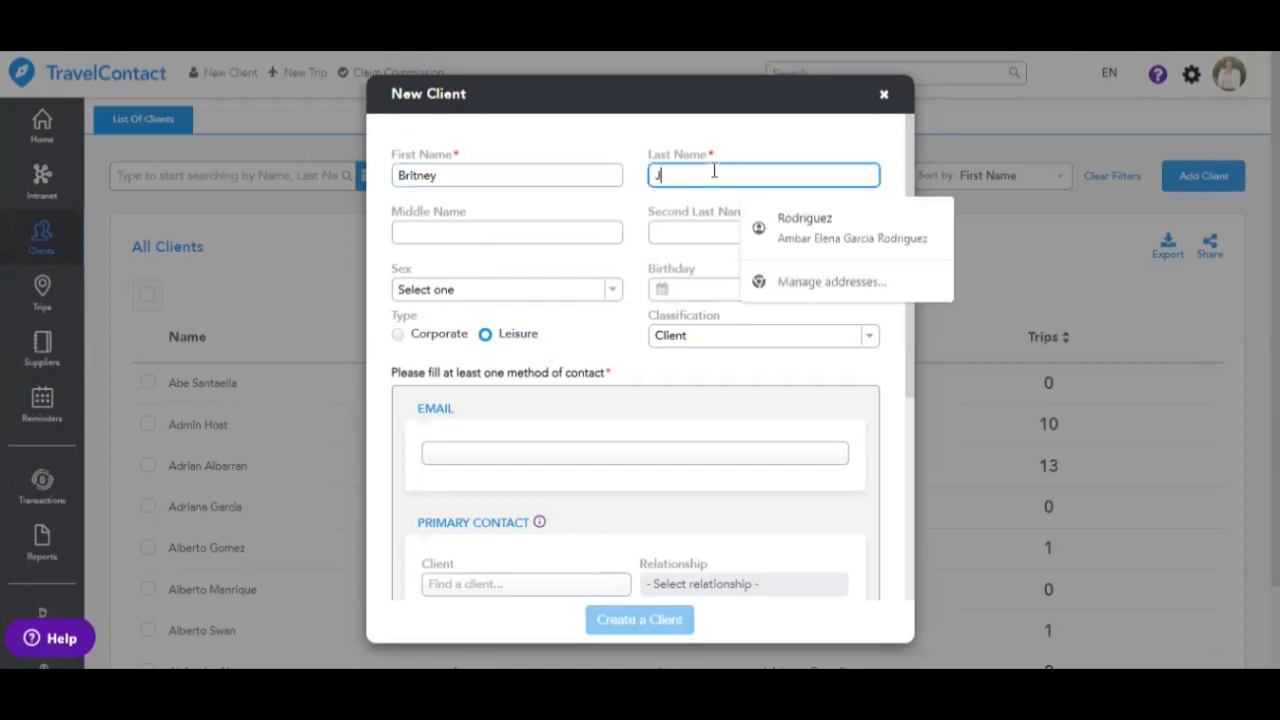
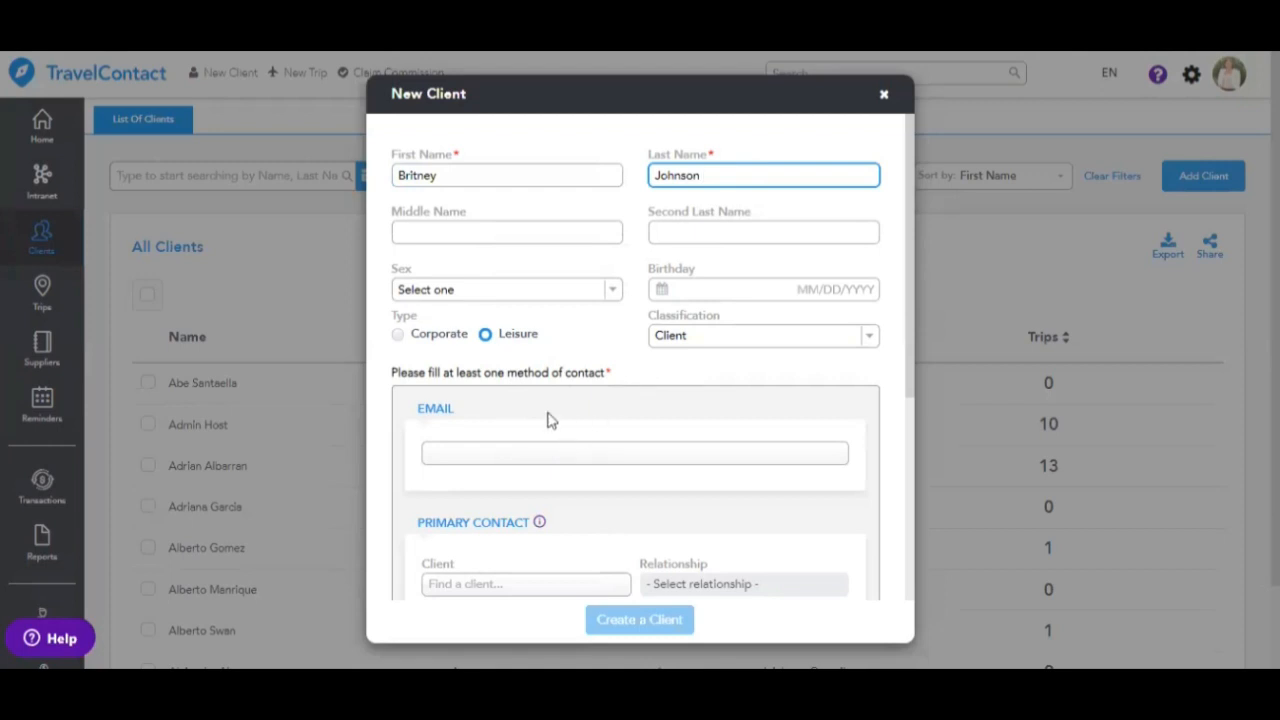
left_click(466, 157)
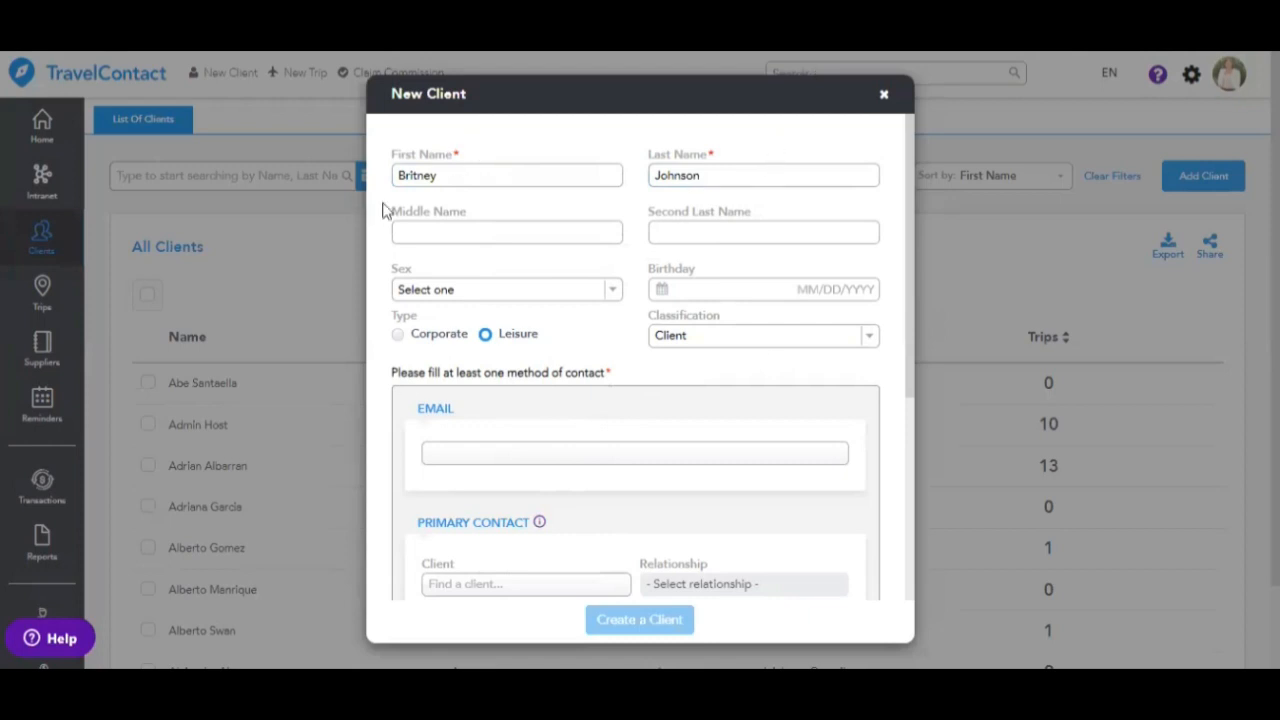
left_click(481, 451)
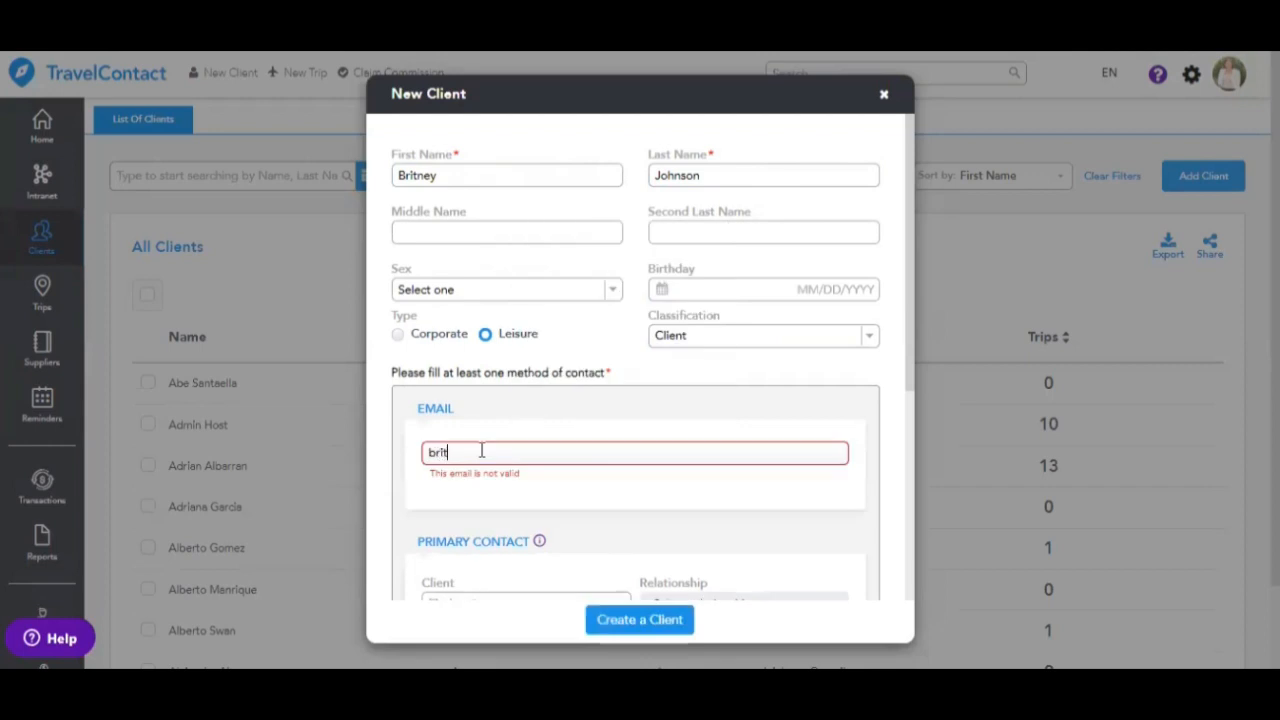
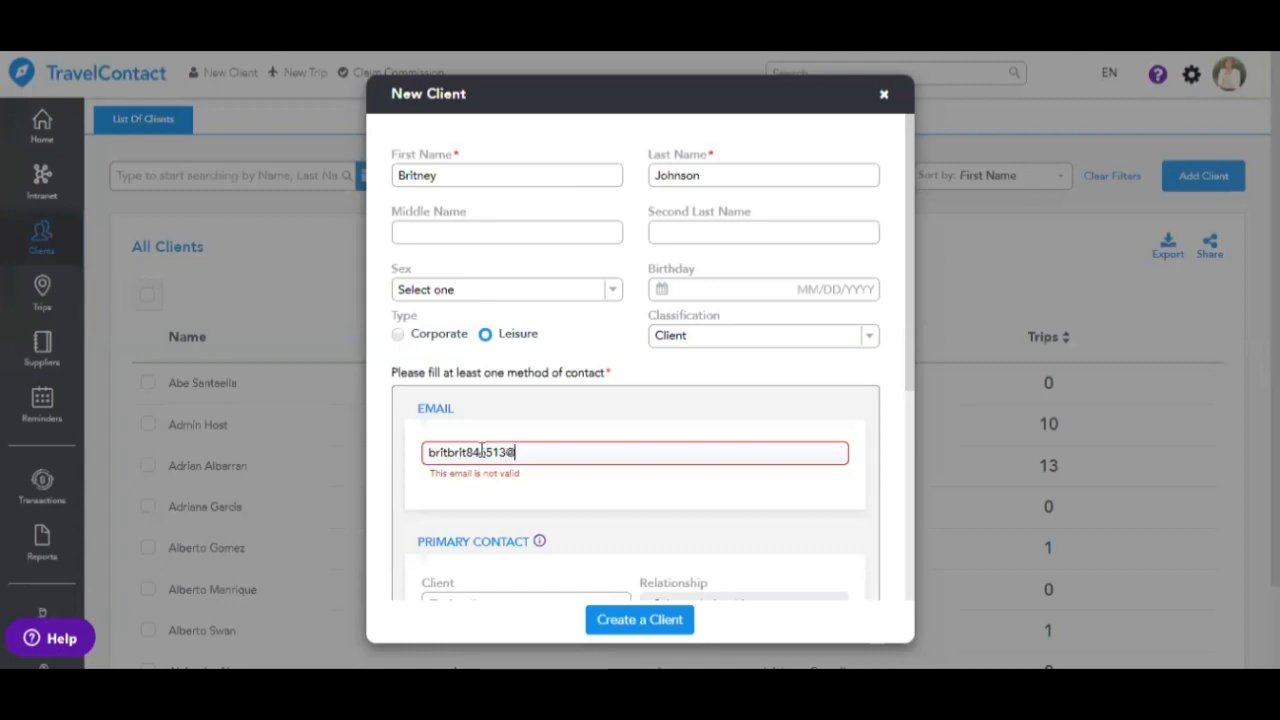
- Mark the client as not agency property, assign another agent as owner, and create it
scroll(549, 503, "down", 3)
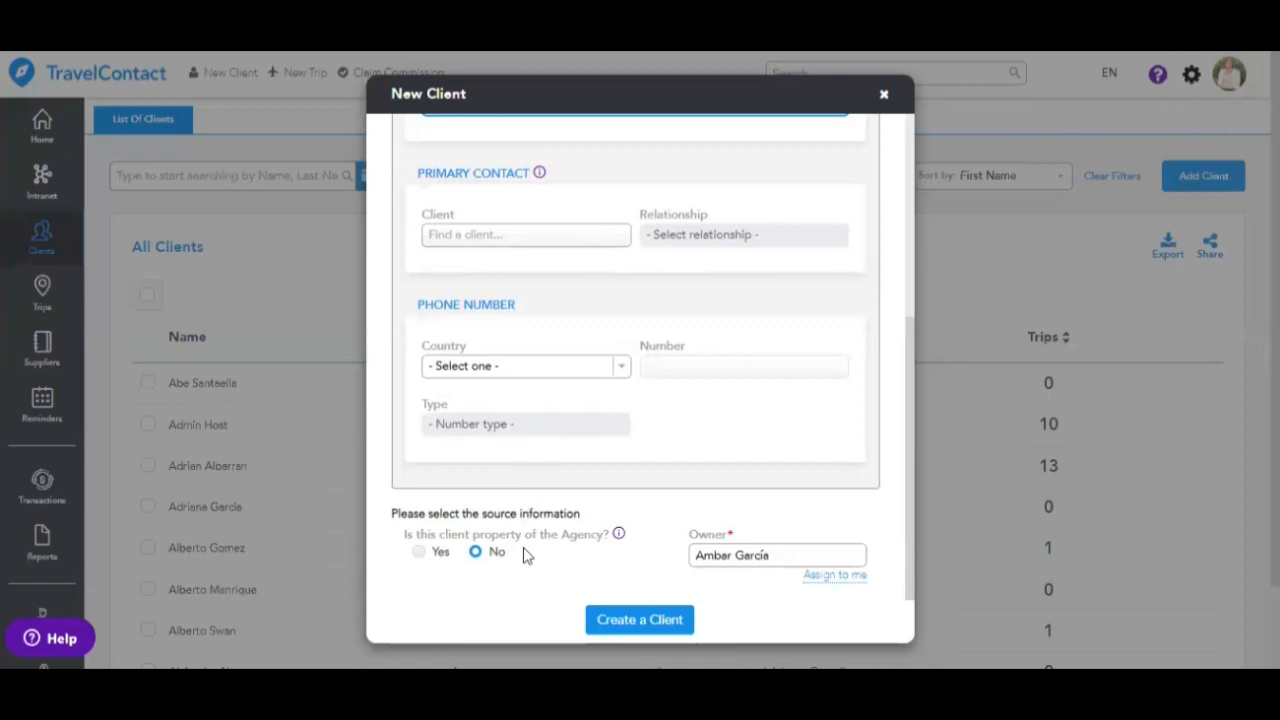
left_click(418, 552)
scroll(503, 528, "down", 1)
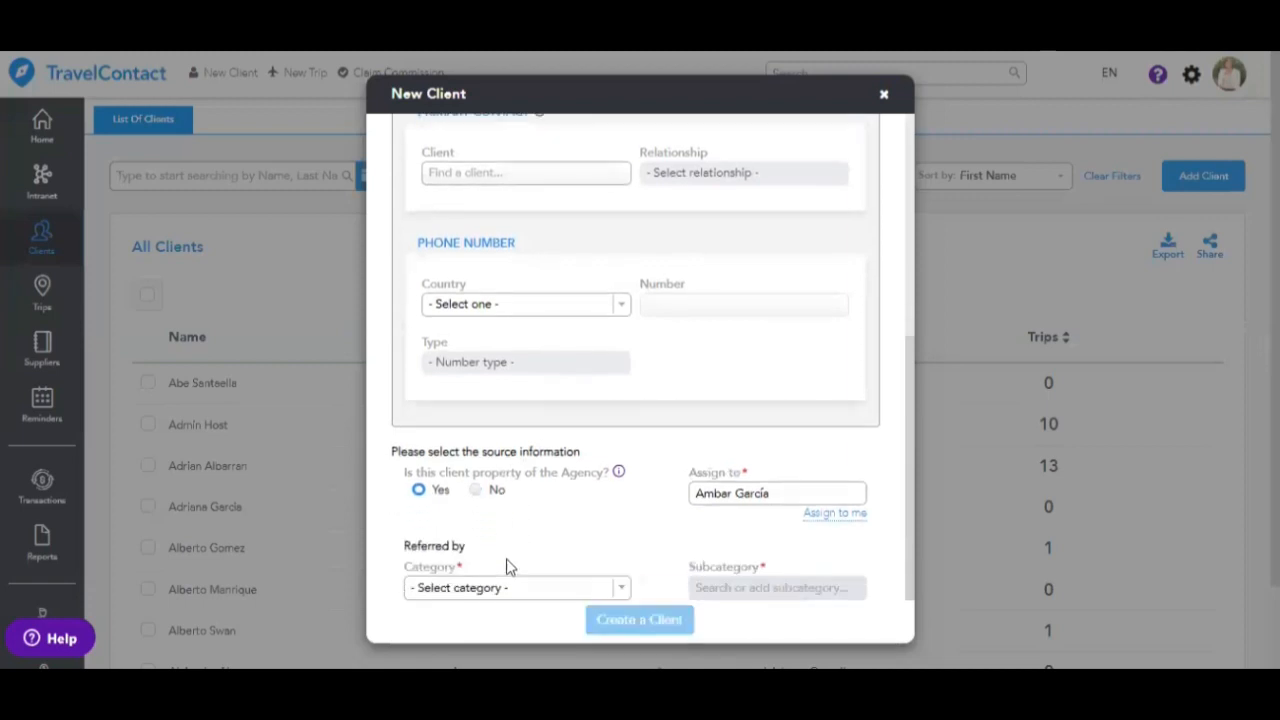
left_click(476, 491)
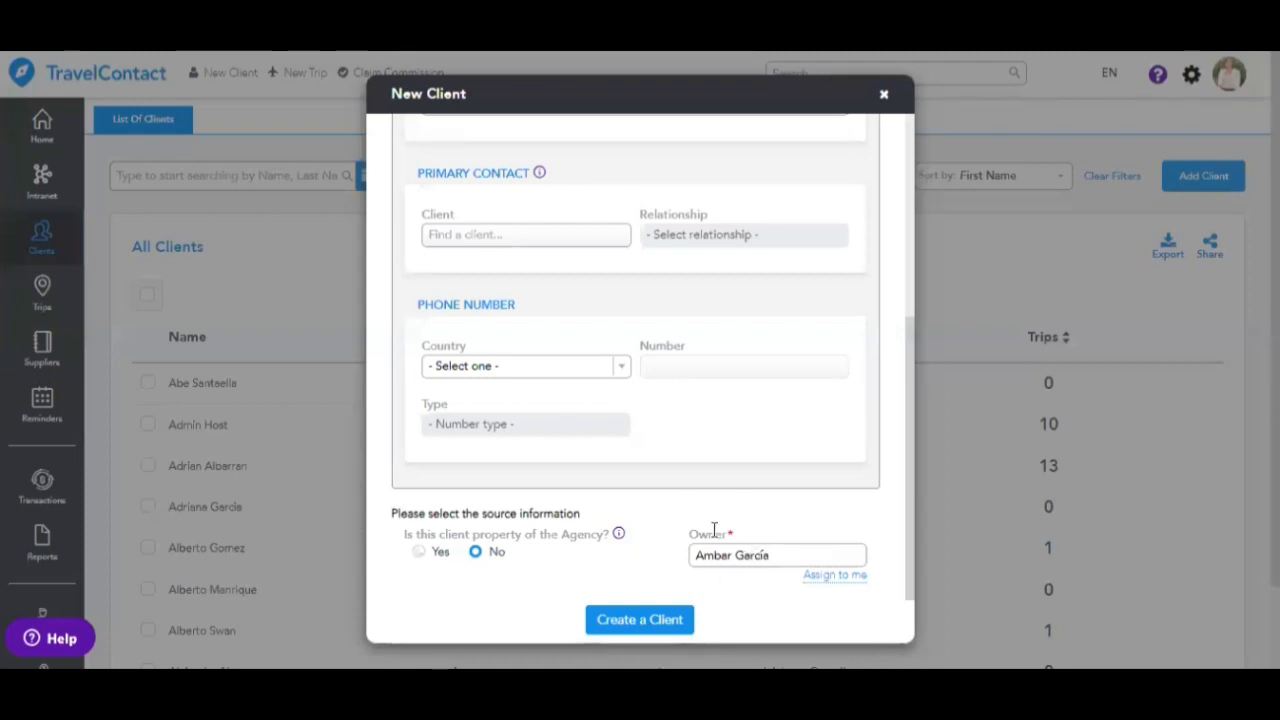
left_click_drag(787, 559, 589, 560)
type("veronica")
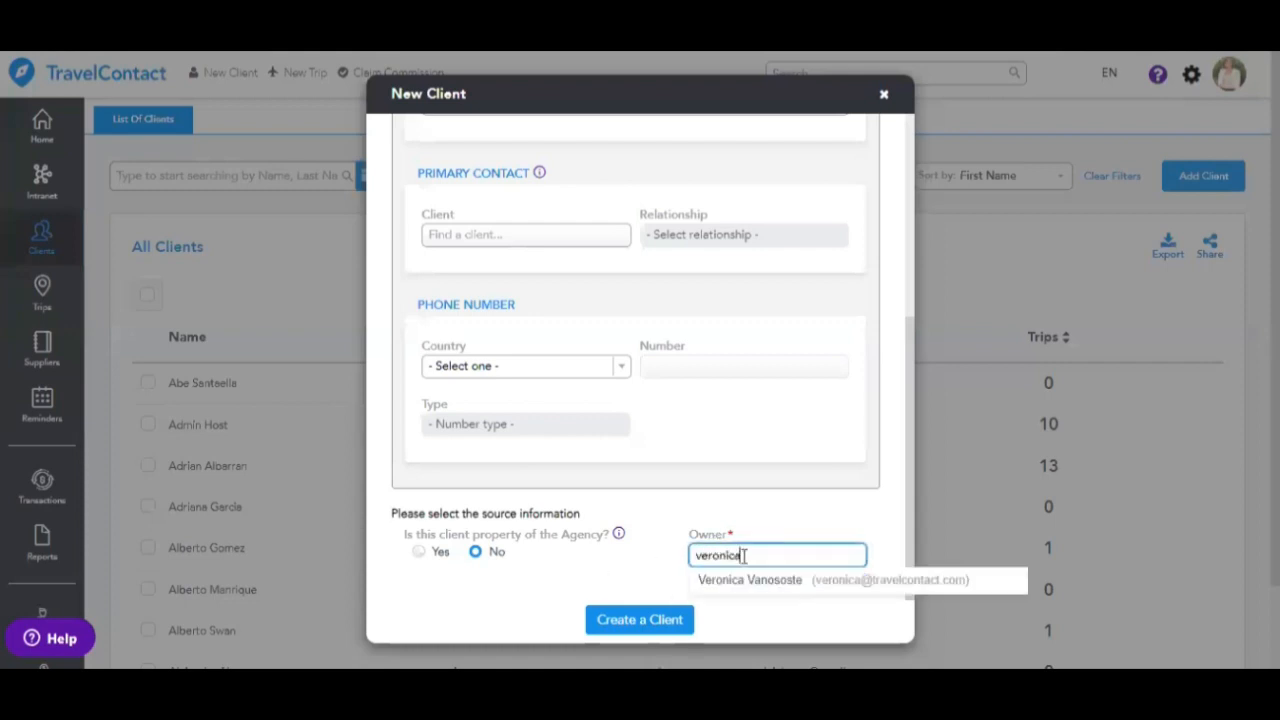
left_click(742, 582)
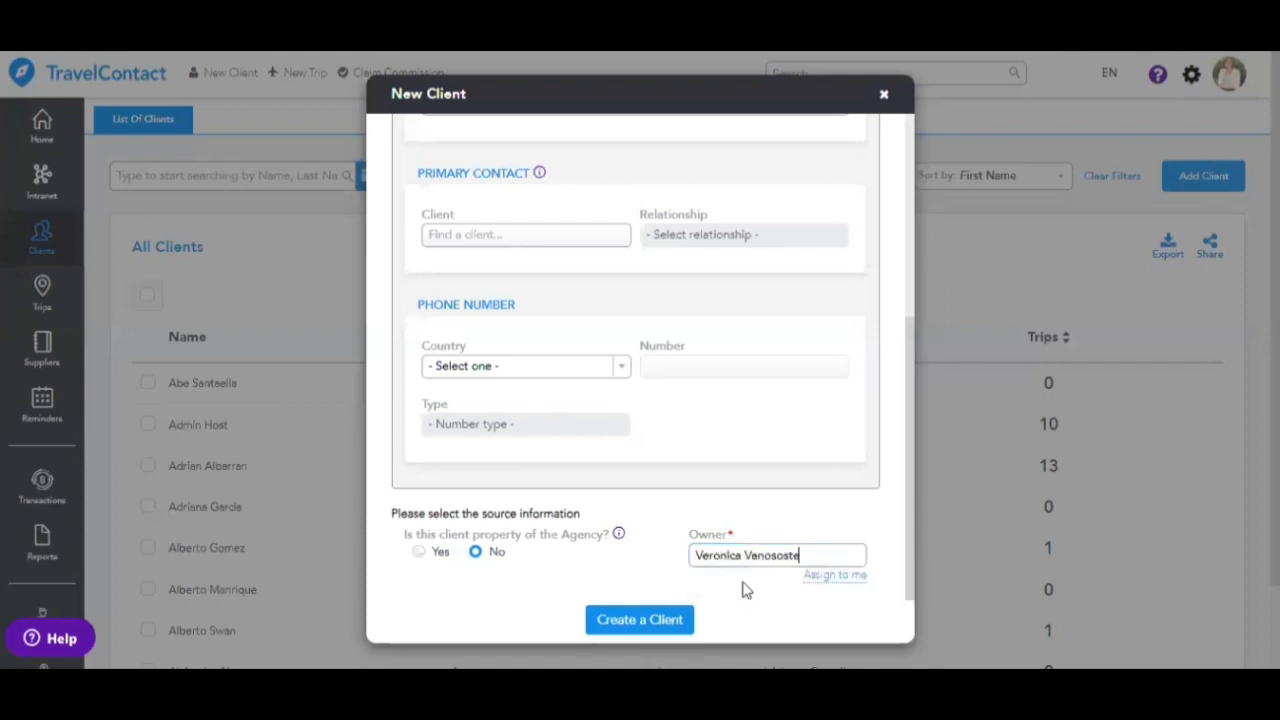
left_click(672, 622)
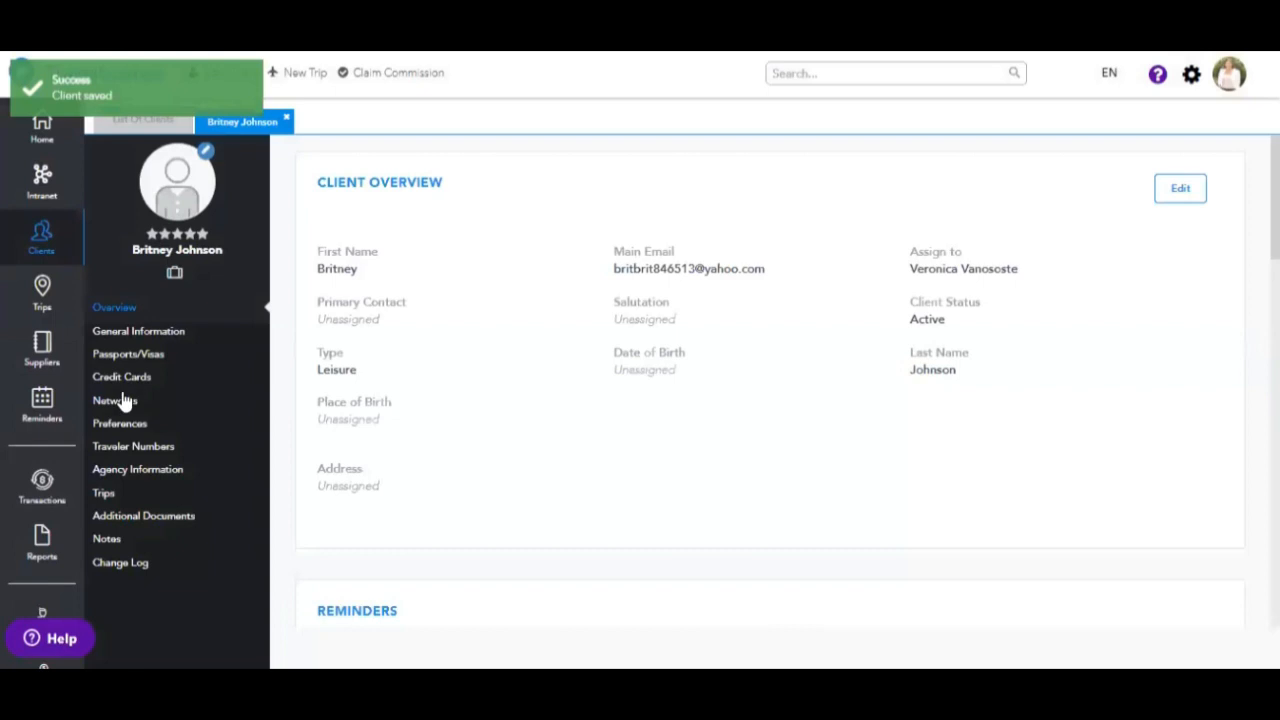
- Start a new trip named 'Admin Bahamas Webinar'
left_click(41, 300)
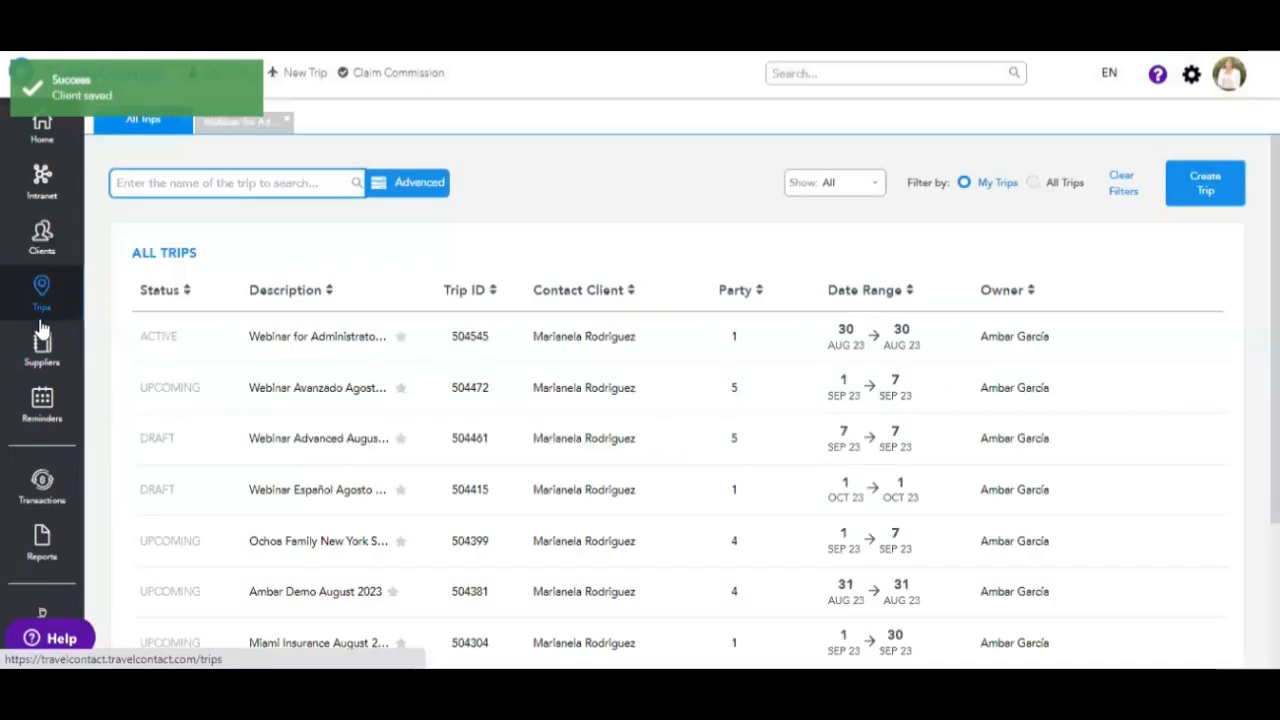
left_click(311, 74)
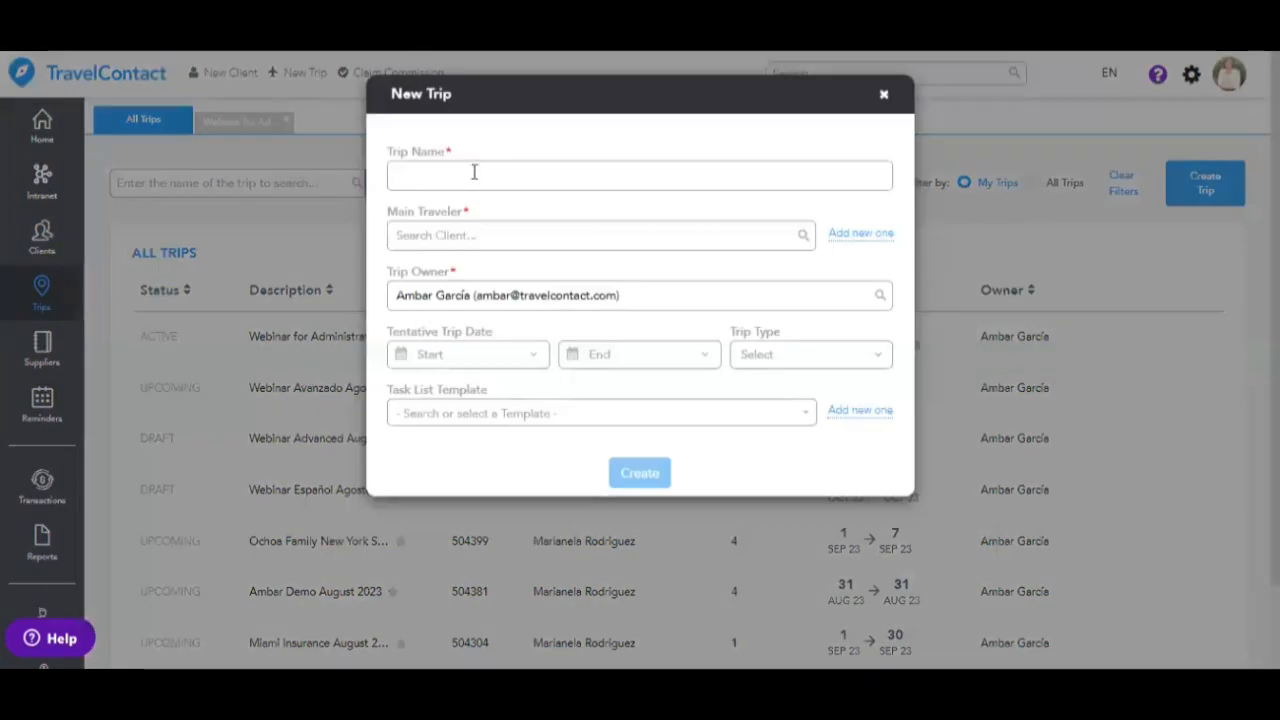
left_click(460, 176)
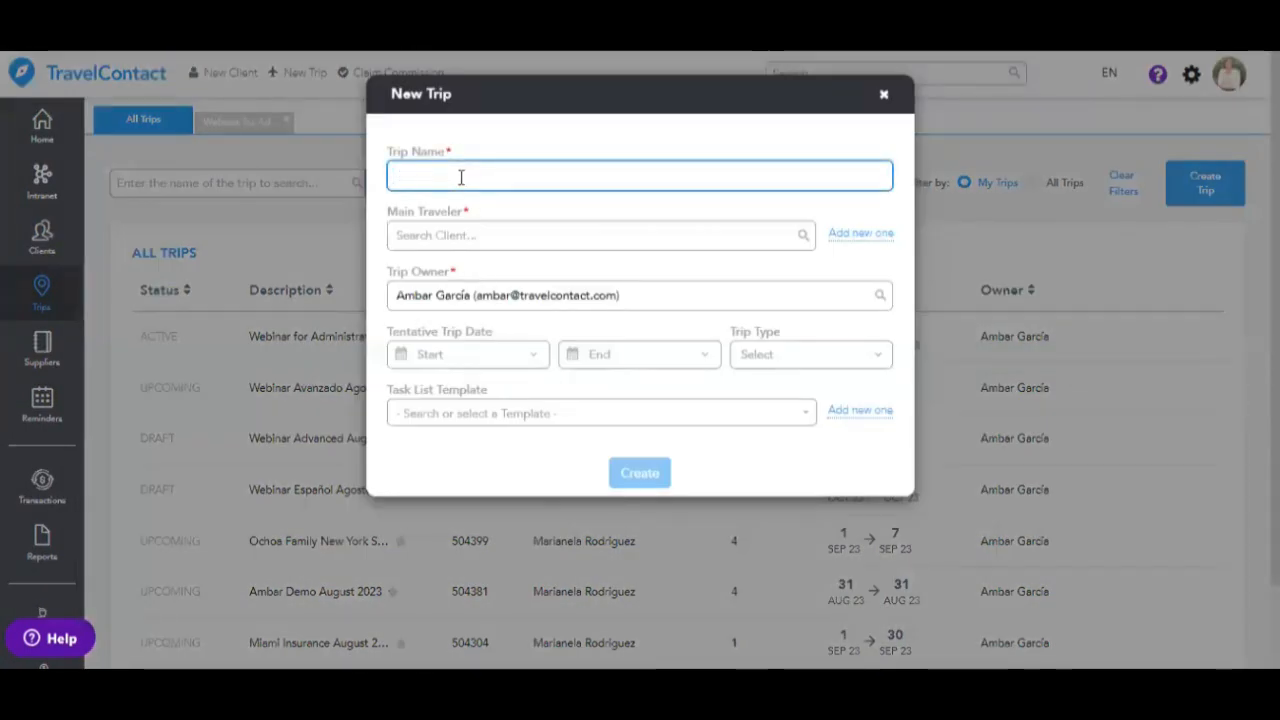
type("Admin Bahamas")
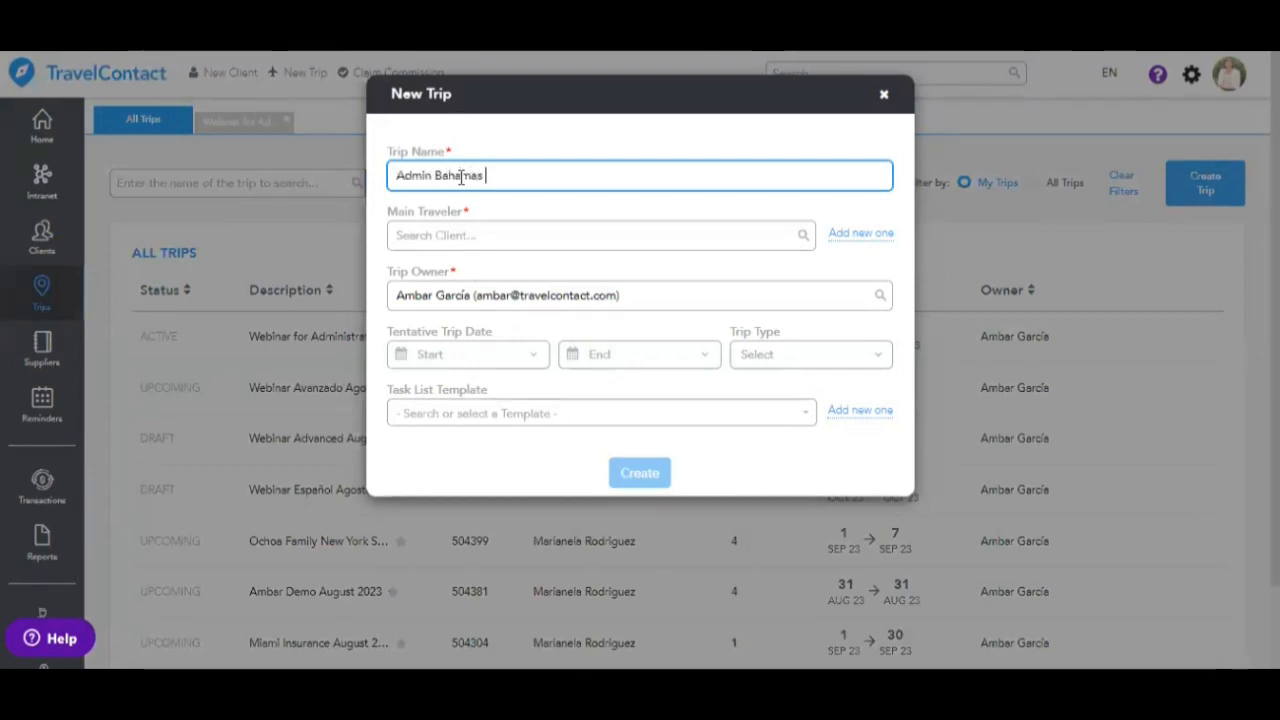
type(" Webinar")
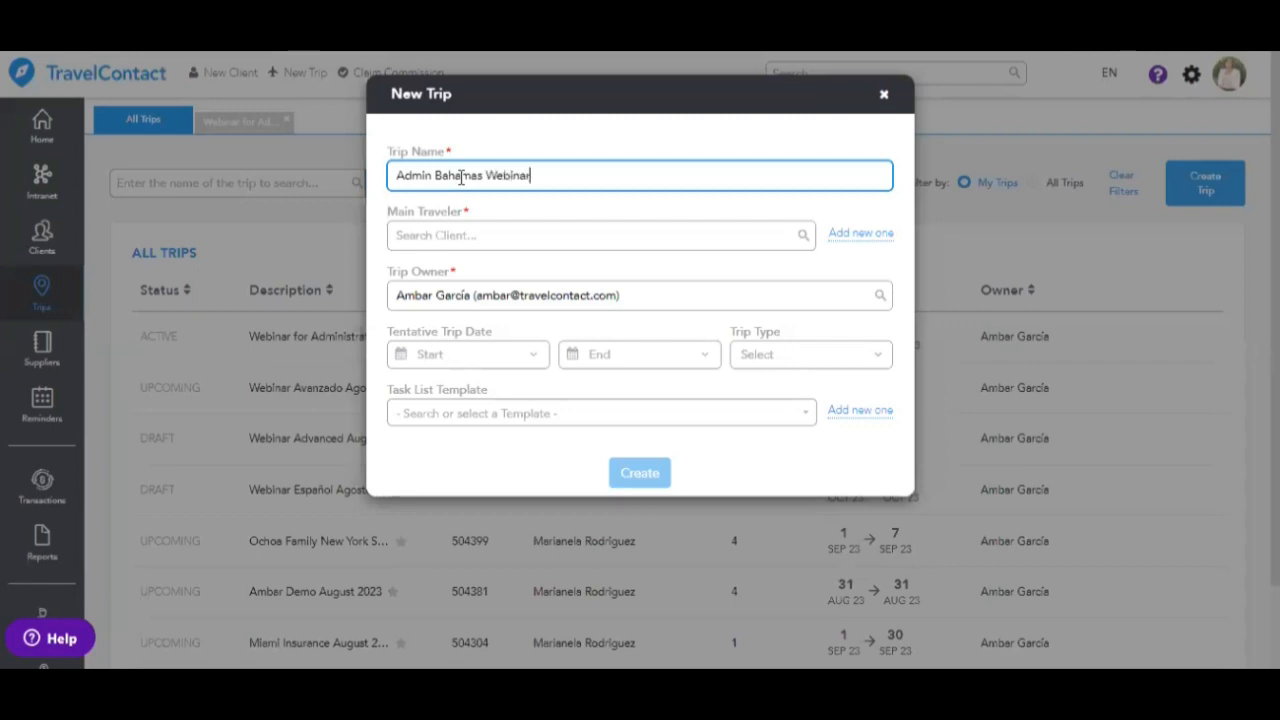
- Choose the main traveler client, reassign the trip owner to another agent, and create the trip
left_click(431, 237)
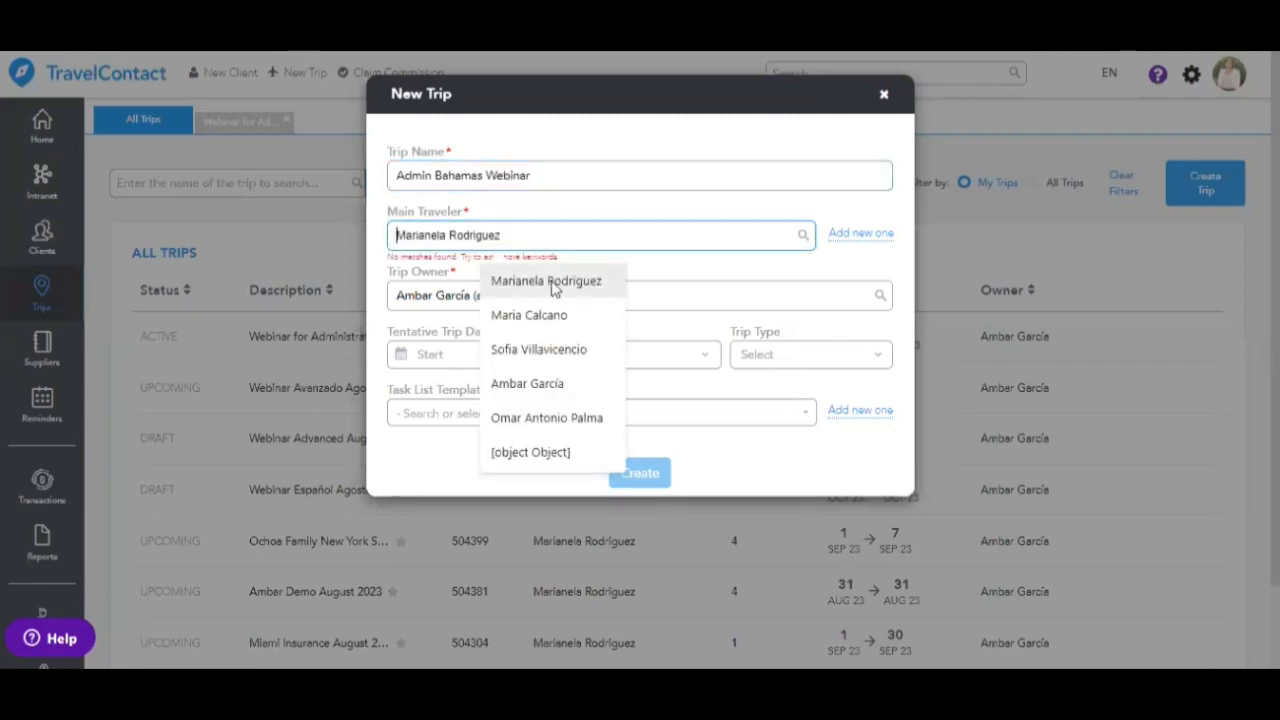
left_click(520, 281)
left_click(483, 320)
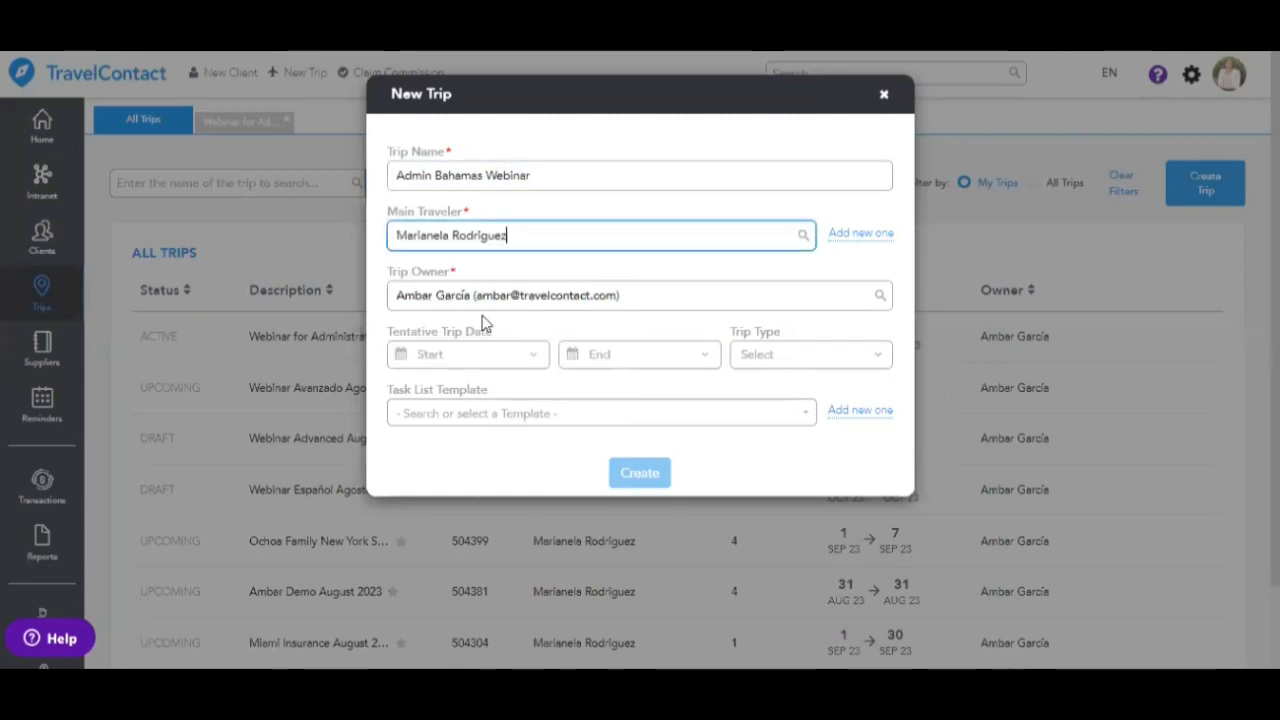
left_click(628, 323)
left_click_drag(612, 323, 374, 336)
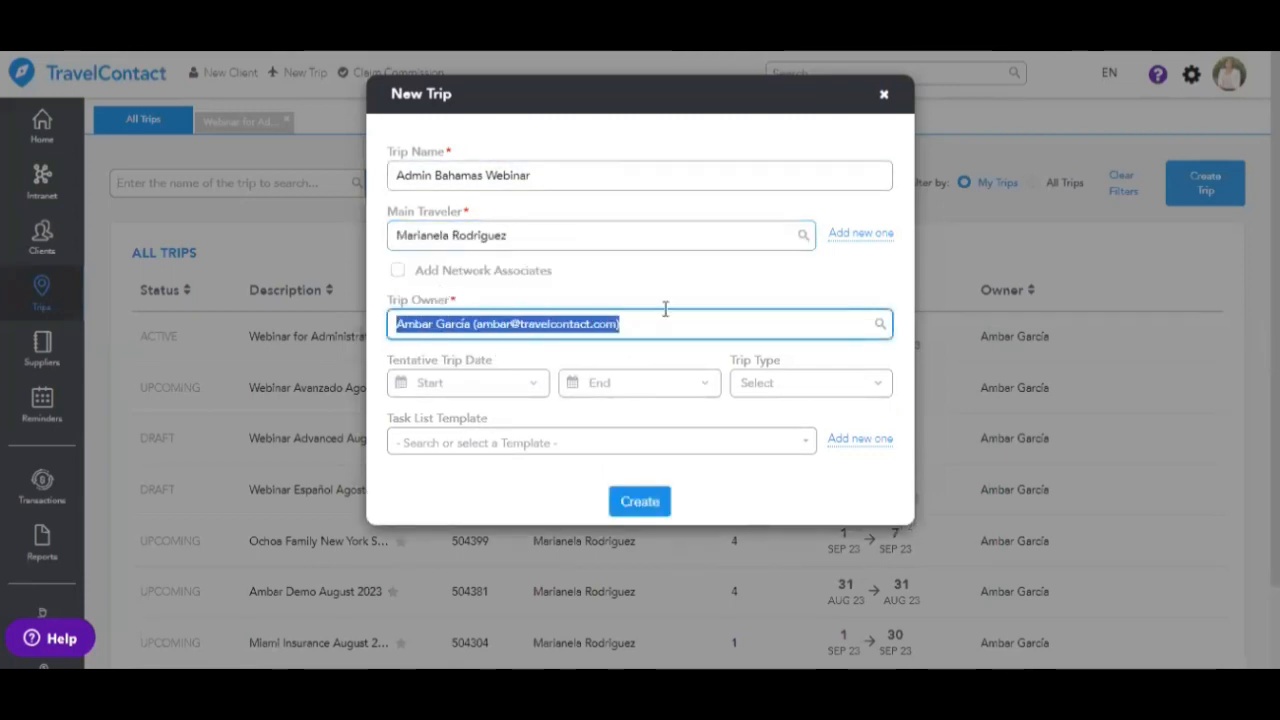
type("veronica")
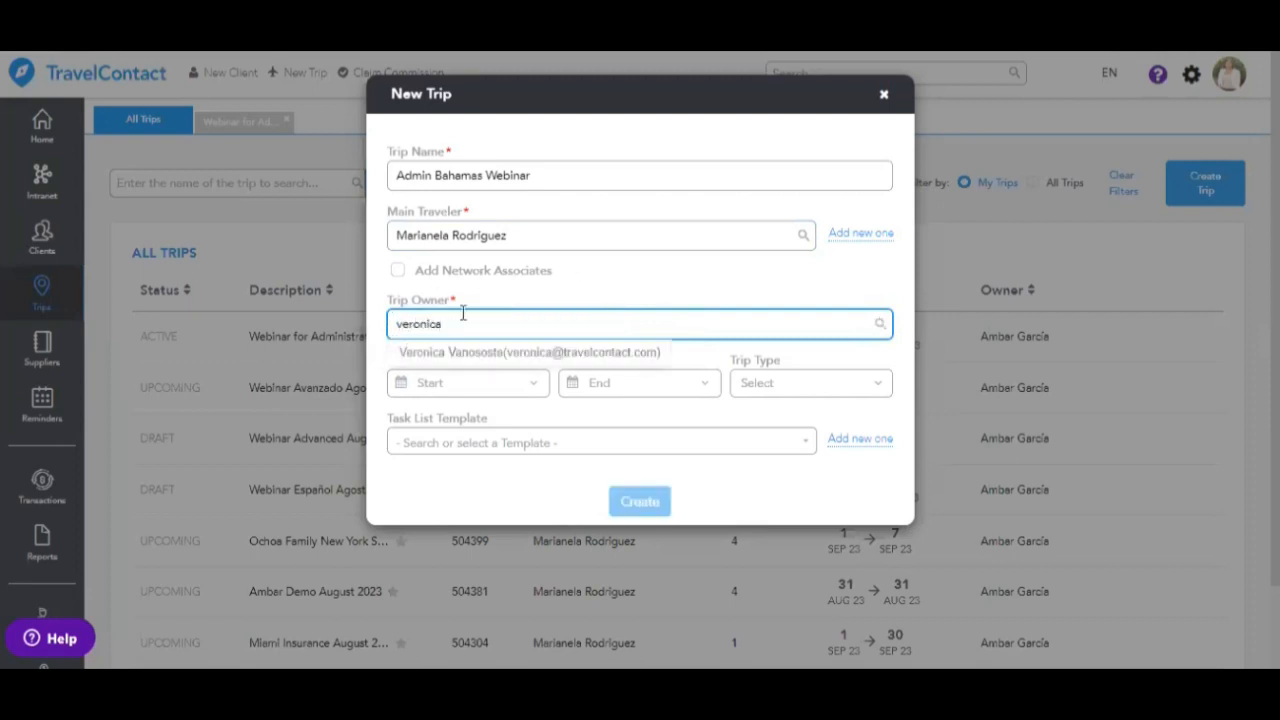
left_click(485, 352)
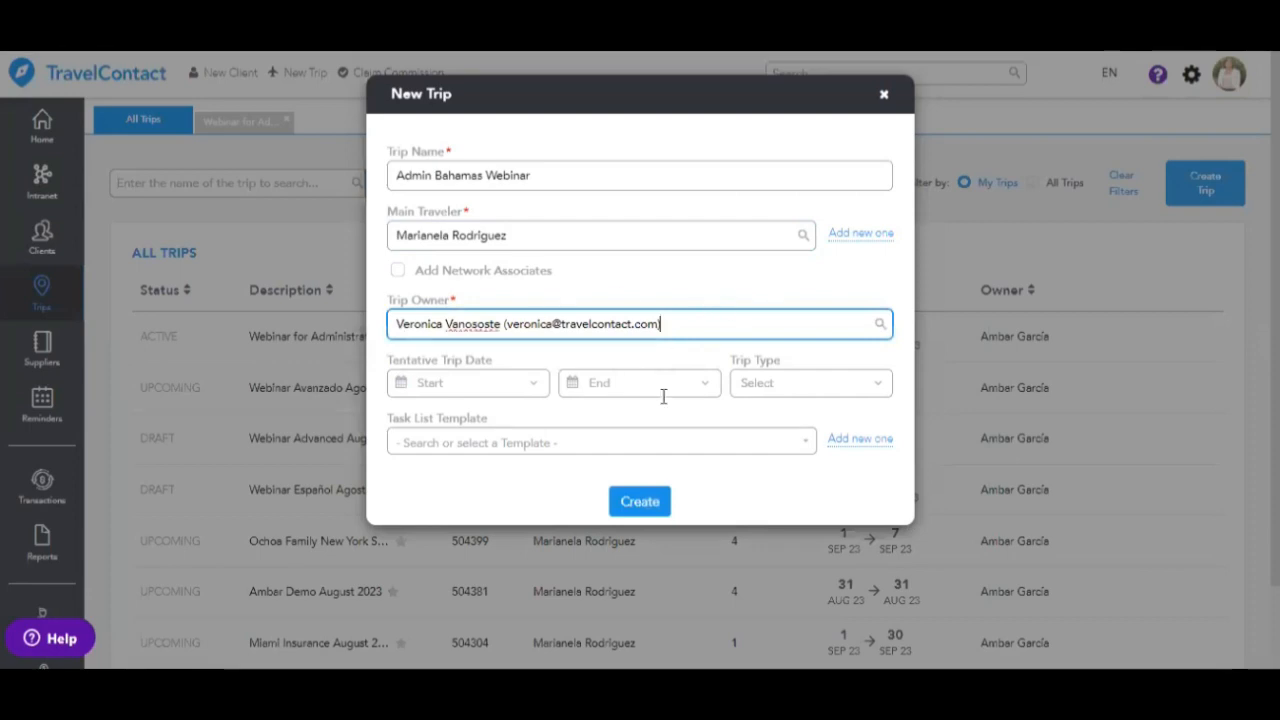
left_click(652, 518)
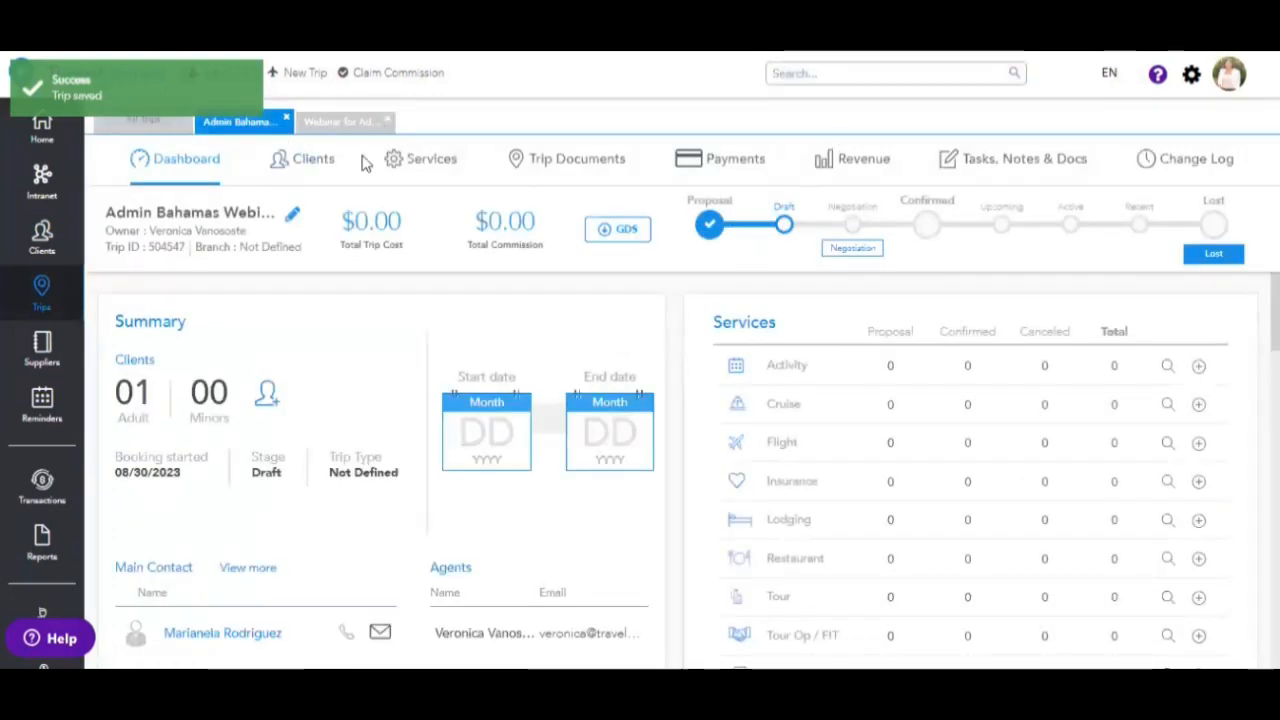
- Close the Admin Bahamas trip, zoom out, and open the Webinar for Administrators trip
left_click(287, 119)
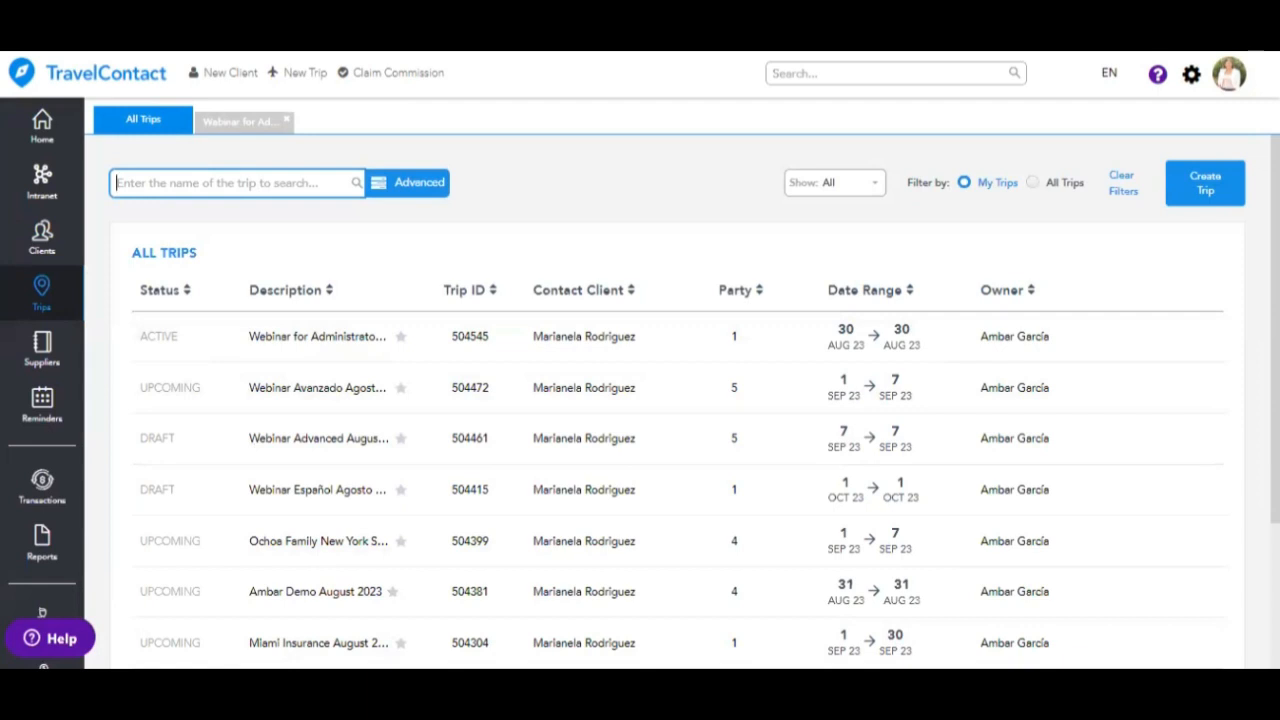
left_click(1266, 40)
left_click(1134, 250)
left_click(720, 174)
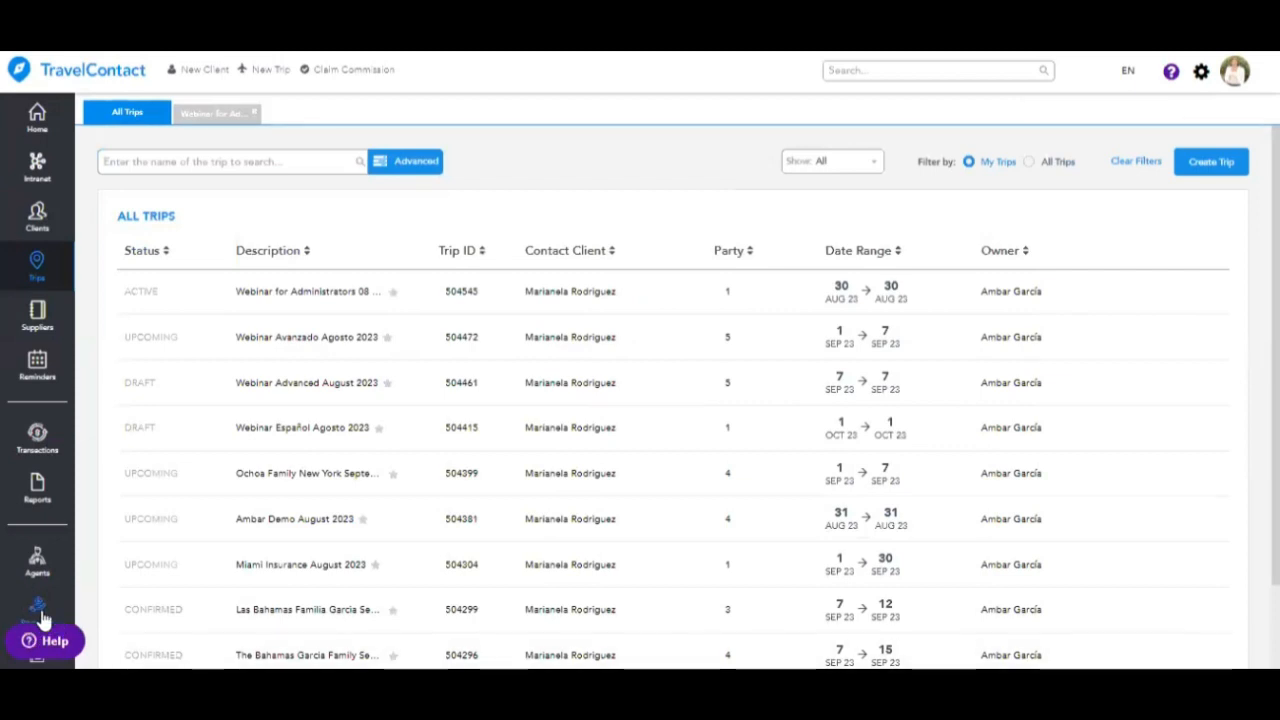
left_click(185, 118)
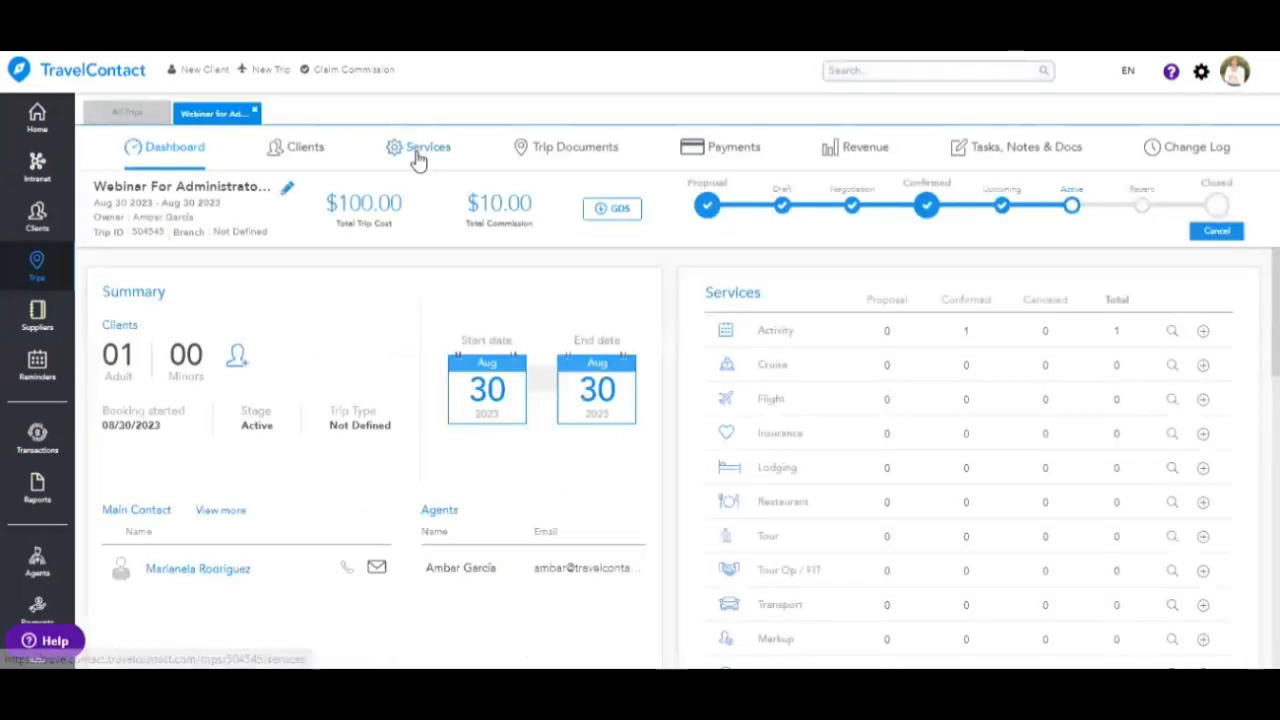
- Review the trip's services and The Lion King commission, then close its add-commission form
left_click(418, 155)
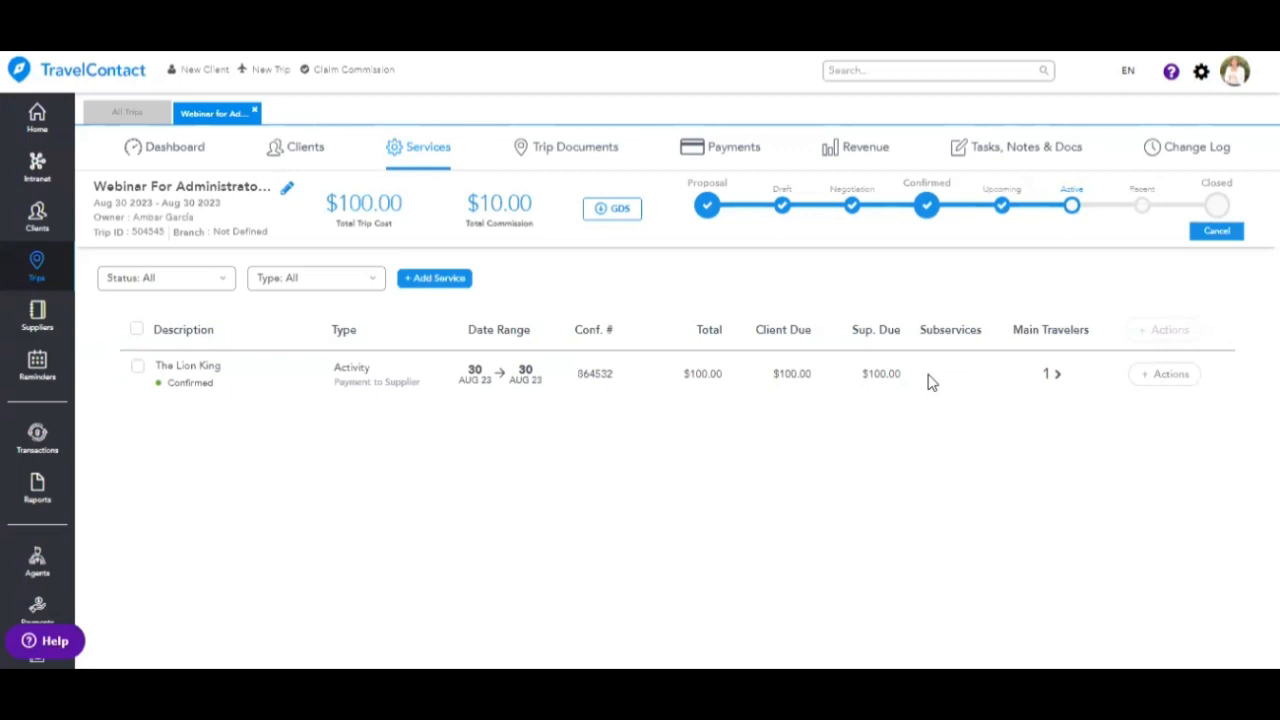
left_click(851, 152)
left_click(1151, 463)
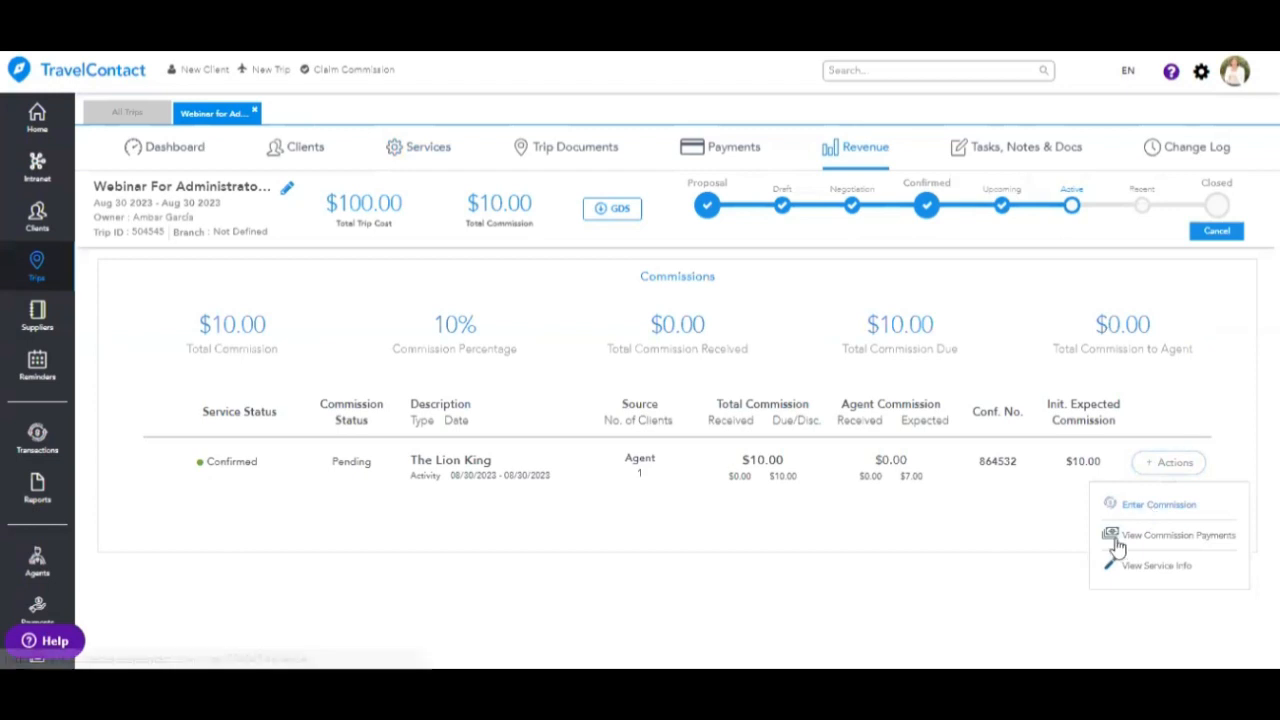
left_click(1150, 506)
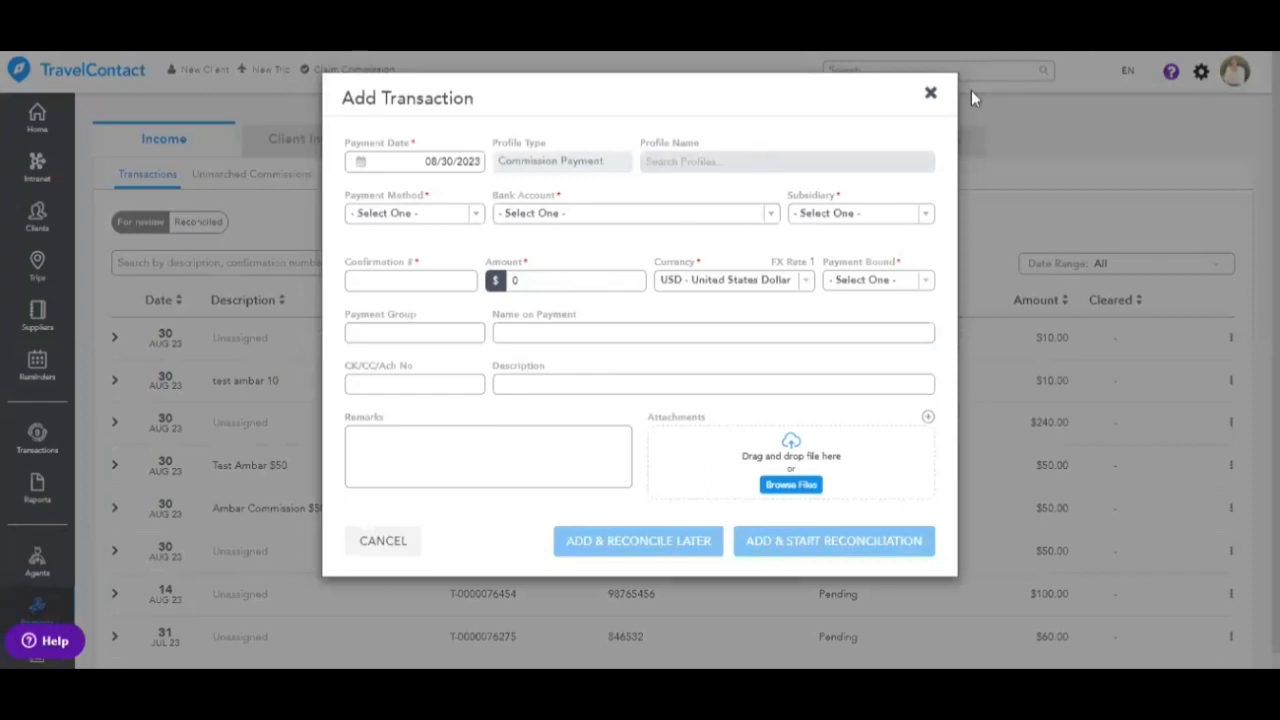
left_click(929, 94)
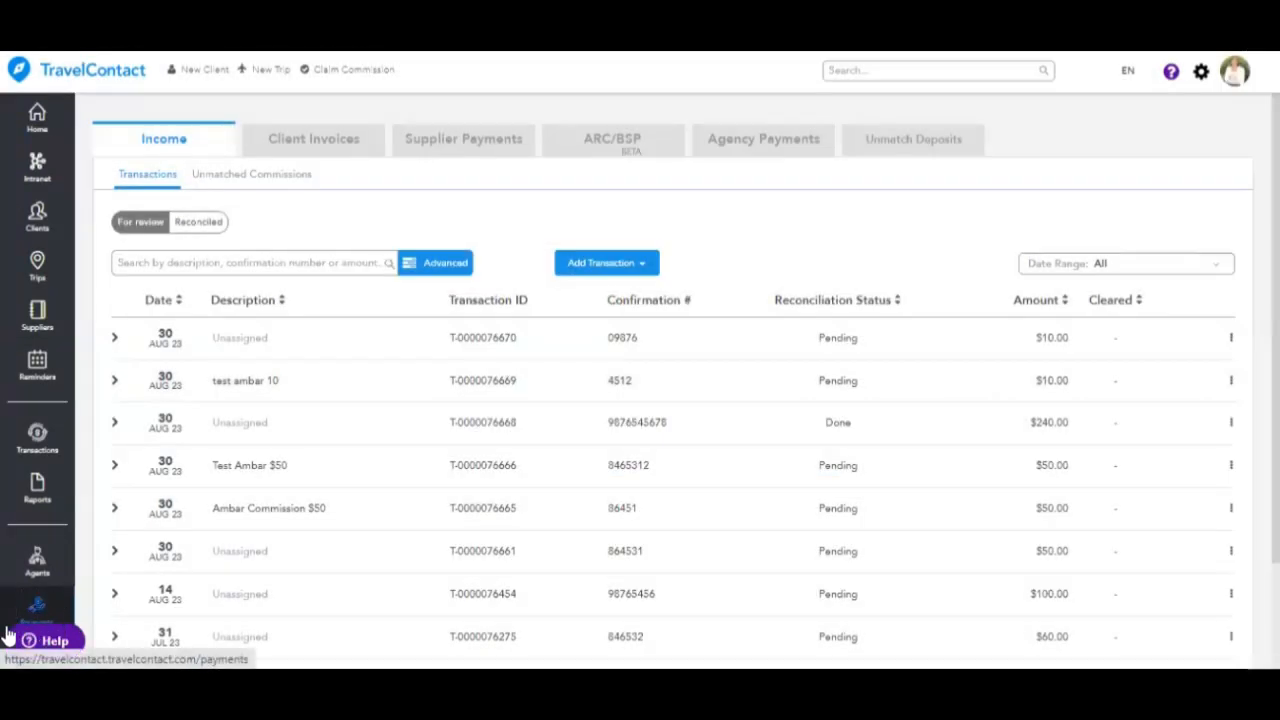
- Start a manual transaction paid in Cash to the bank of america account, subsidiary Travel Contact
left_click(636, 268)
left_click(693, 261)
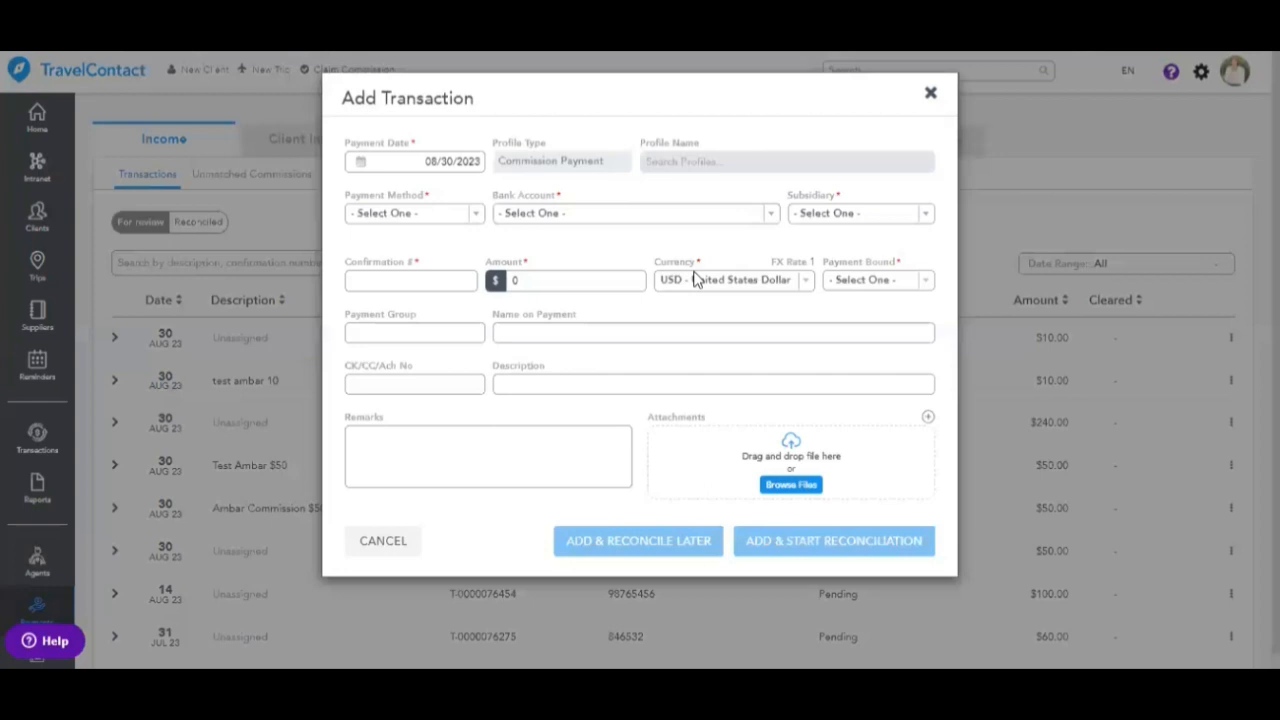
left_click(441, 214)
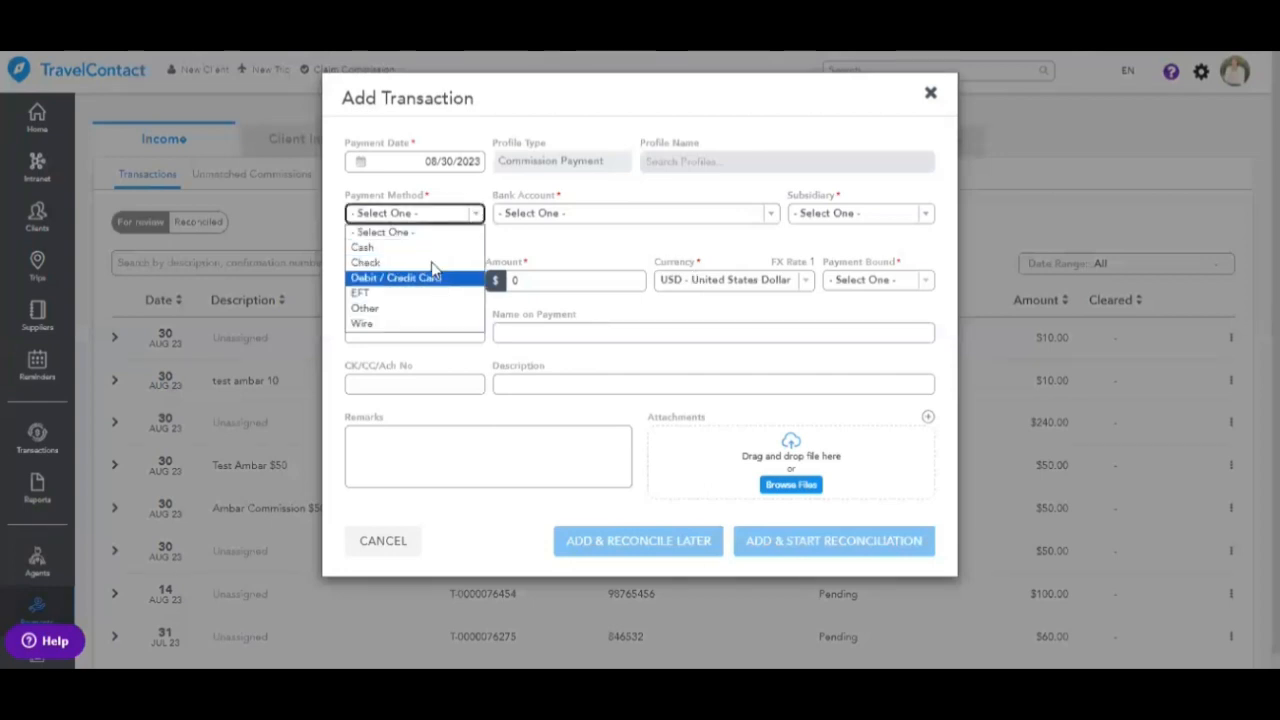
left_click(428, 249)
left_click(623, 214)
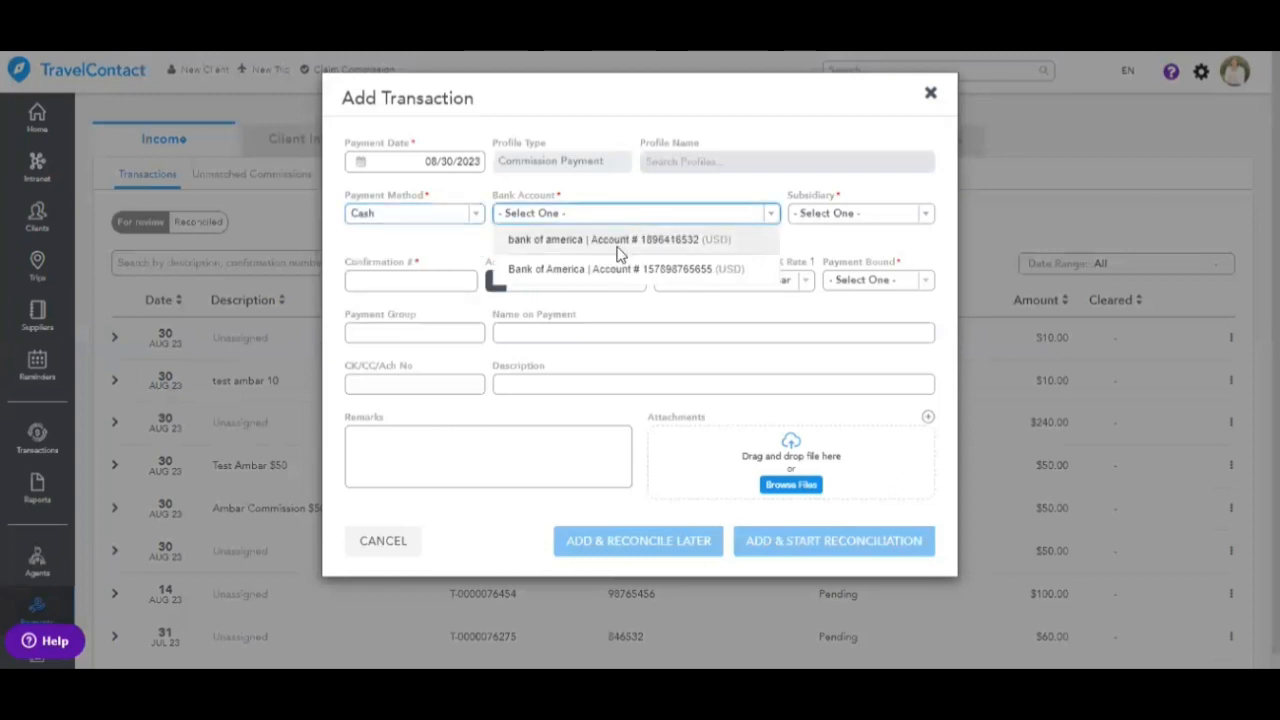
left_click(540, 237)
left_click(869, 214)
left_click(820, 246)
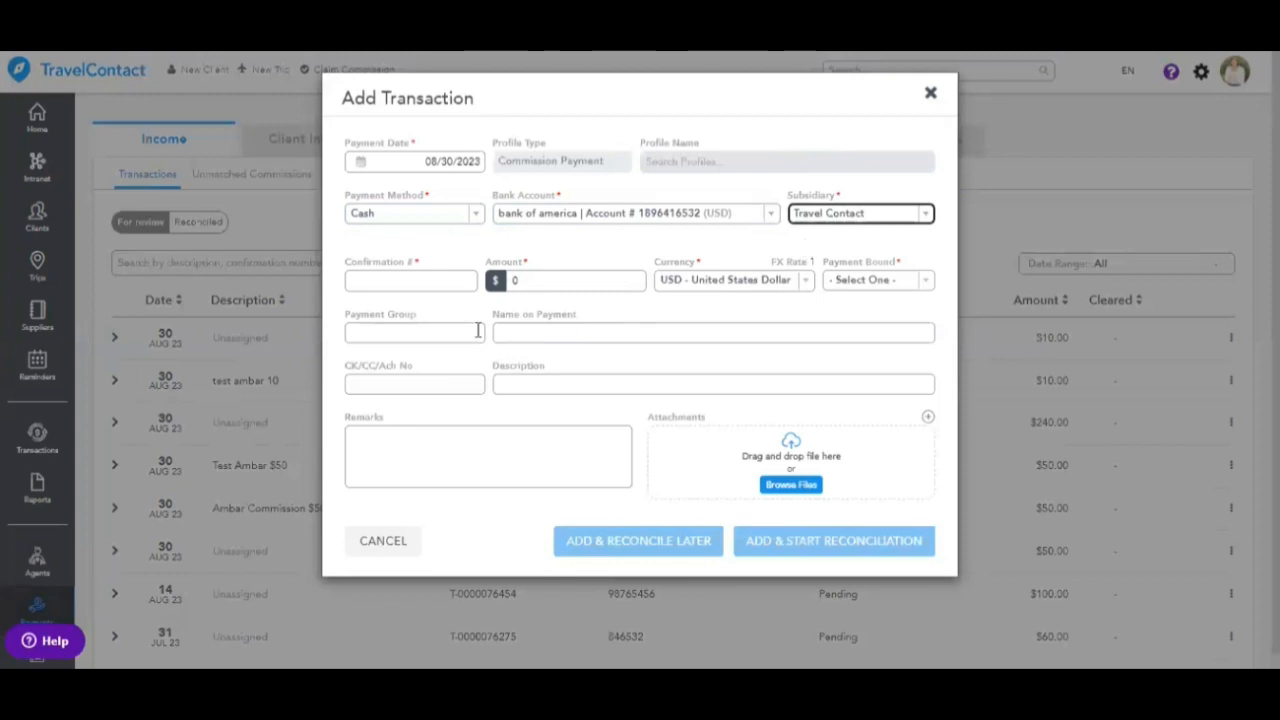
- Fill in the confirmation number, amount 10, and payment direction Received
left_click(410, 284)
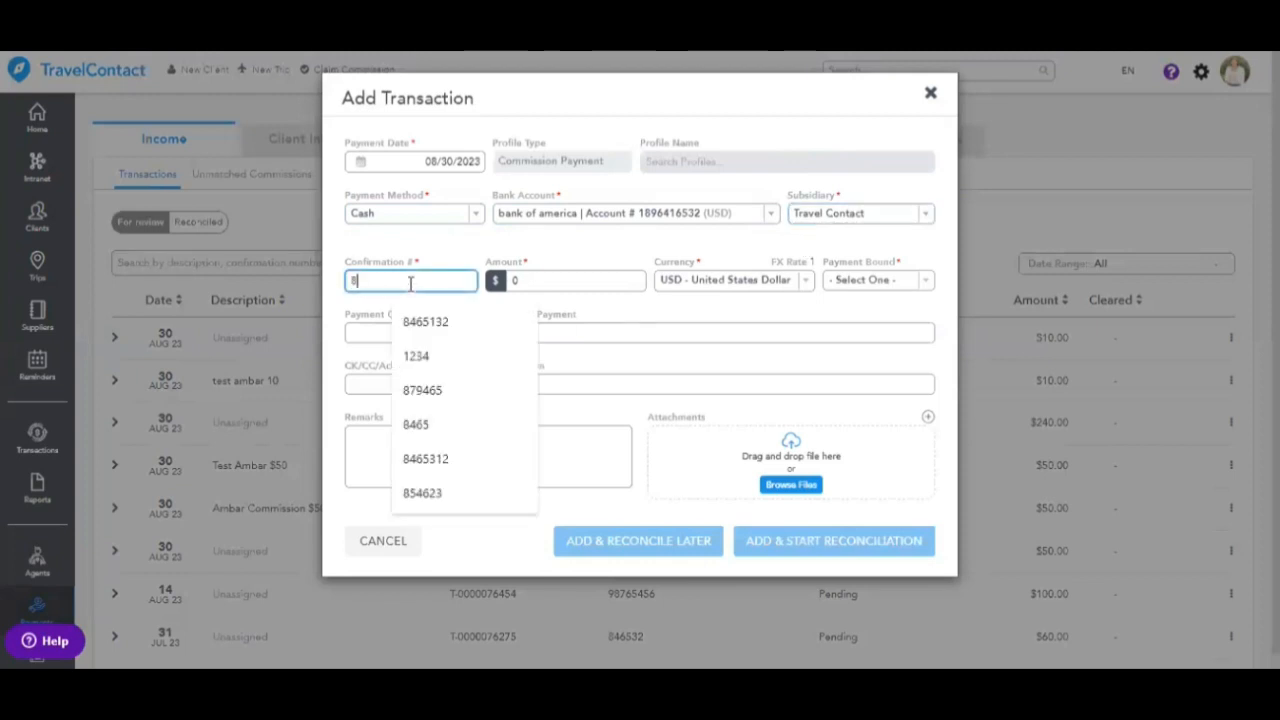
type("8")
left_click(425, 321)
left_click(566, 280)
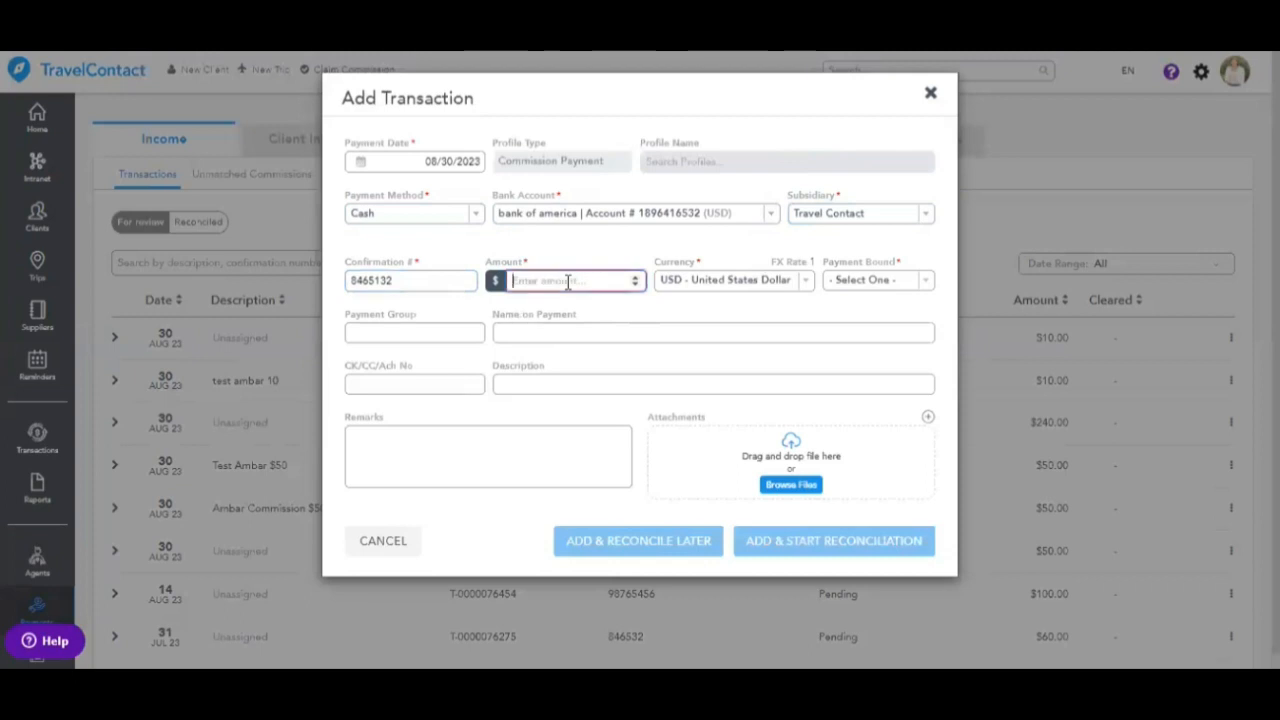
type("10")
left_click(910, 284)
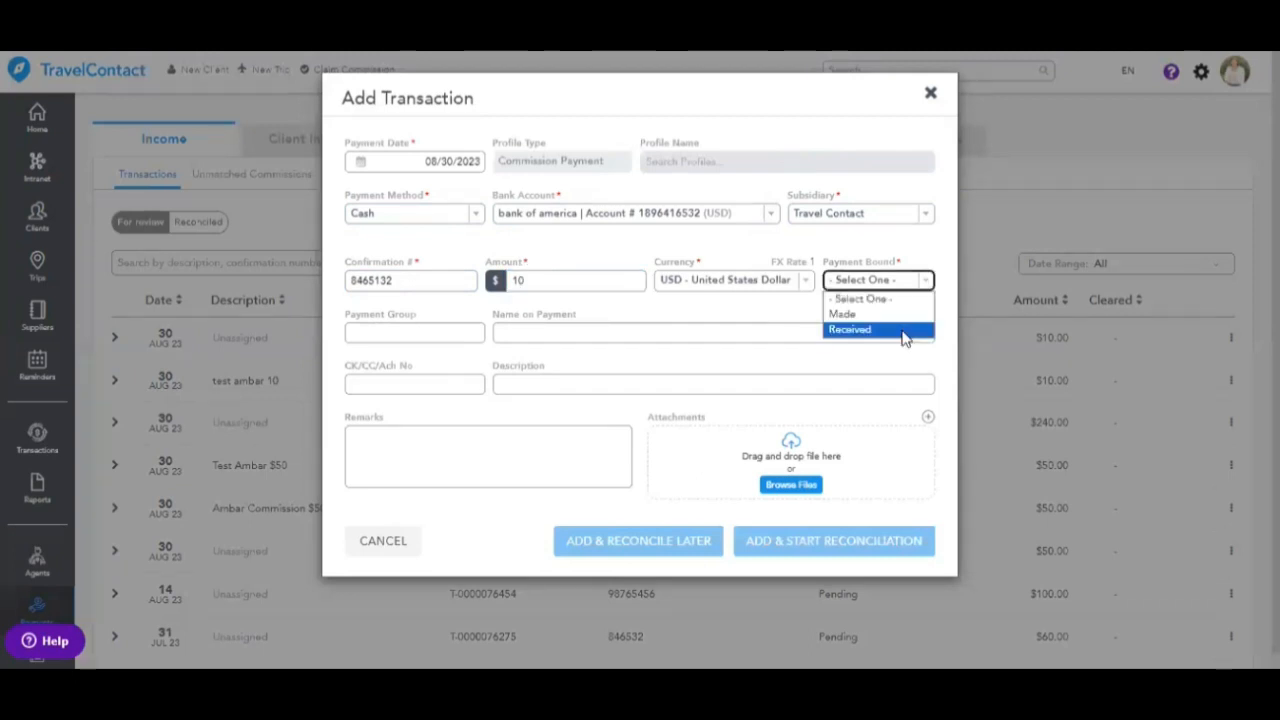
left_click(904, 331)
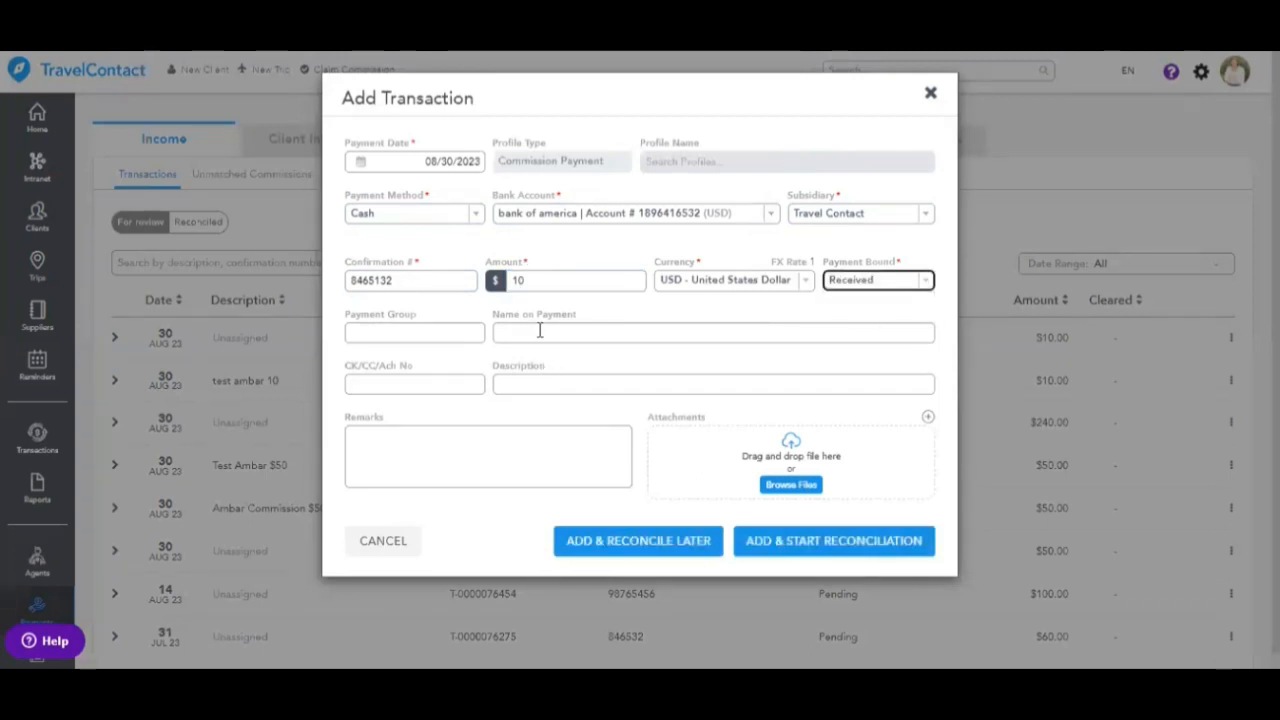
- Describe it as the client's $10 commission and save with Add & Start Reconciliation
left_click(529, 384)
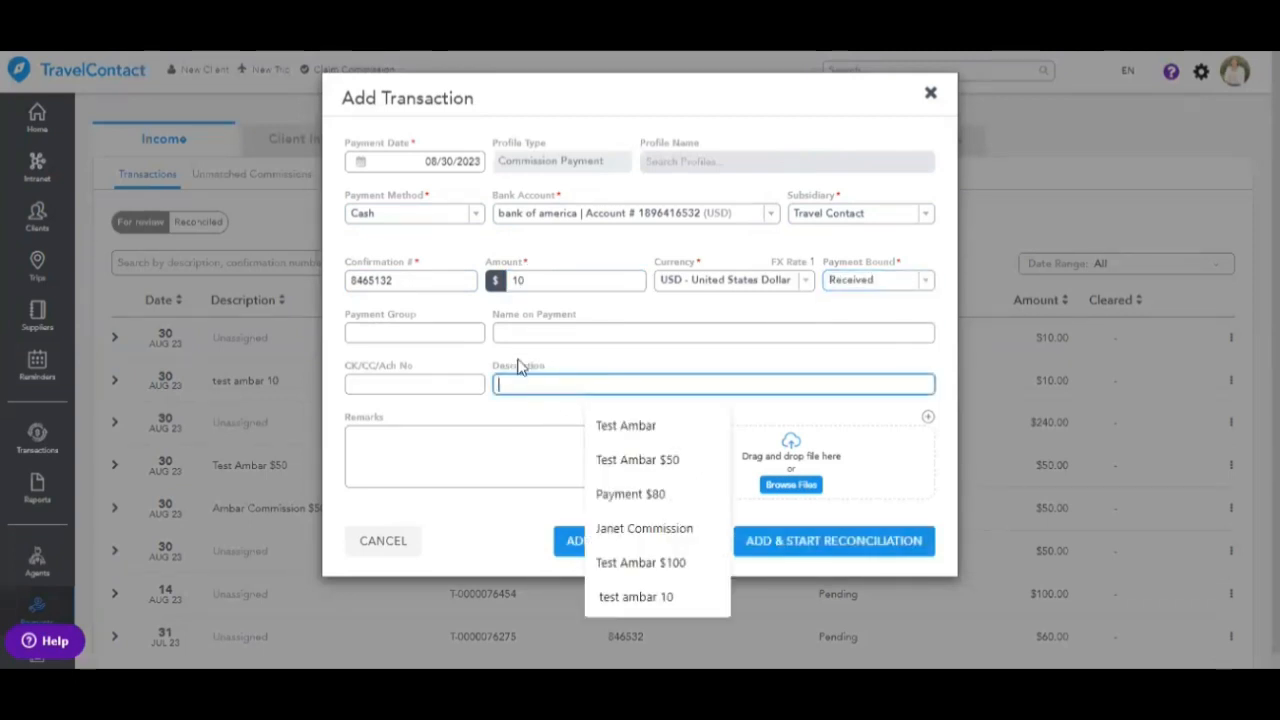
double_click(517, 363)
left_click(517, 383)
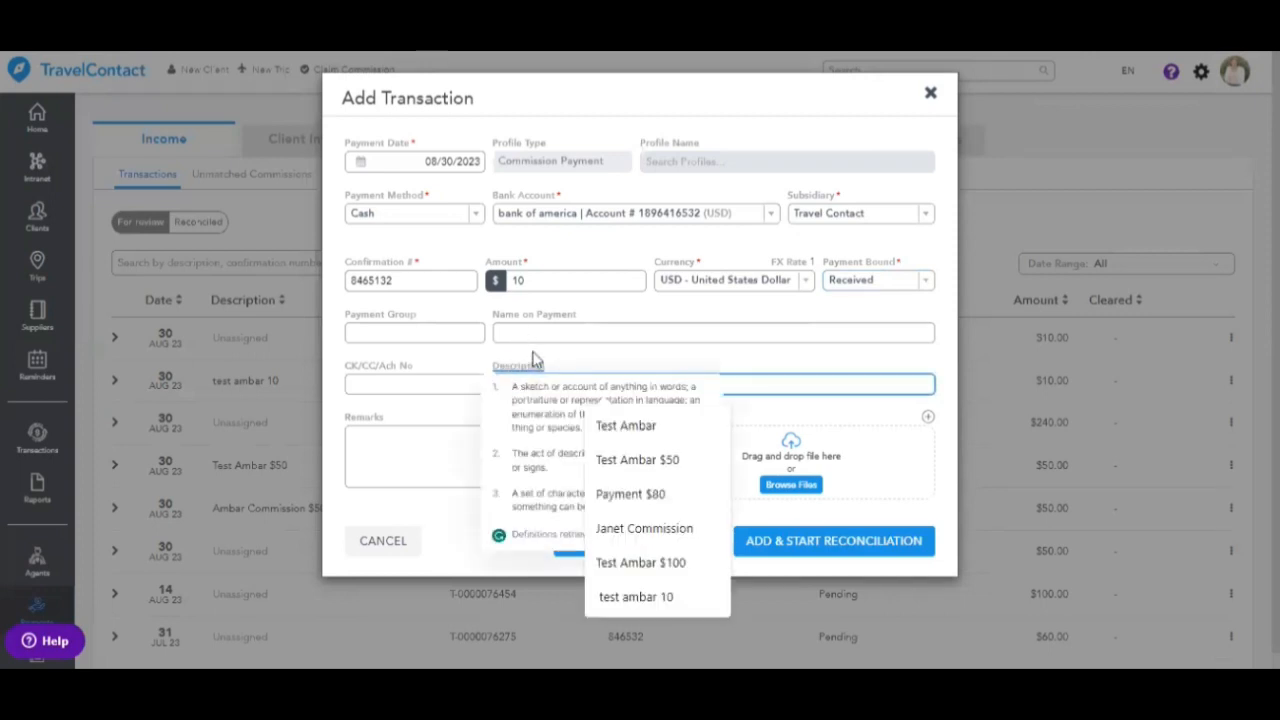
left_click(535, 367)
left_click(528, 382)
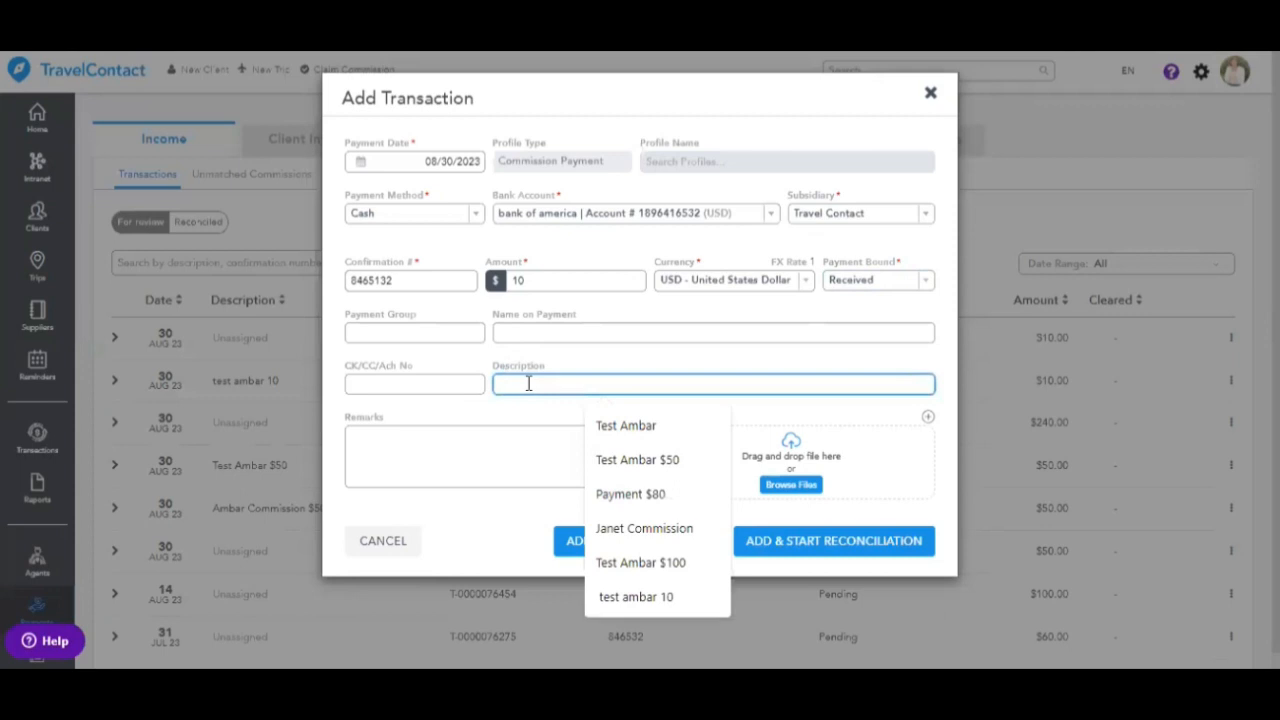
type("Ambar")
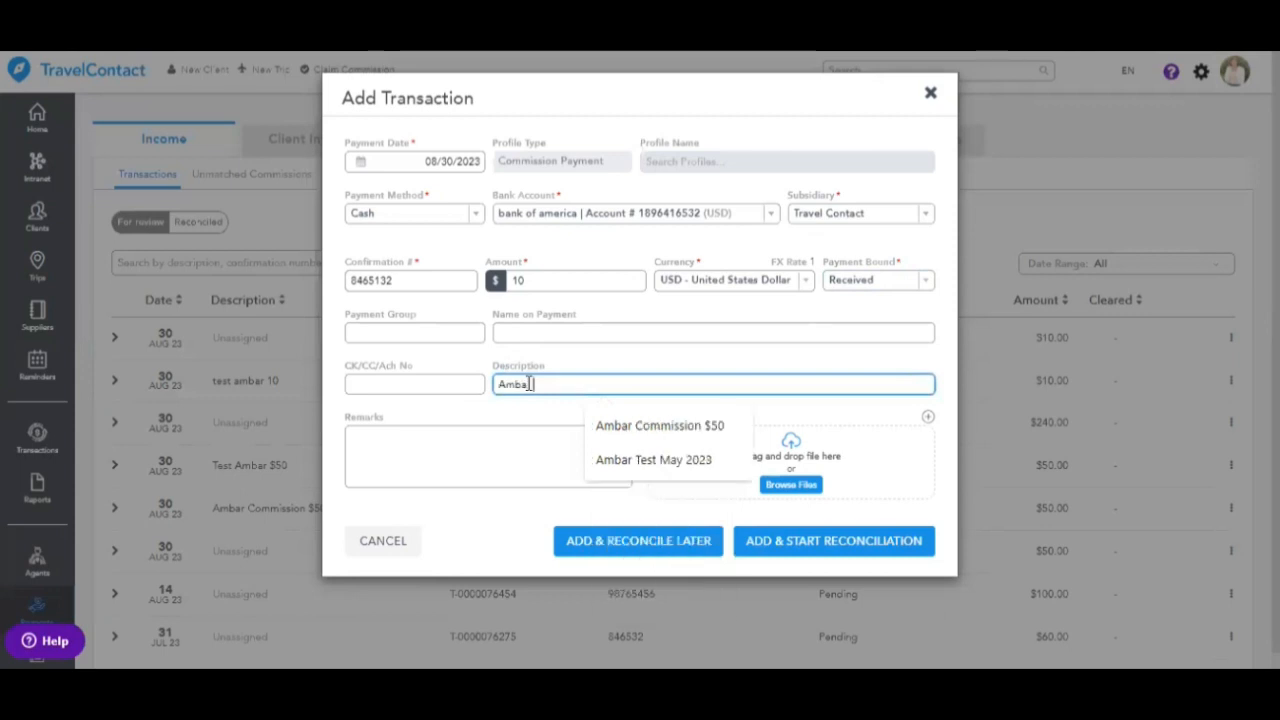
type(" Commission $10")
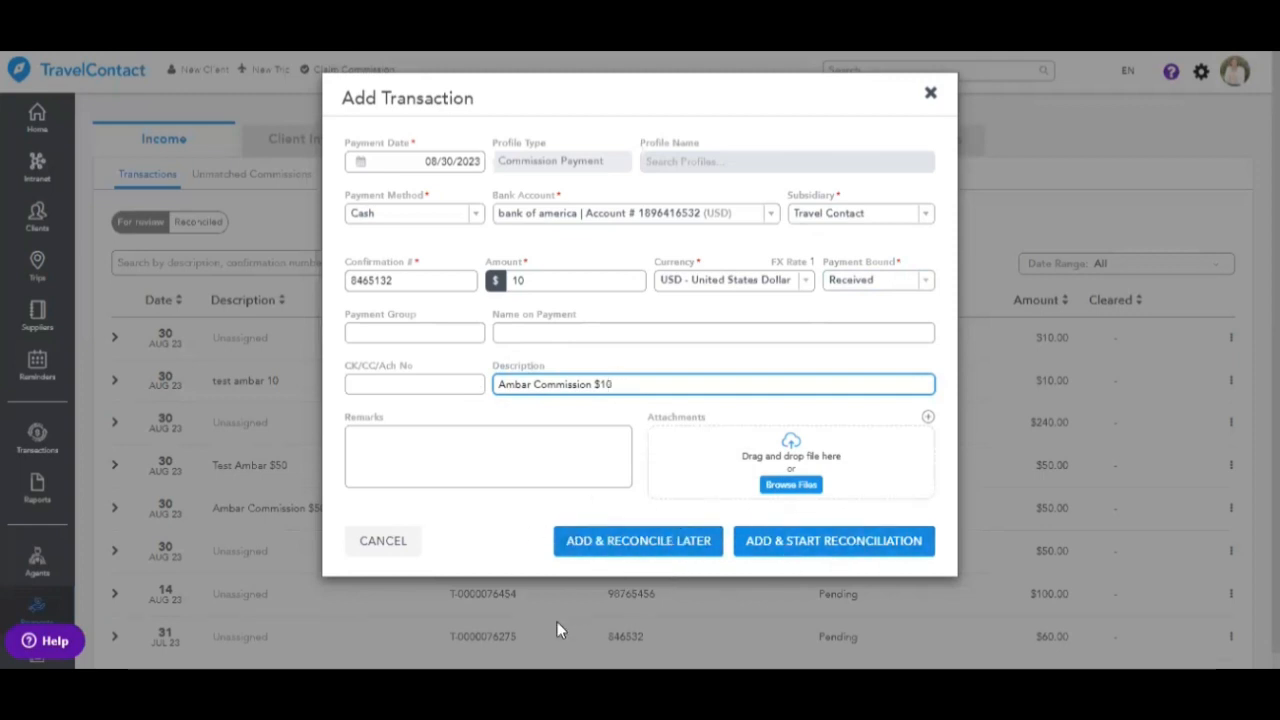
left_click(888, 543)
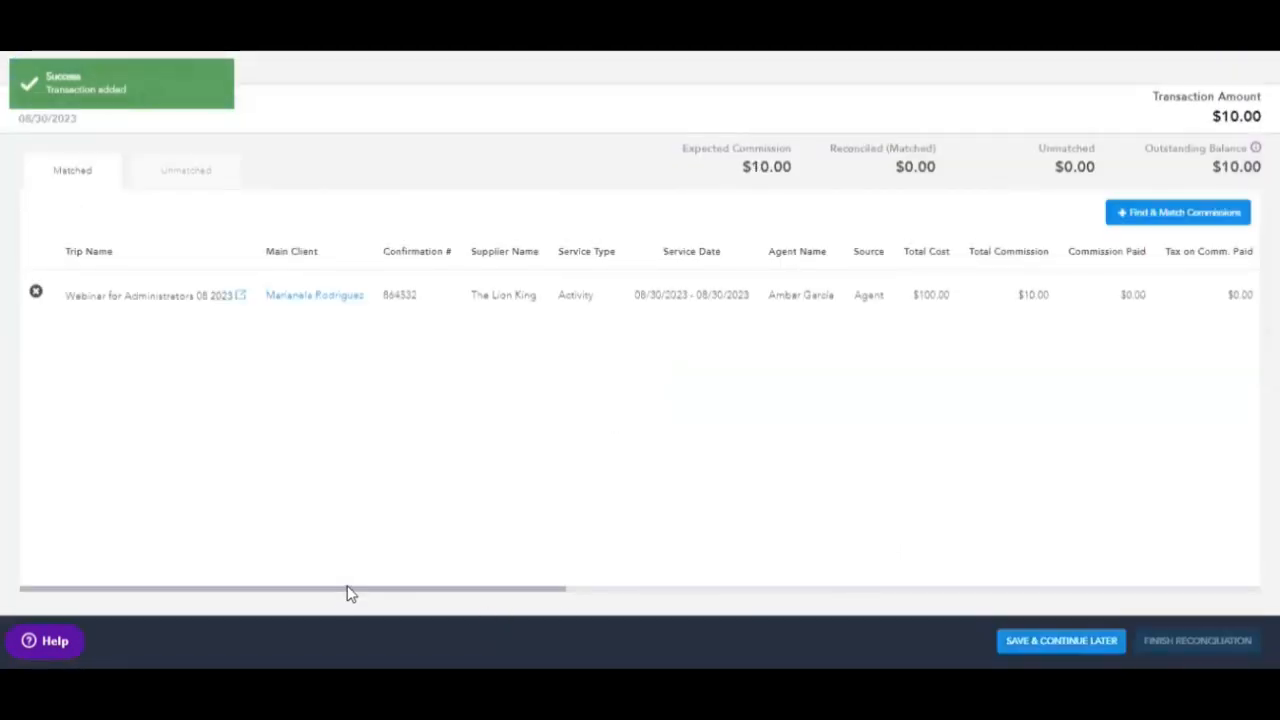
- Apply the full $10 to The Lion King commission with a 2% commission fee and finish reconciling
left_click_drag(352, 597, 908, 605)
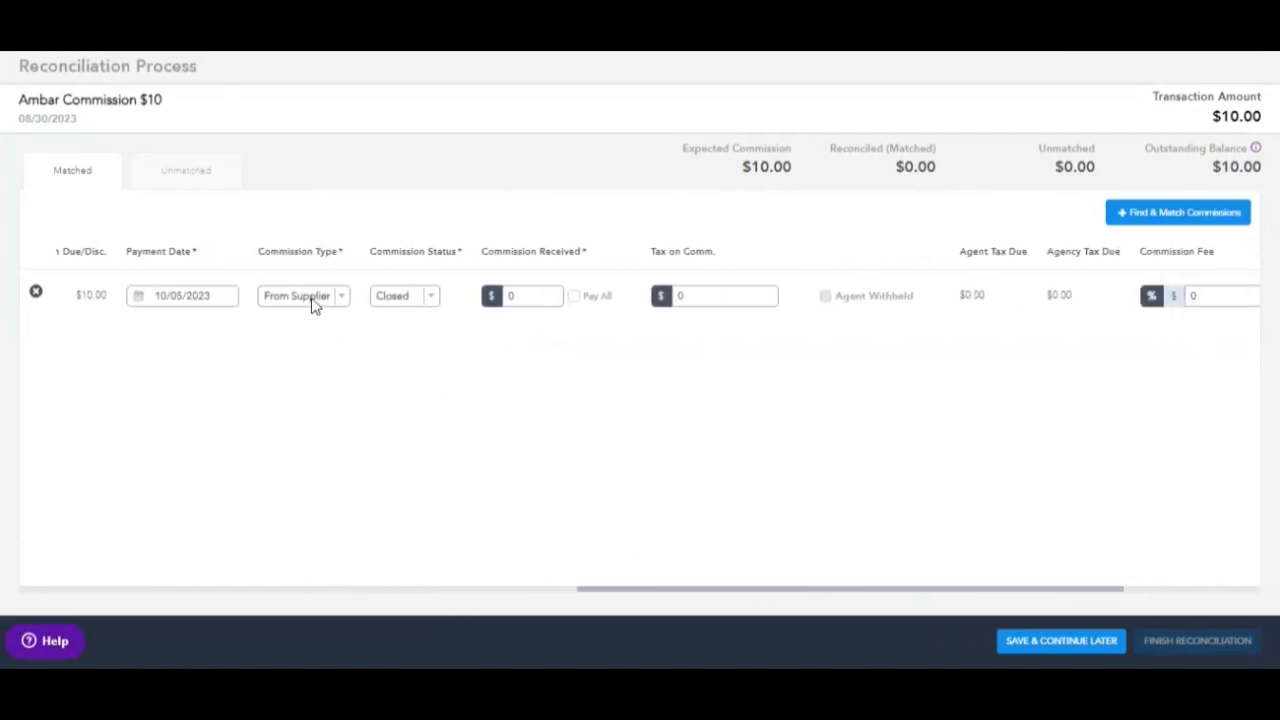
left_click(576, 297)
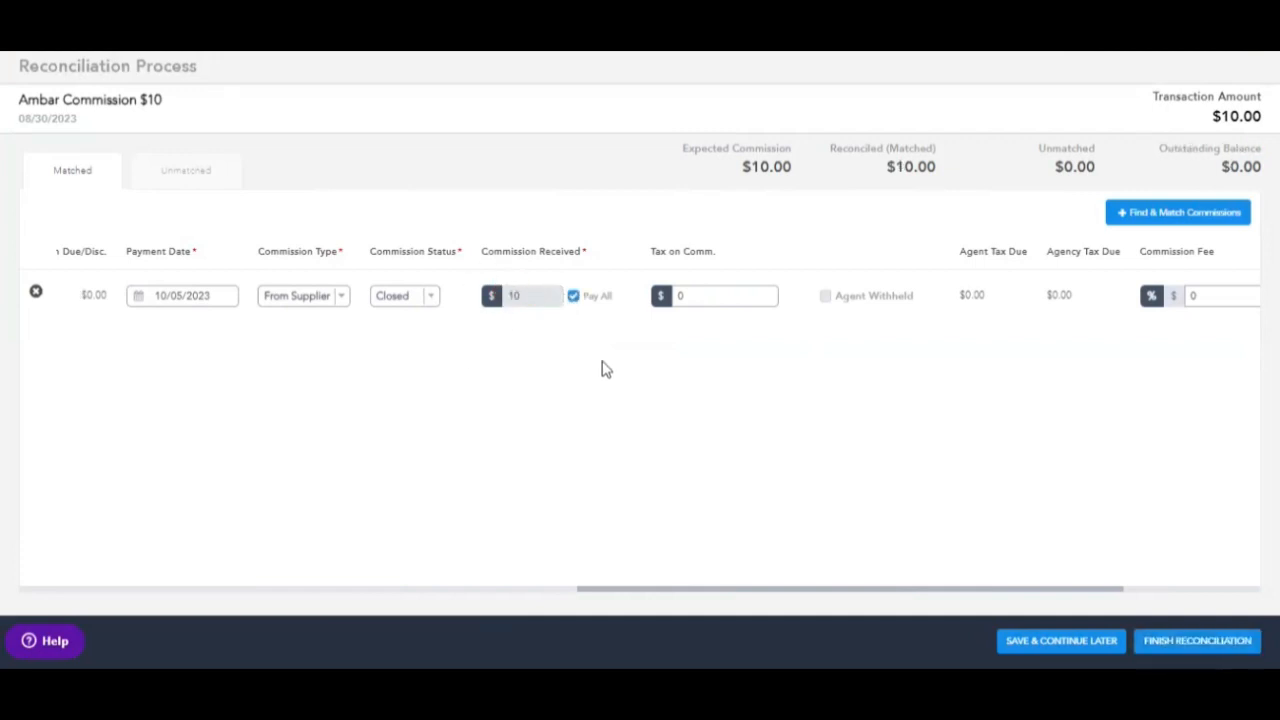
left_click_drag(862, 591, 1035, 592)
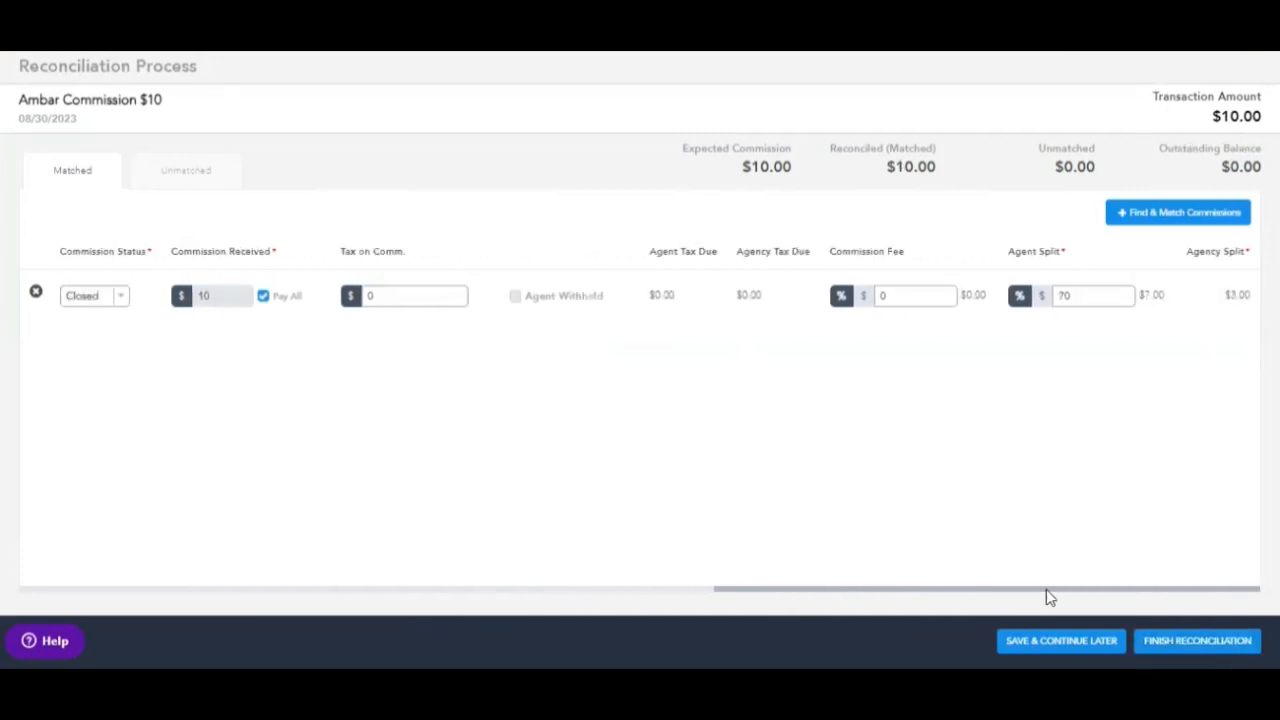
left_click(893, 291)
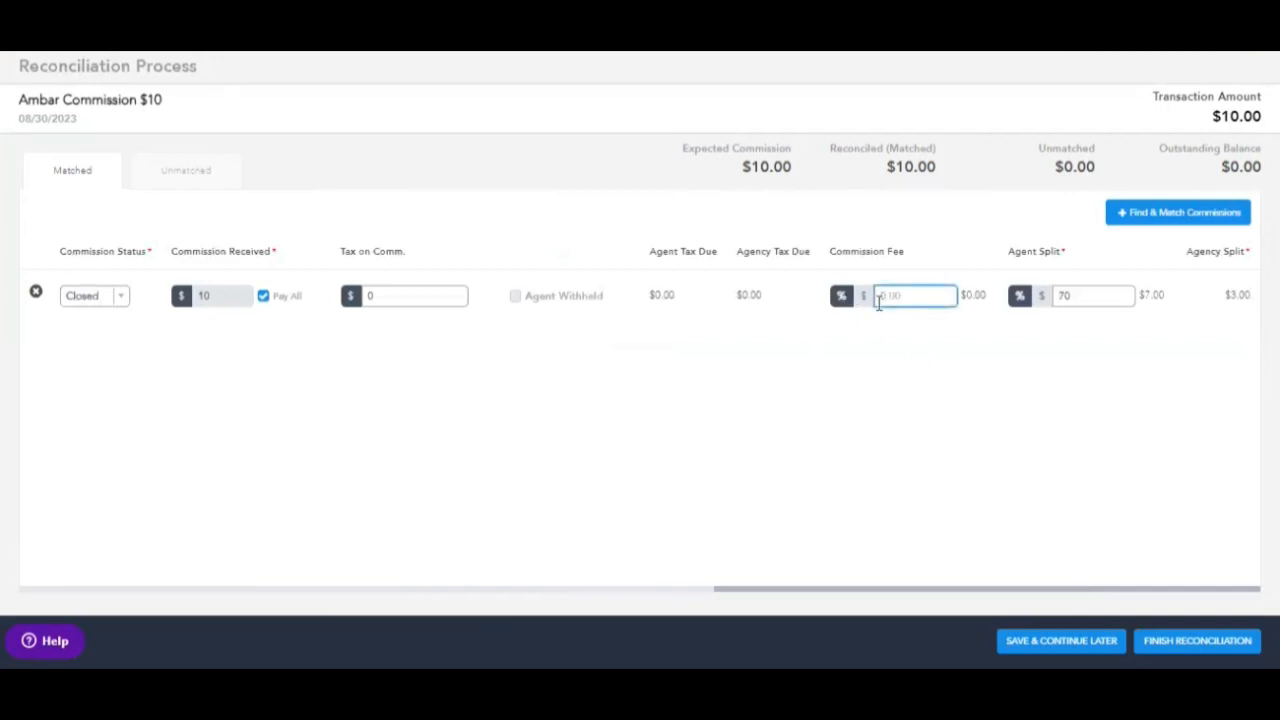
type("2")
left_click(917, 354)
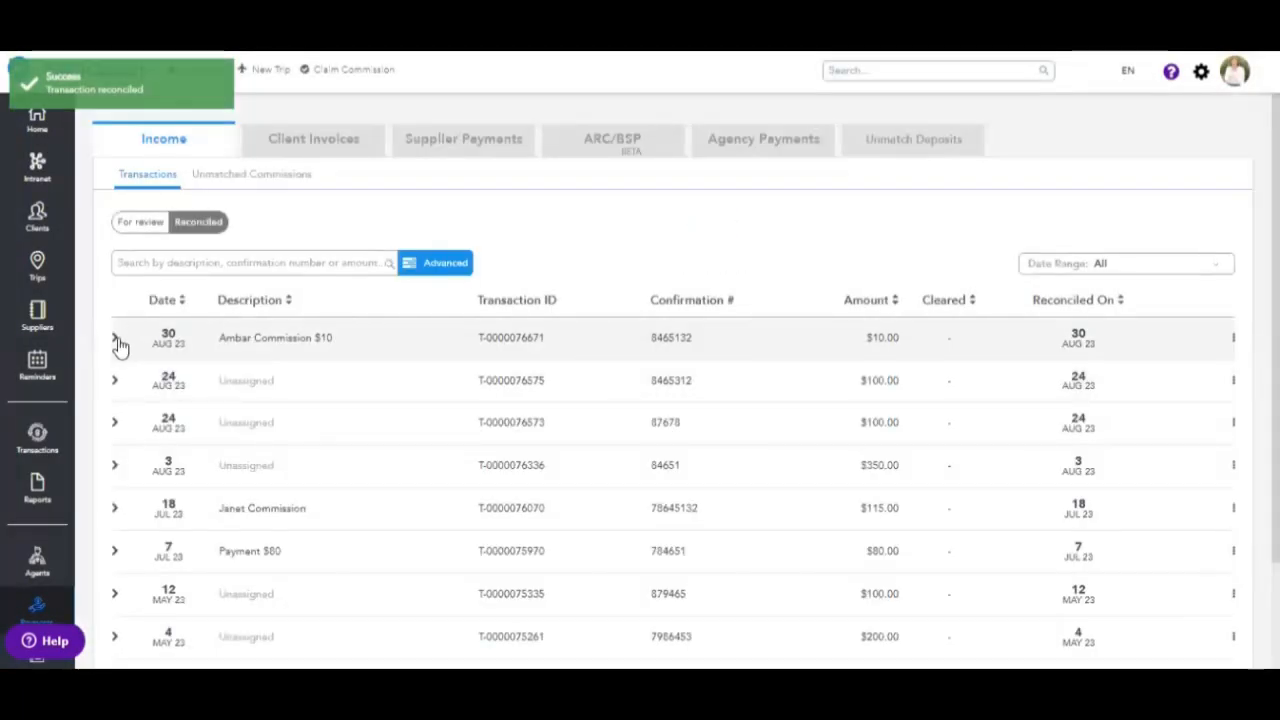
- Inspect the reconciled $10 transaction's full details, then go to the Reports section
left_click(114, 337)
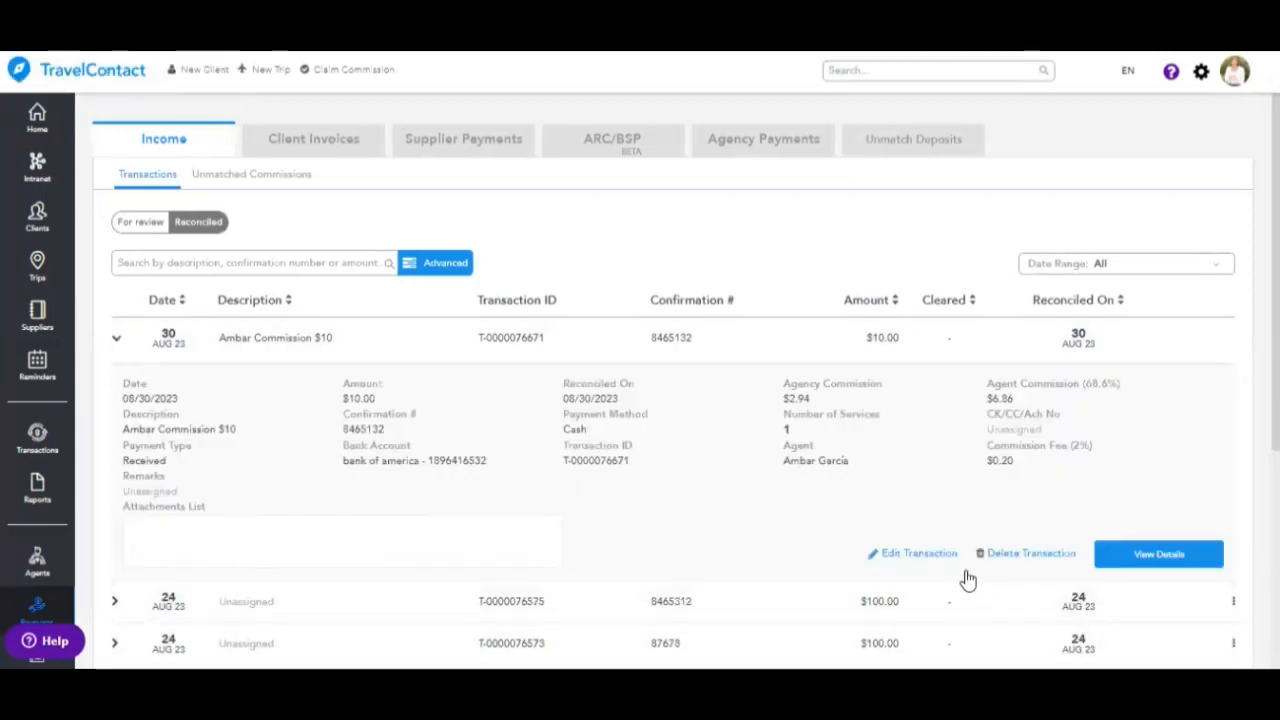
left_click(1183, 556)
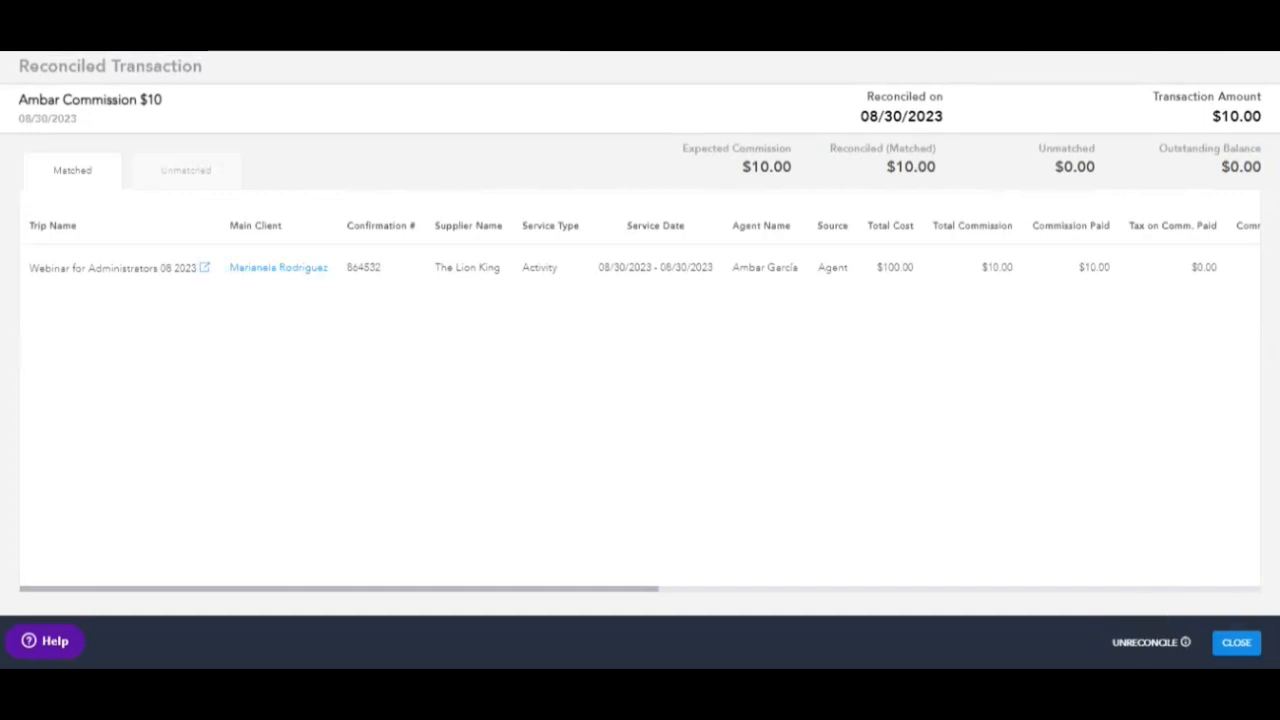
left_click(1236, 642)
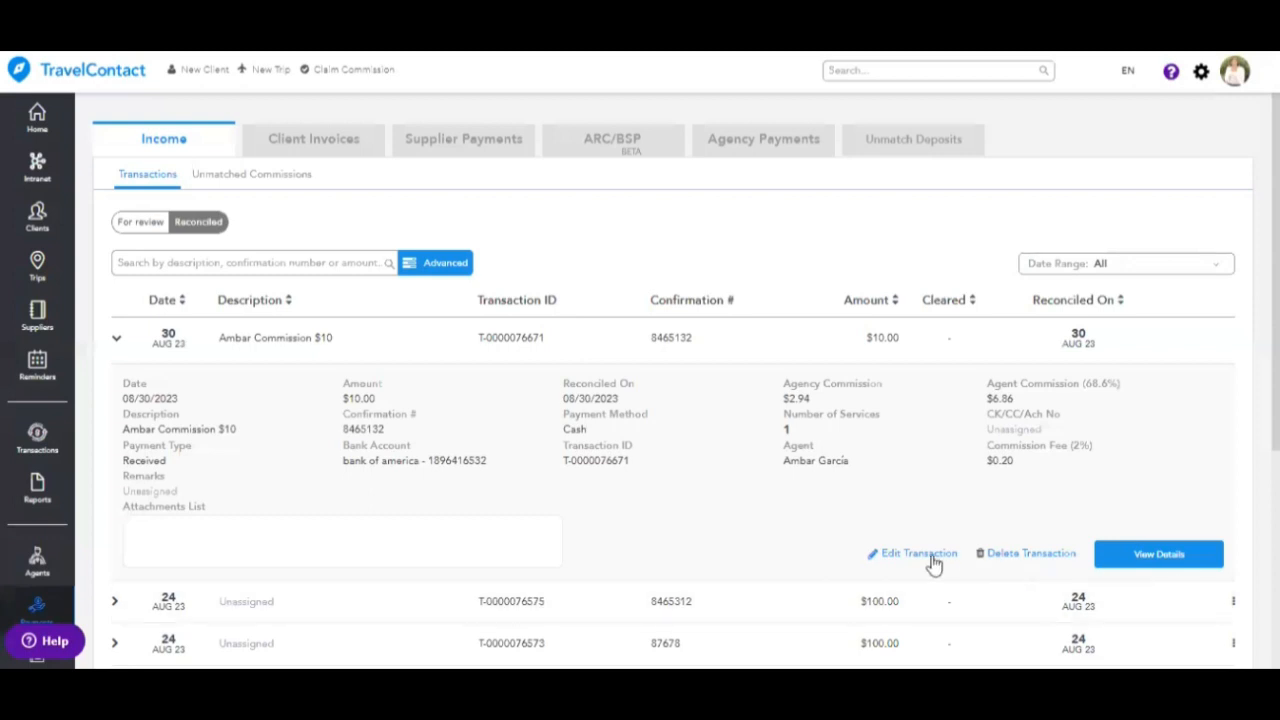
left_click(121, 339)
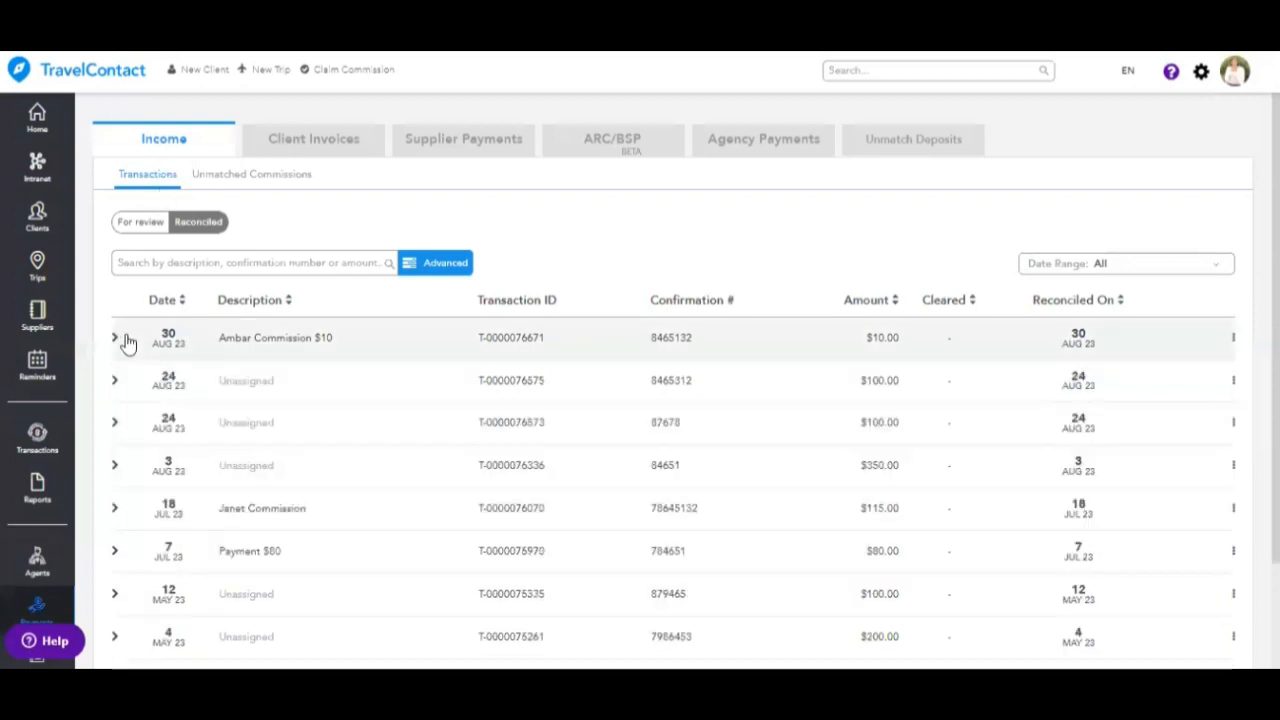
left_click(57, 470)
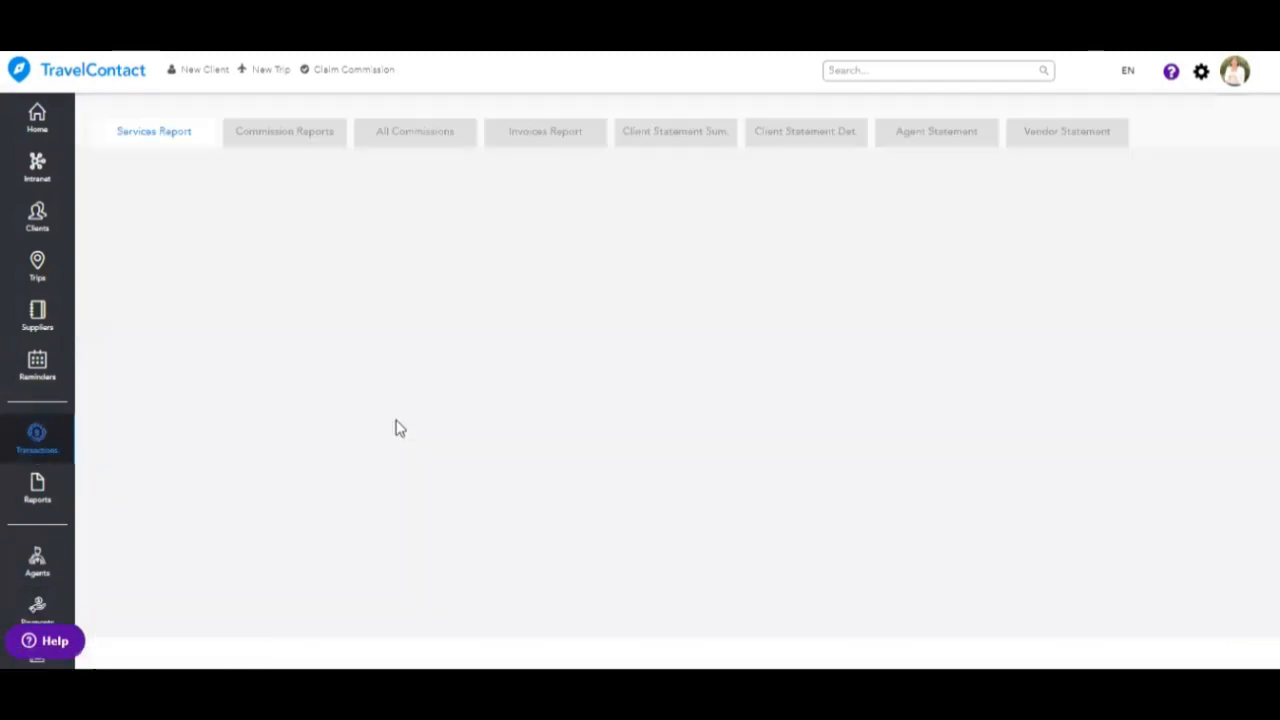
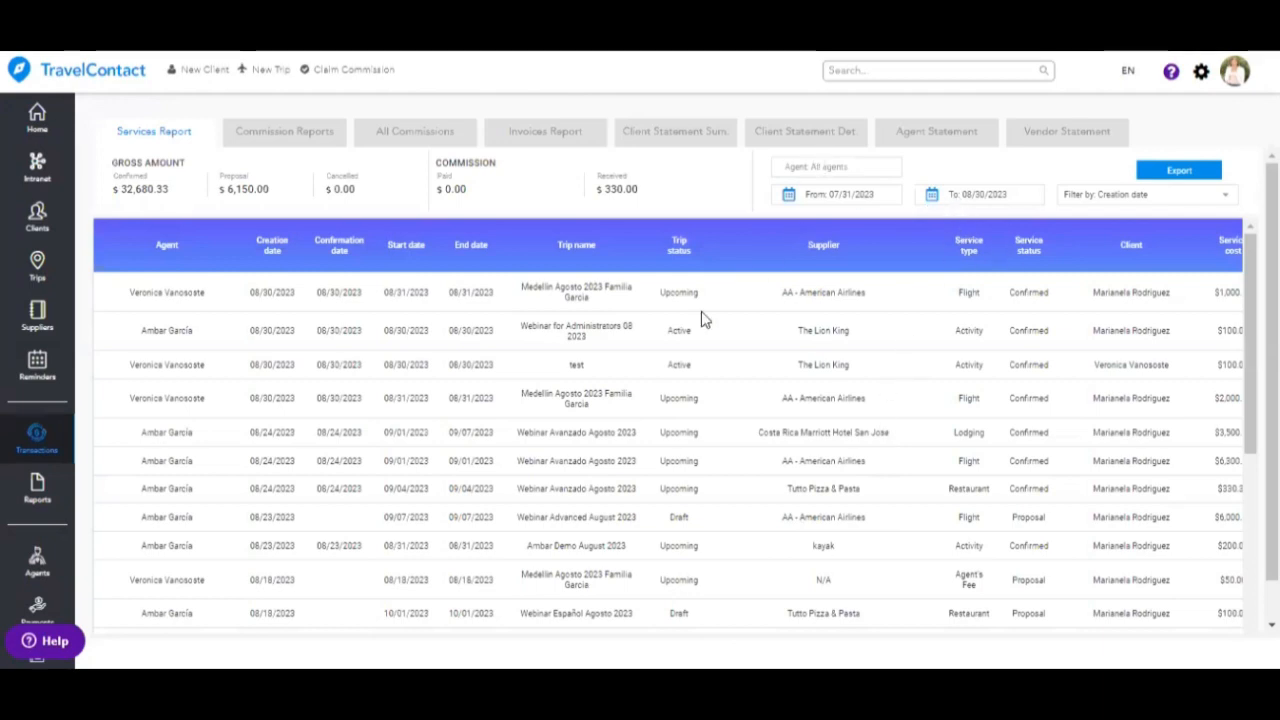
- Filter the Services Report to the agent matching 've', starting from 05/01/2022
left_click(818, 168)
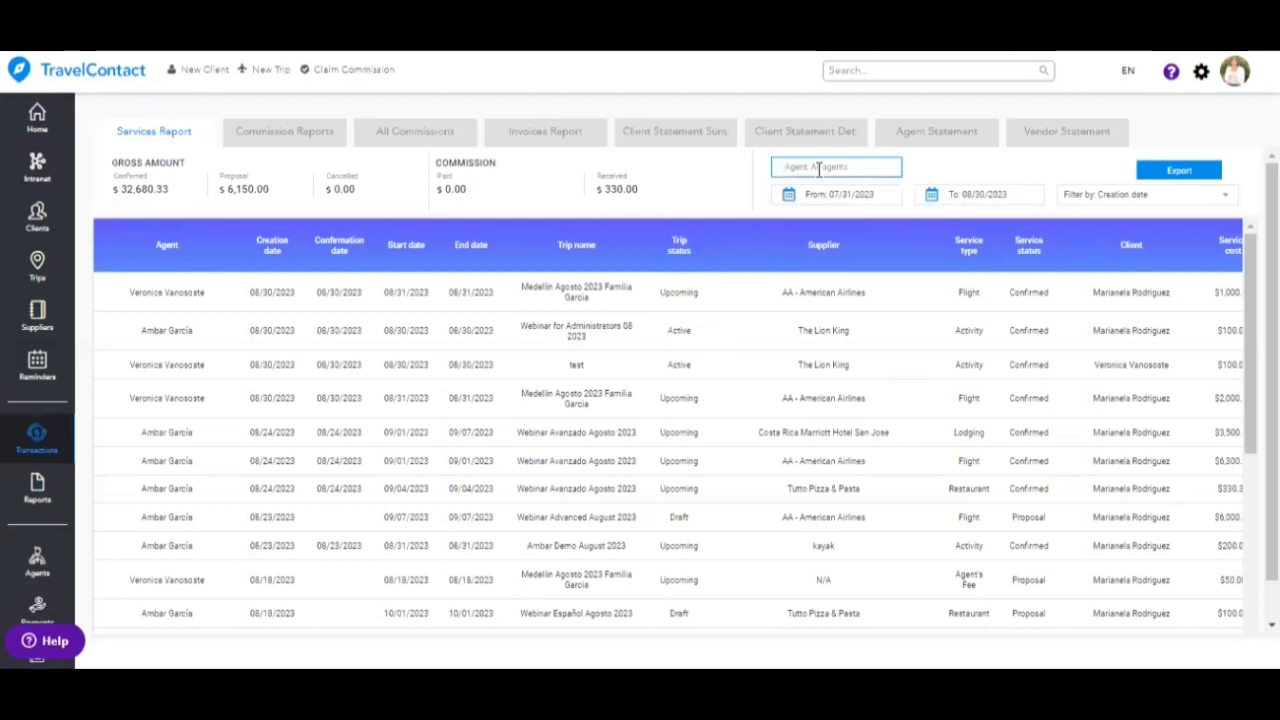
type("veronica")
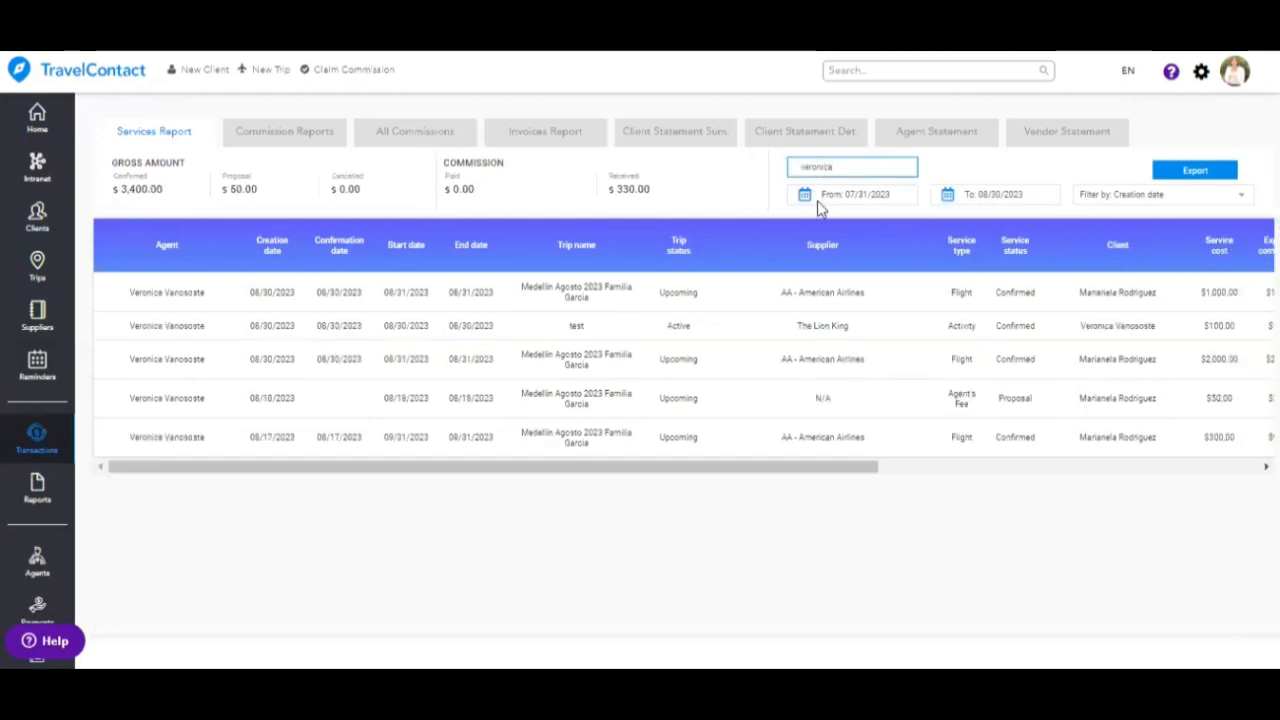
left_click(808, 194)
left_click(806, 256)
double_click(806, 255)
triple_click(806, 255)
double_click(806, 255)
double_click(806, 255)
double_click(806, 255)
double_click(806, 255)
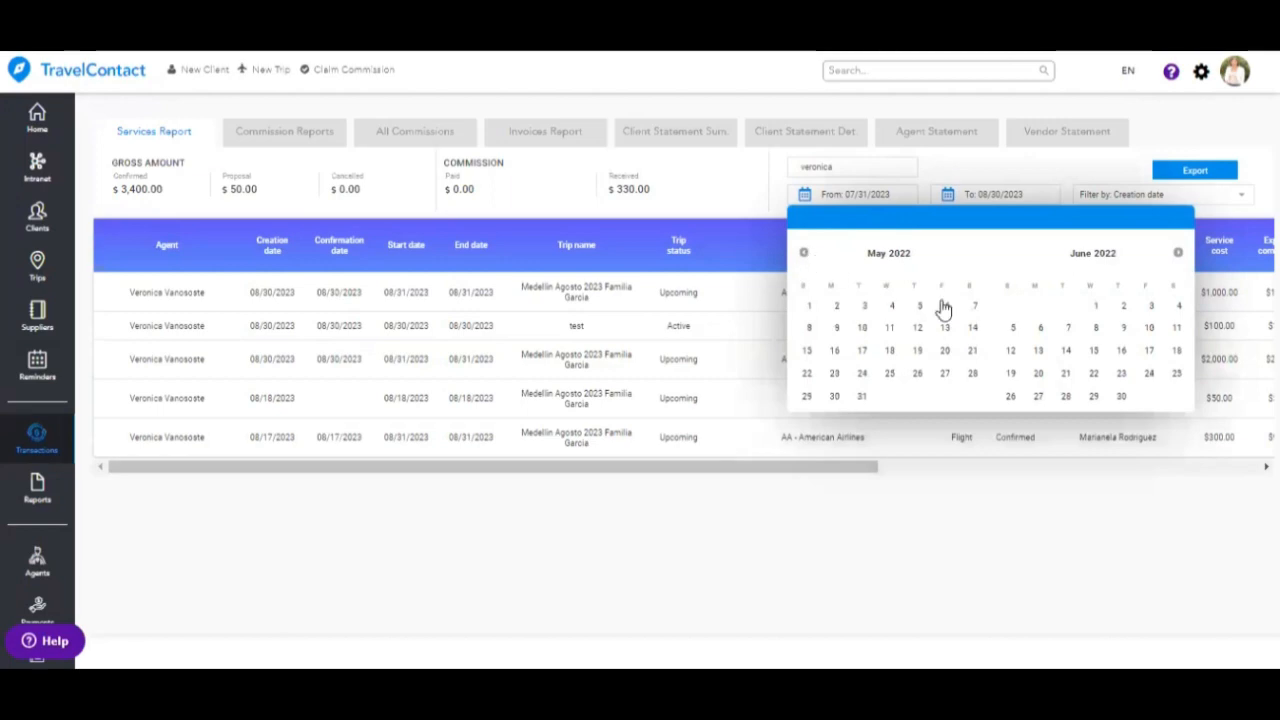
left_click(812, 305)
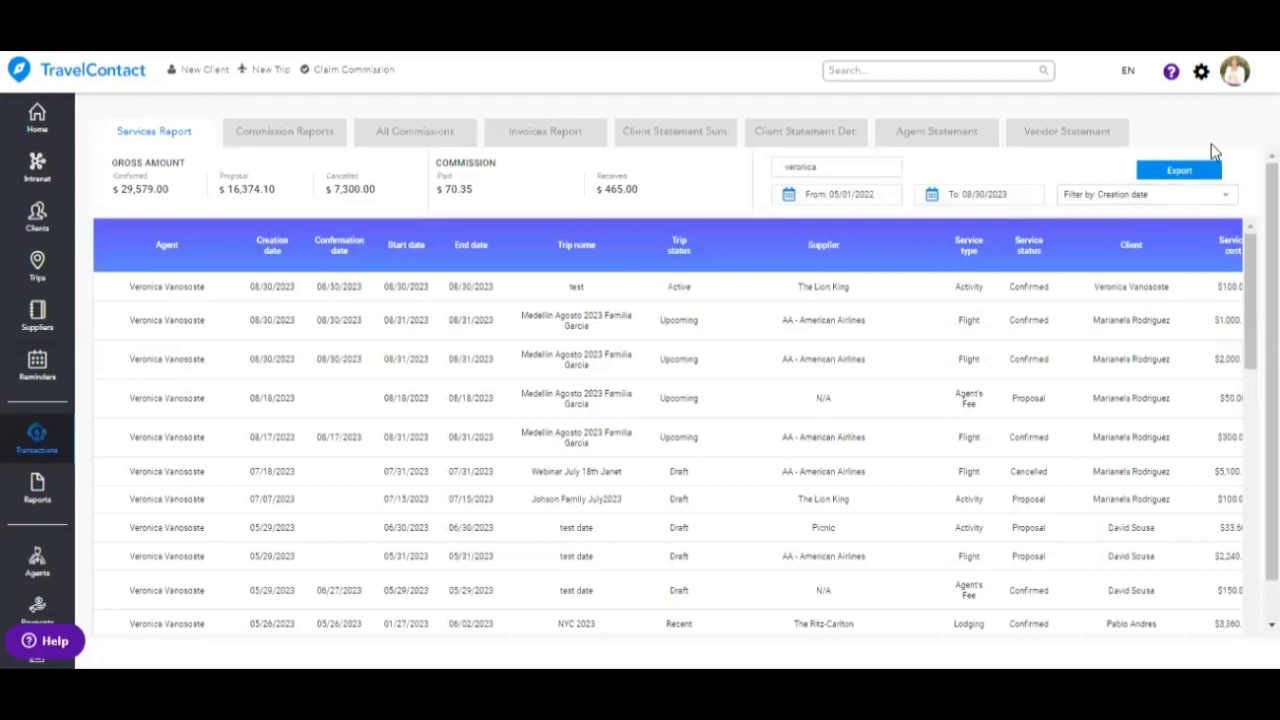
- Open Commission Reports and show the Not Paid agent commissions
left_click(305, 131)
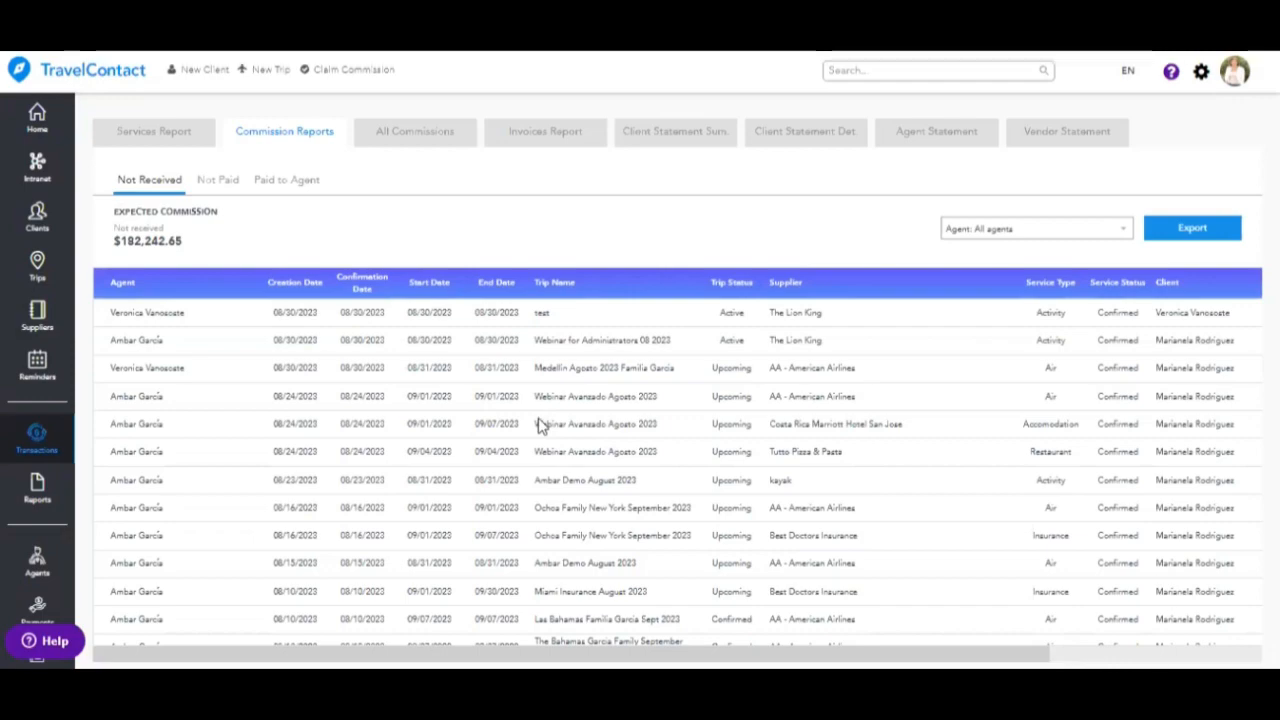
scroll(538, 424, "down", 15)
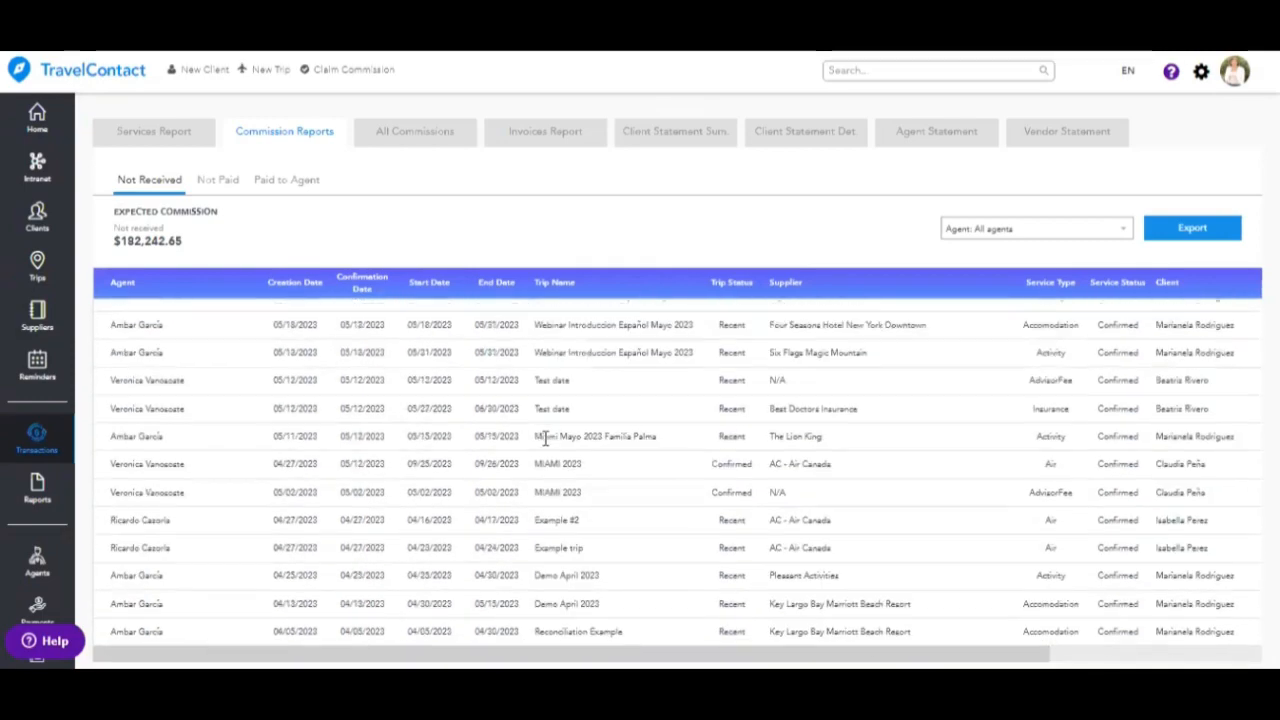
scroll(328, 268, "up", 15)
left_click(215, 181)
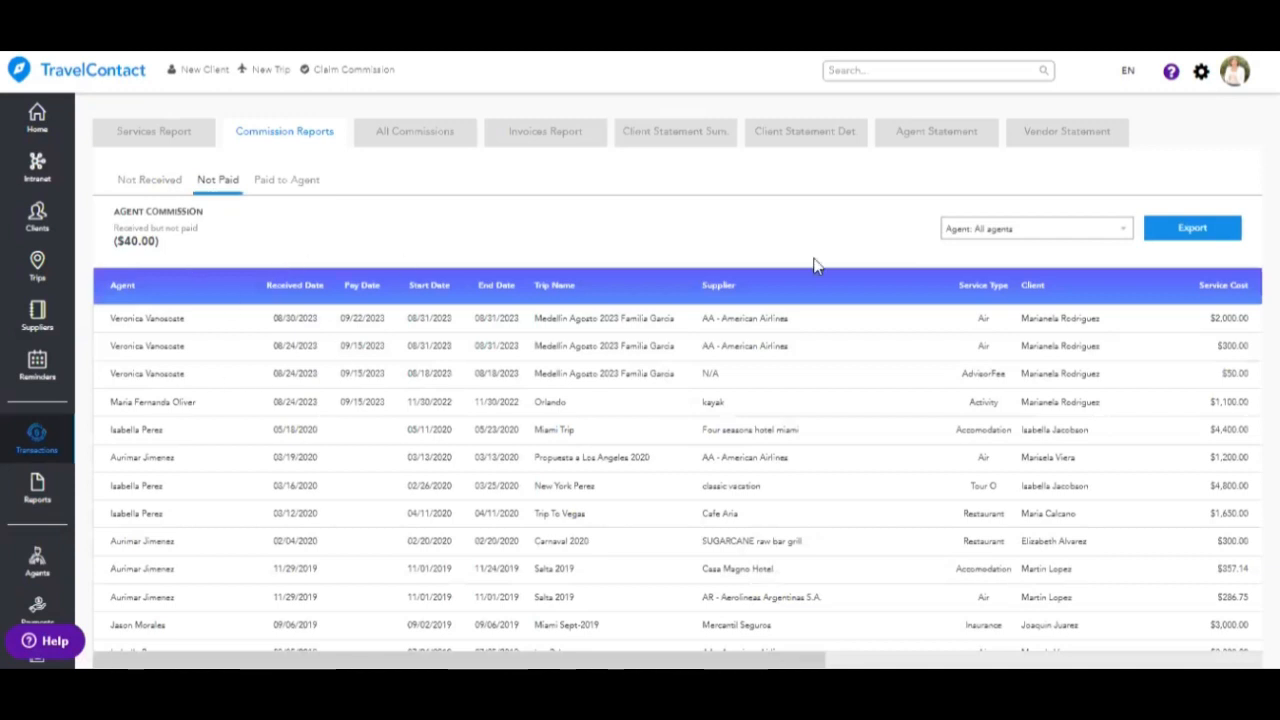
- Try two individual agents in the Agent filter, then return to All agents
left_click(1099, 233)
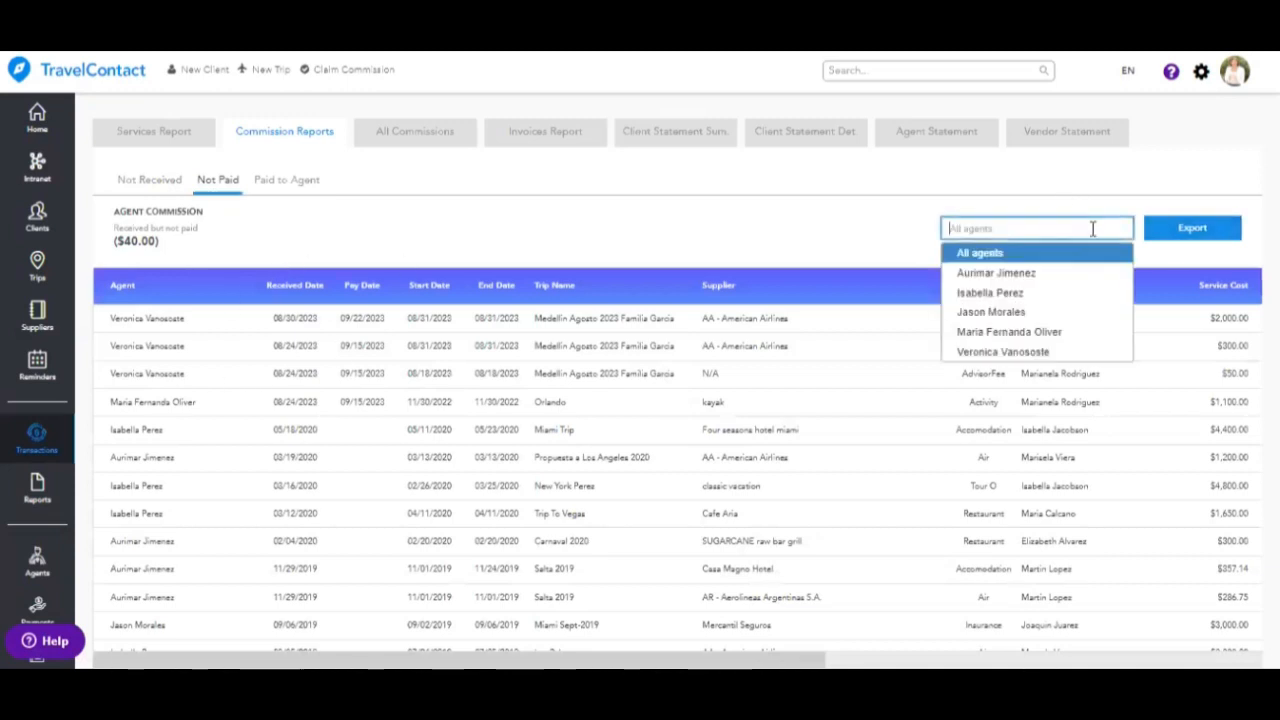
left_click(1049, 350)
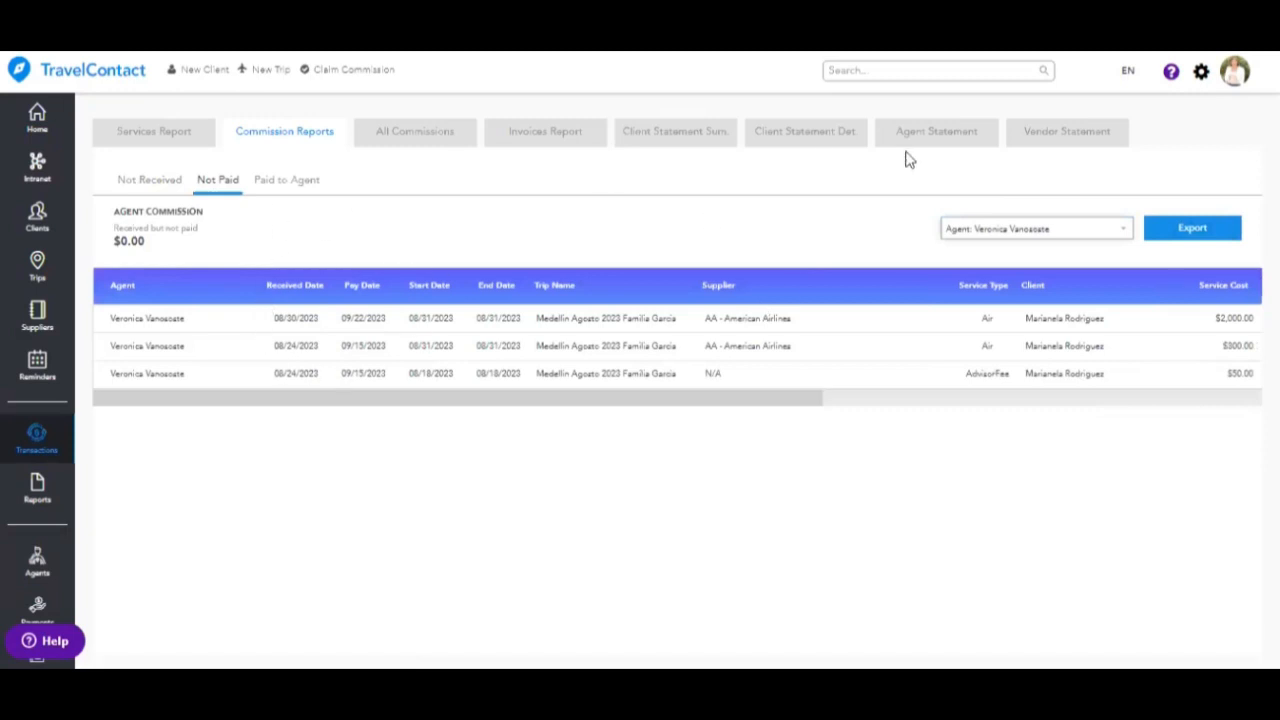
left_click(1066, 233)
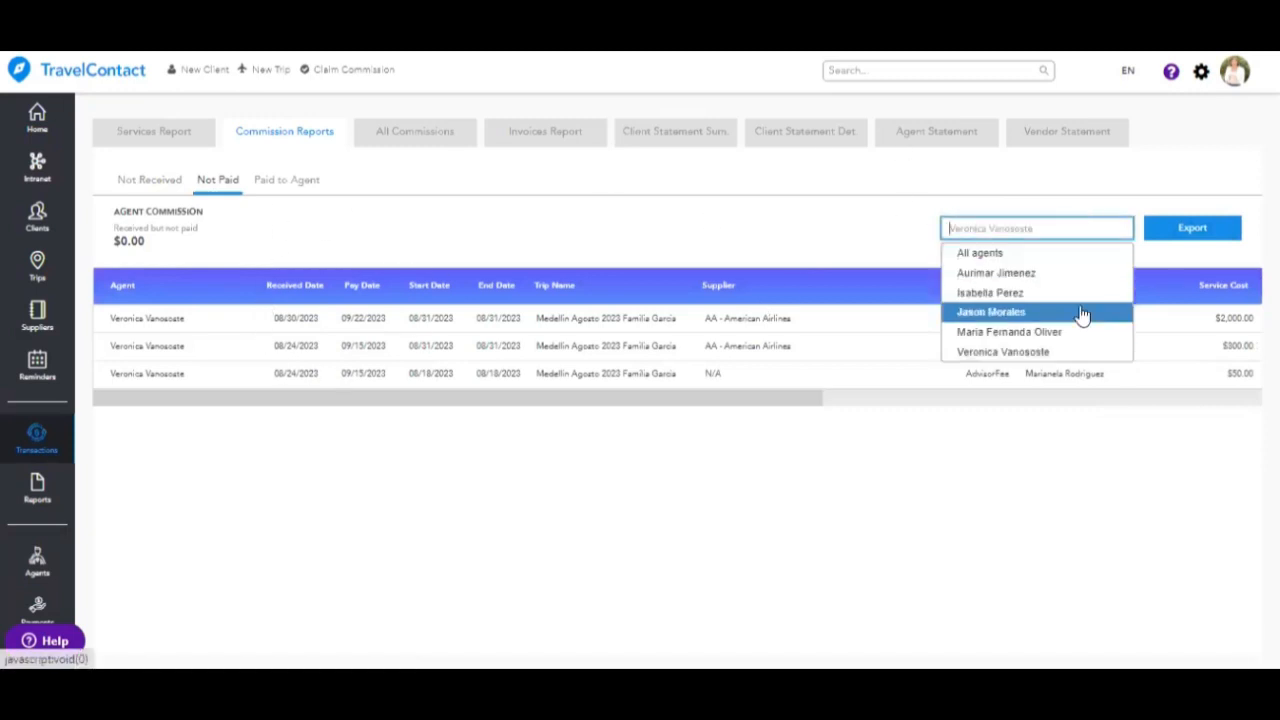
left_click(1082, 339)
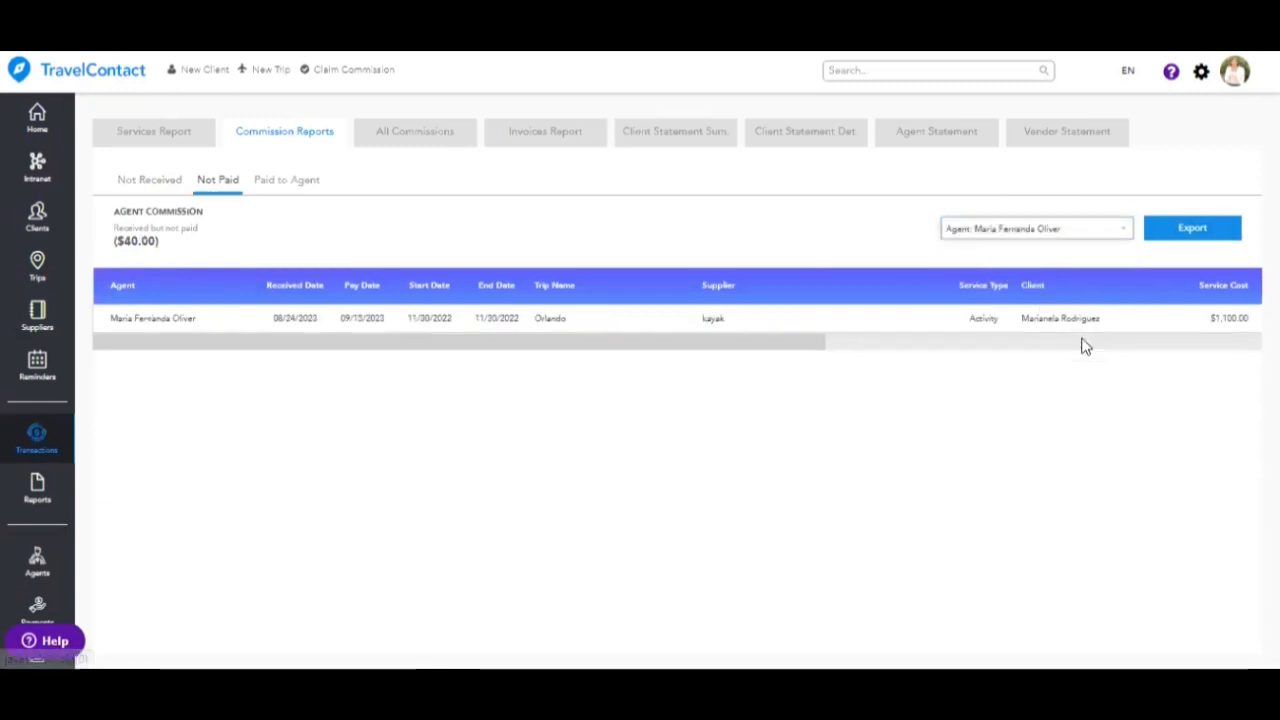
left_click(1000, 230)
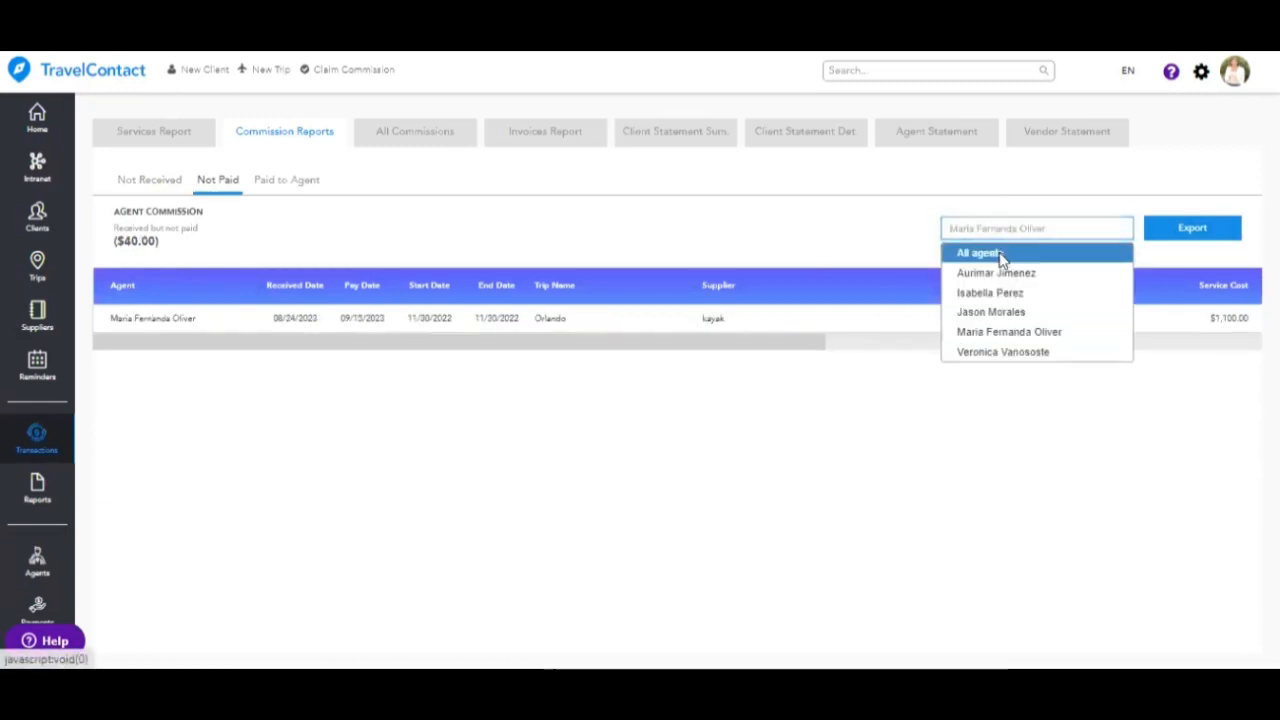
left_click(979, 253)
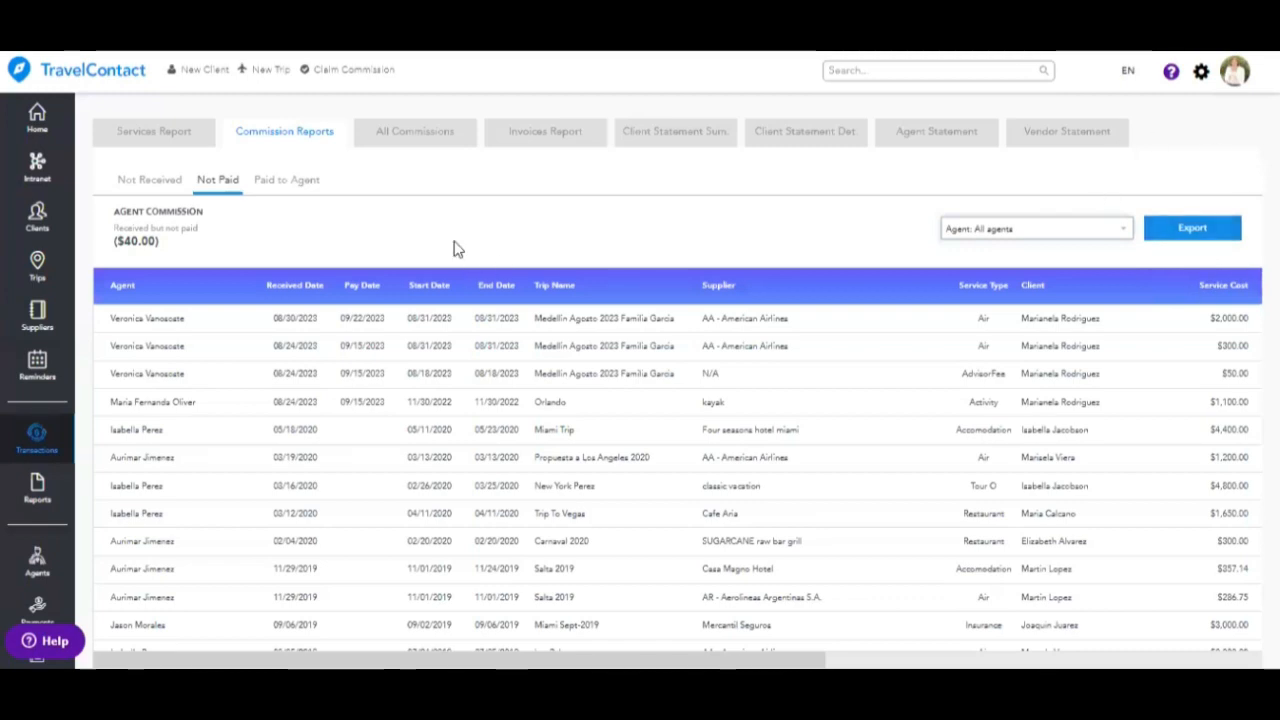
- Show the Paid to Agent commissions for a single agent
left_click(290, 182)
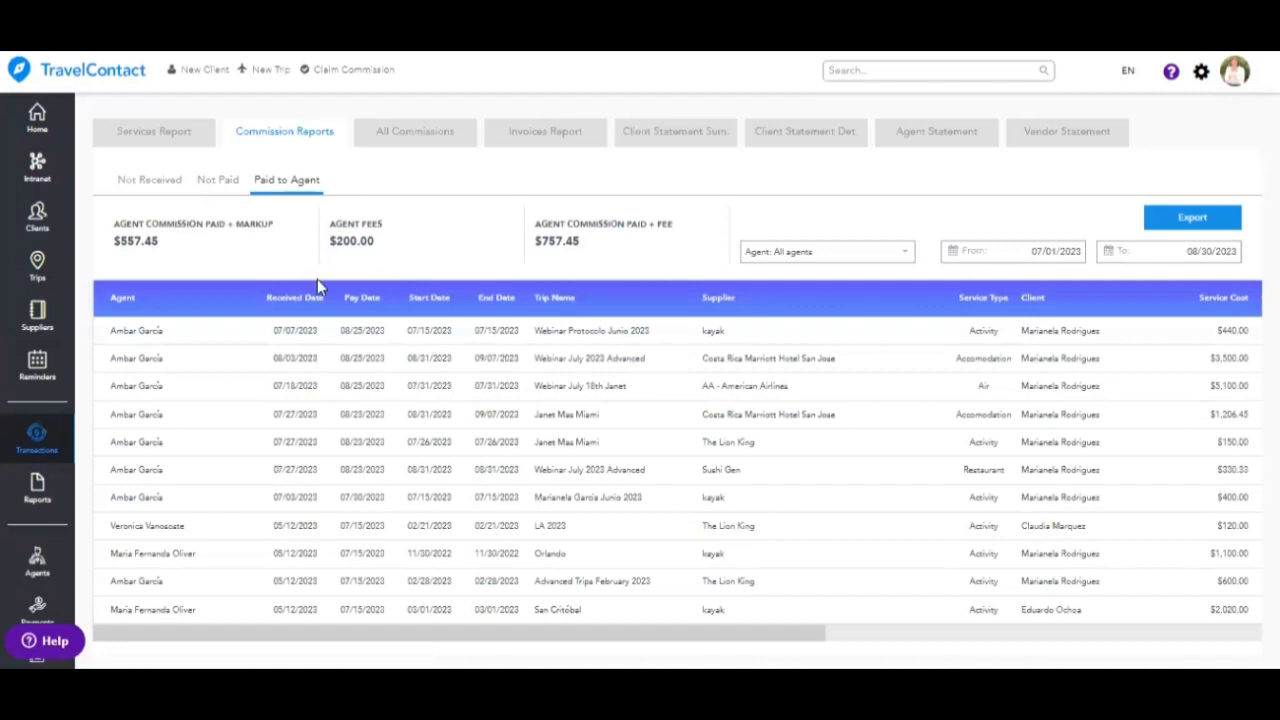
left_click(871, 256)
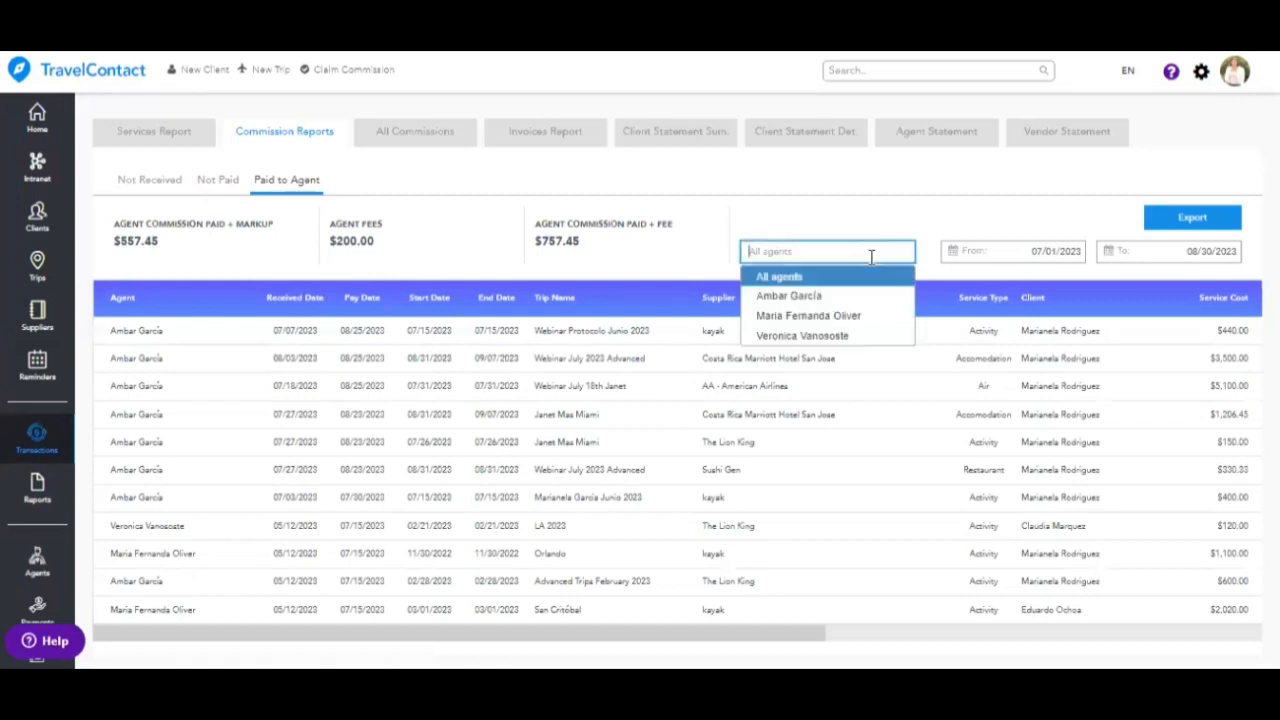
left_click(860, 296)
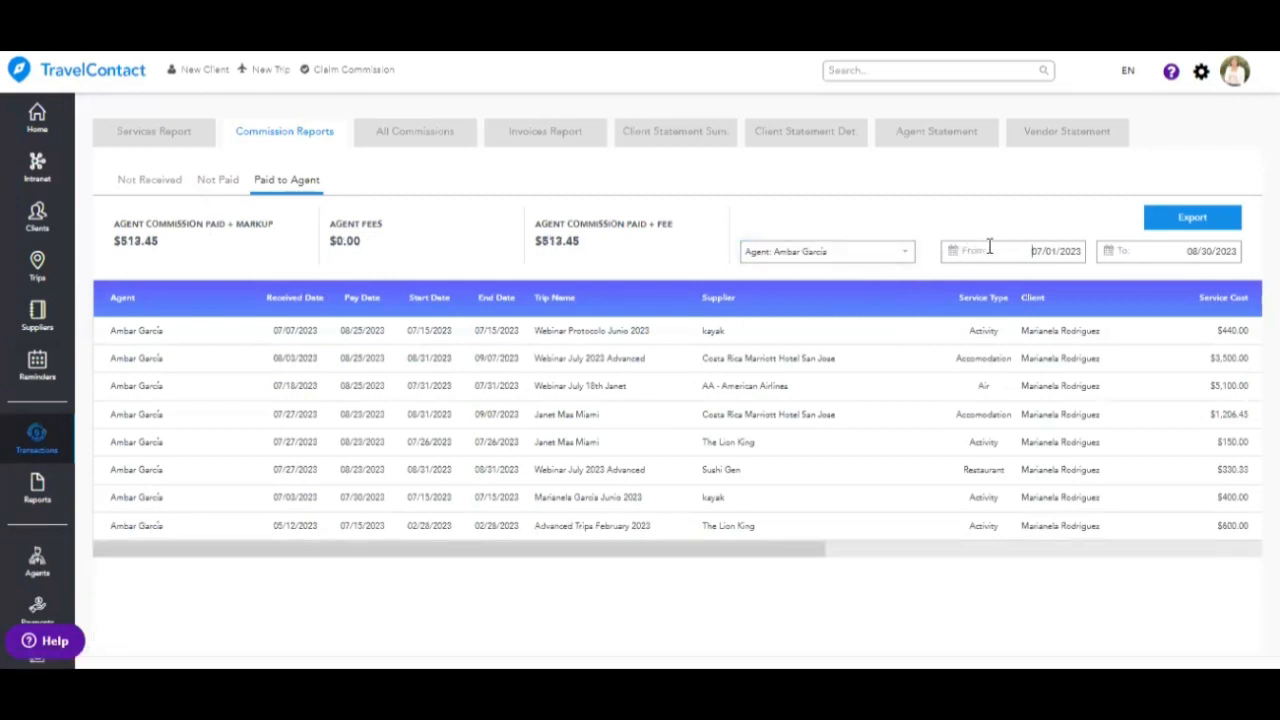
- Set the paid commissions start date to April 1, 2022
left_click(987, 250)
left_click(957, 285)
left_click(957, 285)
left_click(957, 285)
left_click(957, 285)
left_click(957, 285)
left_click(957, 285)
left_click(957, 285)
left_click(957, 285)
left_click(957, 285)
left_click(957, 285)
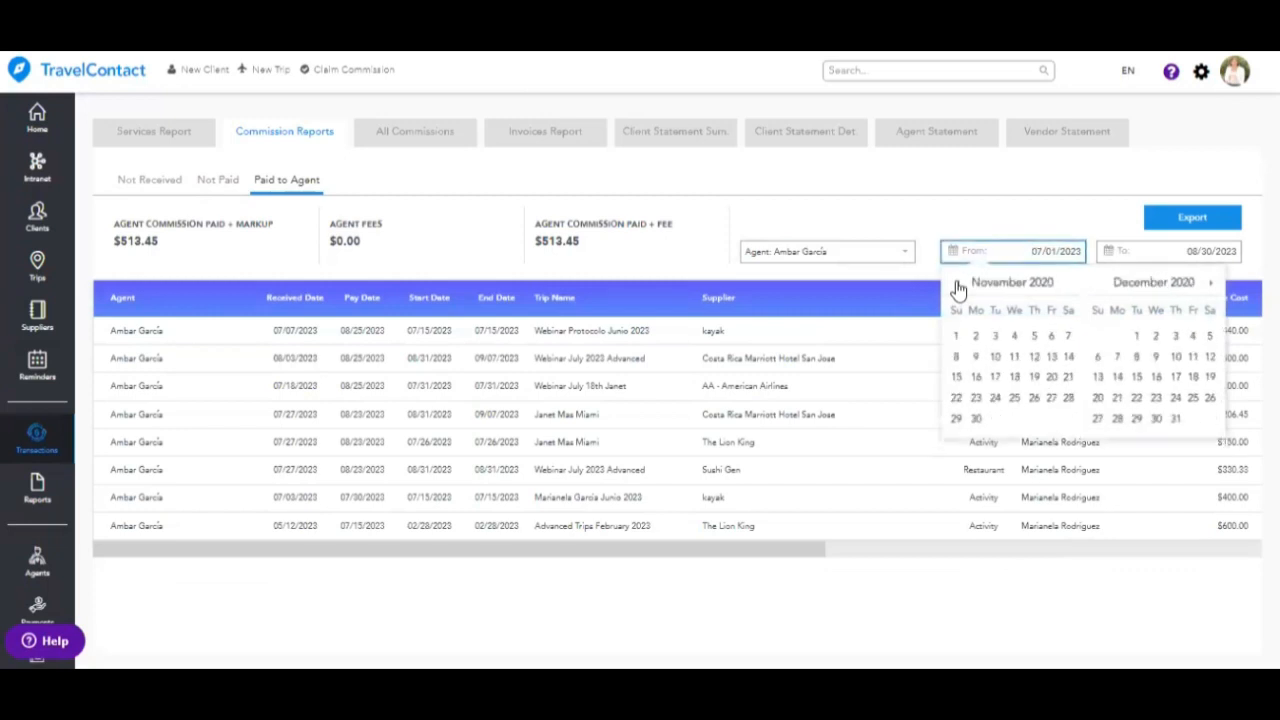
left_click(957, 285)
left_click(957, 285)
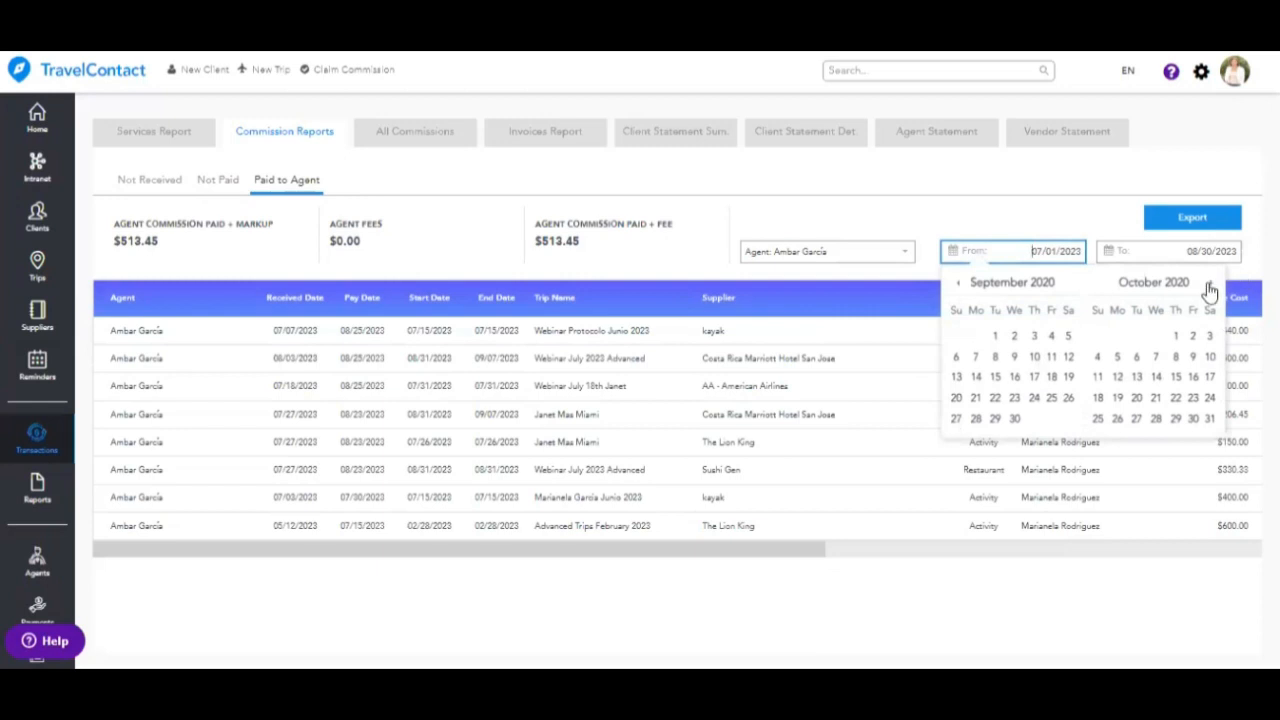
left_click(1210, 284)
left_click(1210, 284)
left_click(1210, 284)
left_click(1210, 284)
double_click(1210, 284)
double_click(1210, 284)
double_click(1210, 284)
double_click(1210, 284)
double_click(1210, 284)
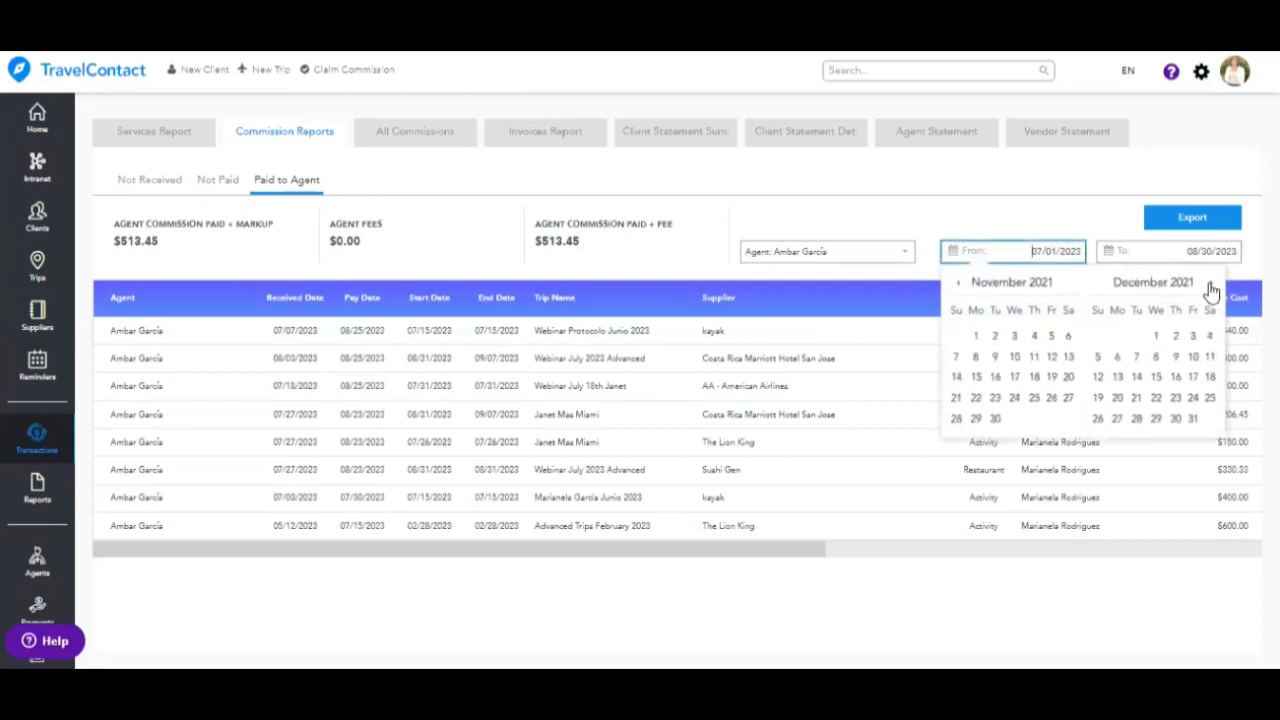
double_click(1210, 284)
double_click(1210, 284)
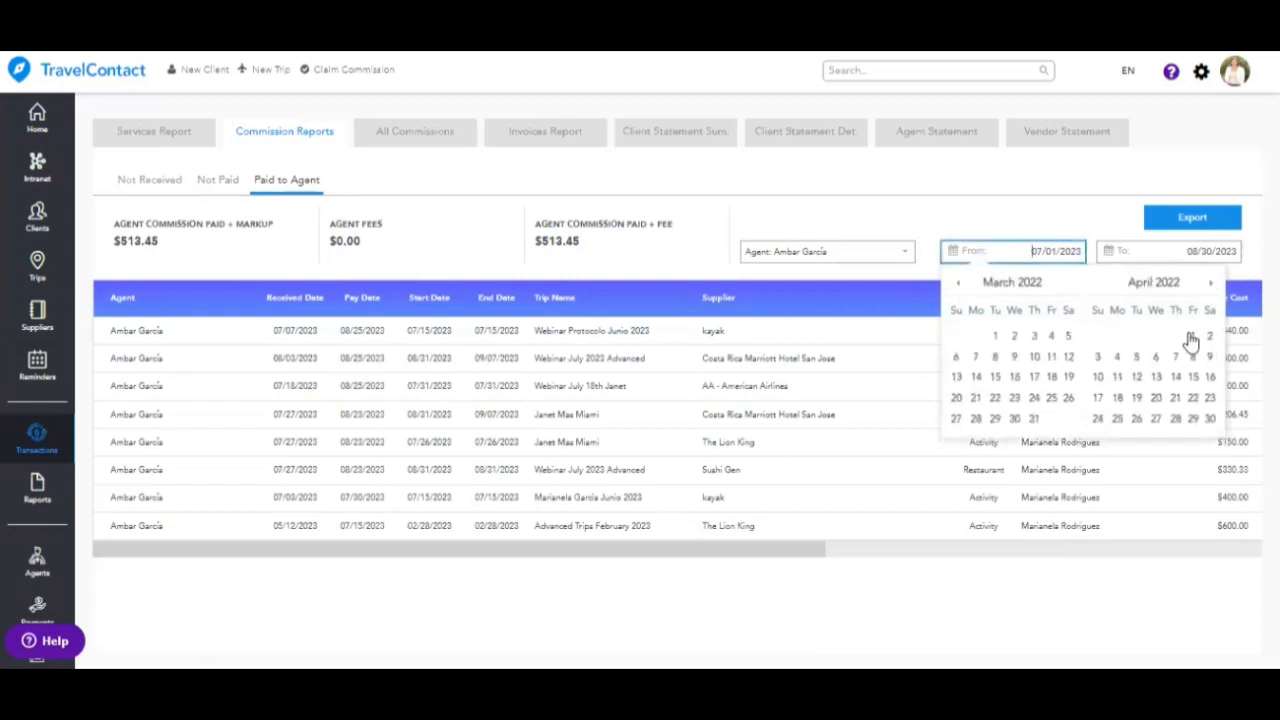
left_click(1193, 337)
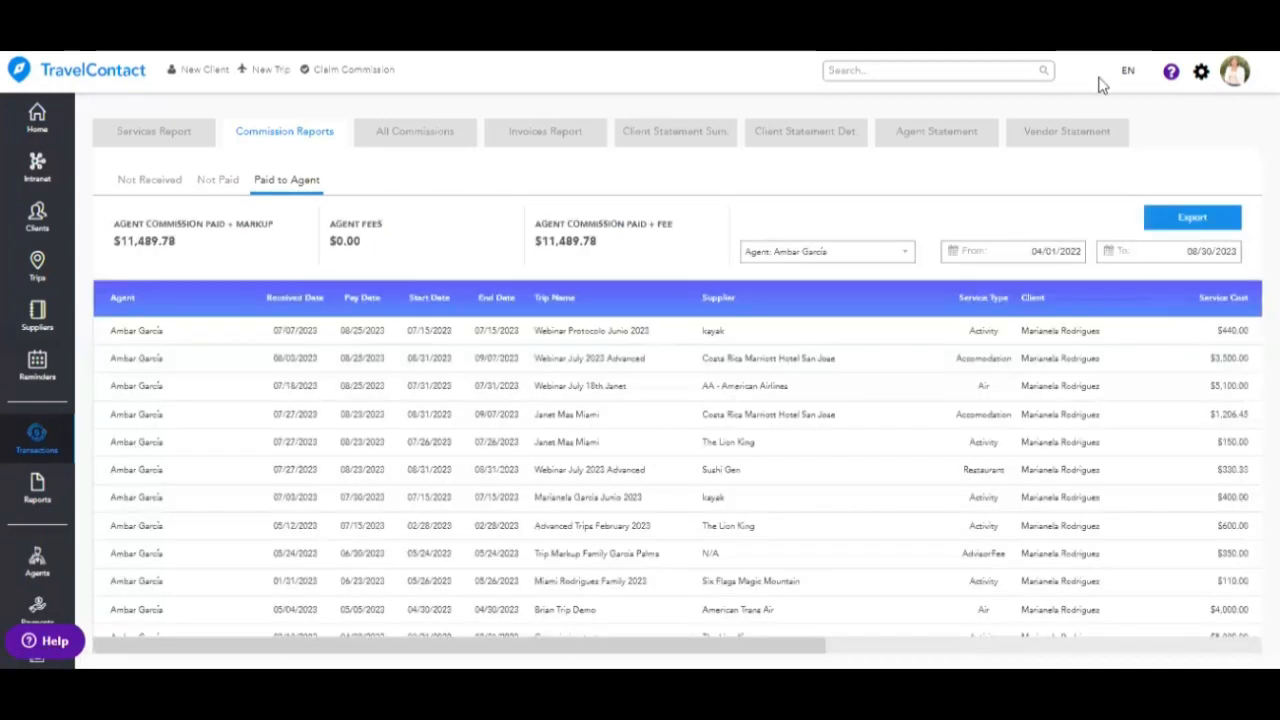
scroll(695, 466, "down", 10)
scroll(695, 466, "up", 10)
left_click(430, 148)
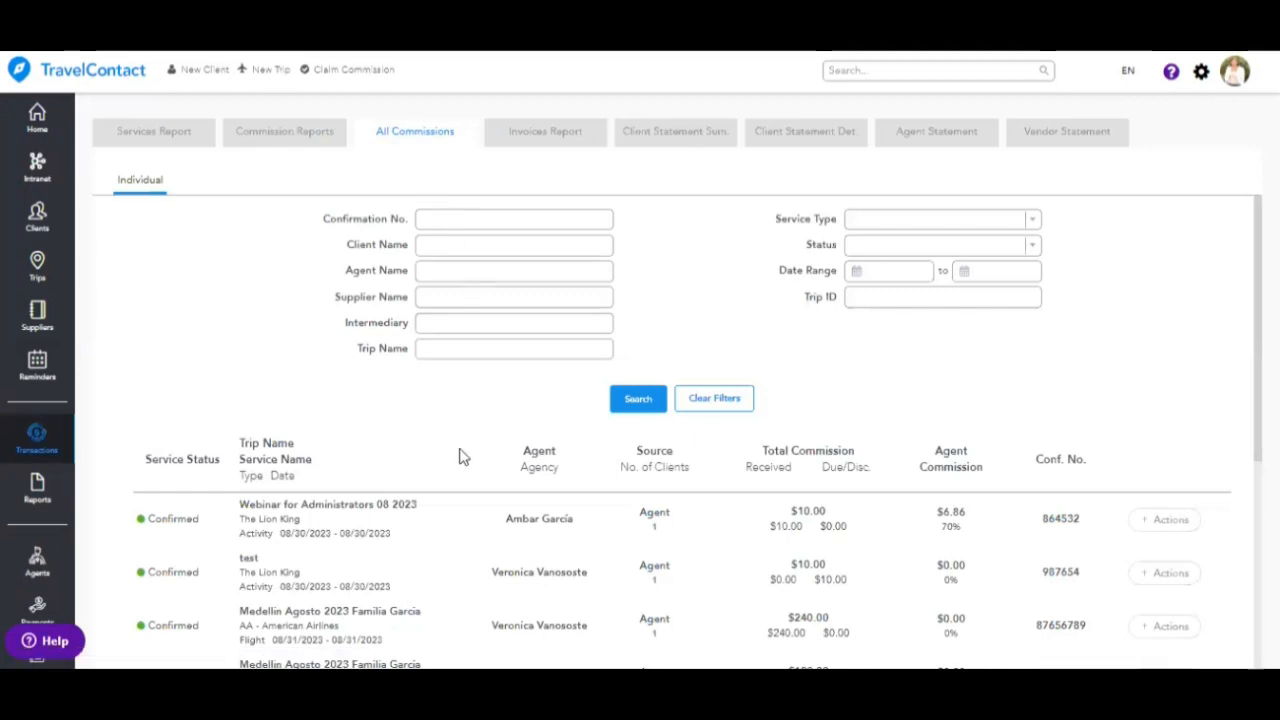
scroll(464, 444, "down", 6)
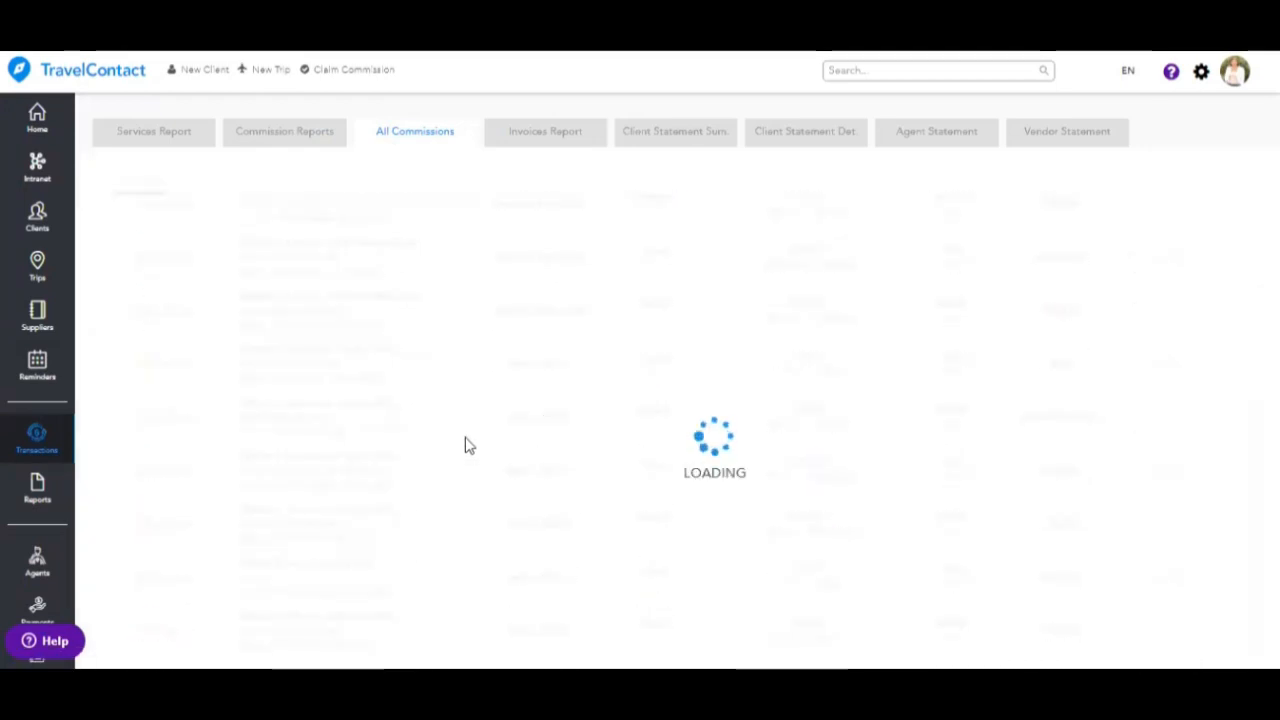
scroll(464, 444, "up", 3)
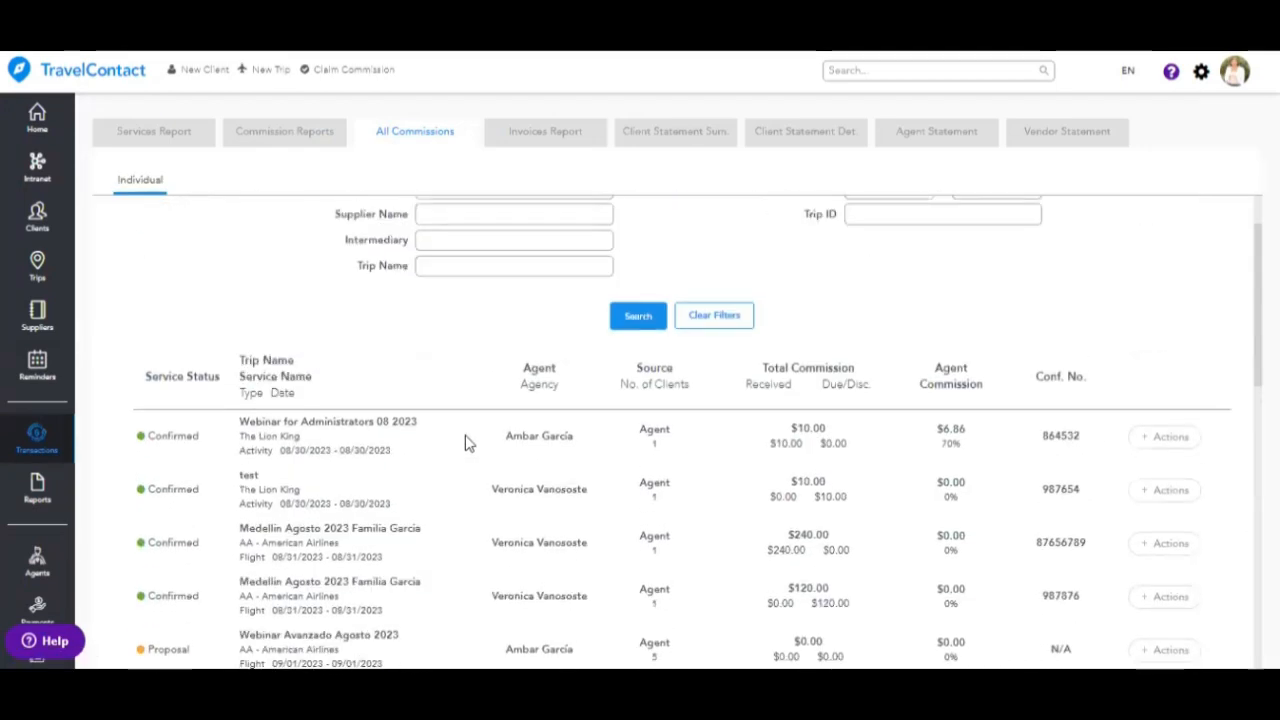
scroll(465, 435, "down", 3)
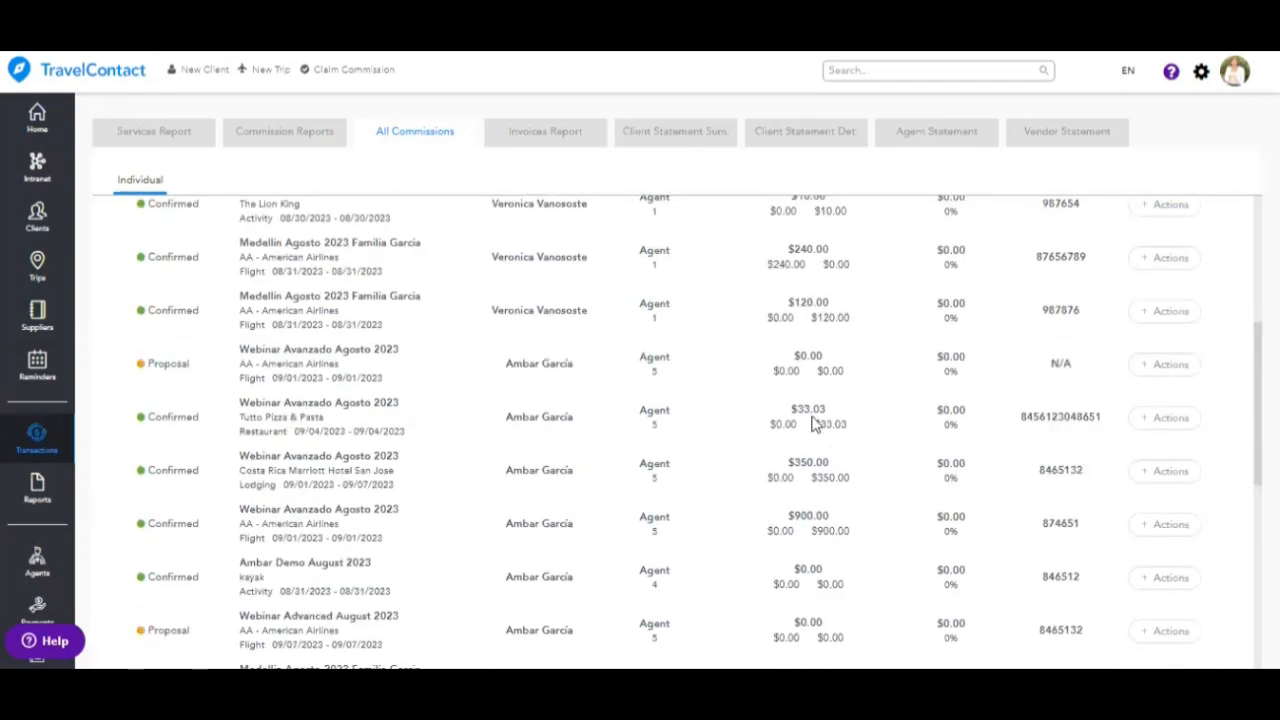
left_click(1172, 424)
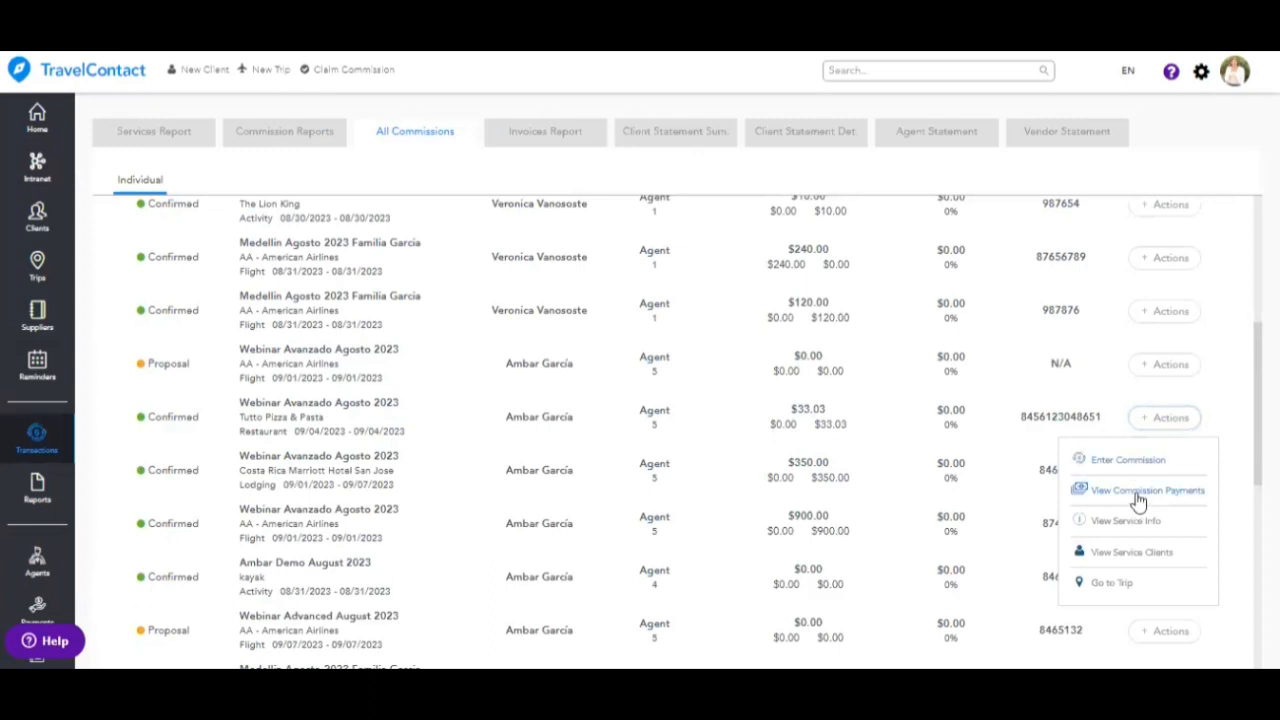
scroll(1140, 500, "up", 4)
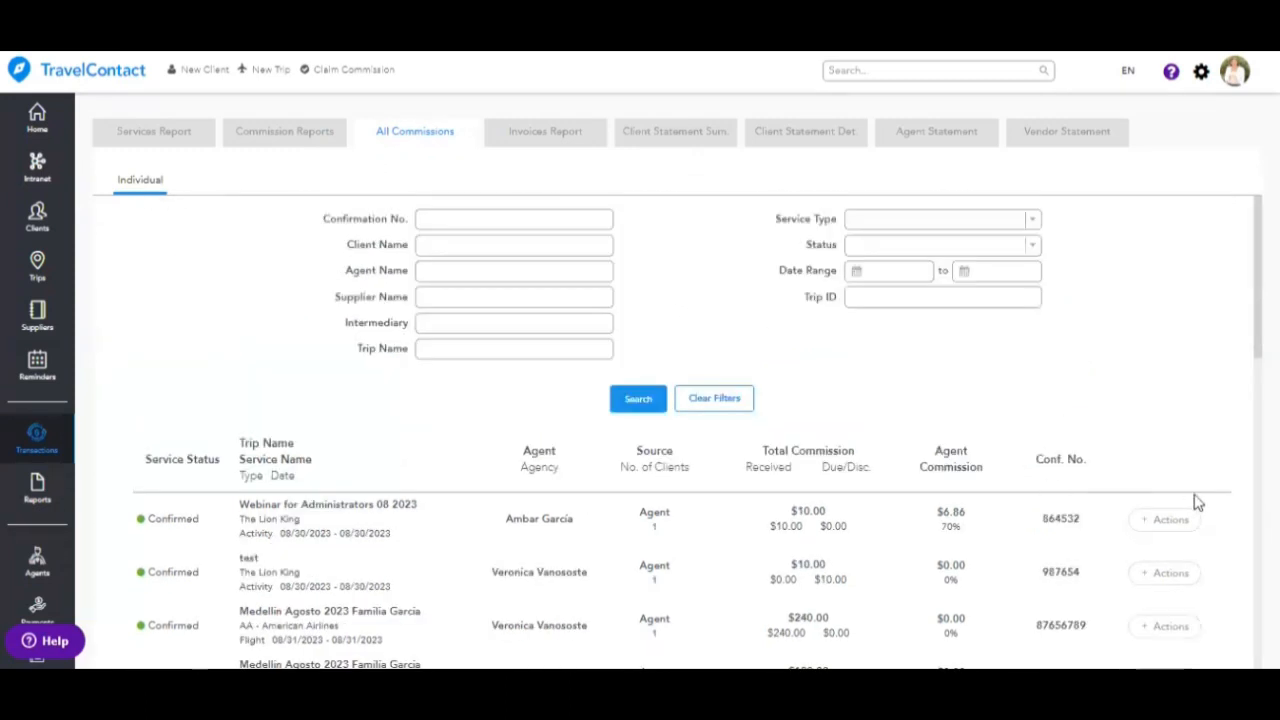
left_click(1170, 520)
scroll(1055, 475, "down", 2)
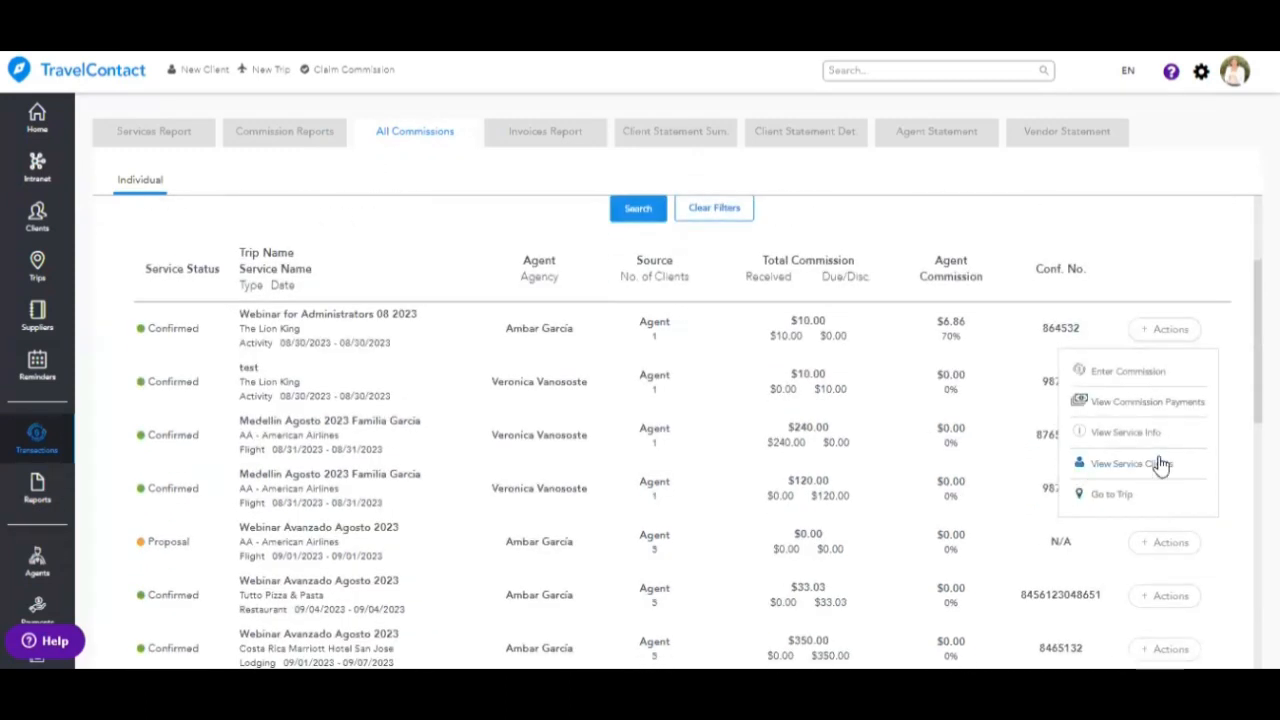
left_click(1155, 405)
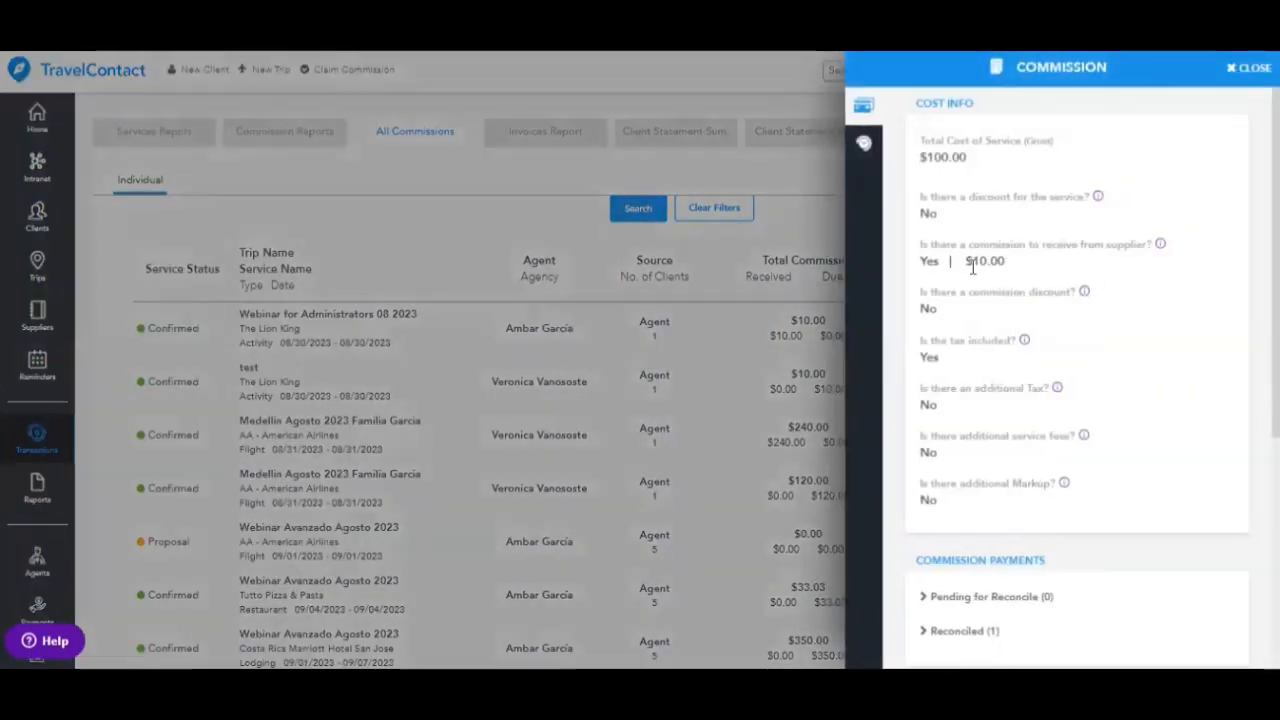
left_click_drag(993, 264, 1005, 262)
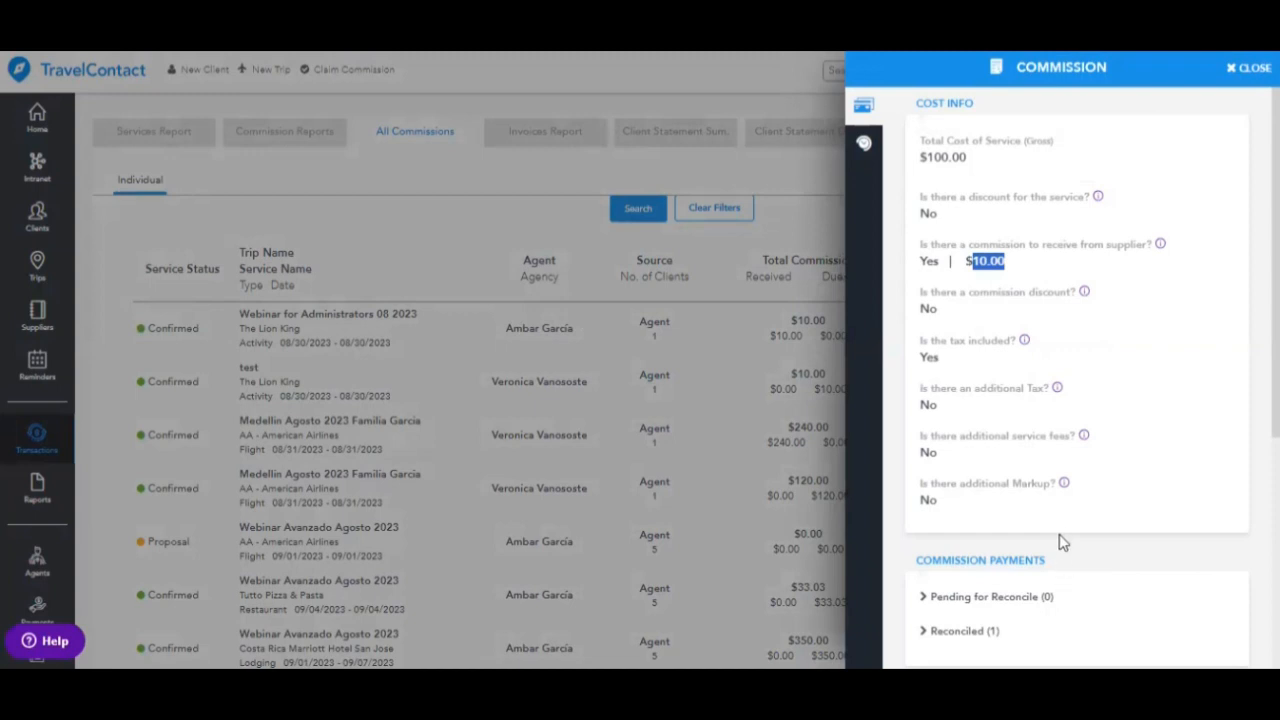
scroll(1060, 540, "down", 1)
left_click(925, 540)
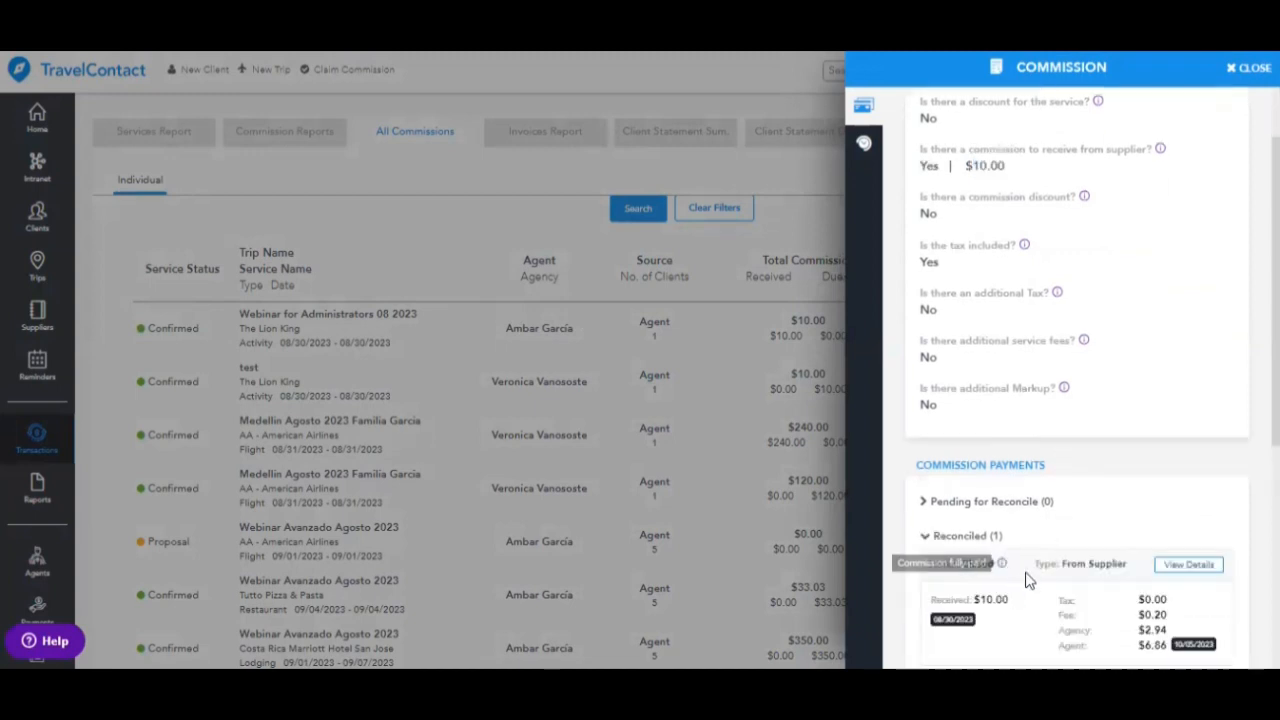
scroll(1043, 543, "down", 3)
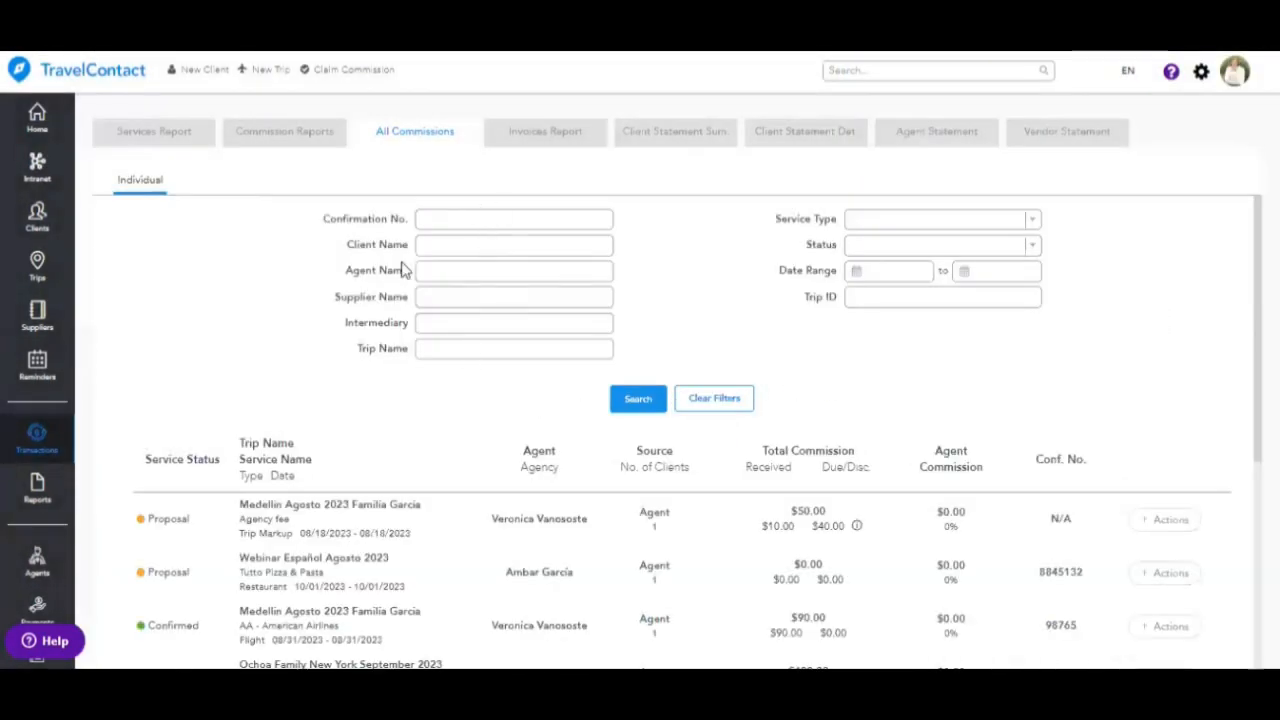
- Filter the All Commissions list to Activity services
left_click(890, 270)
left_click(783, 327)
left_click(938, 222)
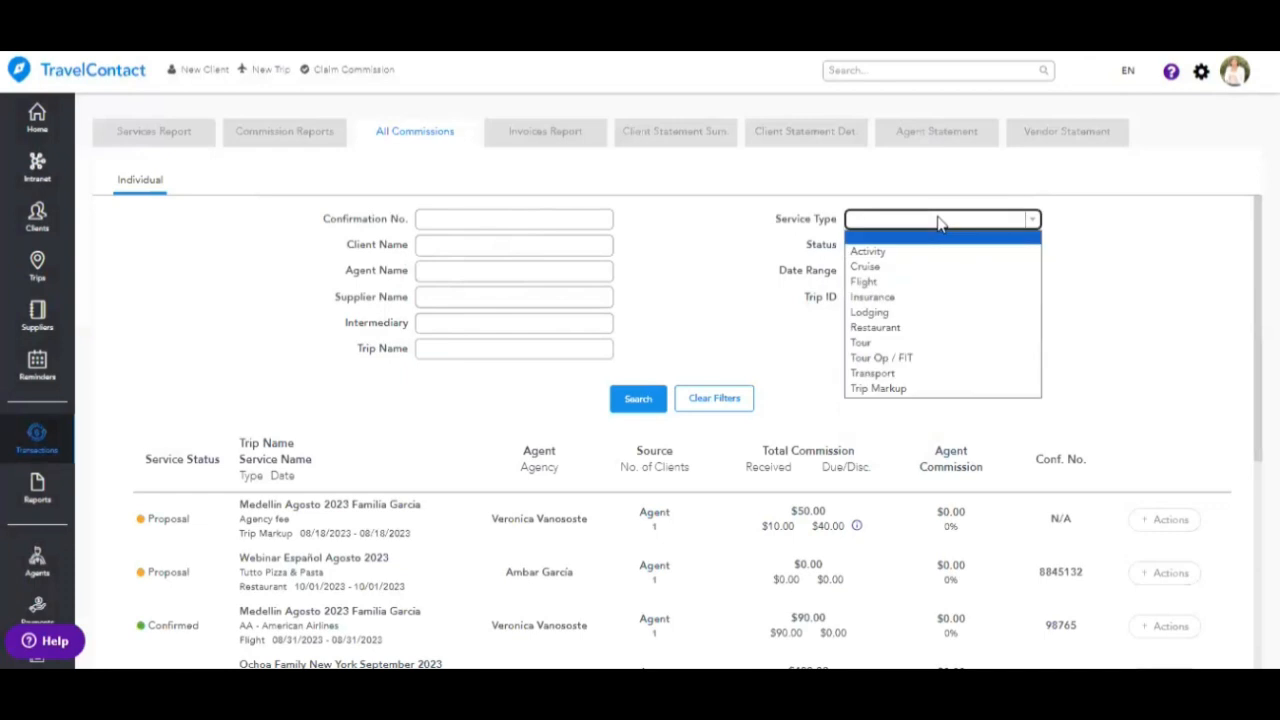
left_click(953, 255)
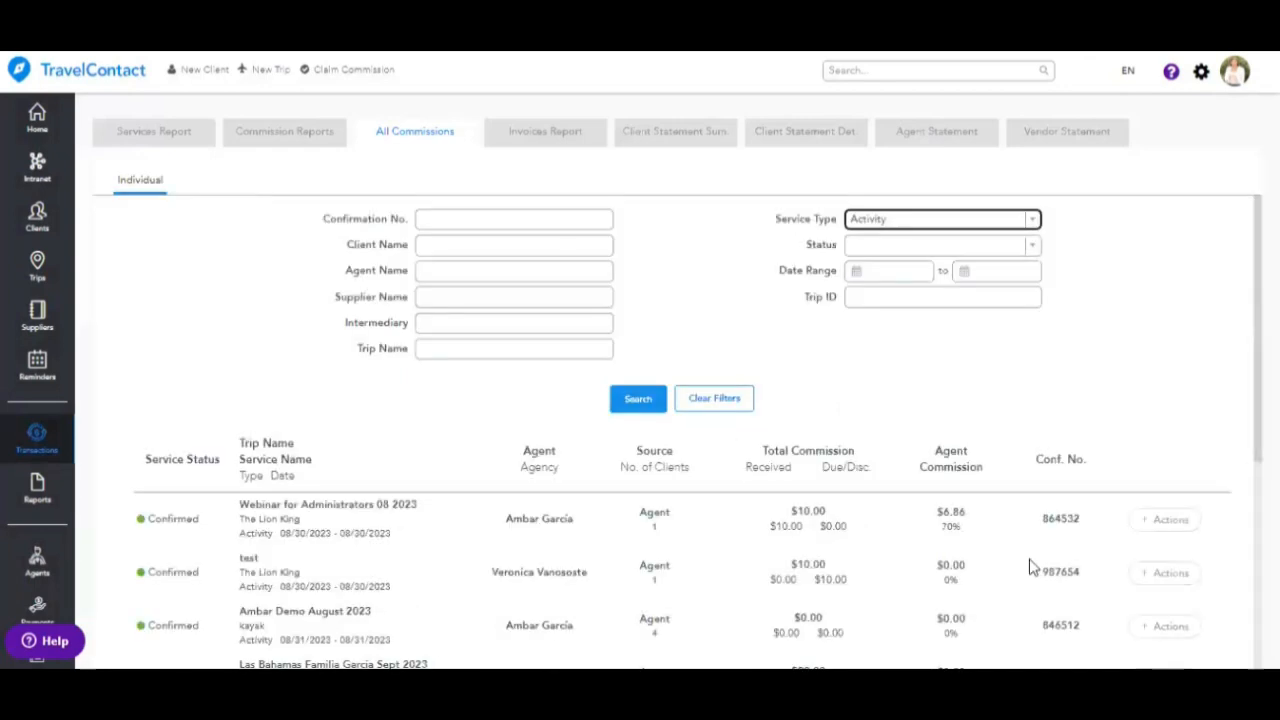
- Review the Activity results, then switch the service type filter to Lodging
scroll(914, 560, "down", 3)
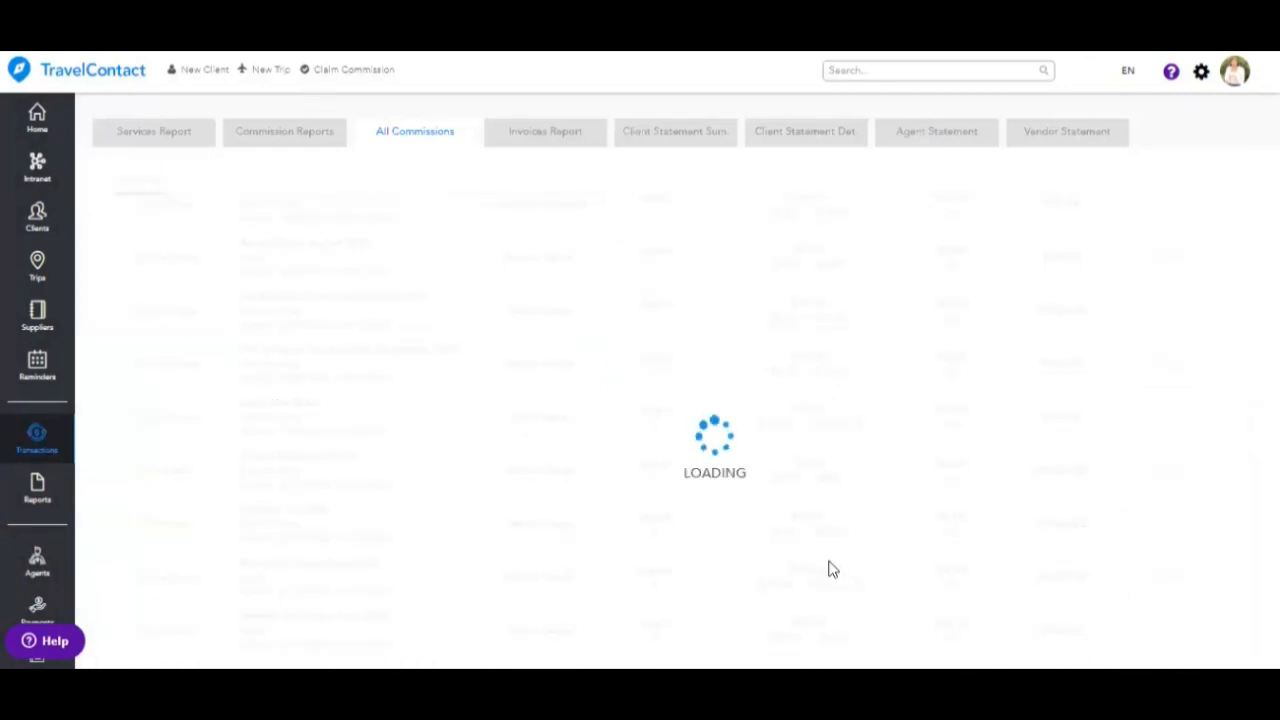
scroll(655, 400, "down", 3)
scroll(655, 400, "down", 4)
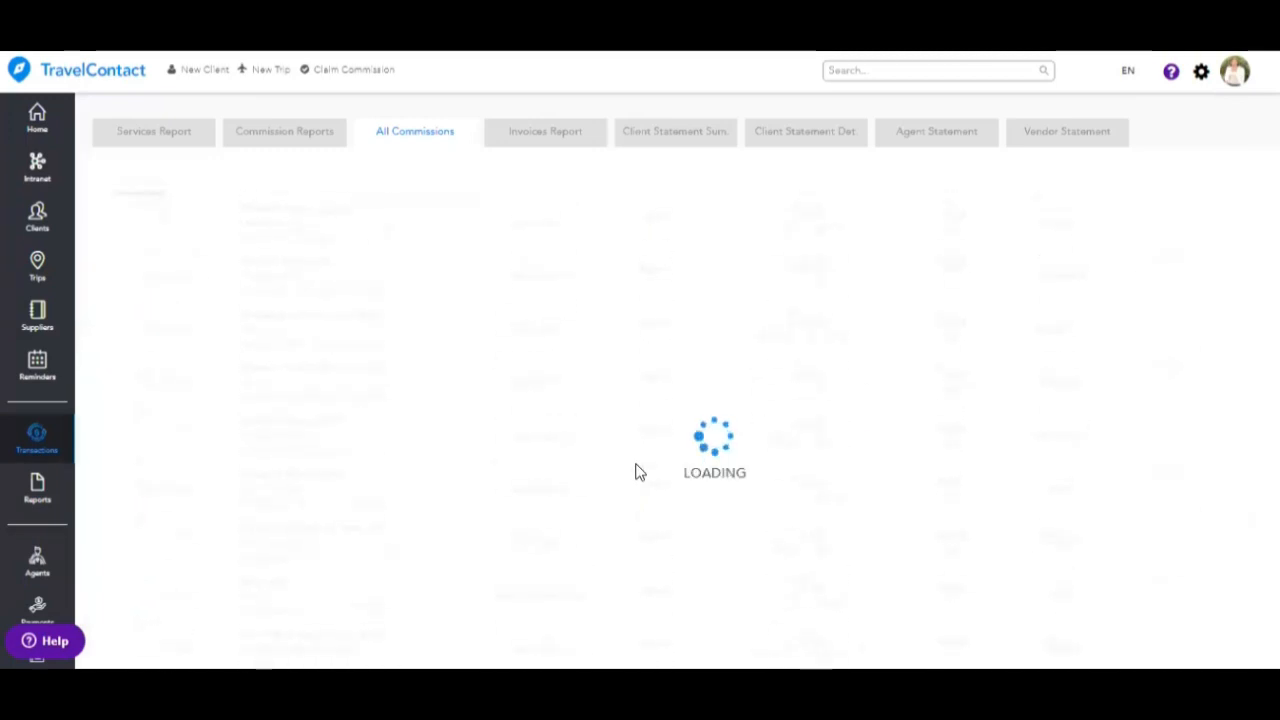
scroll(643, 459, "up", 2)
left_click(988, 221)
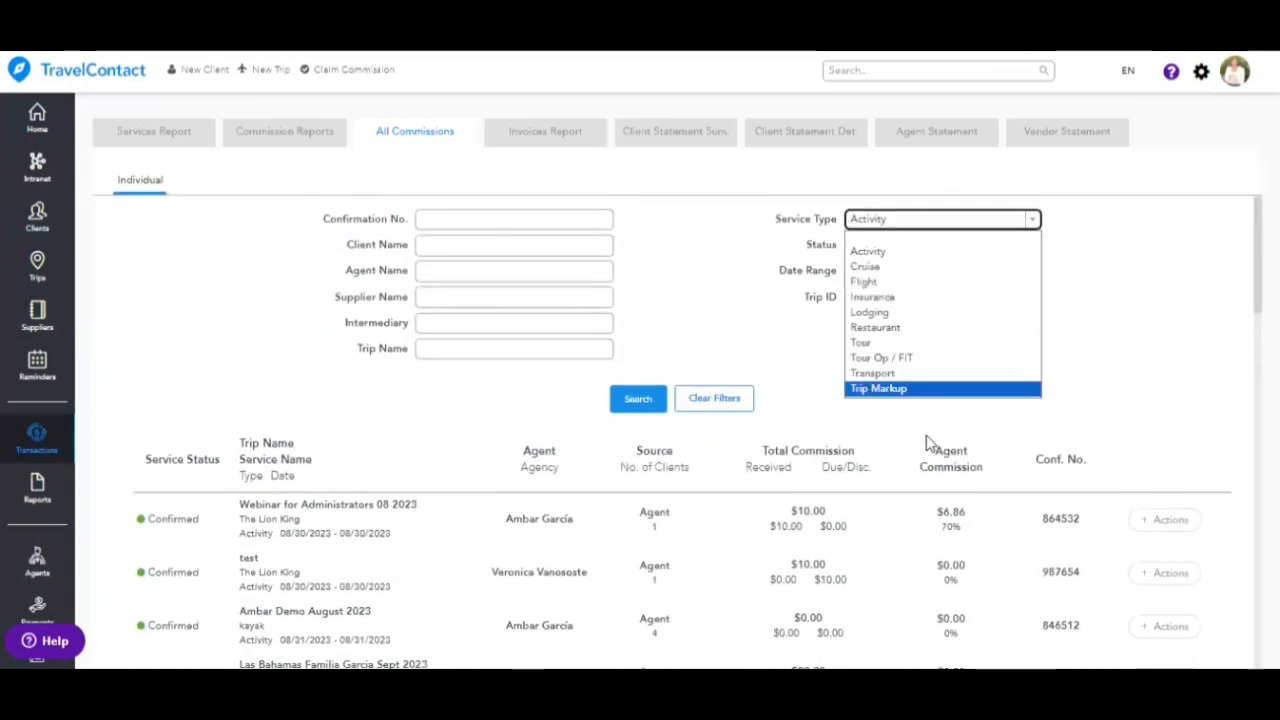
left_click(933, 313)
- Start a commission entry for the first Lodging service, dismiss it unsaved, and return to Transactions
left_click(1170, 519)
scroll(1108, 463, "down", 3)
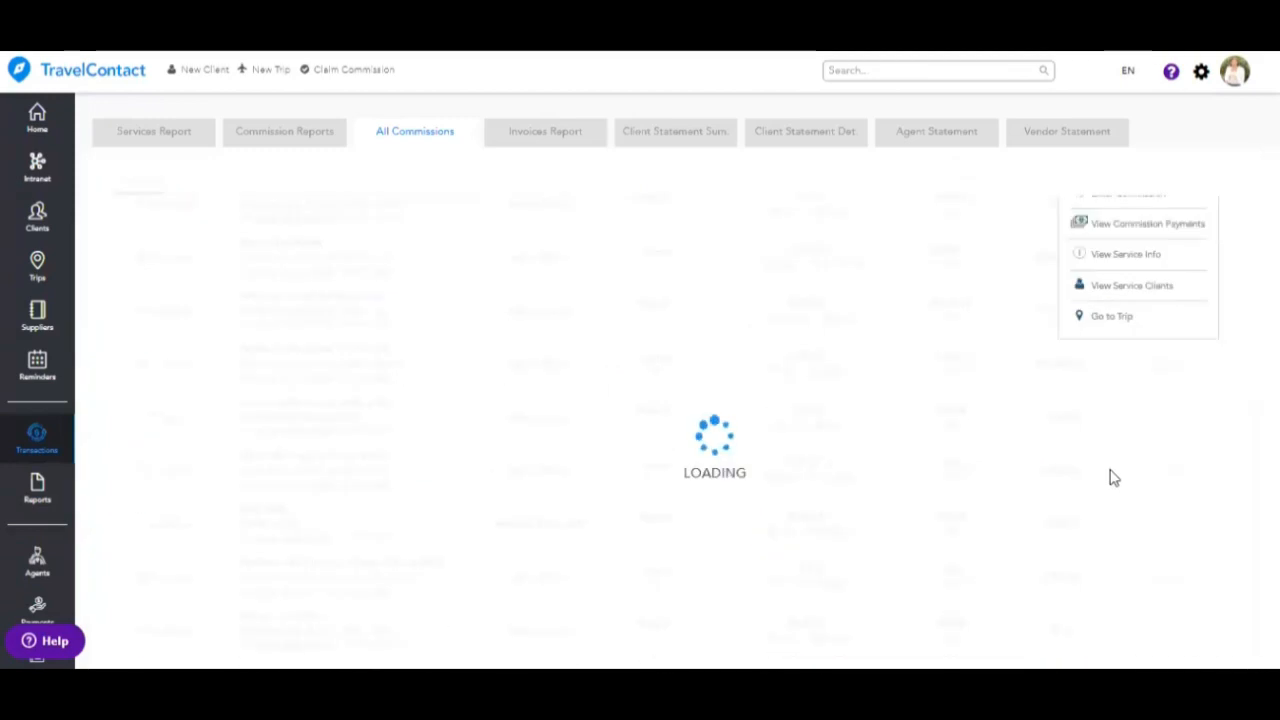
scroll(1110, 475, "up", 2)
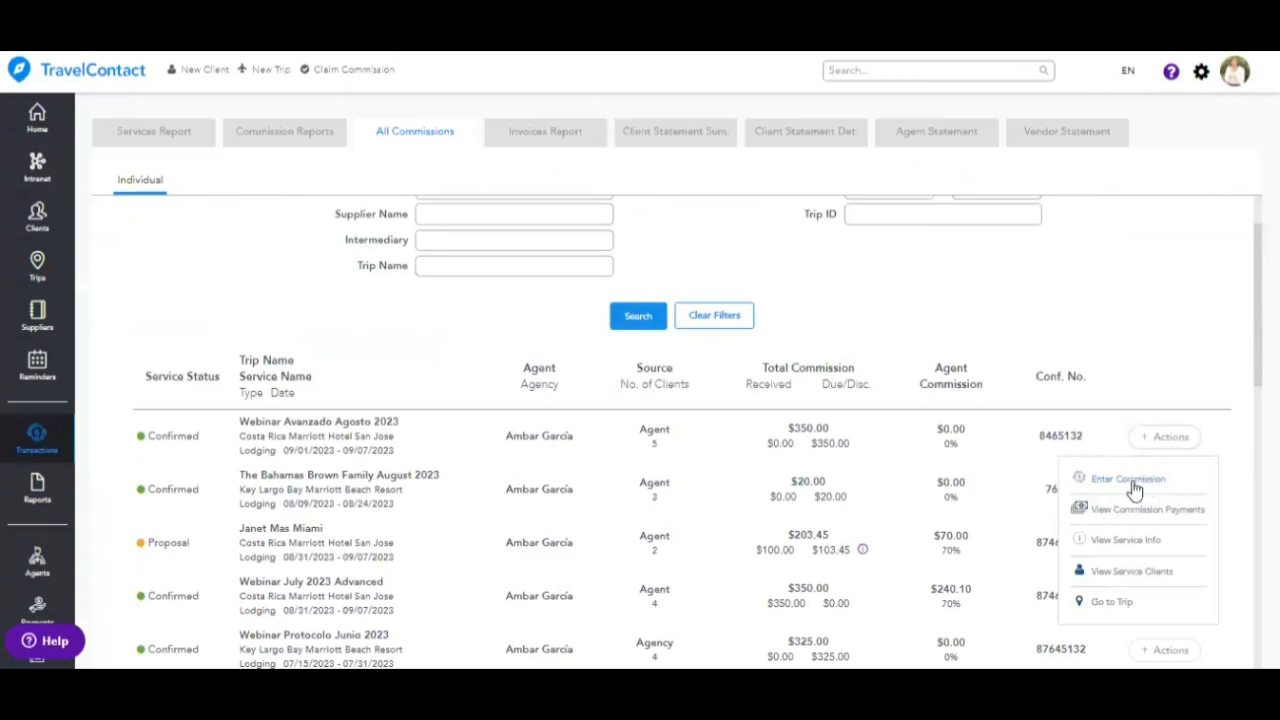
left_click(1128, 480)
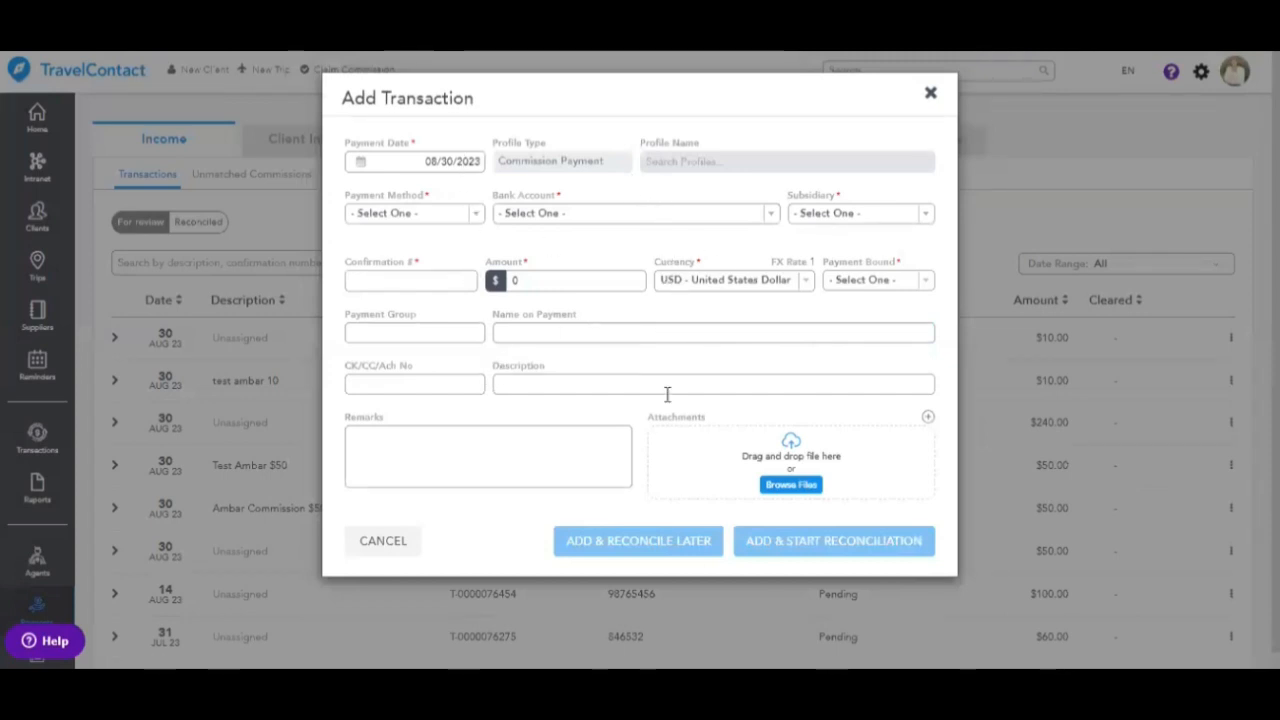
left_click(932, 94)
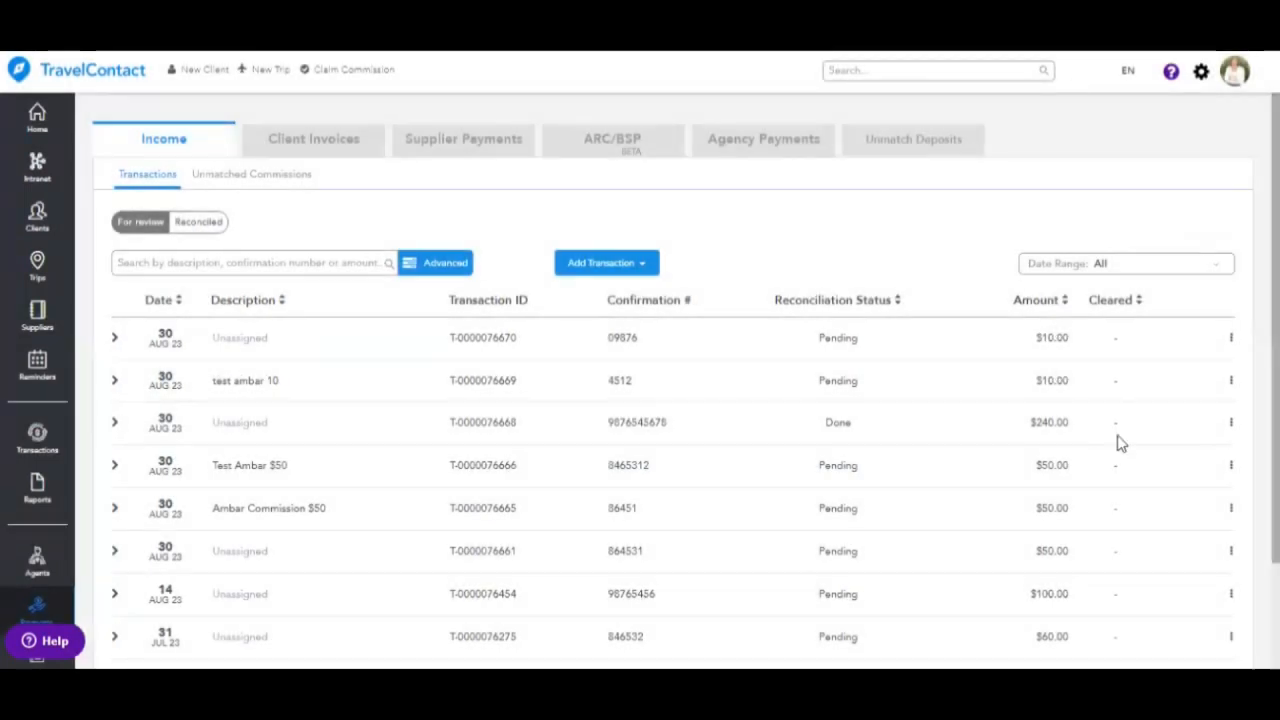
left_click(38, 433)
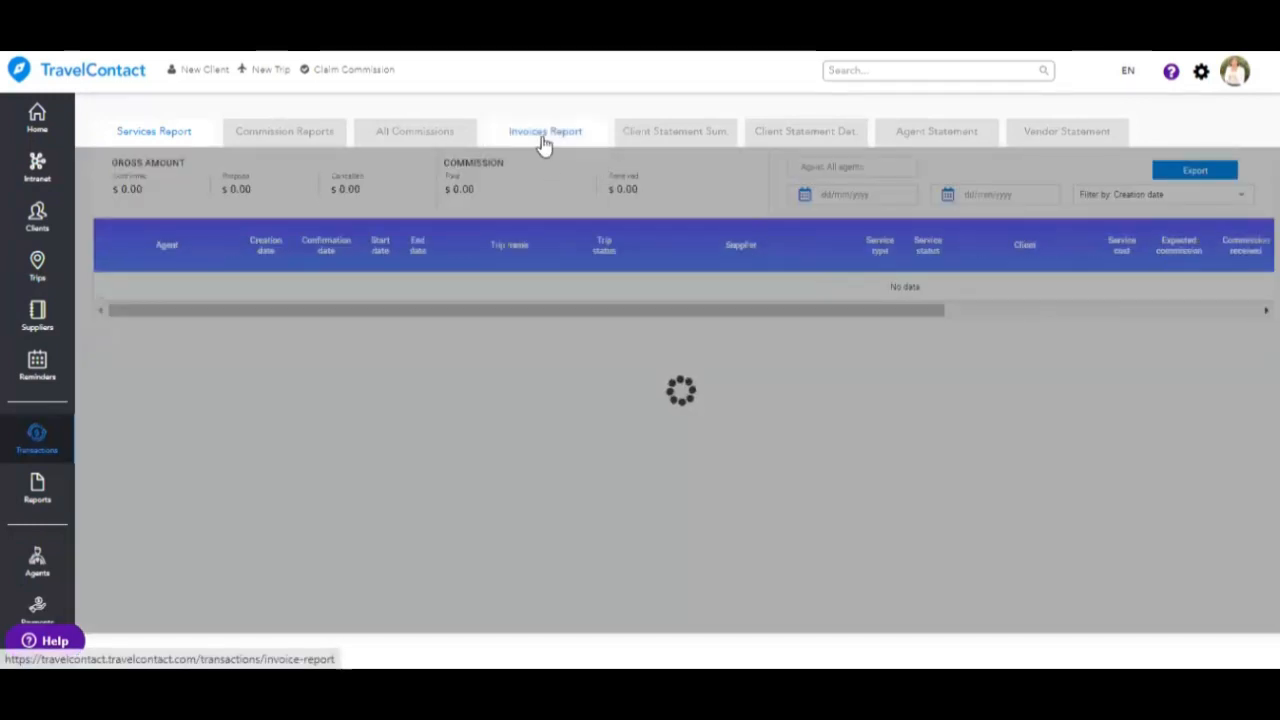
- Set the Invoices Report start date to 09/01/2022, then go to the Reports dashboard
left_click(542, 136)
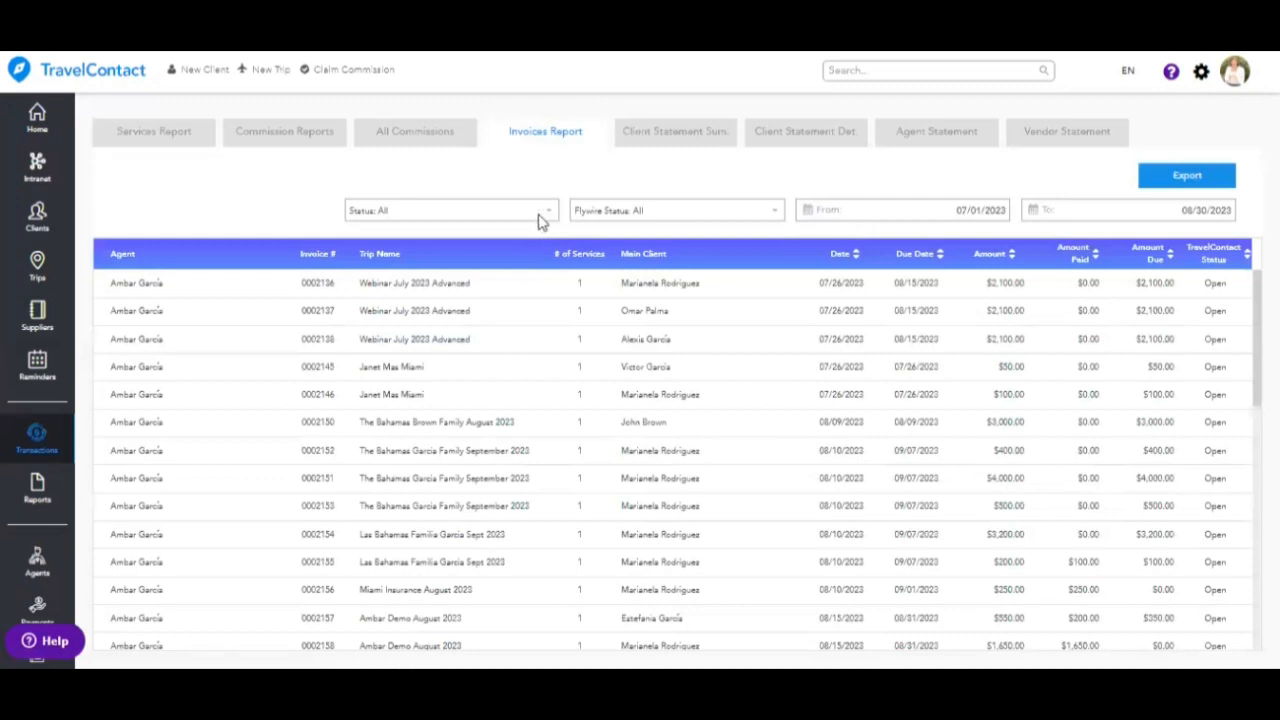
left_click(942, 206)
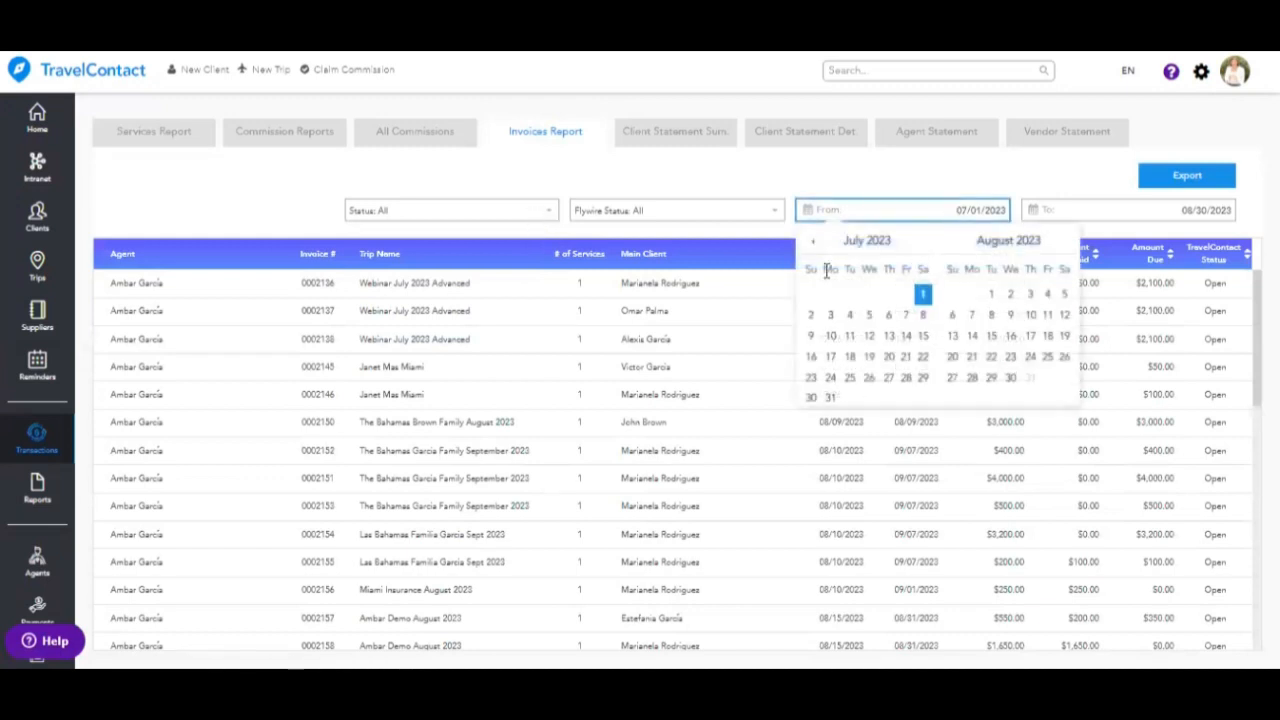
left_click(811, 243)
left_click(811, 243)
left_click(811, 243)
left_click(811, 243)
left_click(811, 245)
left_click(811, 245)
left_click(811, 245)
left_click(811, 245)
left_click(811, 245)
left_click(811, 245)
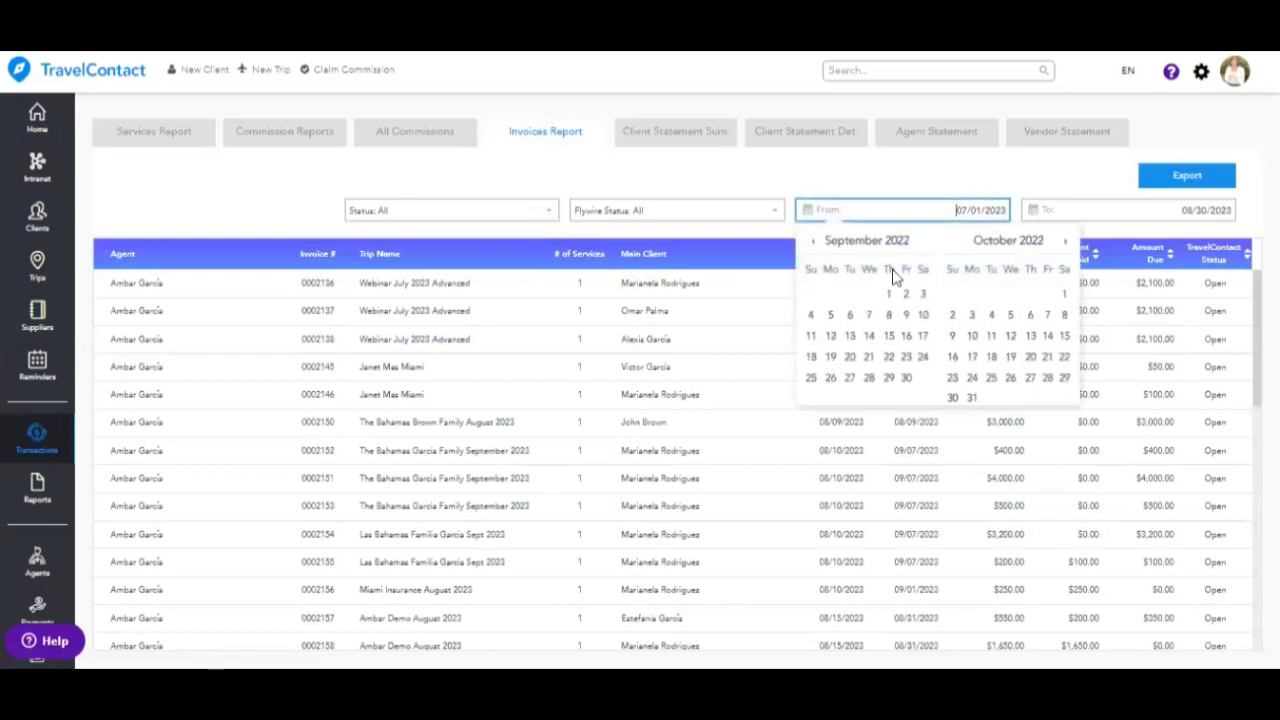
left_click(887, 294)
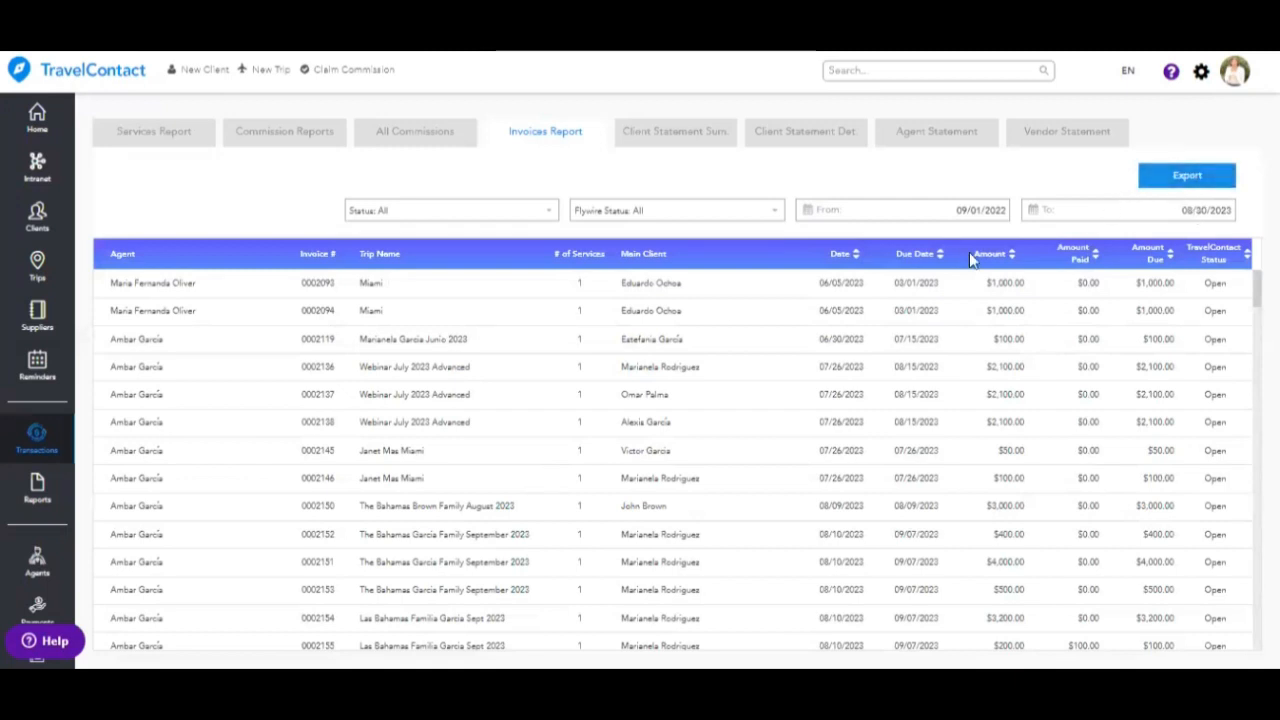
left_click(40, 490)
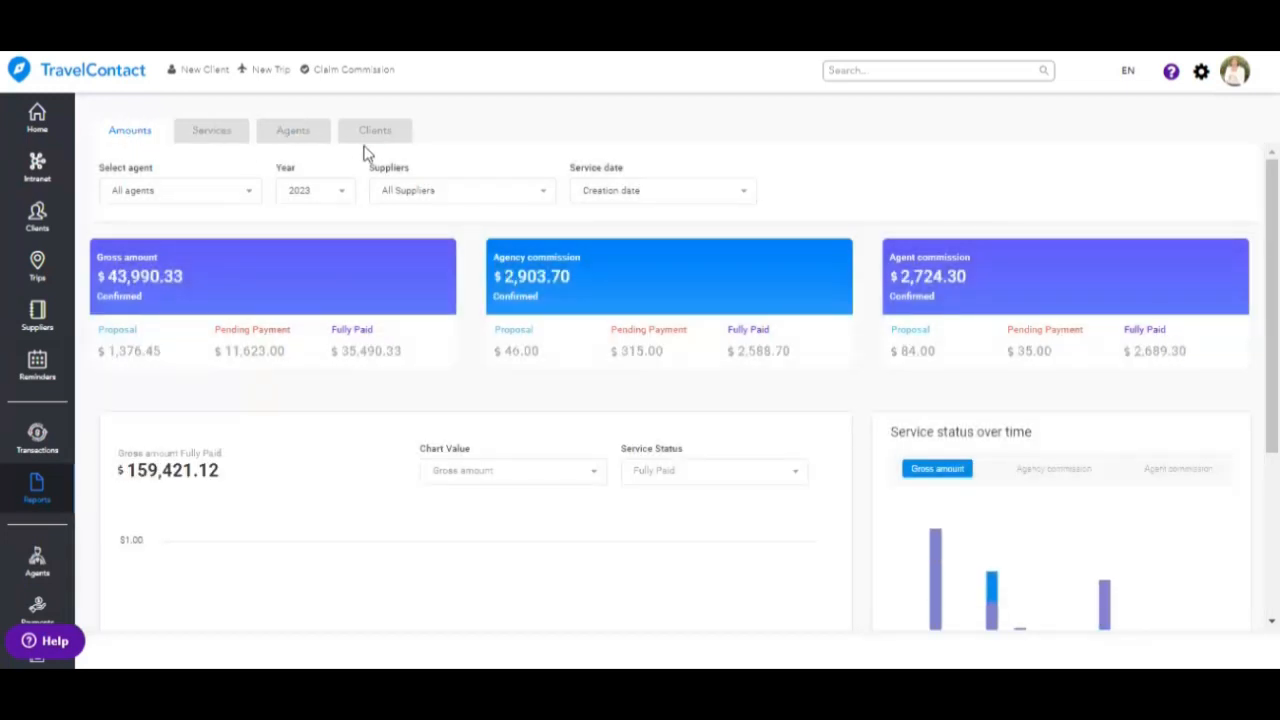
- On the Amounts tab, filter to a single agent and the 2022 report year
left_click(248, 194)
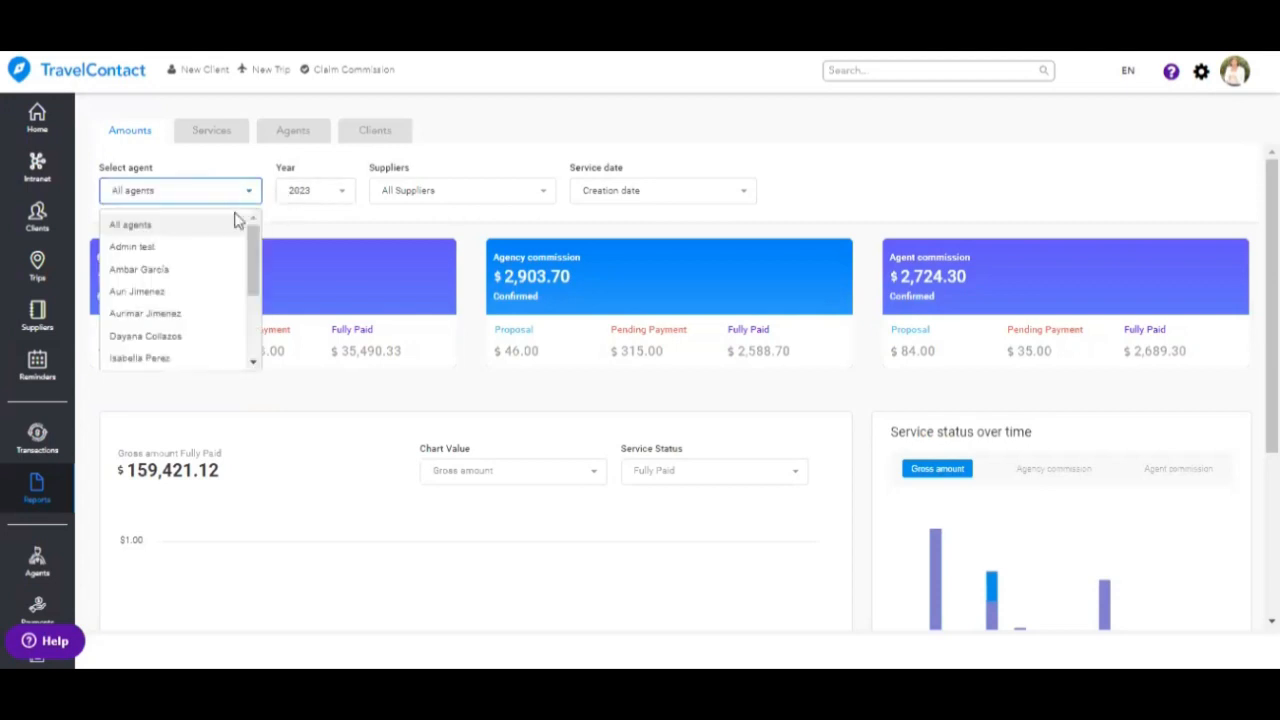
left_click(176, 246)
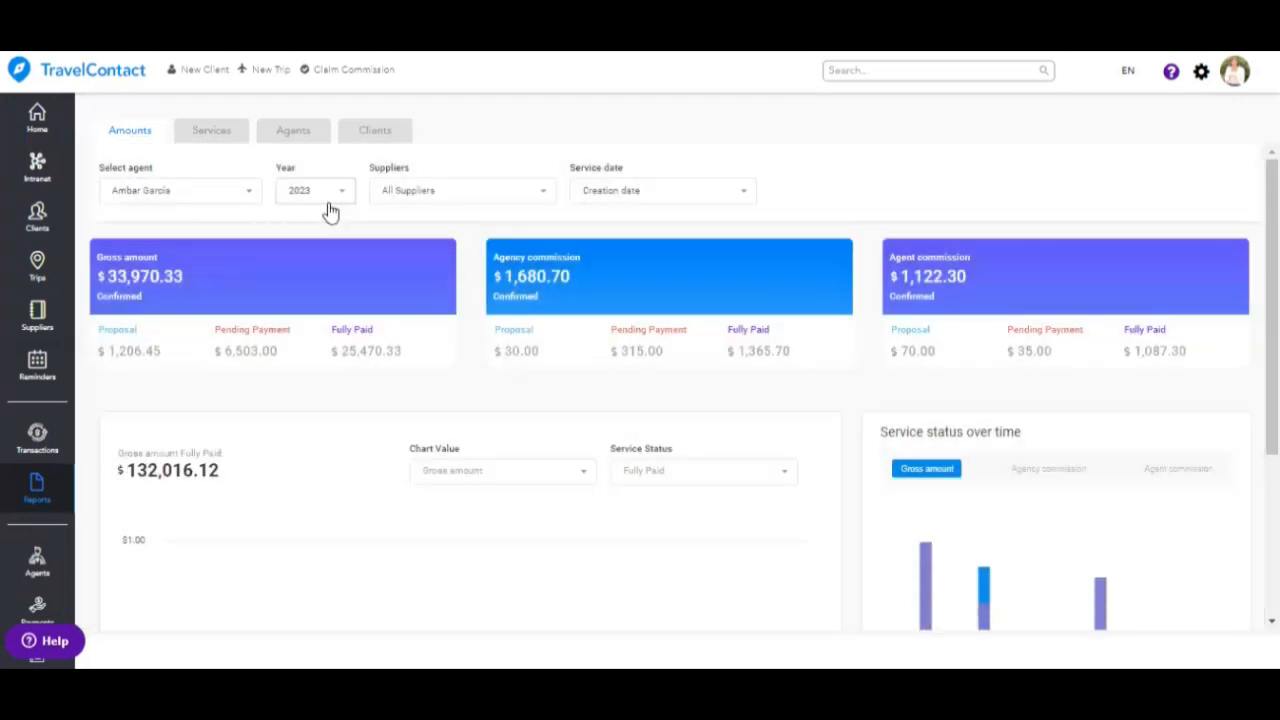
left_click(330, 200)
left_click(297, 247)
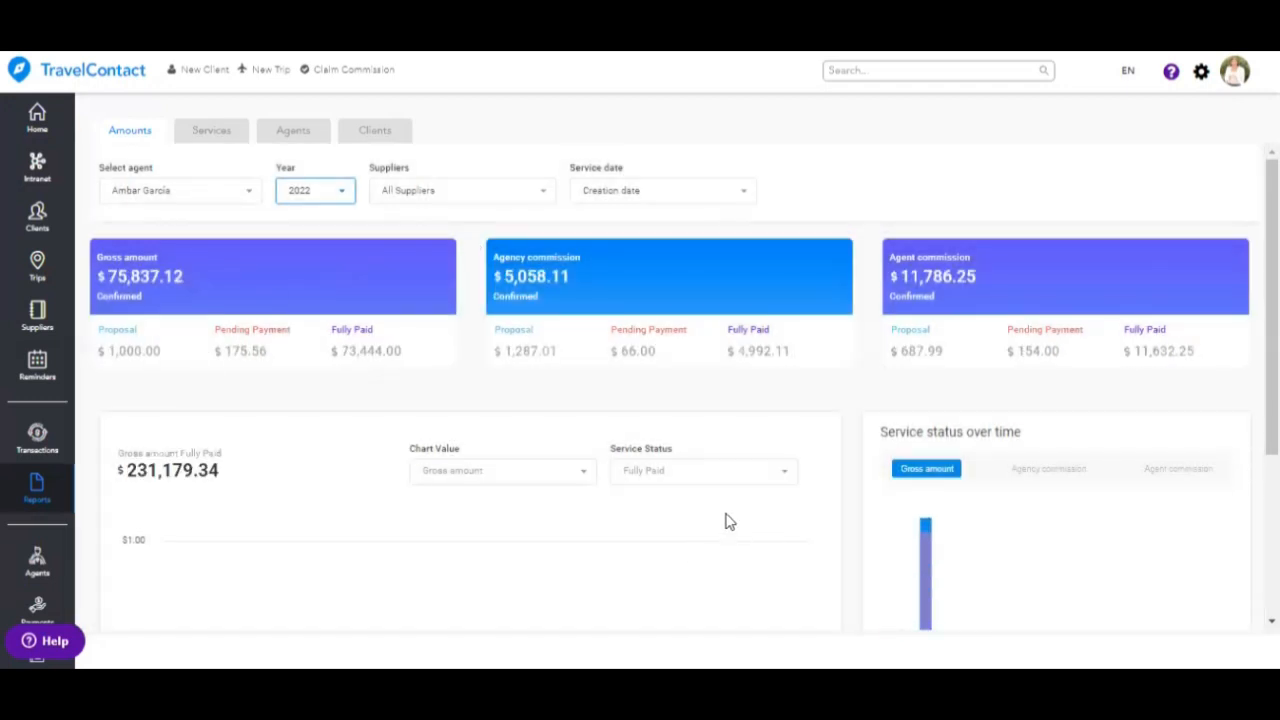
scroll(728, 520, "down", 3)
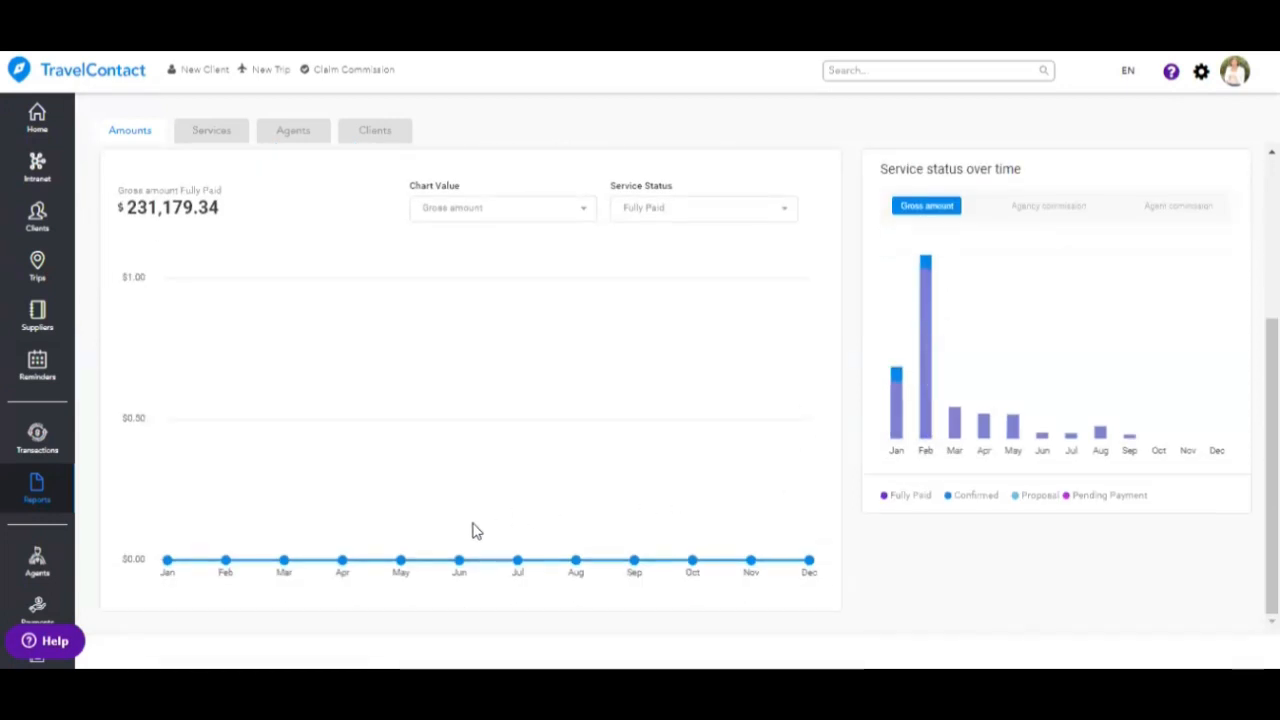
scroll(474, 527, "up", 3)
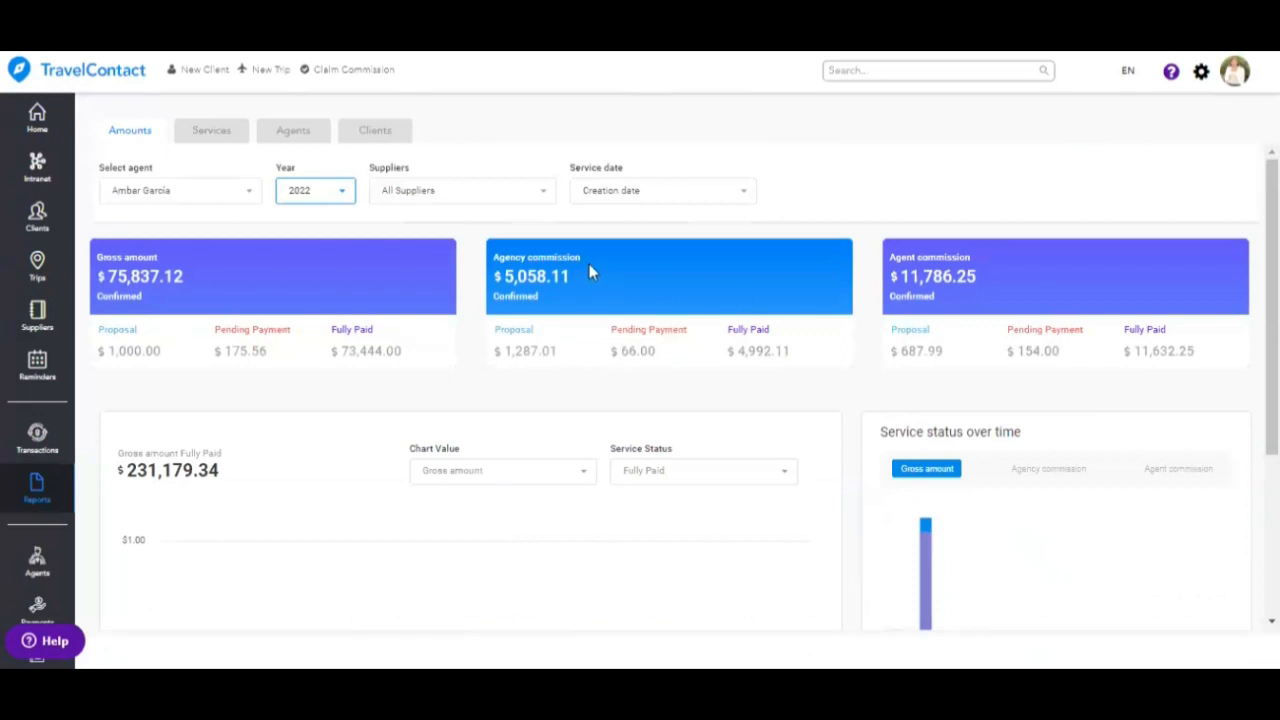
- Review the Suppliers and Service date options, then switch to the Services tab
left_click(457, 200)
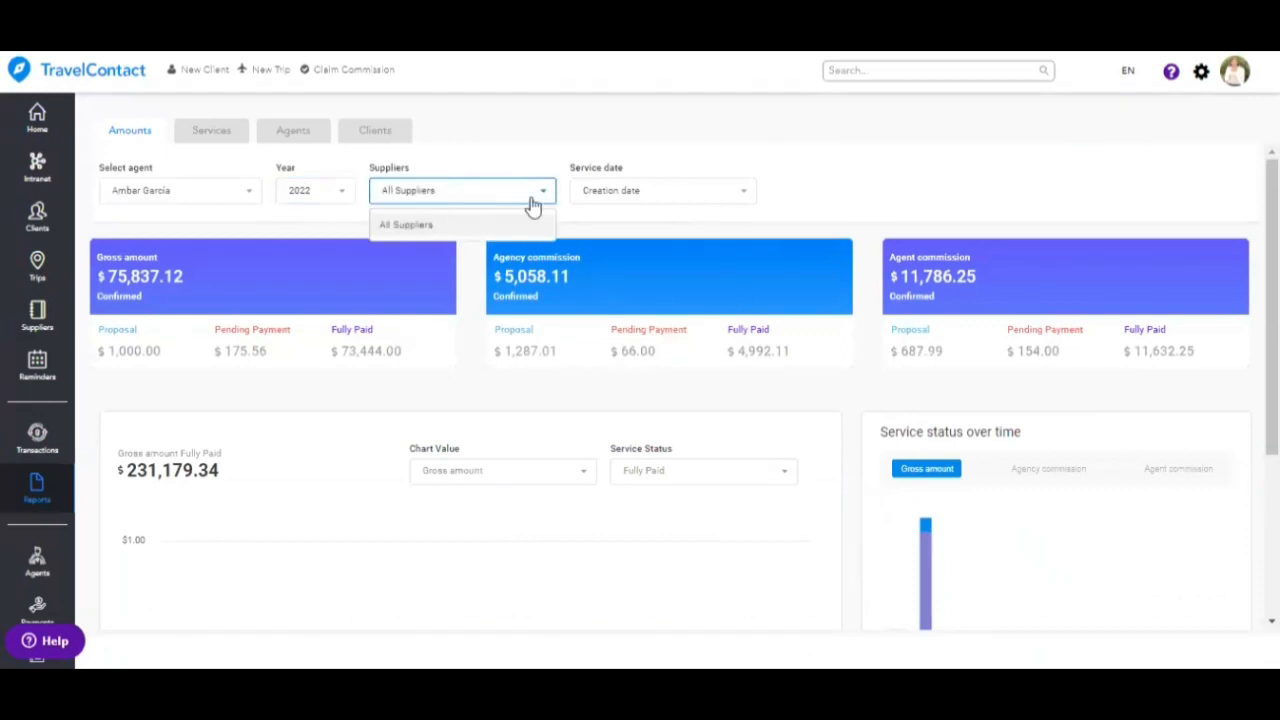
left_click(633, 196)
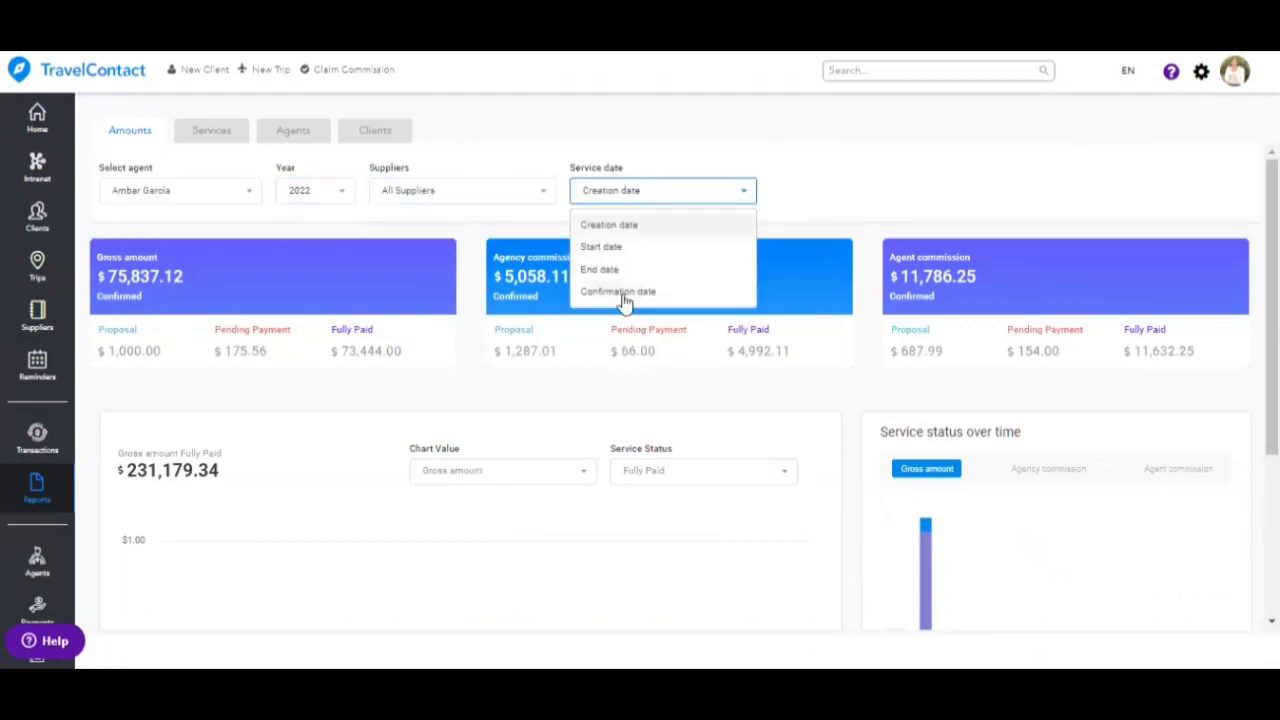
left_click(218, 133)
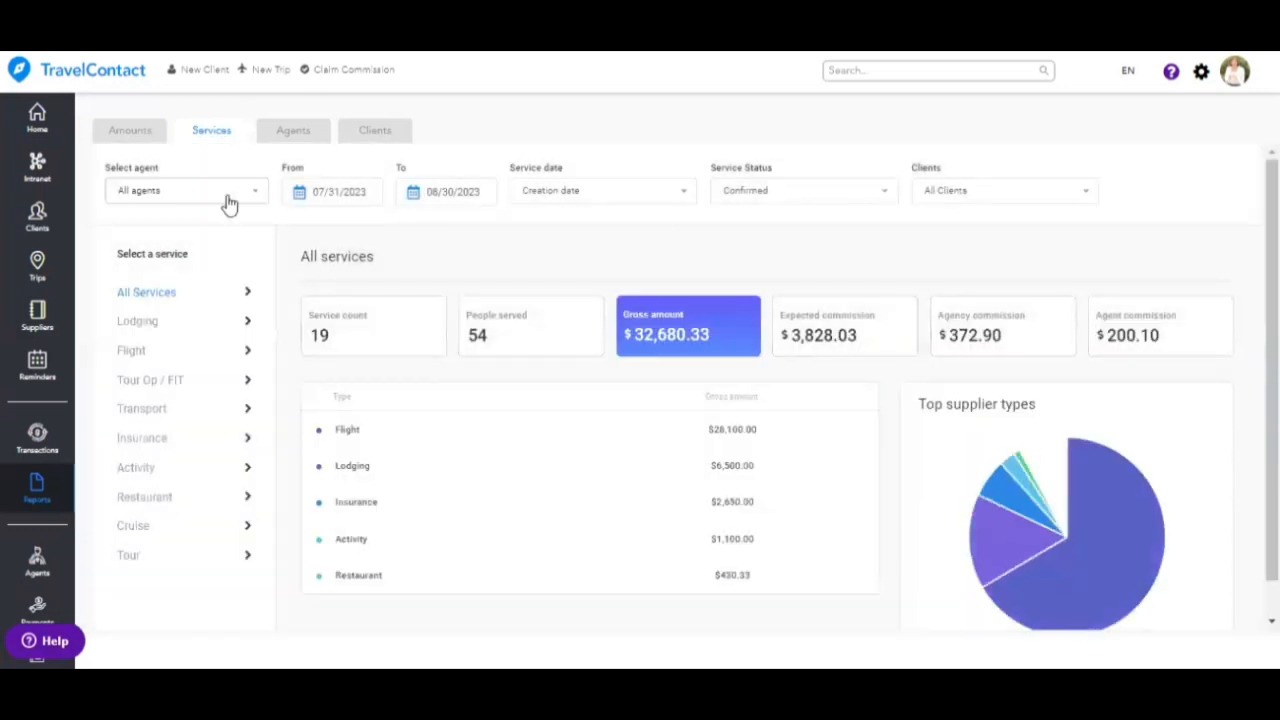
- Limit the Services report to one agent with a start date of 04/01/2023
left_click(228, 200)
scroll(200, 245, "down", 3)
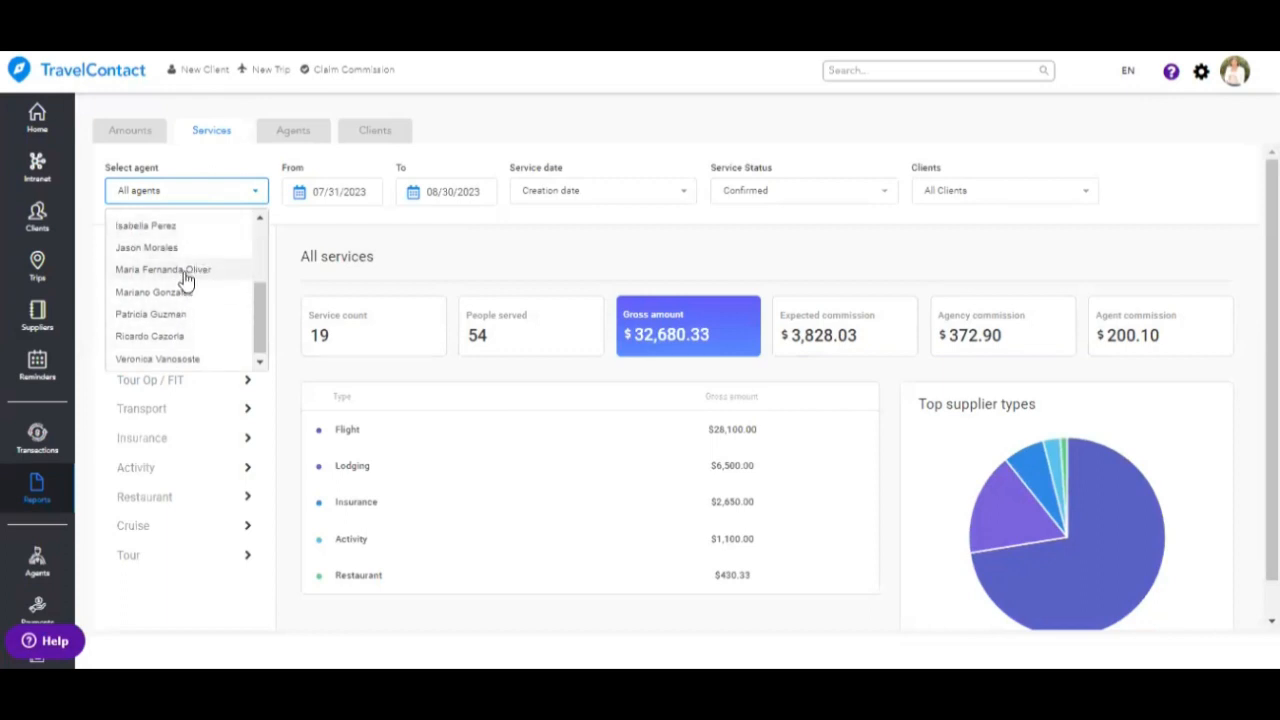
left_click(186, 270)
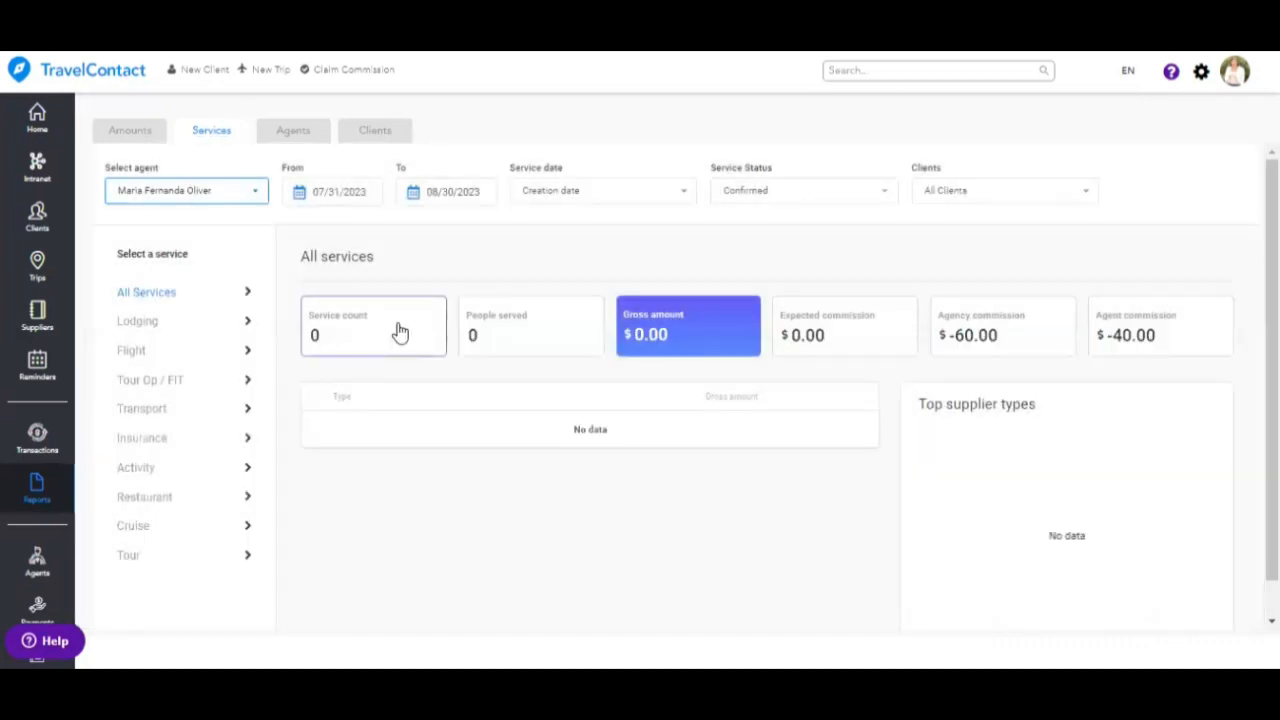
left_click(302, 198)
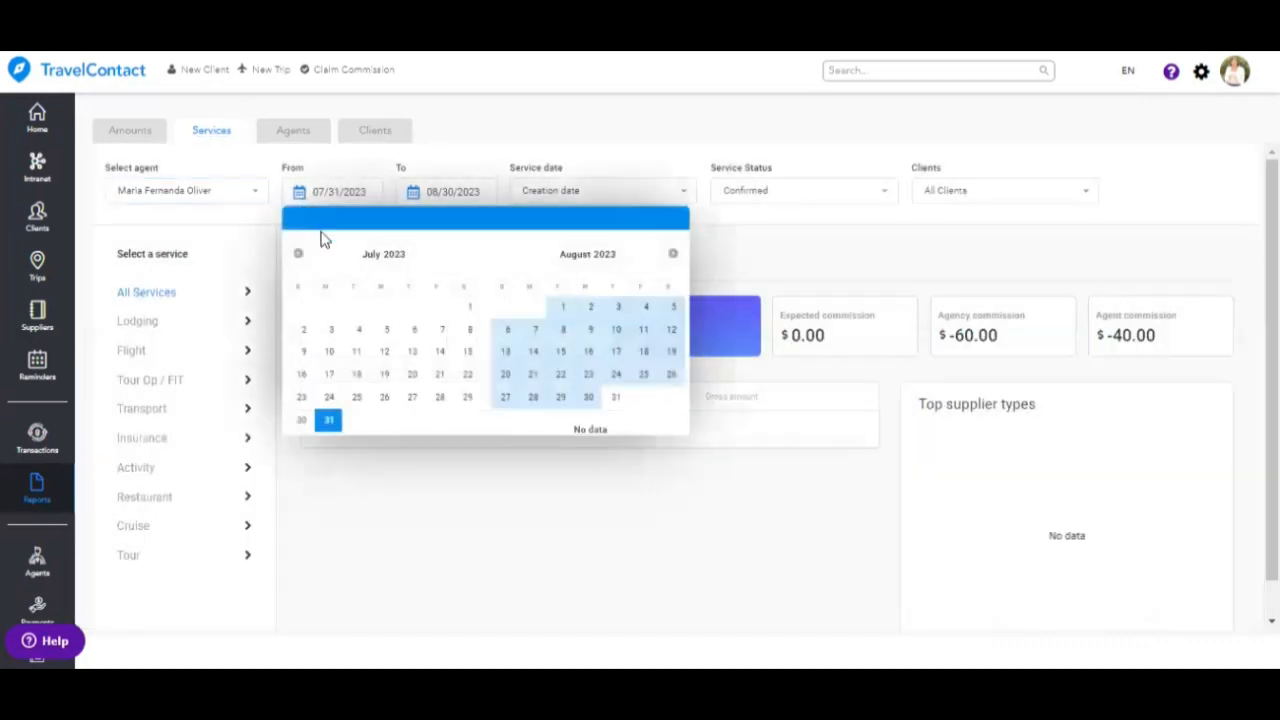
left_click(297, 255)
left_click(297, 255)
left_click(297, 255)
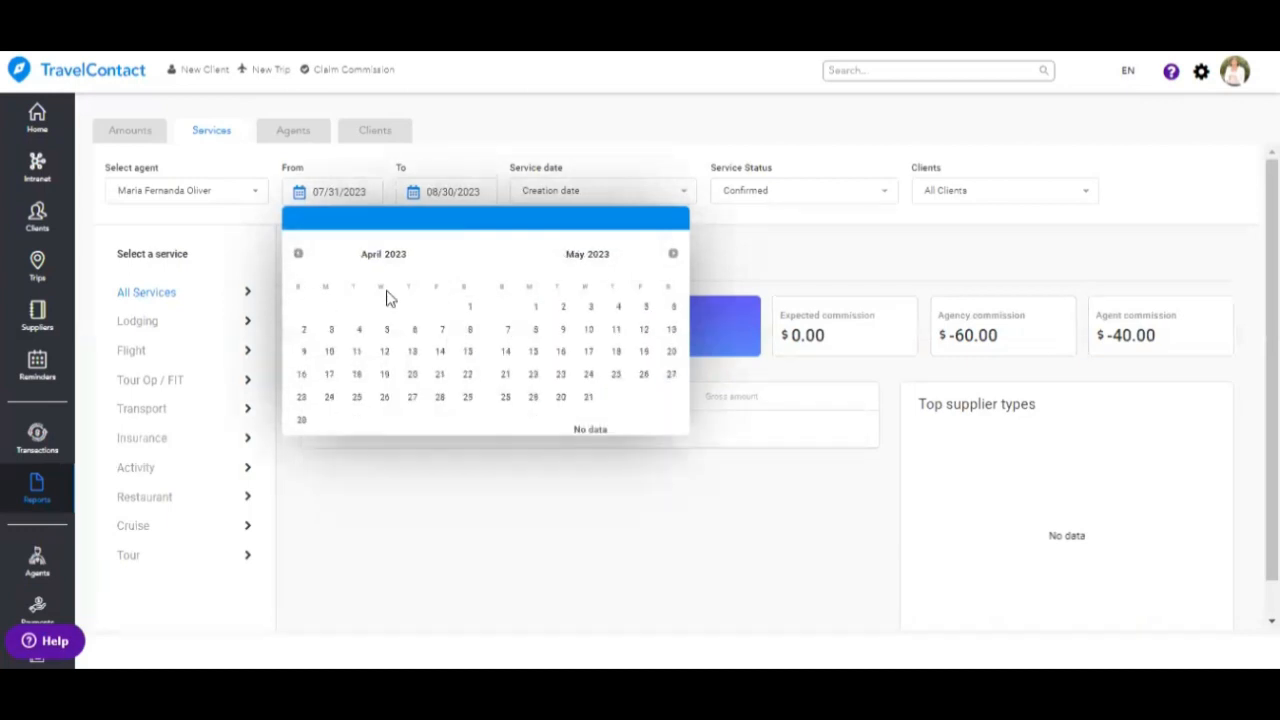
left_click(472, 307)
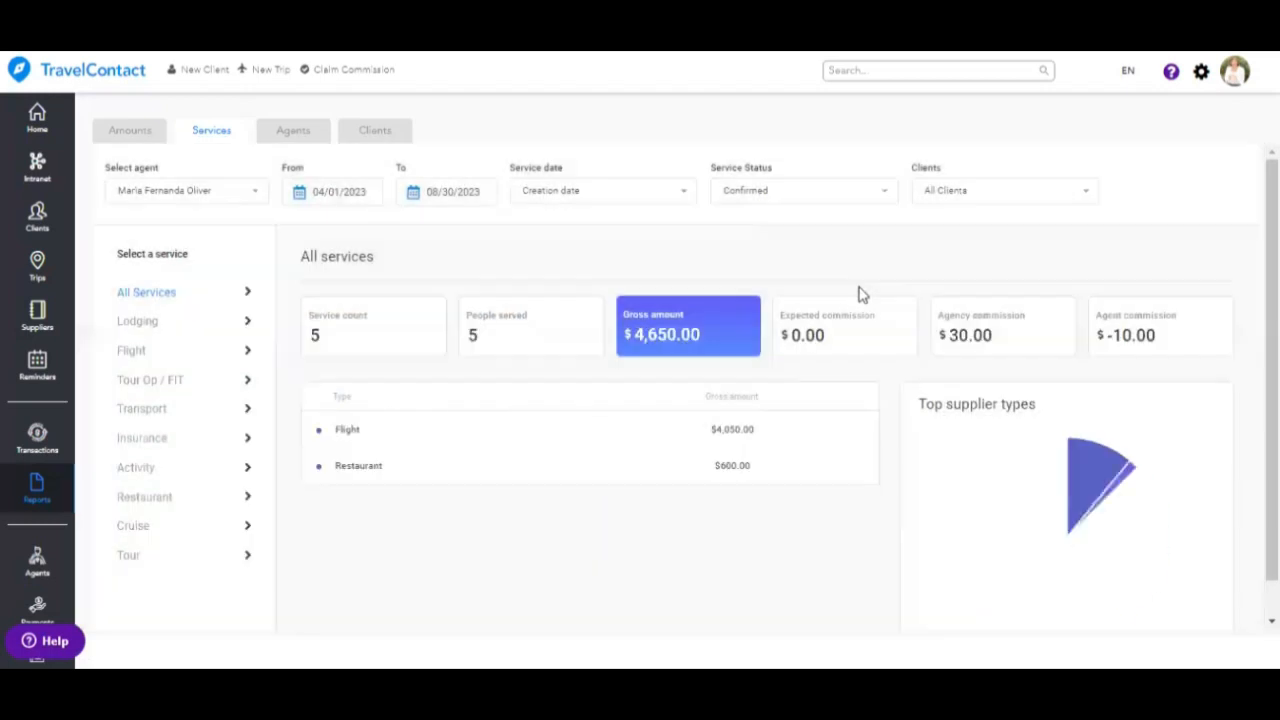
- On the Agents tab, find an agent by name and open their detailed report
mouse_move(1042, 500)
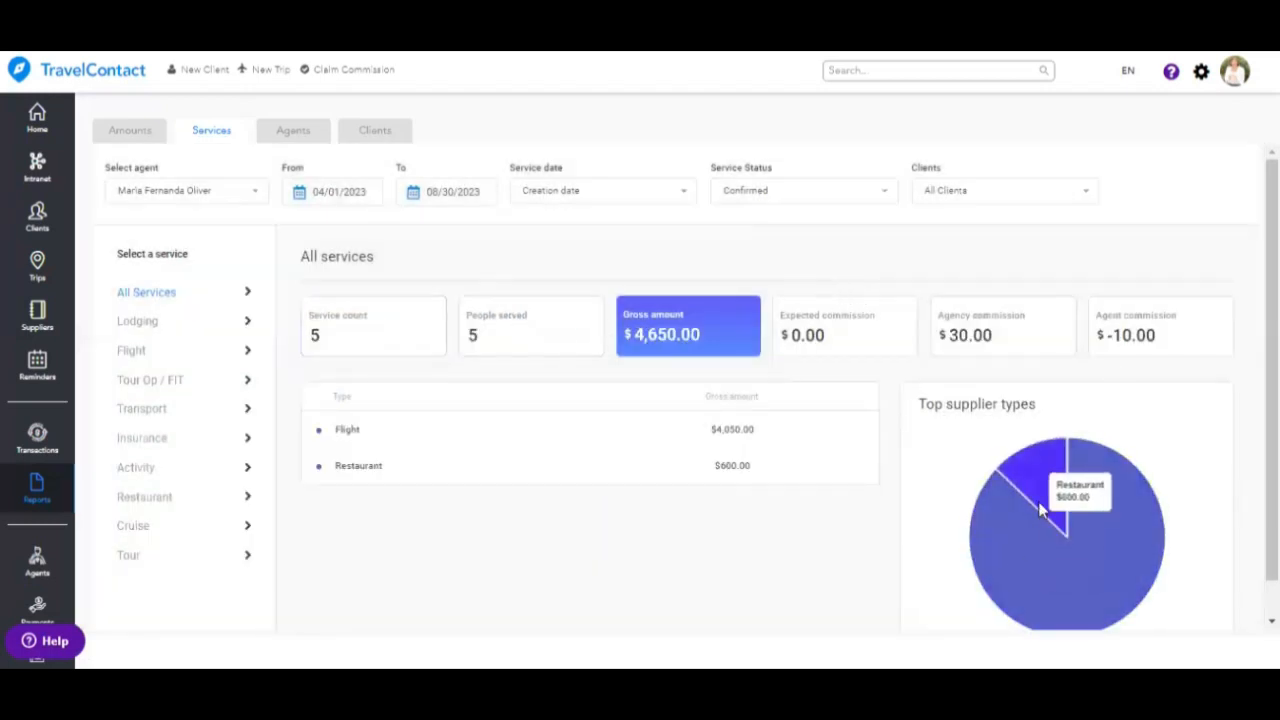
left_click(298, 131)
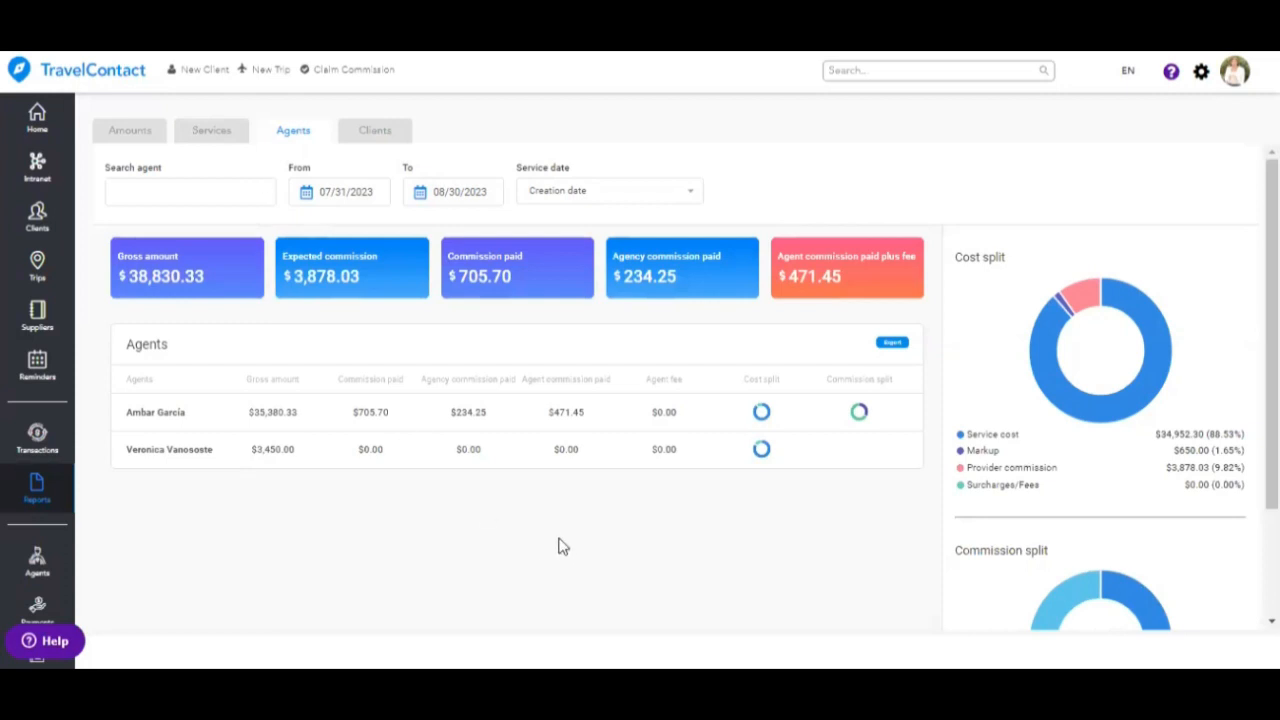
left_click(245, 194)
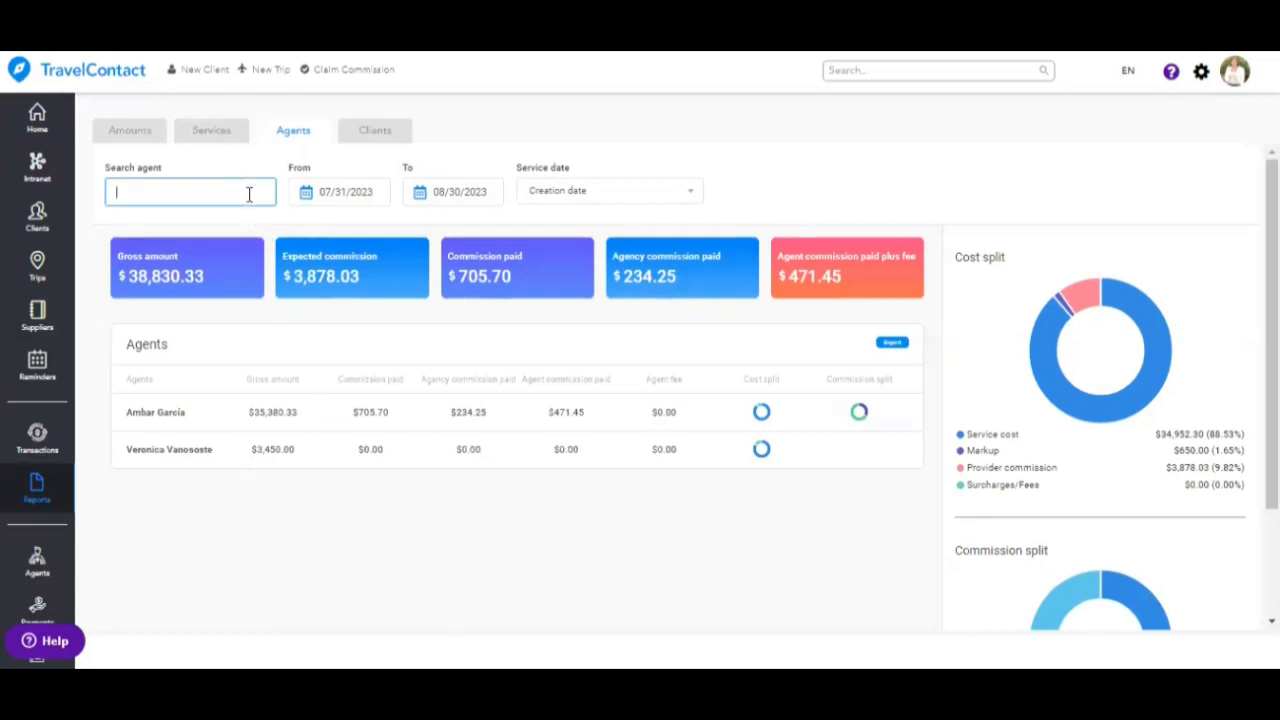
type("am")
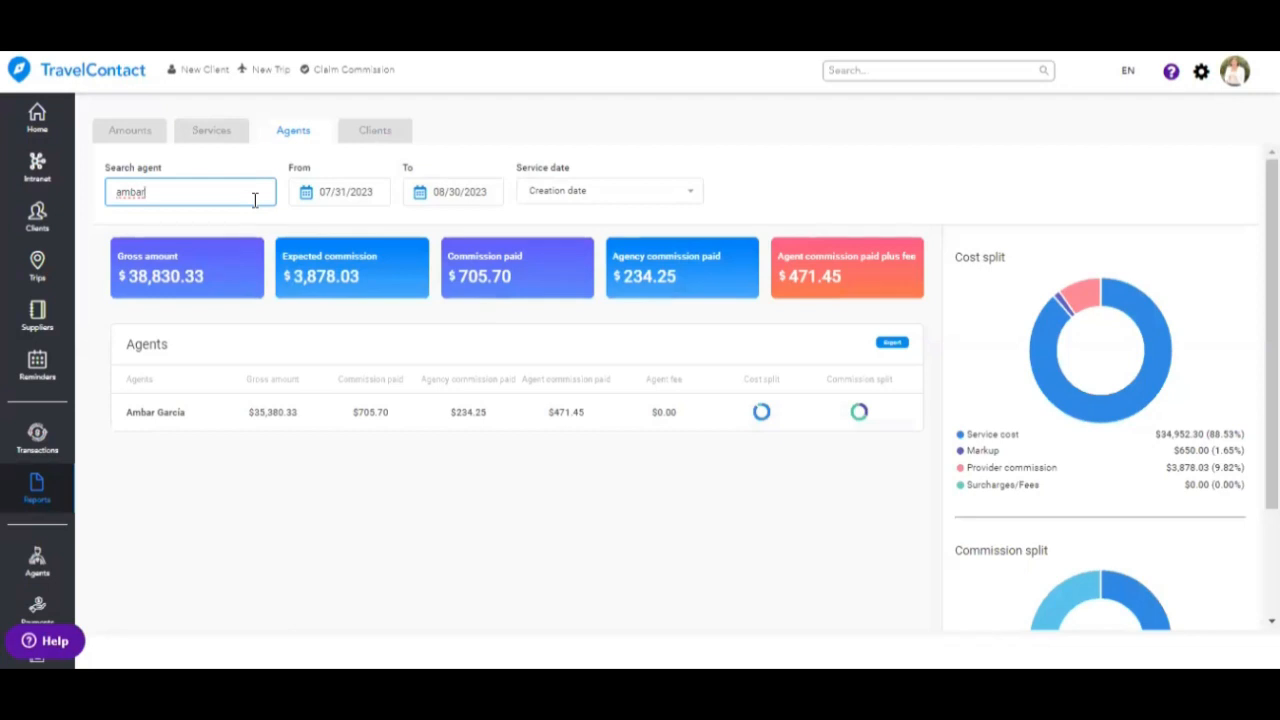
type("bar")
left_click(313, 418)
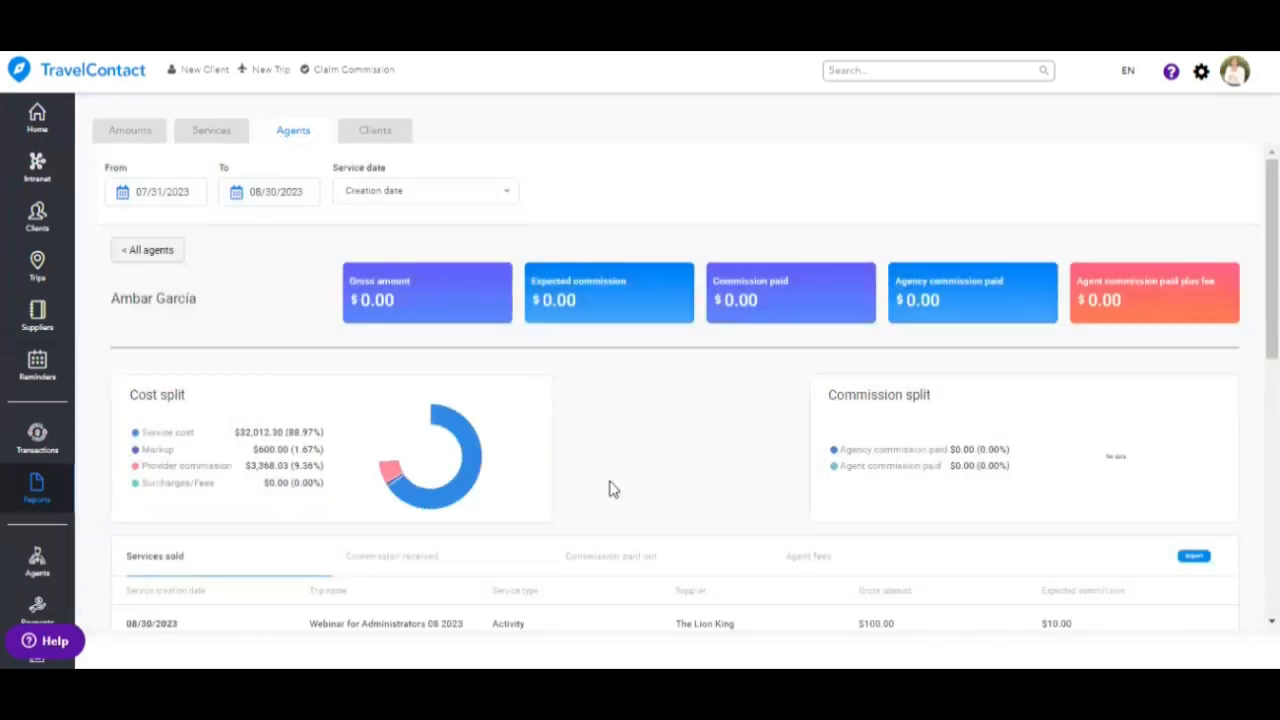
- Browse the agent's Commission received, Commission paid out and Agent fees tabs, ending on Commission paid out
scroll(613, 489, "down", 3)
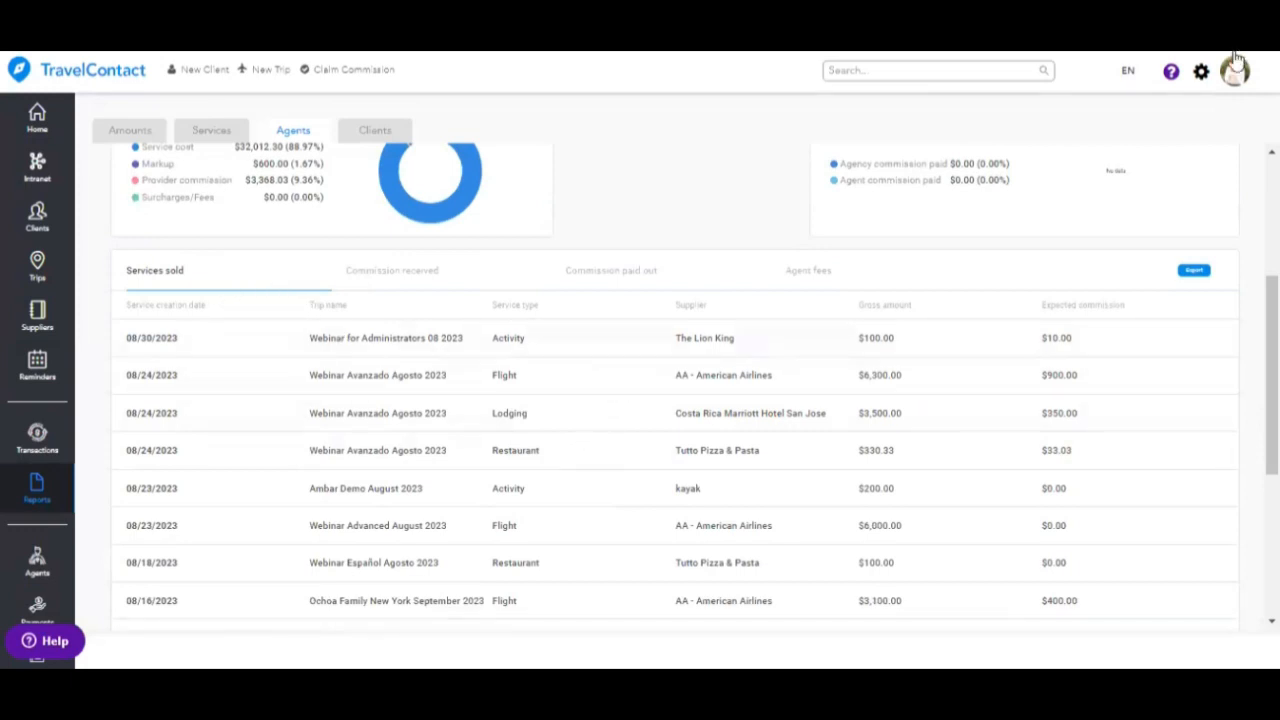
left_click(366, 288)
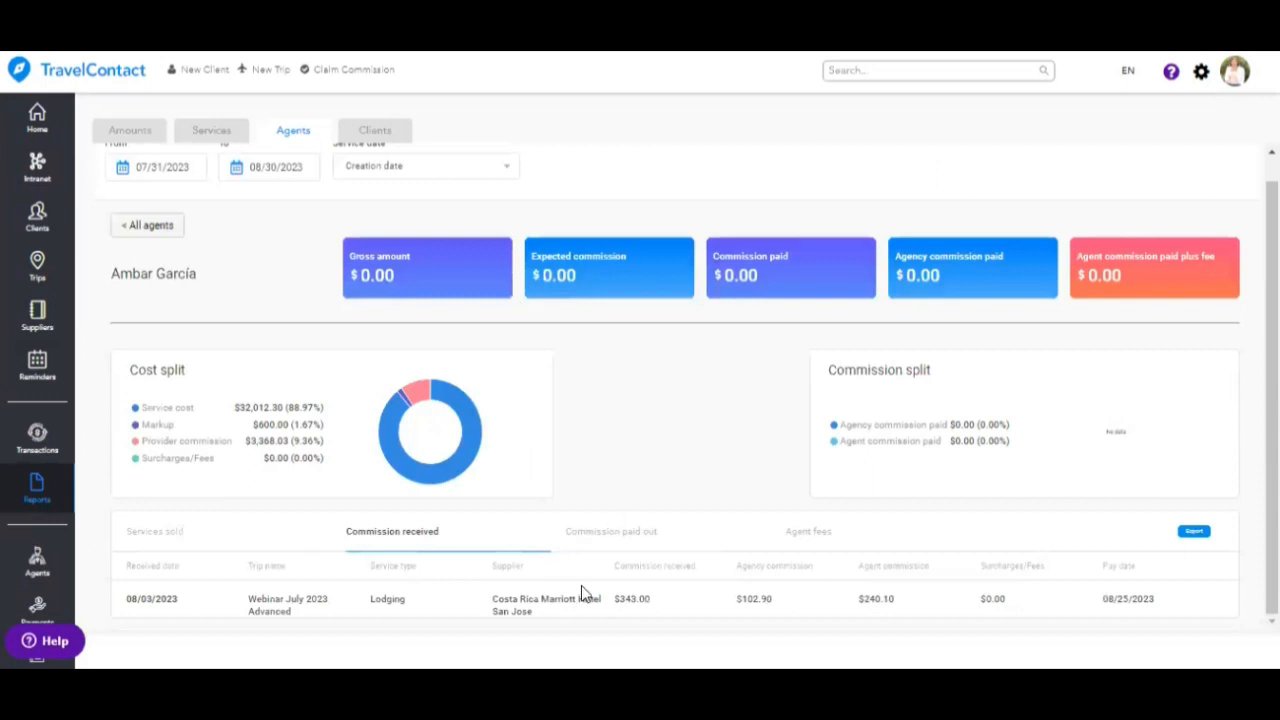
left_click(612, 537)
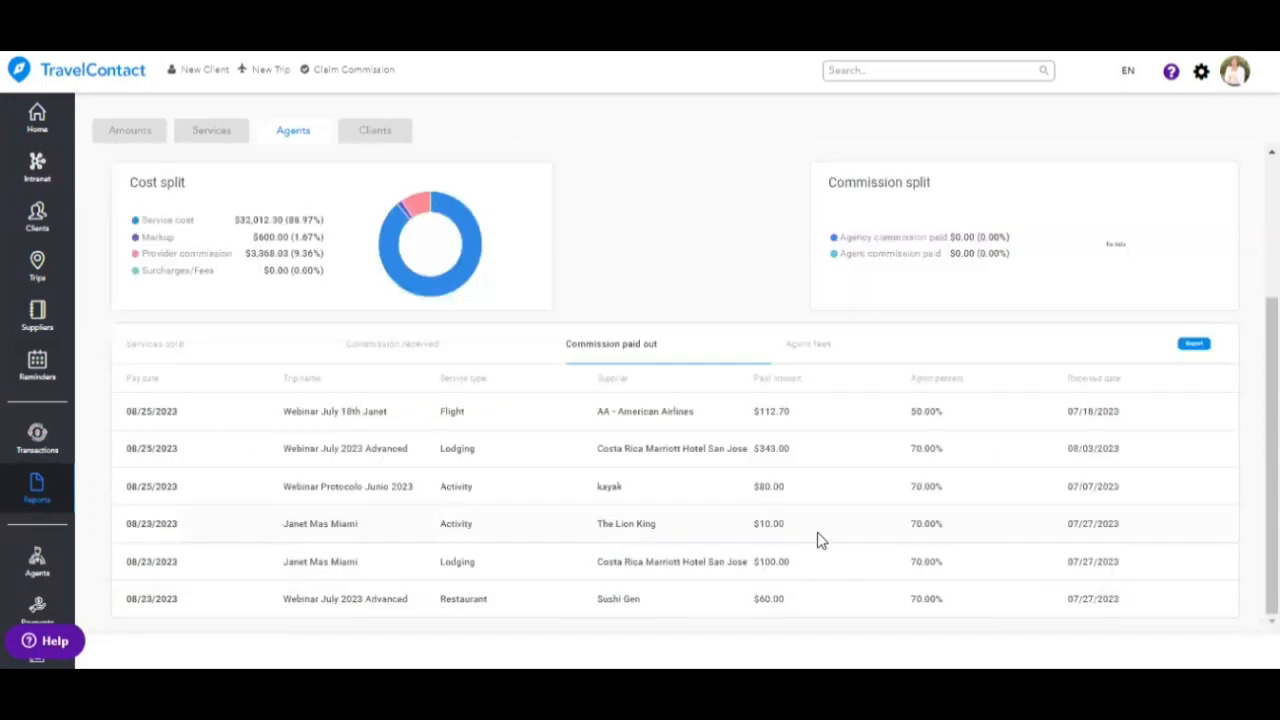
left_click(808, 345)
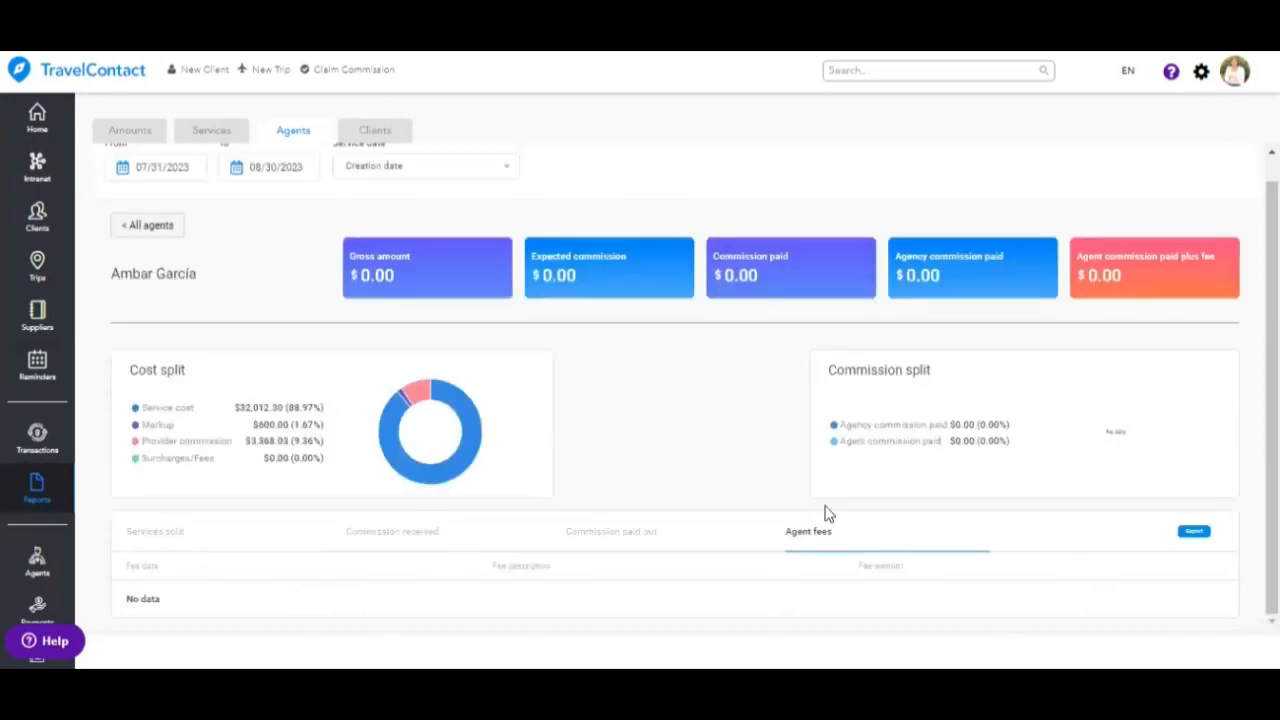
left_click(652, 540)
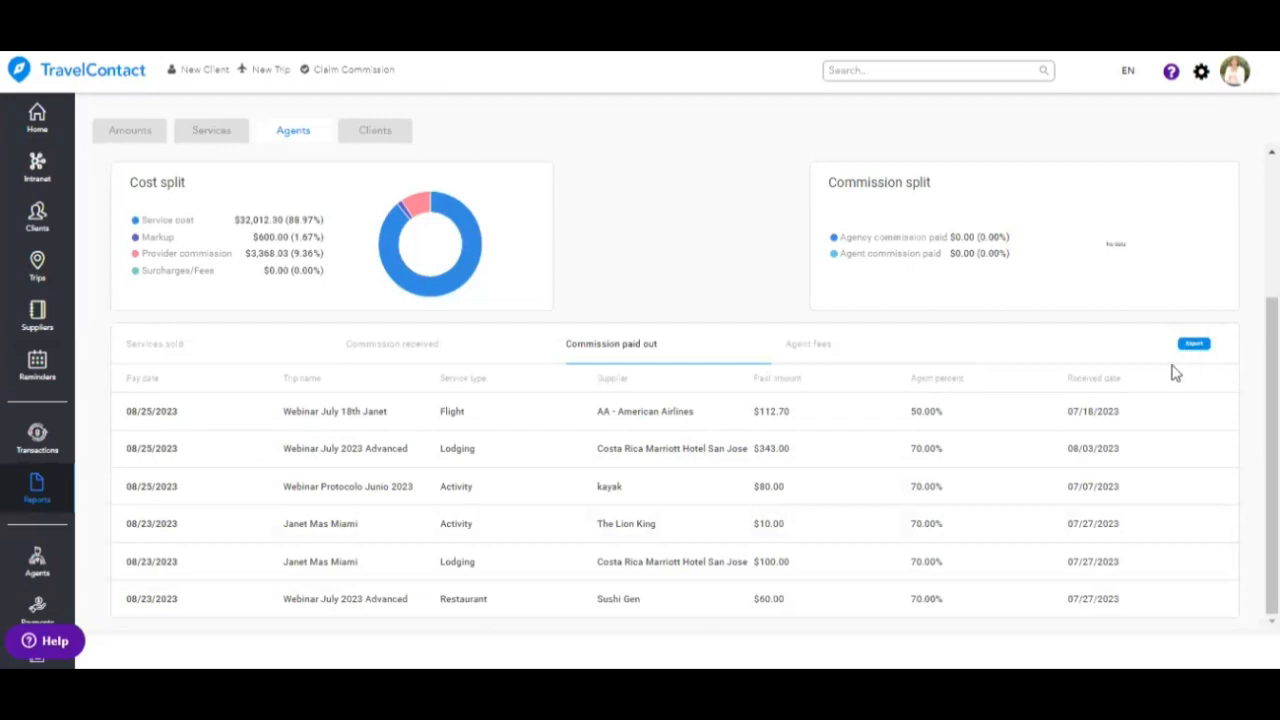
scroll(1176, 372, "up", 3)
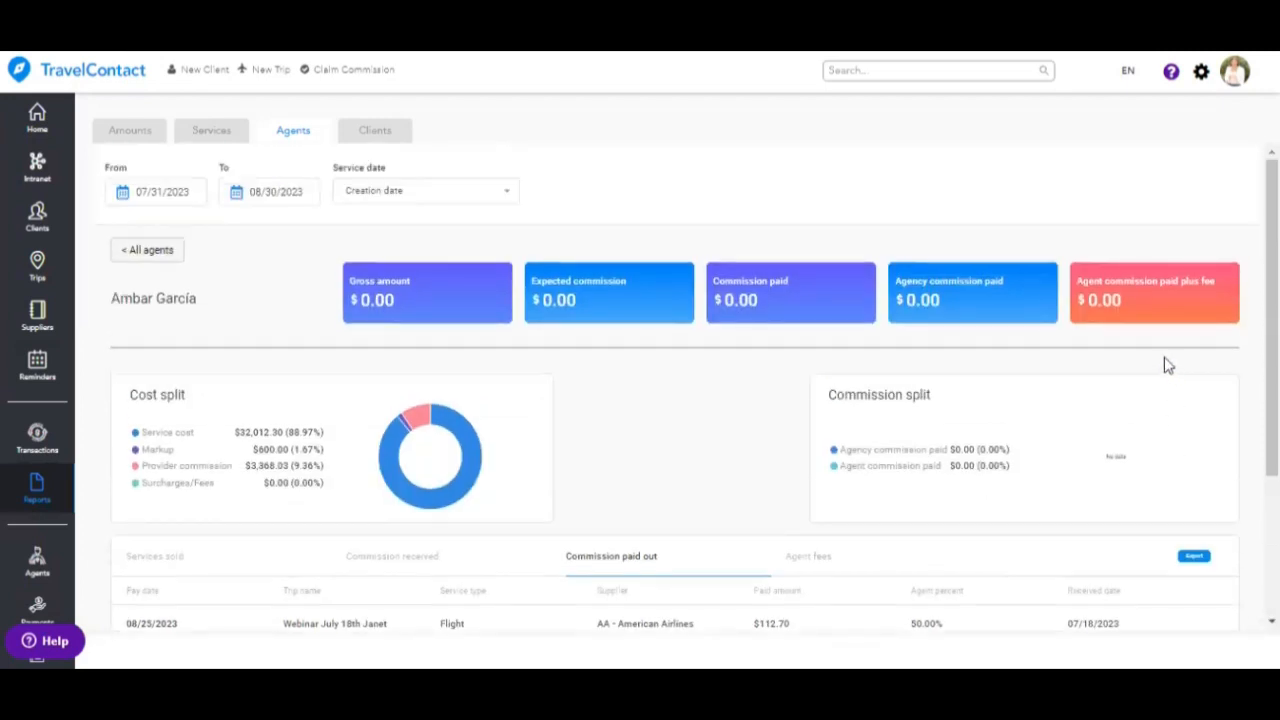
- Open the Help Center from the ? menu in the top bar
left_click(1172, 74)
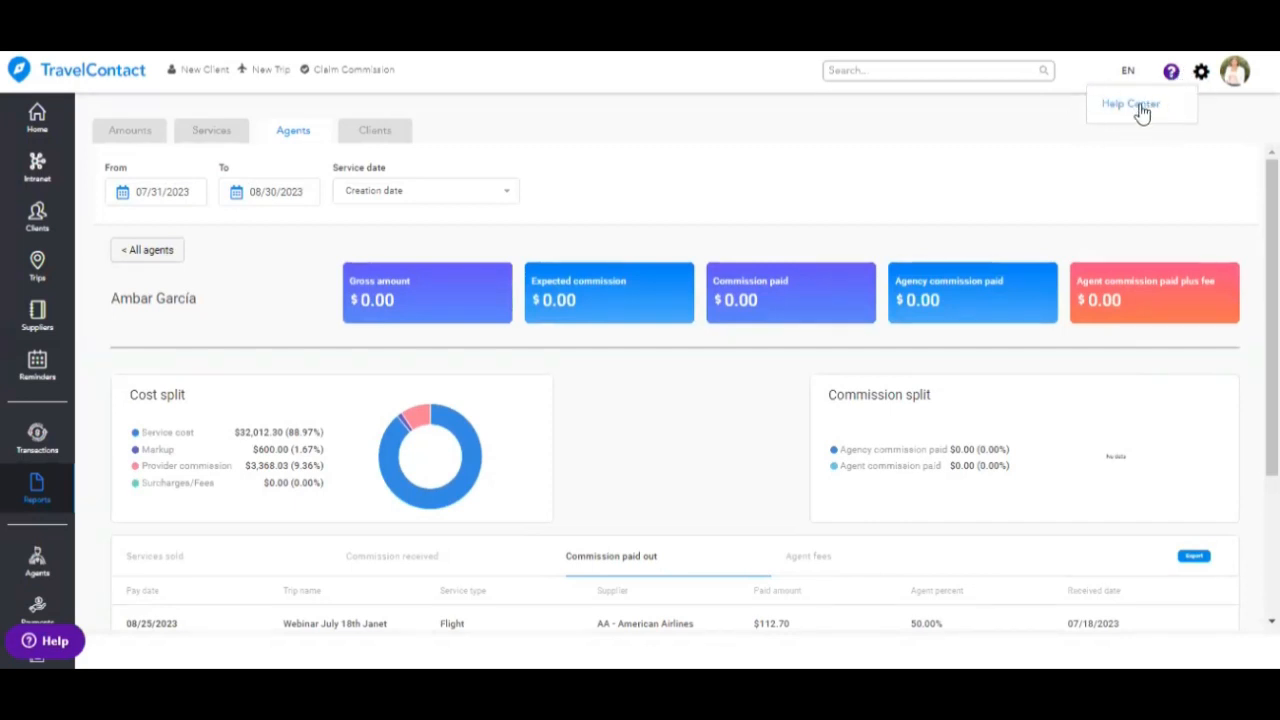
left_click(1141, 110)
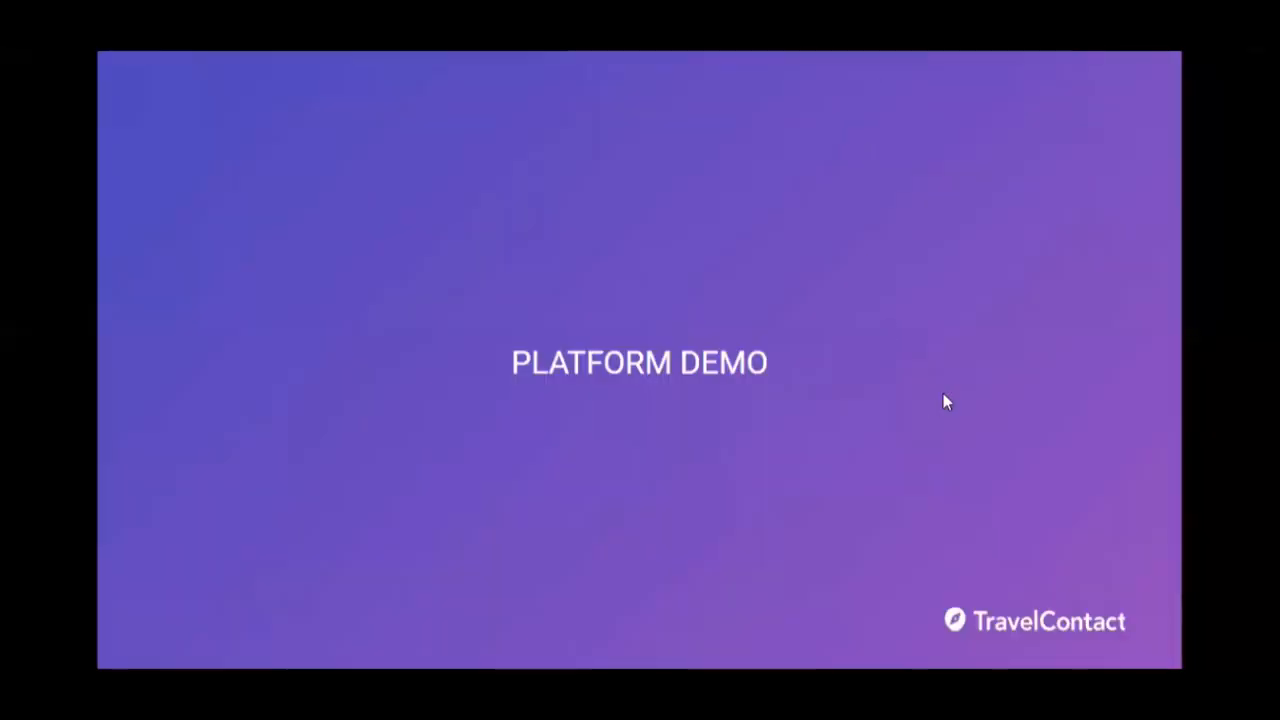
- Advance through the Learning Path slide of four TravelContact webinars to the closing thank-you slide
left_click(943, 393)
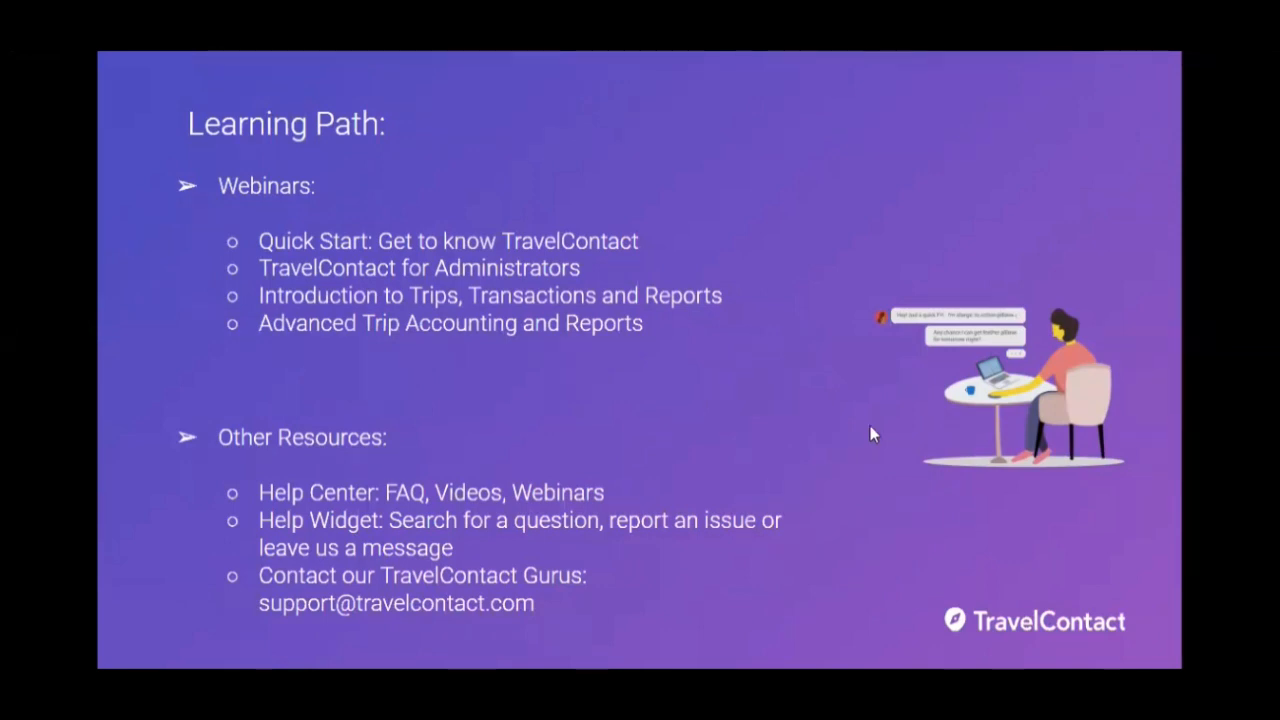
key("Right")
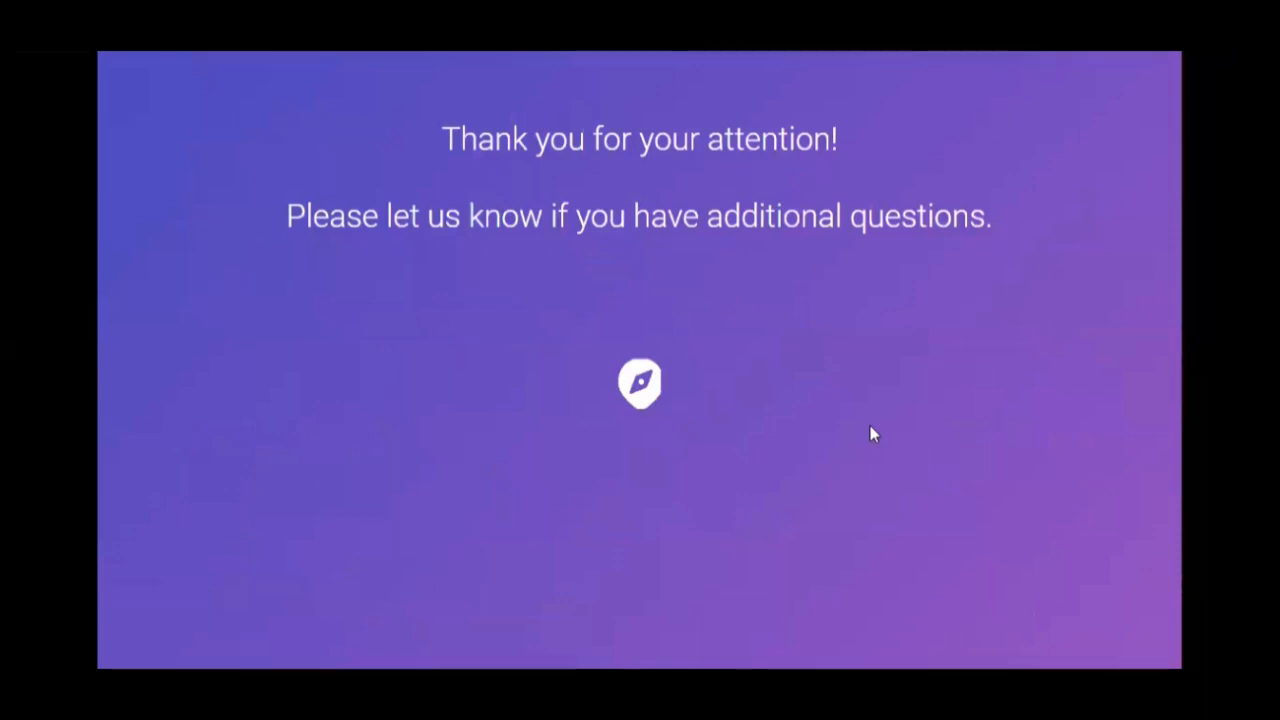